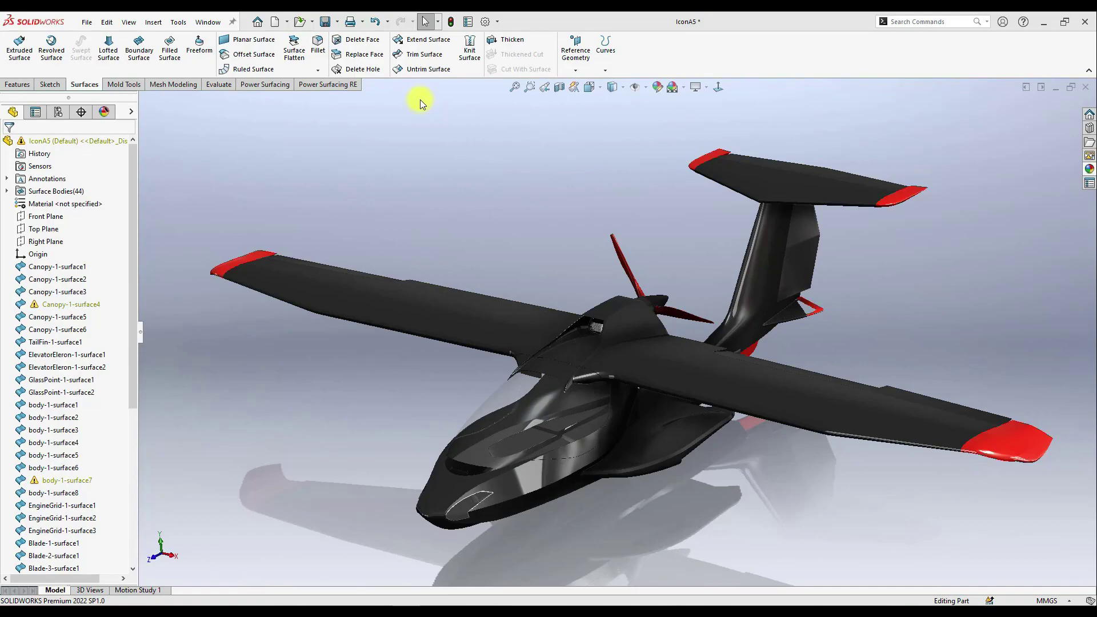
# - Examine the aircraft's wing surfaces, including the underside and the wing tips, from several angles
pyautogui.moveTo(450, 238); pyautogui.dragTo(561, 432, button='middle')
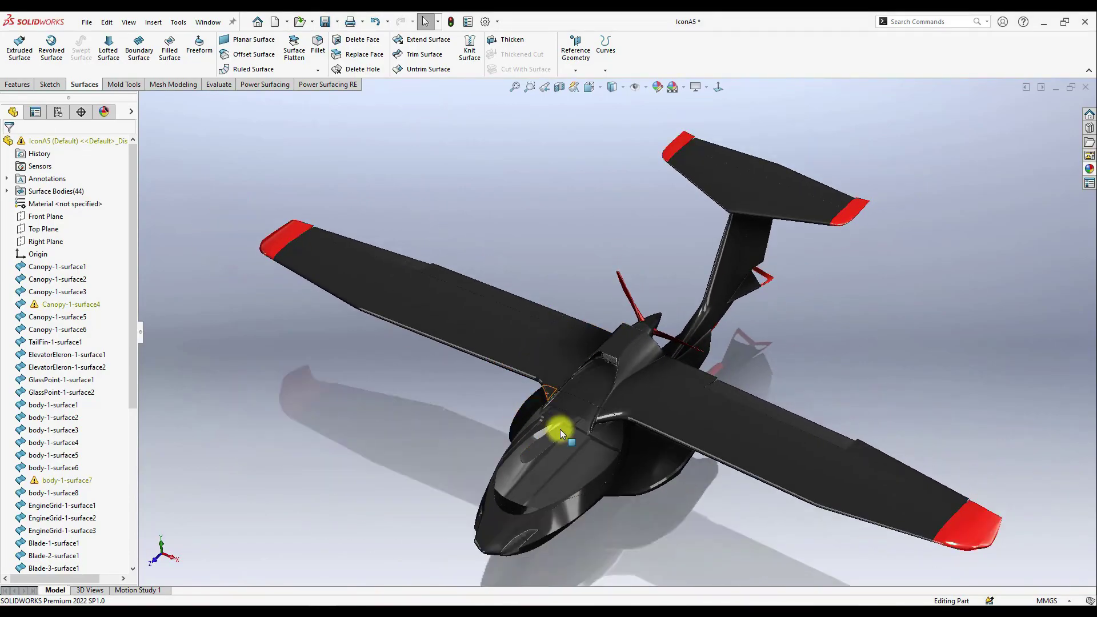
pyautogui.moveTo(434, 409)
pyautogui.mouseDown(button='middle')
pyautogui.moveTo(431, 456)
pyautogui.moveTo(472, 516)
pyautogui.moveTo(470, 533)
pyautogui.moveTo(371, 366)
pyautogui.mouseUp(button='middle')
pyautogui.scroll(-4, 342, 292)
pyautogui.moveTo(457, 269); pyautogui.dragTo(557, 348, button='middle')
pyautogui.scroll(-1, 470, 260)
pyautogui.scroll(3, 541, 274)
pyautogui.scroll(-4, 540, 274)
pyautogui.moveTo(541, 274); pyautogui.dragTo(580, 348, button='middle')
pyautogui.moveTo(615, 396); pyautogui.dragTo(508, 479, button='middle')
pyautogui.click(605, 324)
pyautogui.scroll(4, 508, 478)
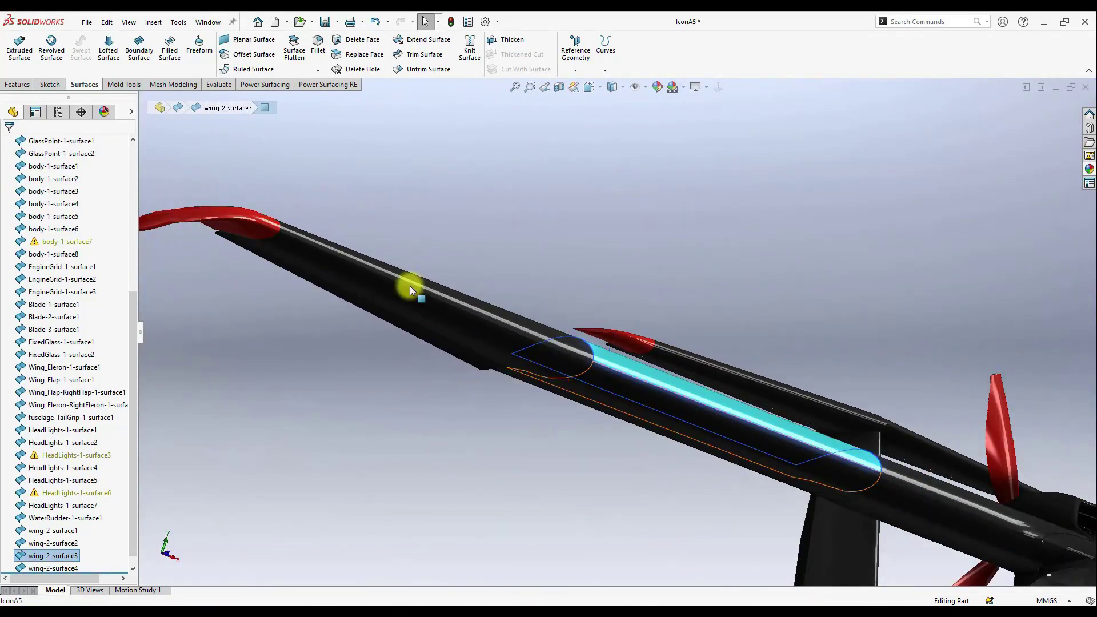
pyautogui.click(337, 229)
pyautogui.scroll(1, 329, 226)
pyautogui.scroll(-5, 286, 228)
pyautogui.scroll(-3, 405, 255)
pyautogui.moveTo(405, 255); pyautogui.dragTo(782, 455, button='middle')
pyautogui.scroll(2, 474, 428)
pyautogui.click(408, 329)
pyautogui.moveTo(410, 342); pyautogui.dragTo(374, 246, button='middle')
pyautogui.scroll(-6, 374, 245)
pyautogui.moveTo(764, 293); pyautogui.dragTo(903, 413, button='middle')
pyautogui.scroll(3, 837, 249)
pyautogui.scroll(-5, 903, 412)
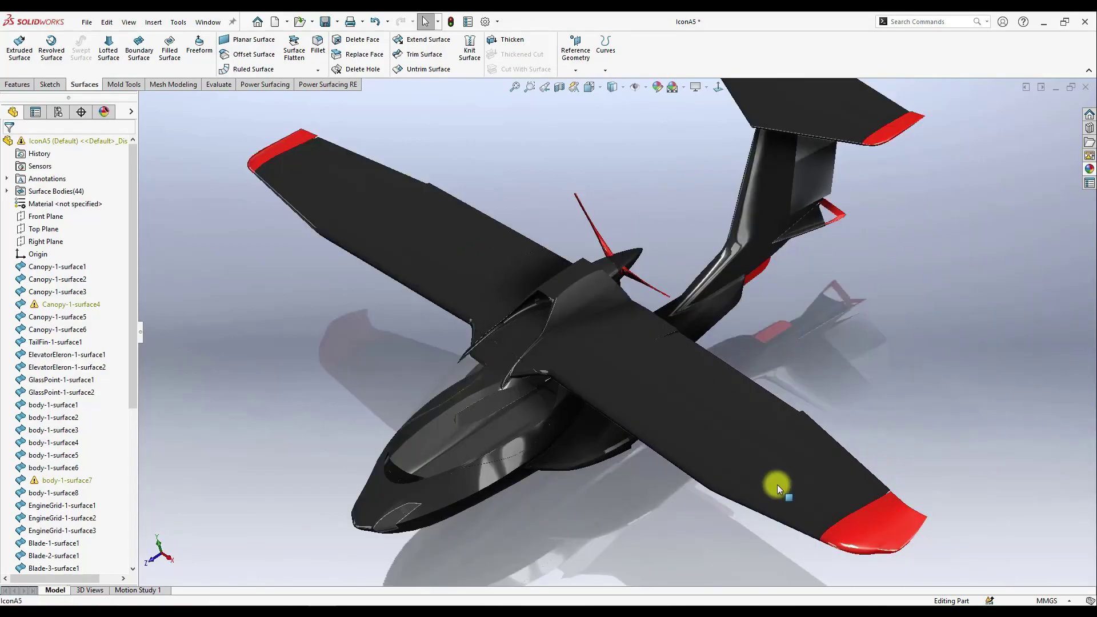
pyautogui.scroll(-3, 656, 512)
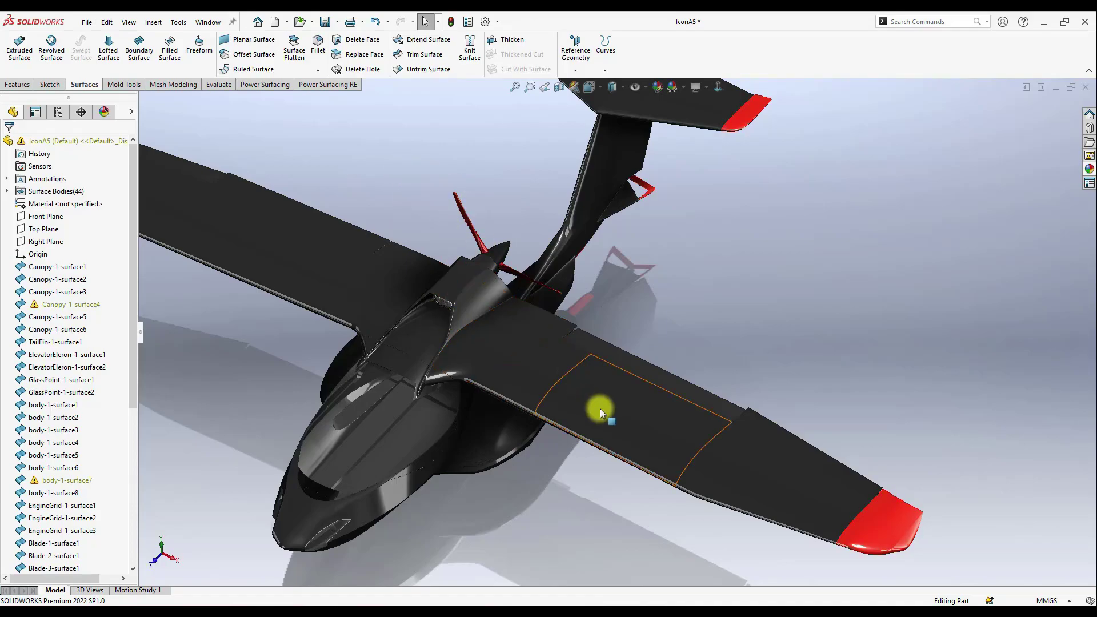
# - Delete the wing panel surface wing-2-surface1 together with the flap surface Wing_Flap-1-surface1
pyautogui.scroll(-3, 657, 537)
pyautogui.click(663, 431)
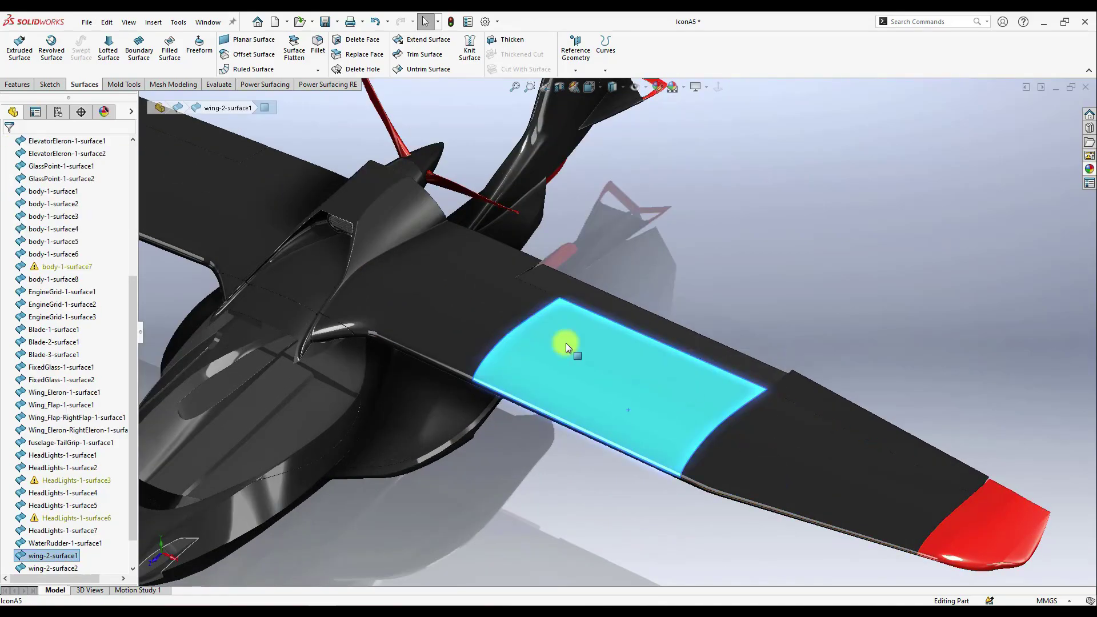
pyautogui.keyDown('ctrl'); pyautogui.click(775, 468); pyautogui.keyUp('ctrl')
pyautogui.rightClick(774, 467)
pyautogui.click(804, 519)
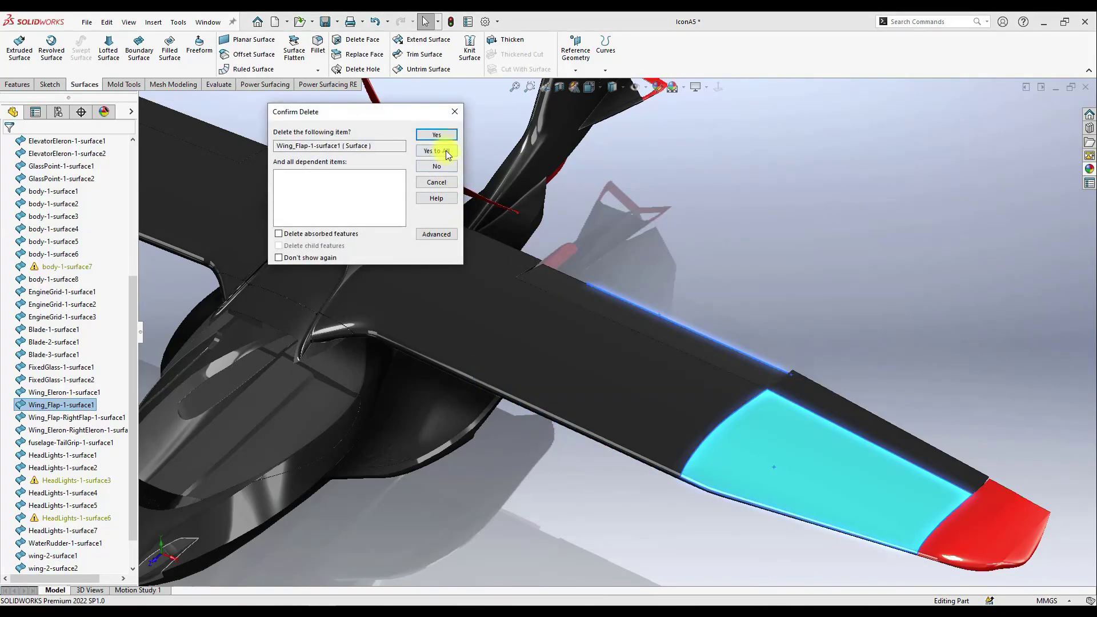
pyautogui.click(444, 150)
# - Delete the remaining aileron surface Wing_Eleron-1-surface1 and the wing tip surface wing-2-surface2
pyautogui.rightClick(837, 419)
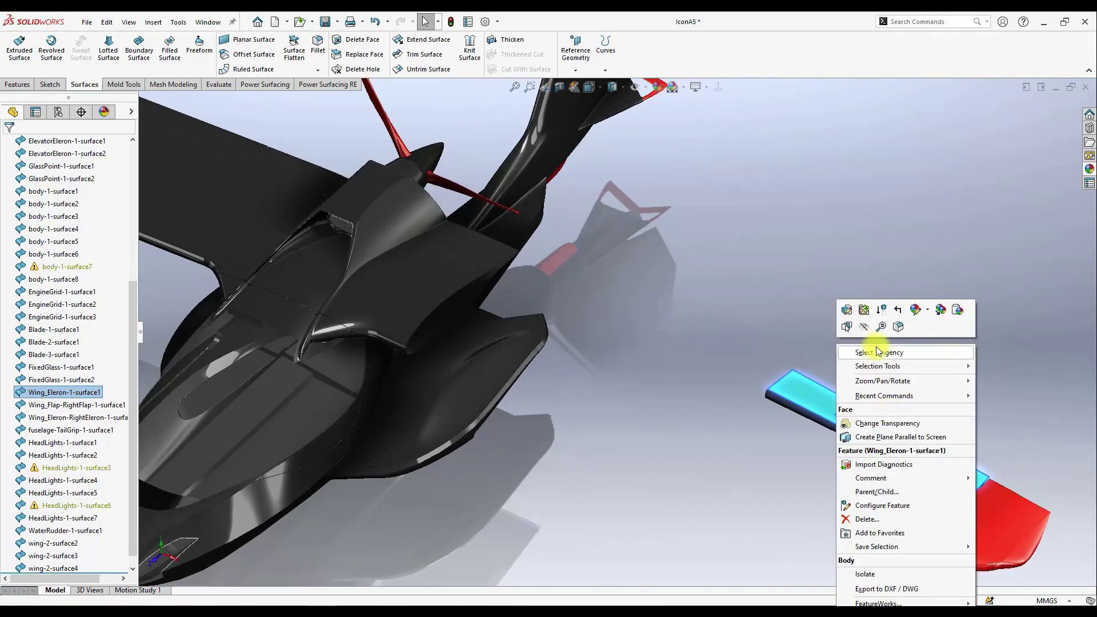
pyautogui.click(872, 519)
pyautogui.click(446, 149)
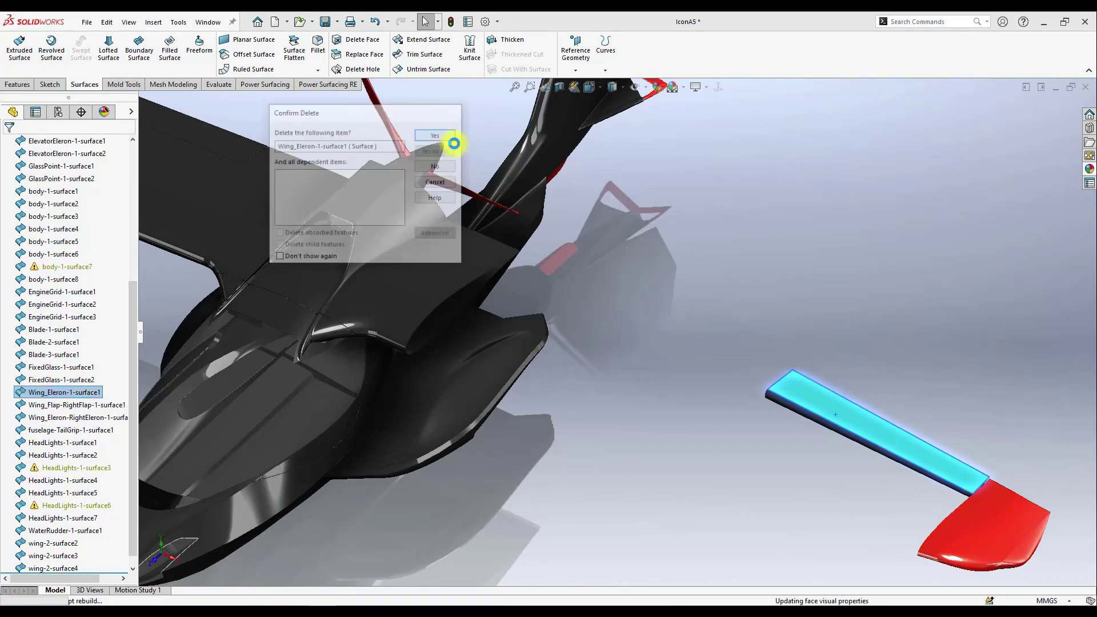
pyautogui.rightClick(975, 521)
pyautogui.click(994, 519)
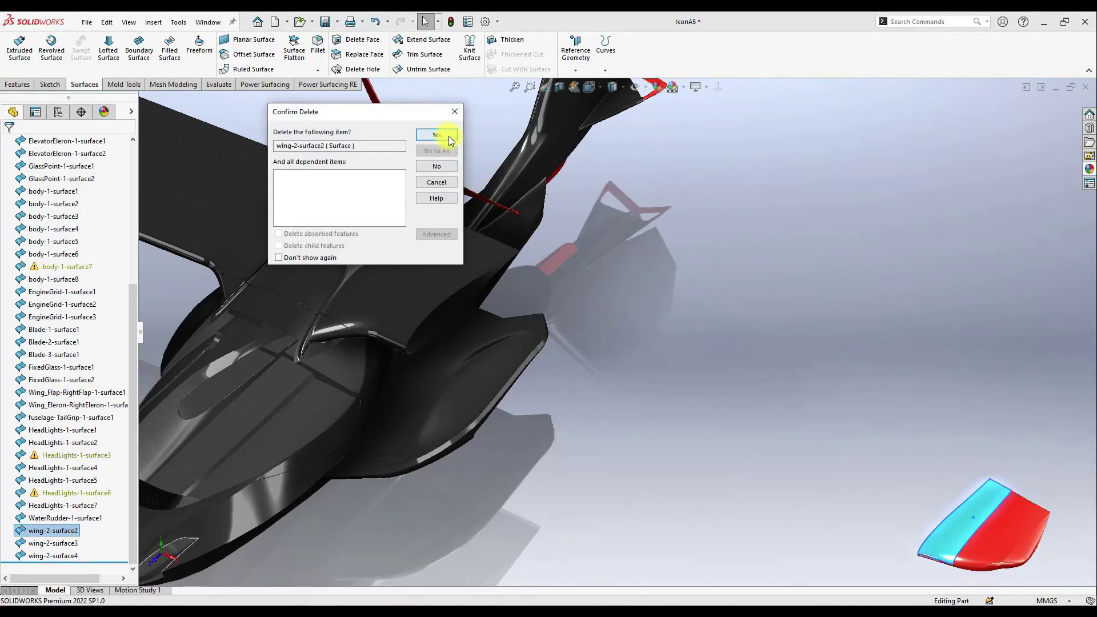
pyautogui.click(449, 139)
# - Create a Power Surfacing box 100 mm long, wide and high with one segment per direction
pyautogui.scroll(5, 617, 372)
pyautogui.moveTo(613, 365); pyautogui.dragTo(513, 302, button='middle')
pyautogui.scroll(-5, 518, 311)
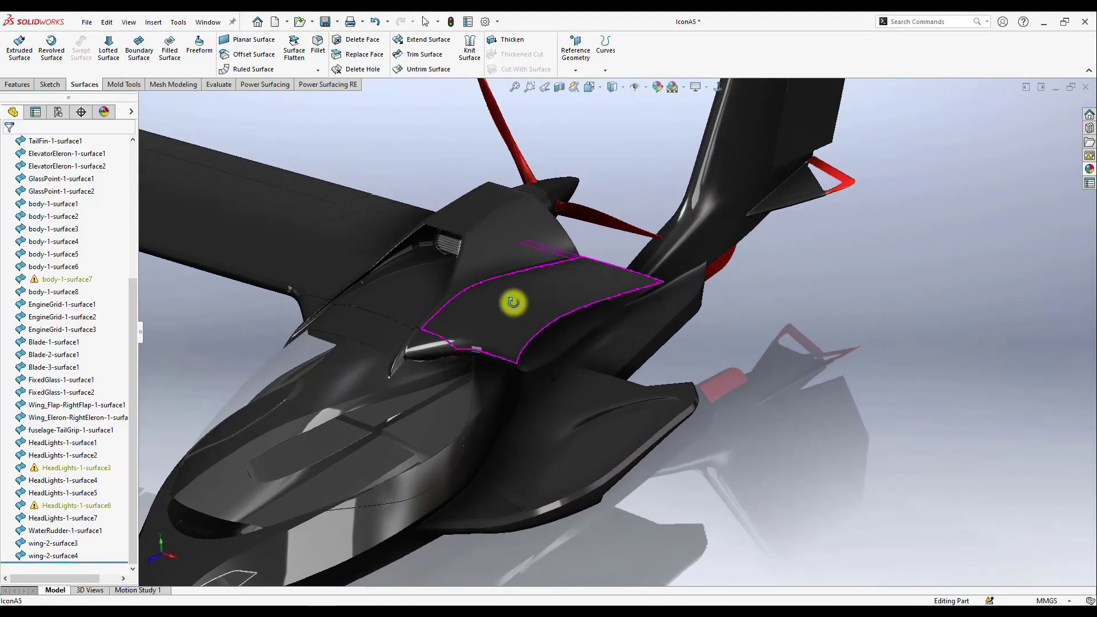
pyautogui.click(265, 85)
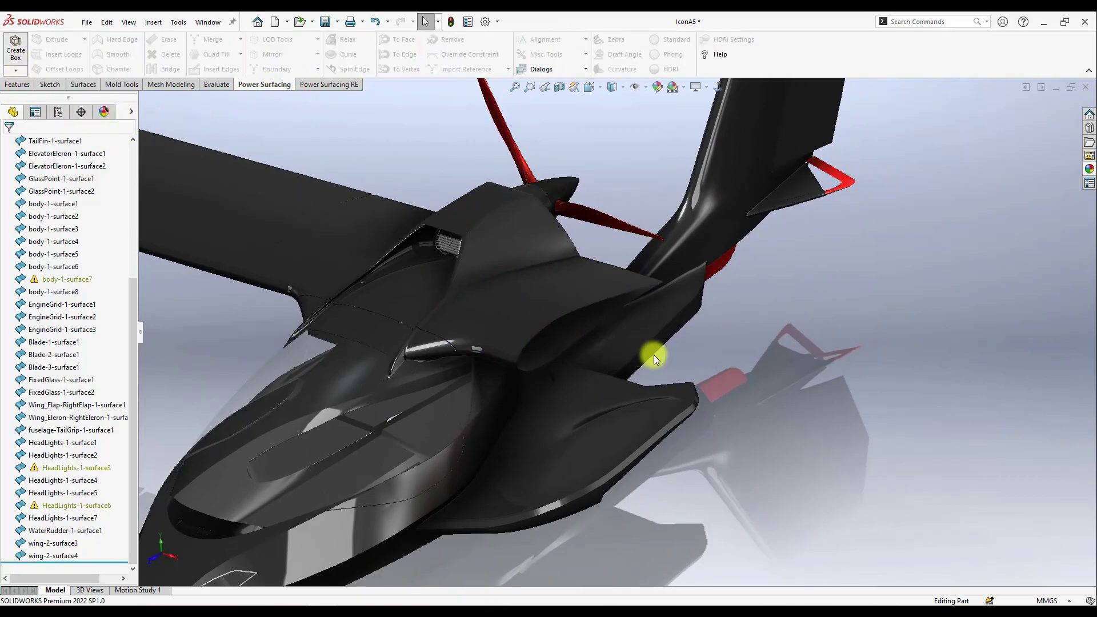
pyautogui.scroll(6, 653, 355)
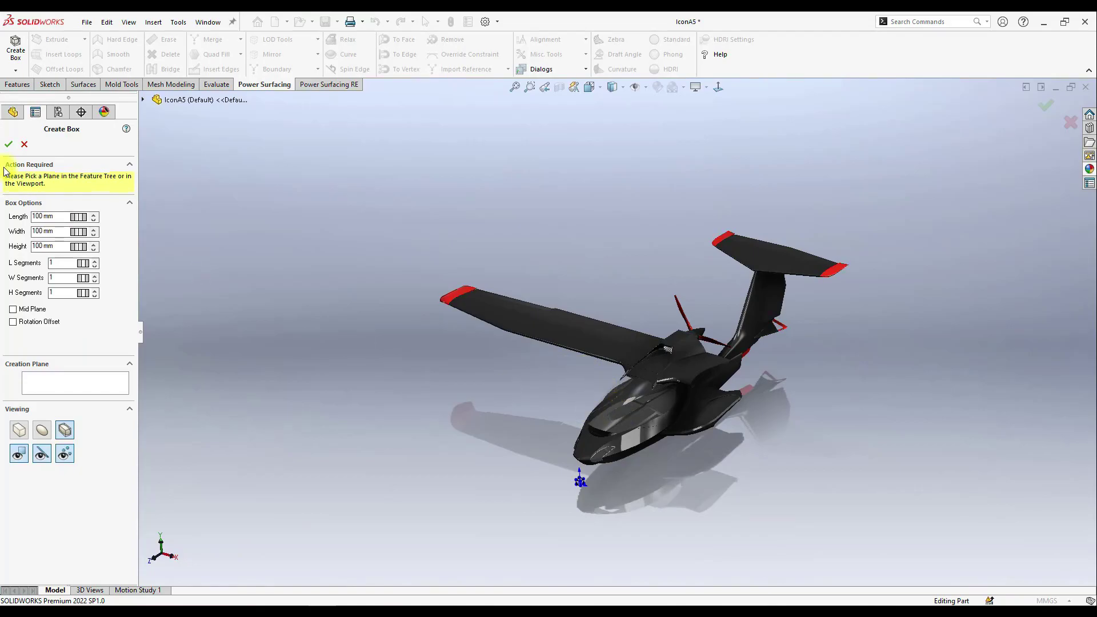
pyautogui.click(10, 145)
pyautogui.click(583, 481)
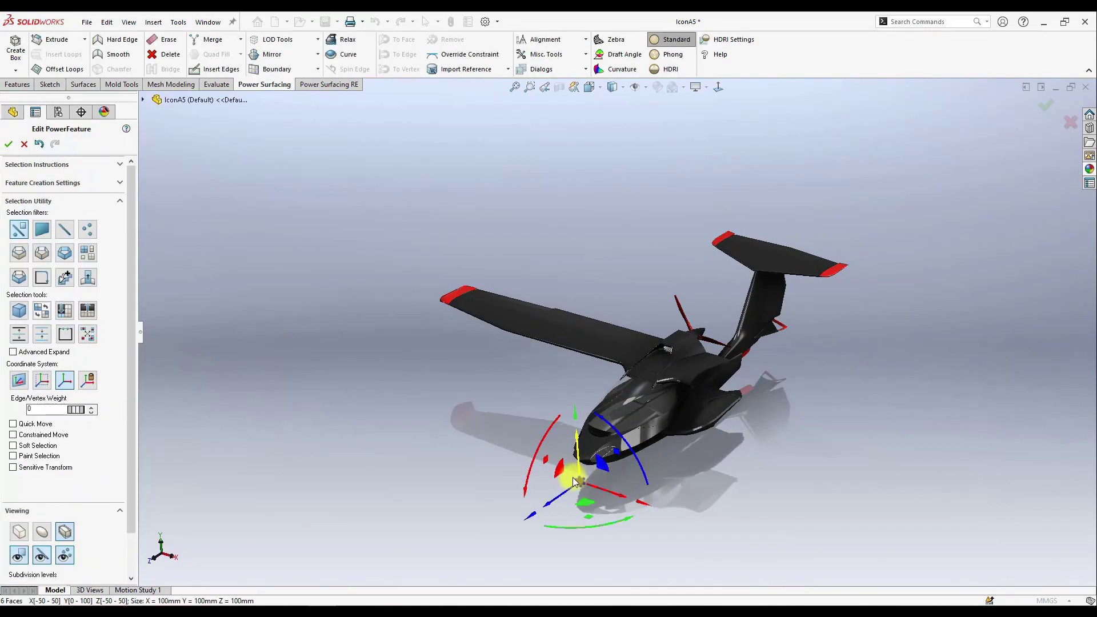
# - Move the box up beside the cut wing root, enlarge it to about 627 mm per side, and display it as a smooth shape
pyautogui.click(297, 436)
pyautogui.scroll(-5, 632, 463)
pyautogui.scroll(4, 635, 492)
pyautogui.moveTo(570, 404); pyautogui.dragTo(645, 26)
pyautogui.moveTo(586, 418); pyautogui.dragTo(828, 372)
pyautogui.click(41, 532)
# - Delete the face of the box that faces the fuselage, leaving that end open
pyautogui.moveTo(735, 485); pyautogui.dragTo(739, 475, button='middle')
pyautogui.scroll(-6, 787, 404)
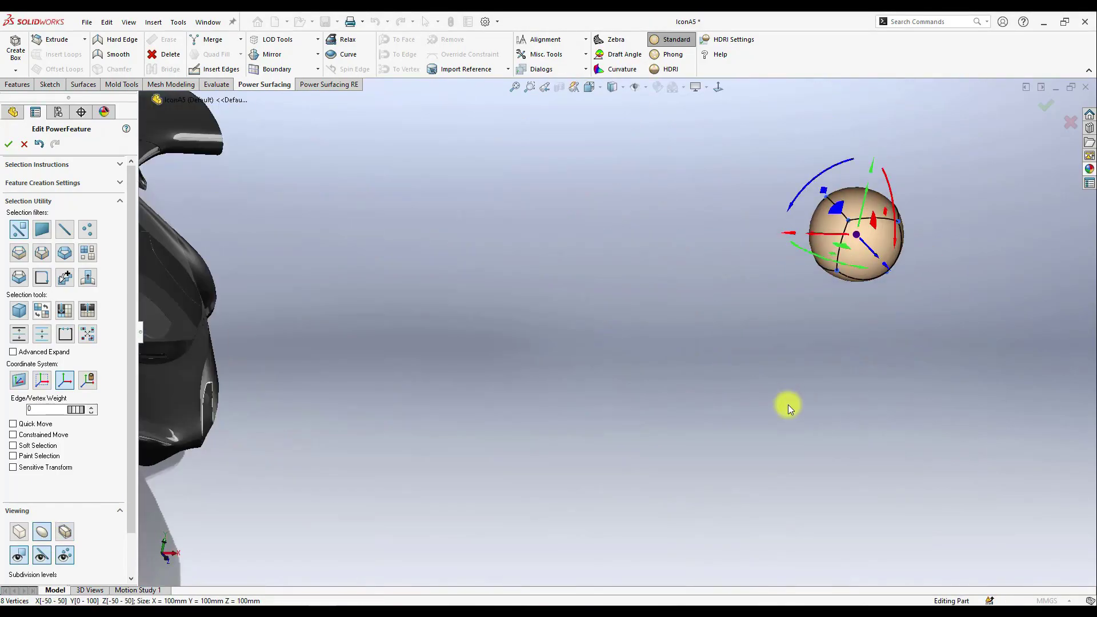
pyautogui.rightClick(806, 243)
pyautogui.click(924, 254)
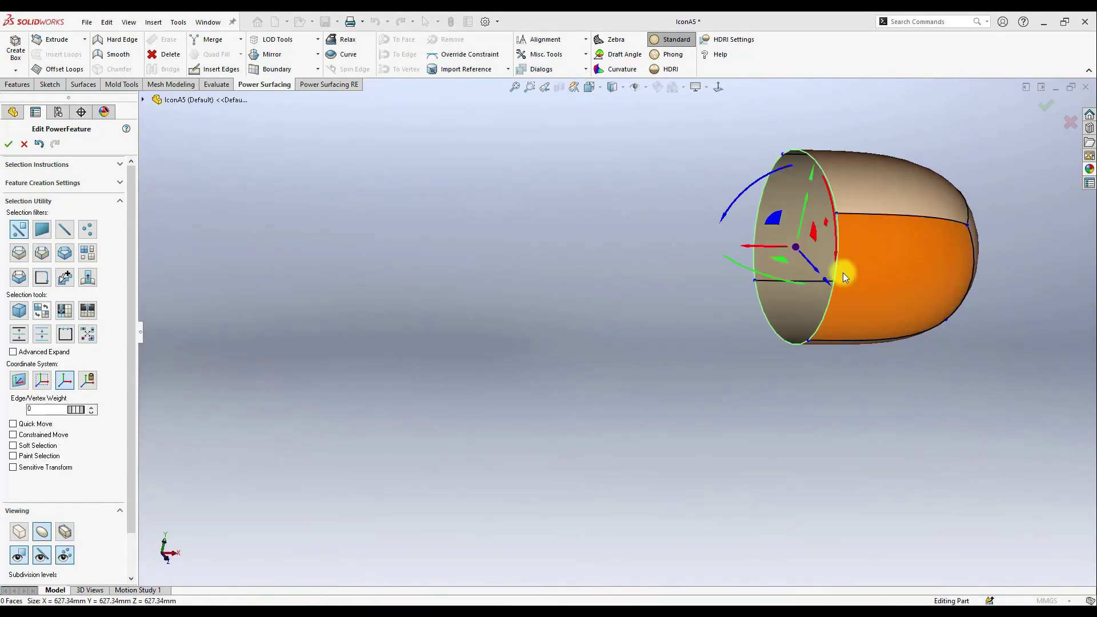
# - In the front view, flatten the shape to about 255 mm high and level it with the wing root
pyautogui.moveTo(743, 295); pyautogui.dragTo(722, 299, button='middle')
pyautogui.scroll(8, 714, 286)
pyautogui.click(718, 88)
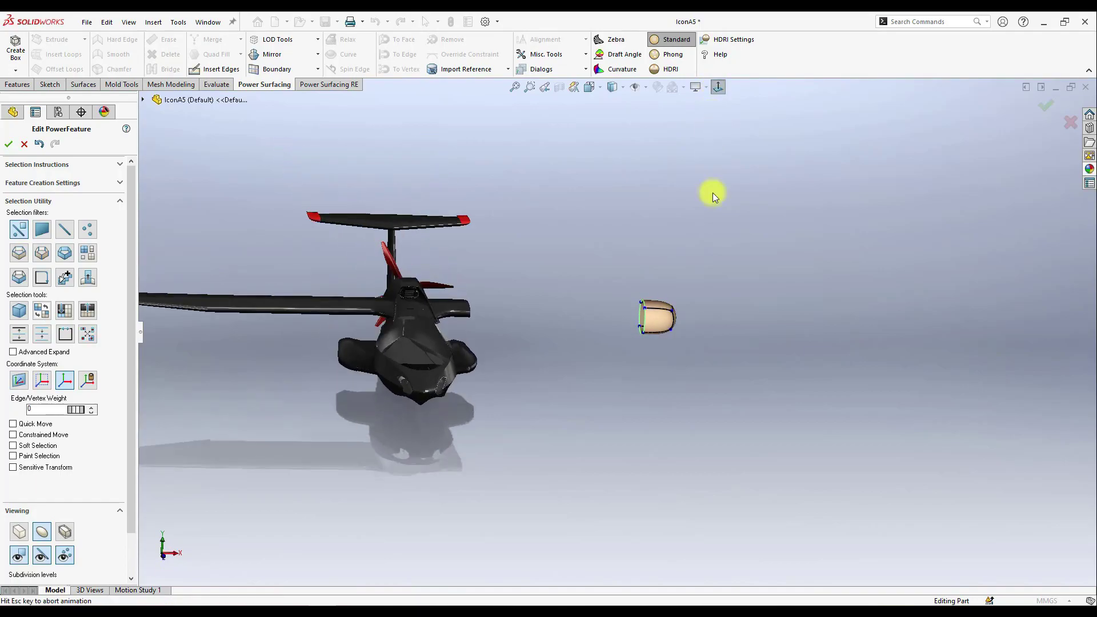
pyautogui.scroll(-5, 451, 339)
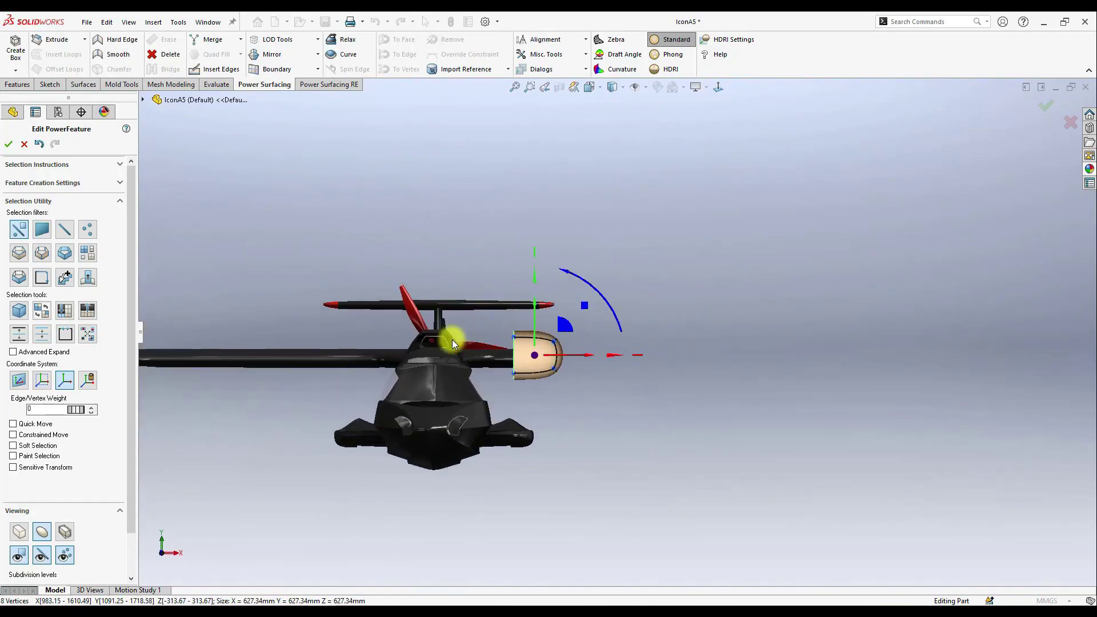
pyautogui.moveTo(602, 254); pyautogui.dragTo(607, 421)
pyautogui.moveTo(628, 312); pyautogui.dragTo(636, 324)
pyautogui.moveTo(608, 271); pyautogui.dragTo(634, 316)
# - In the side view, move the flattened shape back along the fuselage onto the front of the wing root profile
pyautogui.click(717, 88)
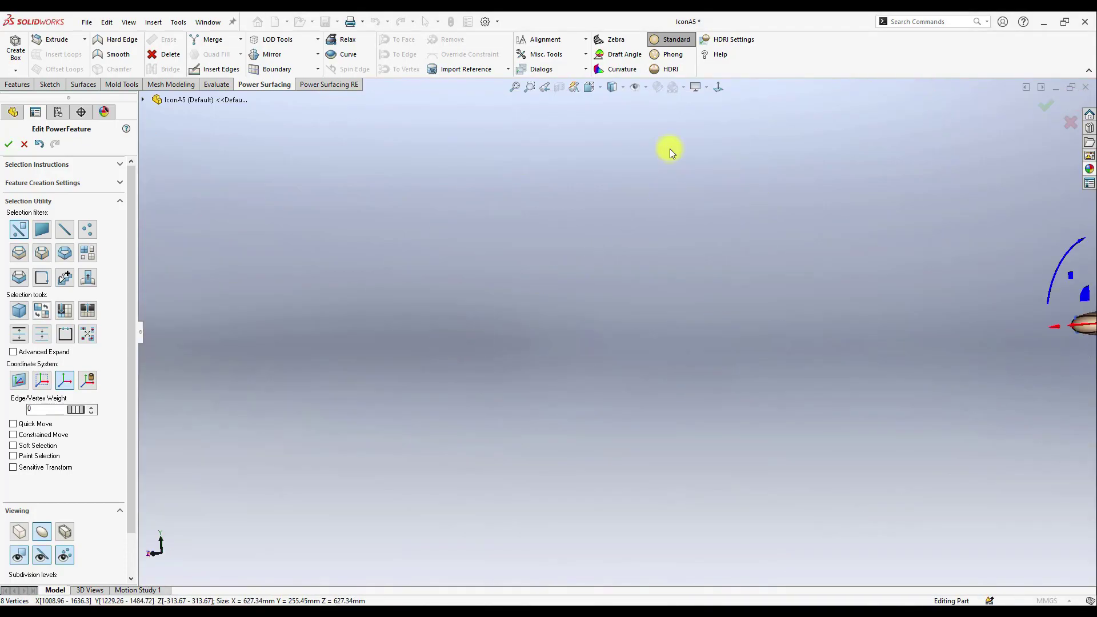
pyautogui.click(717, 87)
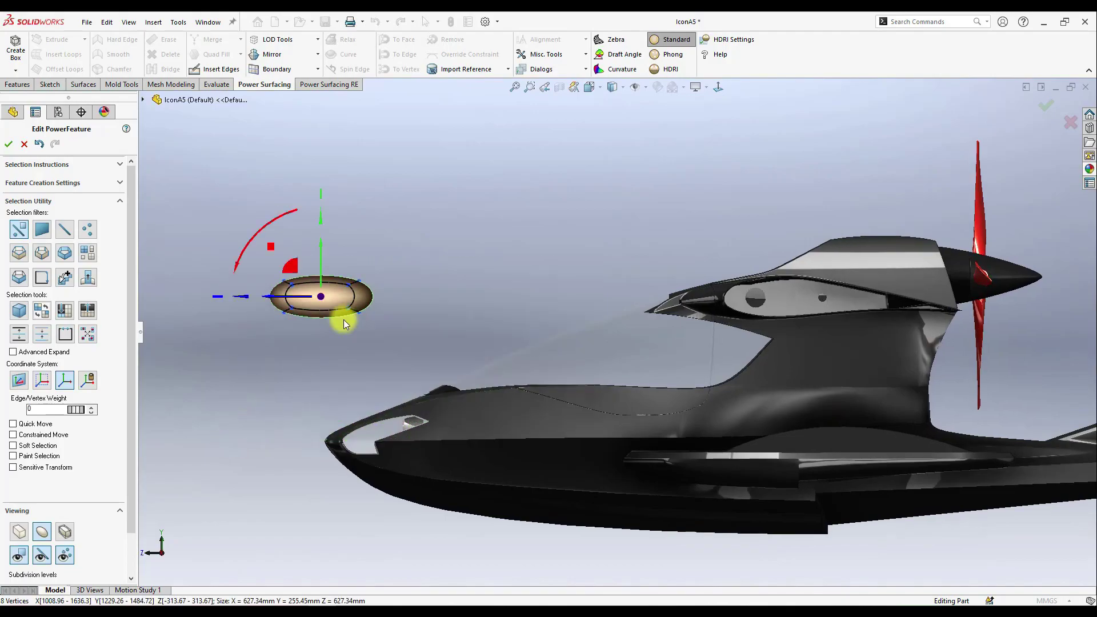
pyautogui.moveTo(361, 271); pyautogui.dragTo(814, 267)
pyautogui.click(852, 290)
# - Stretch the rear end of the shape to the wing root's trailing end, making it about 1404 mm long overall
pyautogui.scroll(-5, 851, 290)
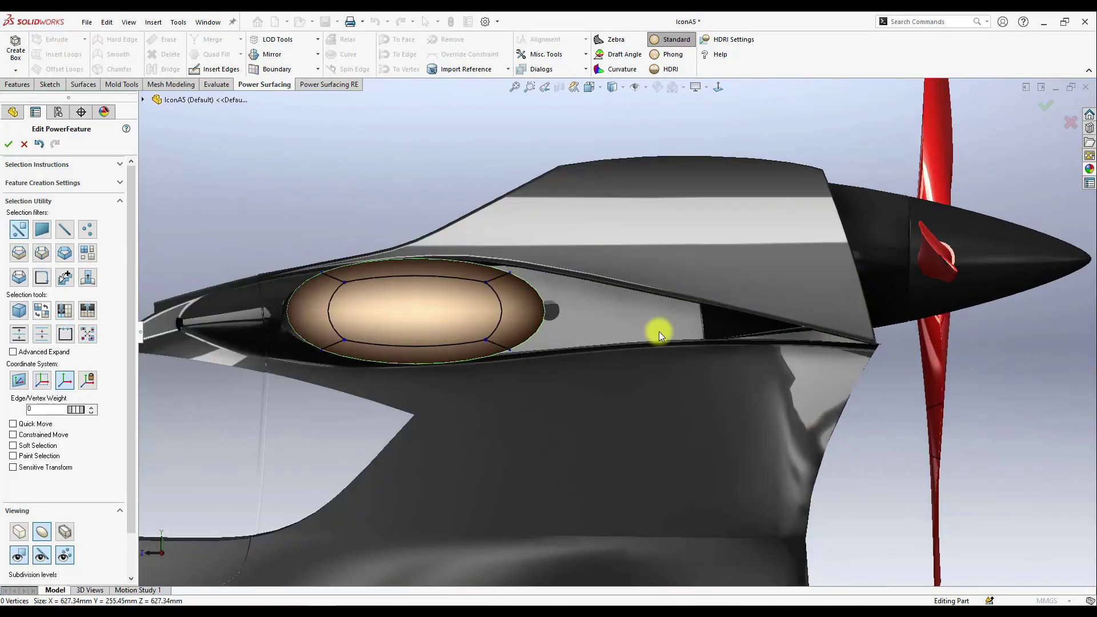
pyautogui.click(534, 314)
pyautogui.moveTo(527, 313); pyautogui.dragTo(883, 320)
pyautogui.click(842, 455)
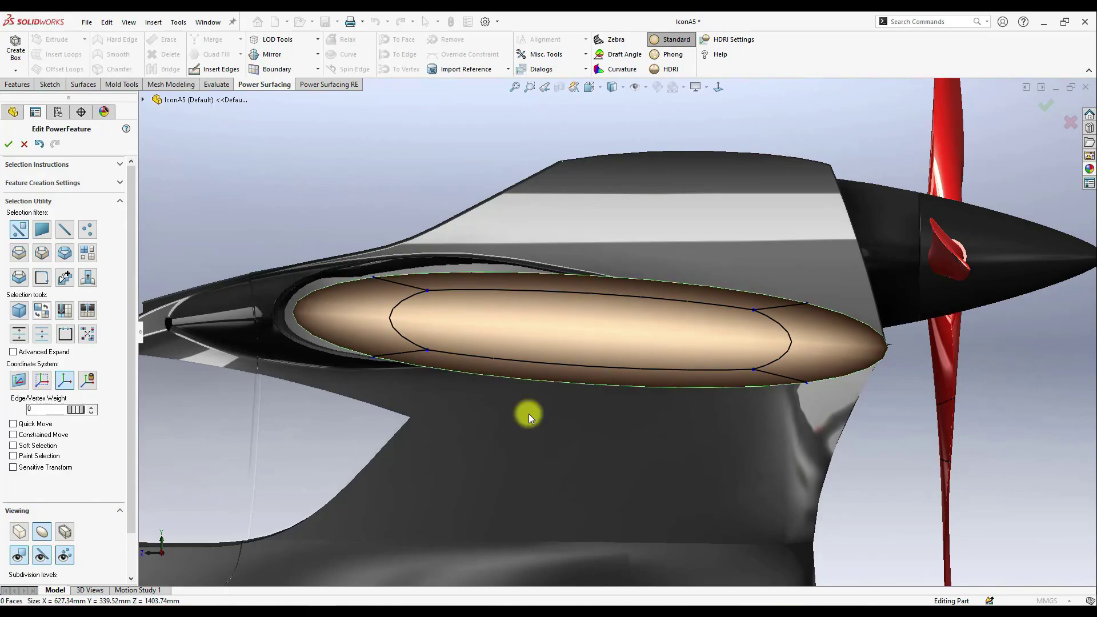
# - Insert a vertical edge loop across the middle of the shape and shift it toward the front
pyautogui.click(558, 297)
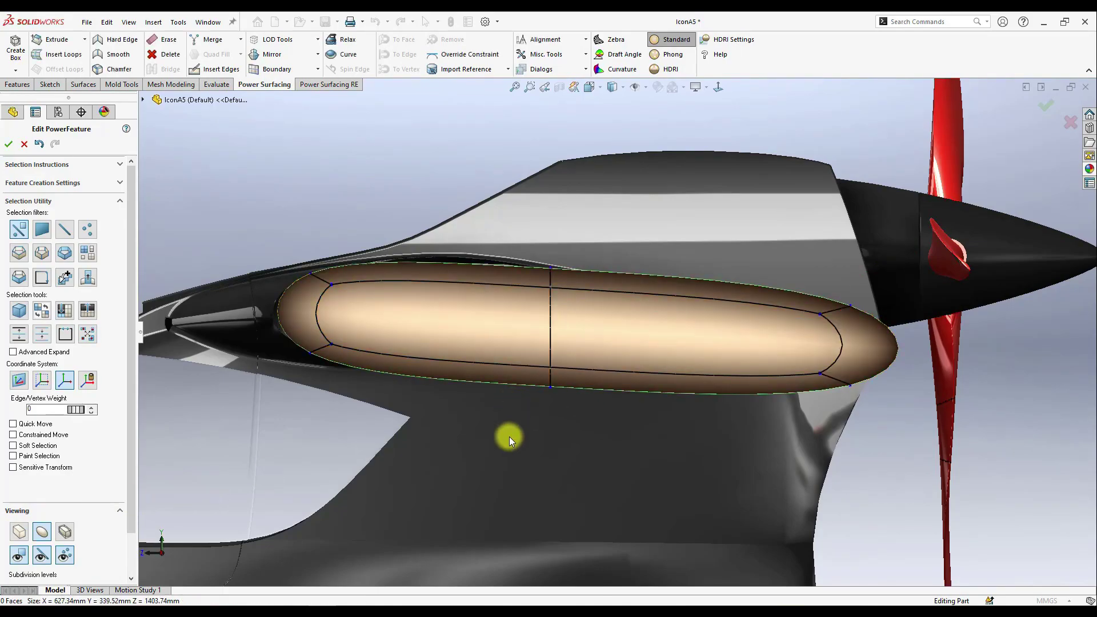
pyautogui.moveTo(471, 227); pyautogui.dragTo(635, 464)
pyautogui.moveTo(517, 296); pyautogui.dragTo(383, 275)
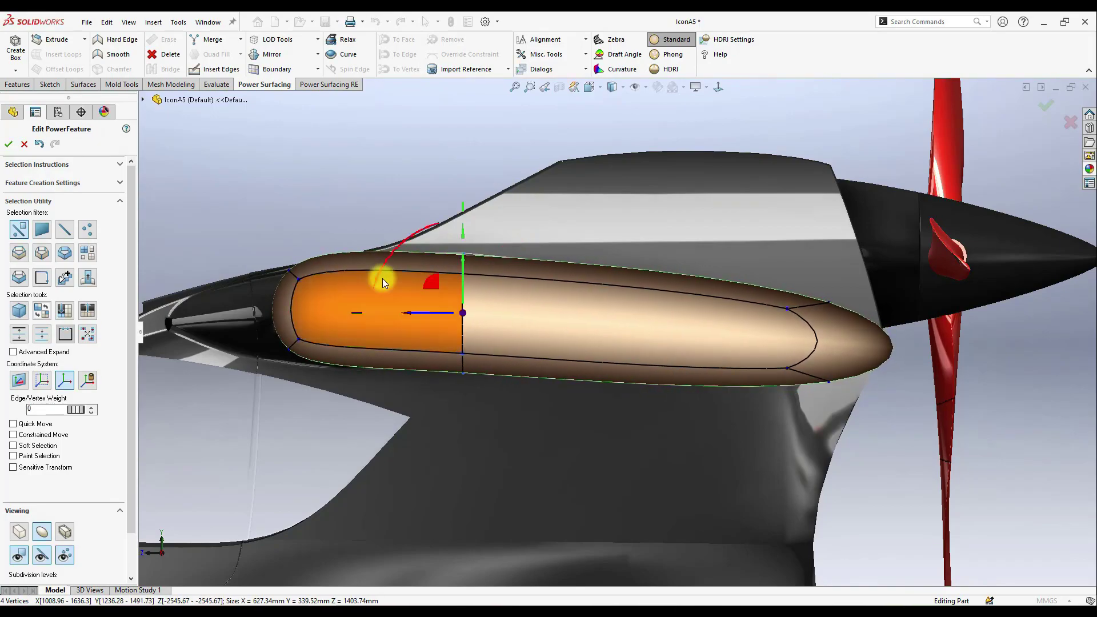
# - Reduce the shape's front face to about 143 mm high and raise the inserted edge loop by about 11 mm
pyautogui.click(279, 311)
pyautogui.moveTo(267, 261); pyautogui.dragTo(295, 379)
pyautogui.rightClick(458, 314)
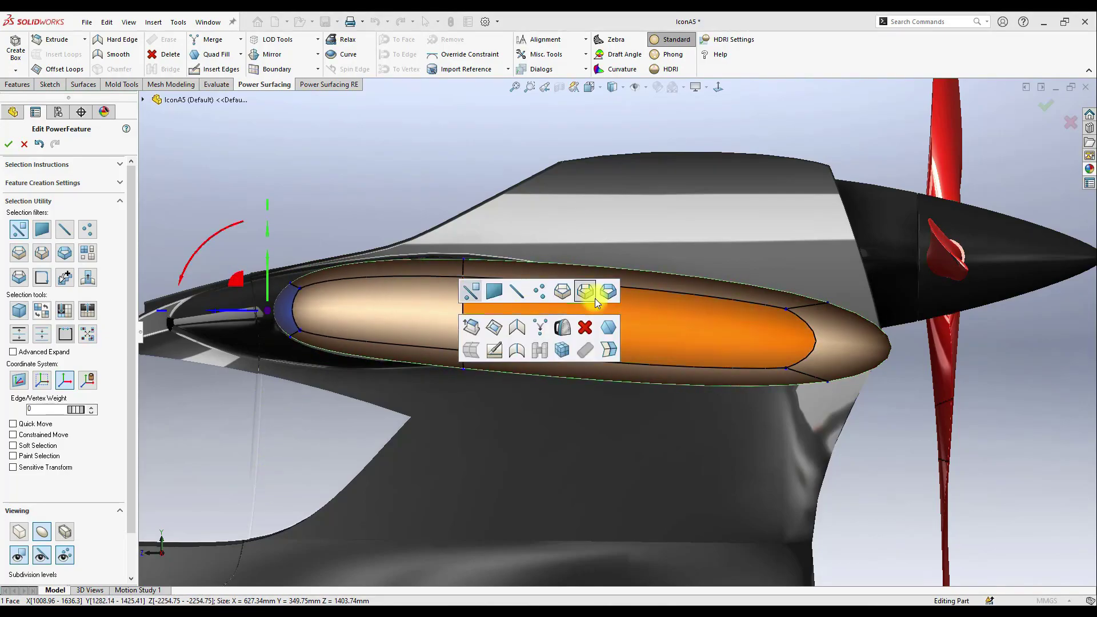
pyautogui.click(579, 295)
pyautogui.rightClick(534, 293)
pyautogui.click(636, 274)
pyautogui.click(464, 305)
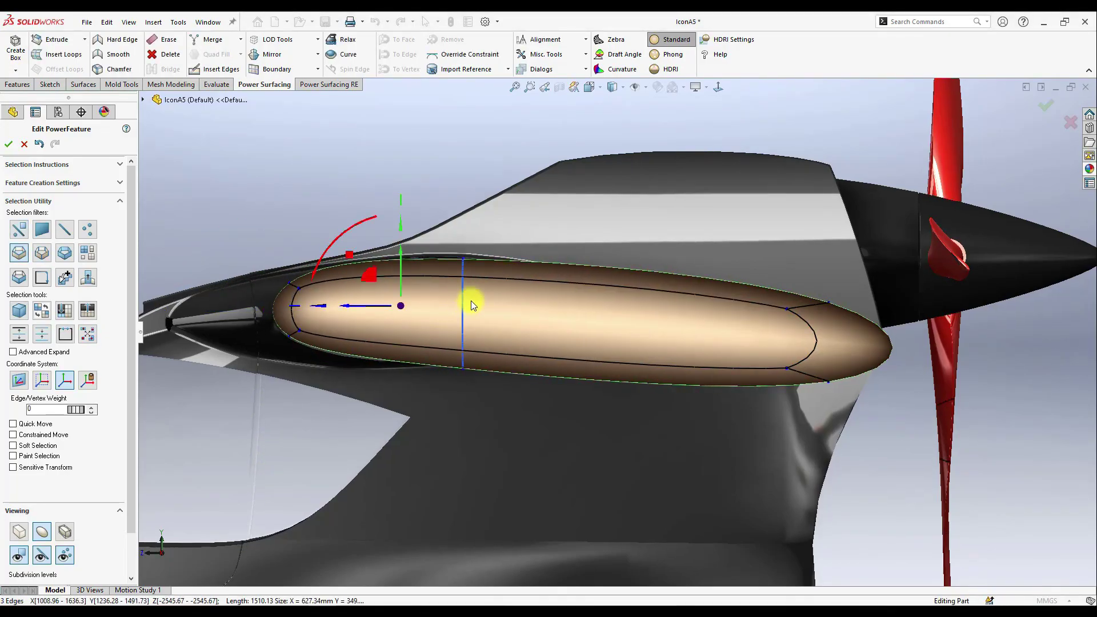
pyautogui.moveTo(406, 277); pyautogui.dragTo(404, 264)
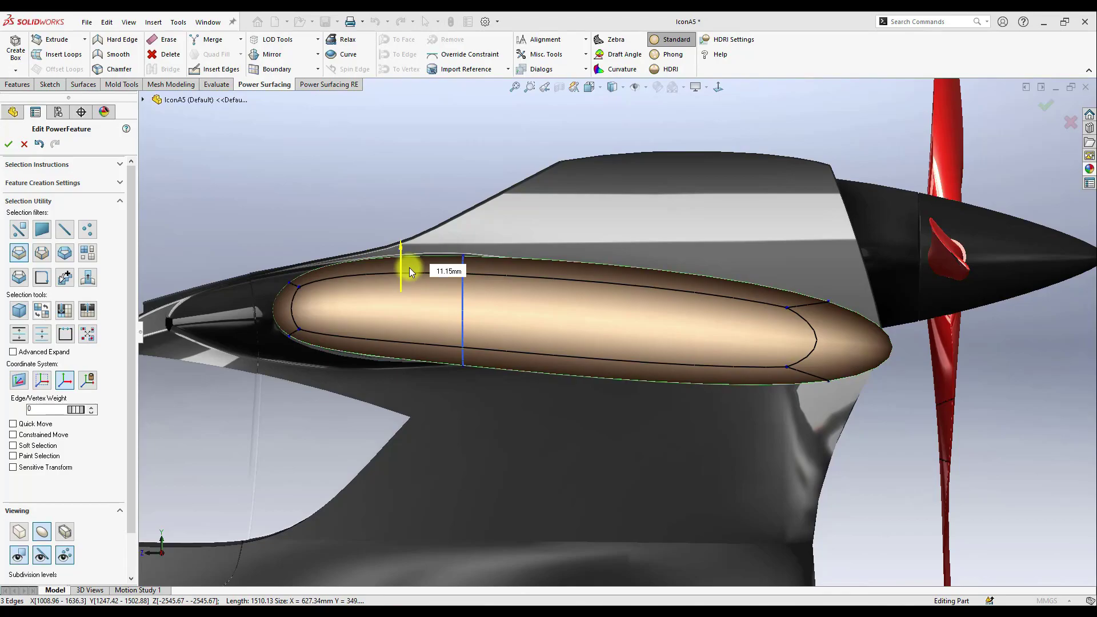
# - Insert a mid-height edge loop running around the front, outer tip and rear faces of the shape
pyautogui.rightClick(842, 351)
pyautogui.click(851, 337)
pyautogui.moveTo(851, 338); pyautogui.dragTo(720, 382, button='middle')
pyautogui.click(649, 381)
pyautogui.moveTo(650, 383); pyautogui.dragTo(619, 337, button='middle')
pyautogui.click(478, 442)
pyautogui.moveTo(479, 442); pyautogui.dragTo(474, 420, button='middle')
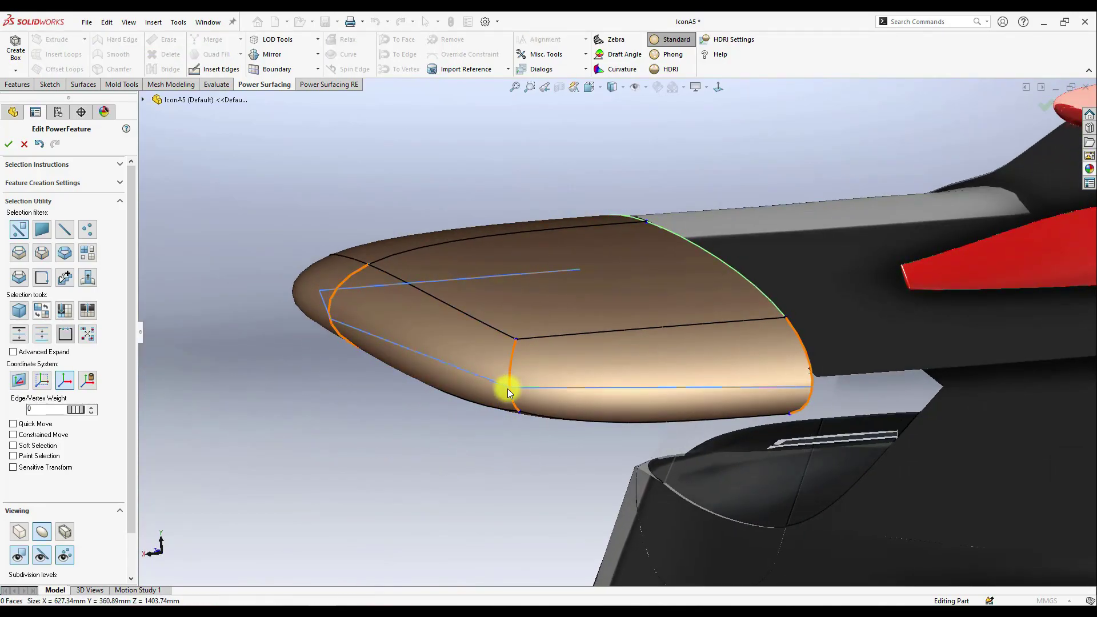
pyautogui.click(507, 388)
pyautogui.moveTo(625, 369); pyautogui.dragTo(815, 391, button='middle')
pyautogui.click(850, 390)
pyautogui.keyDown('ctrl'); pyautogui.click(837, 423); pyautogui.keyUp('ctrl')
pyautogui.rightClick(814, 393)
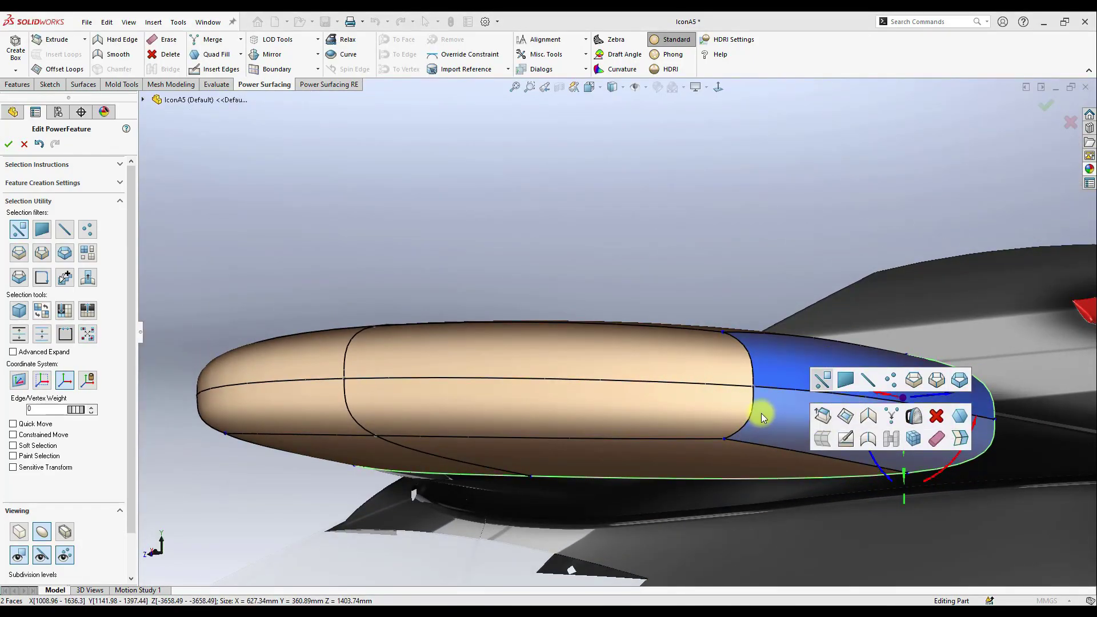
pyautogui.click(891, 416)
pyautogui.moveTo(809, 409); pyautogui.dragTo(785, 461, button='middle')
pyautogui.press('Escape')
# - Merge the vertices at the rear corner of the shape's open end into a single point
pyautogui.moveTo(862, 426); pyautogui.dragTo(878, 361, button='middle')
pyautogui.click(892, 359)
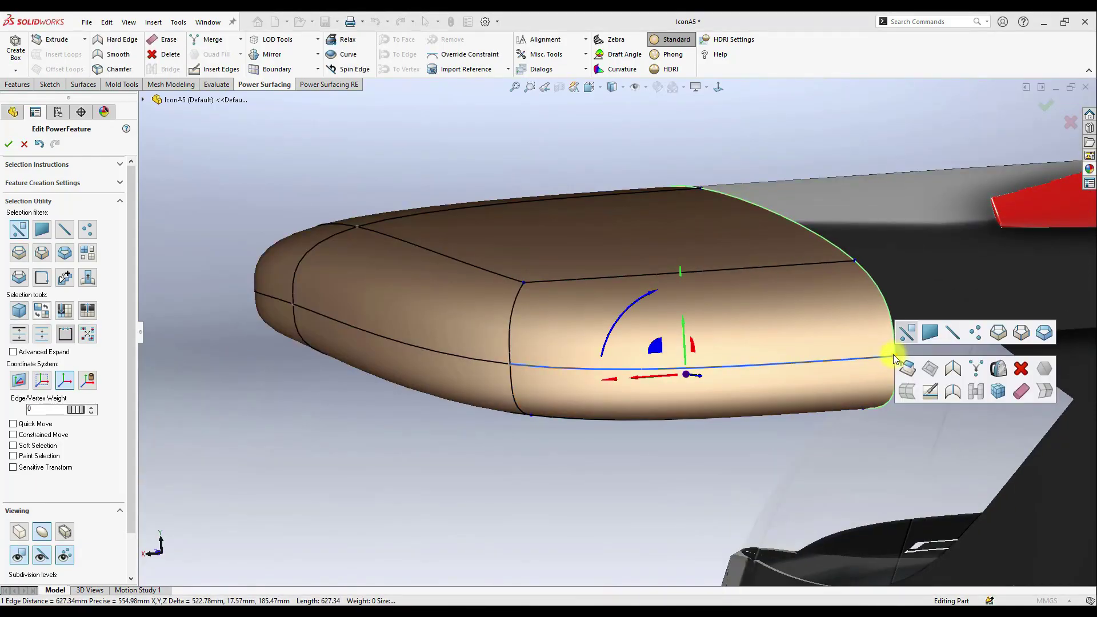
pyautogui.click(895, 359)
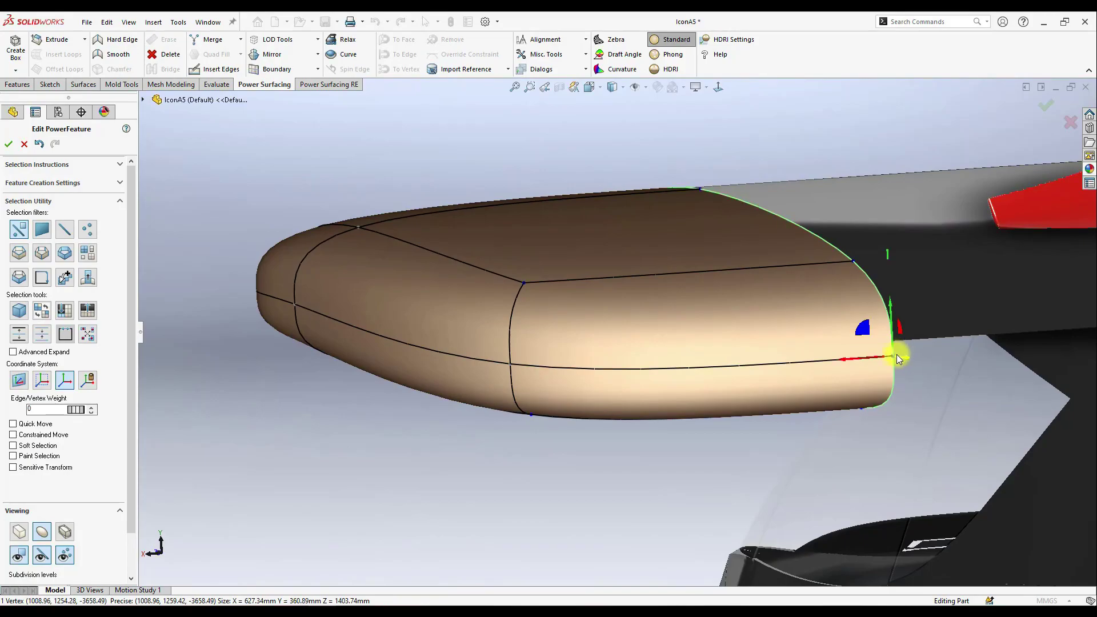
pyautogui.keyDown('ctrl'); pyautogui.click(862, 410); pyautogui.keyUp('ctrl')
pyautogui.click(927, 422)
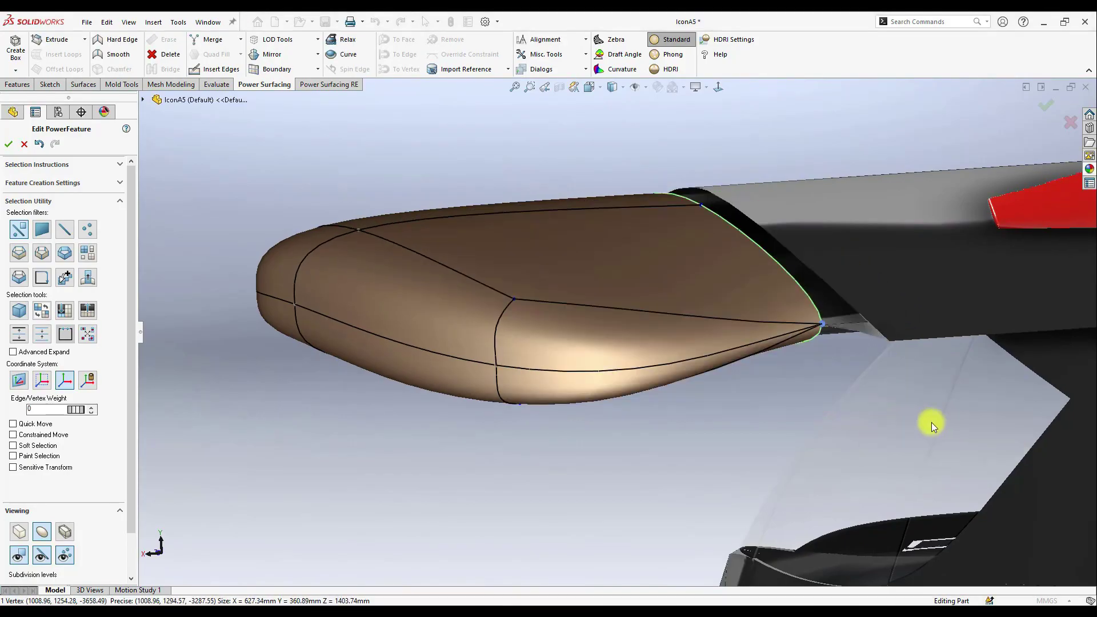
# - Merge the three vertices at the rear outer corner of the shape into one point to form a sharp trailing edge
pyautogui.click(513, 299)
pyautogui.click(513, 299)
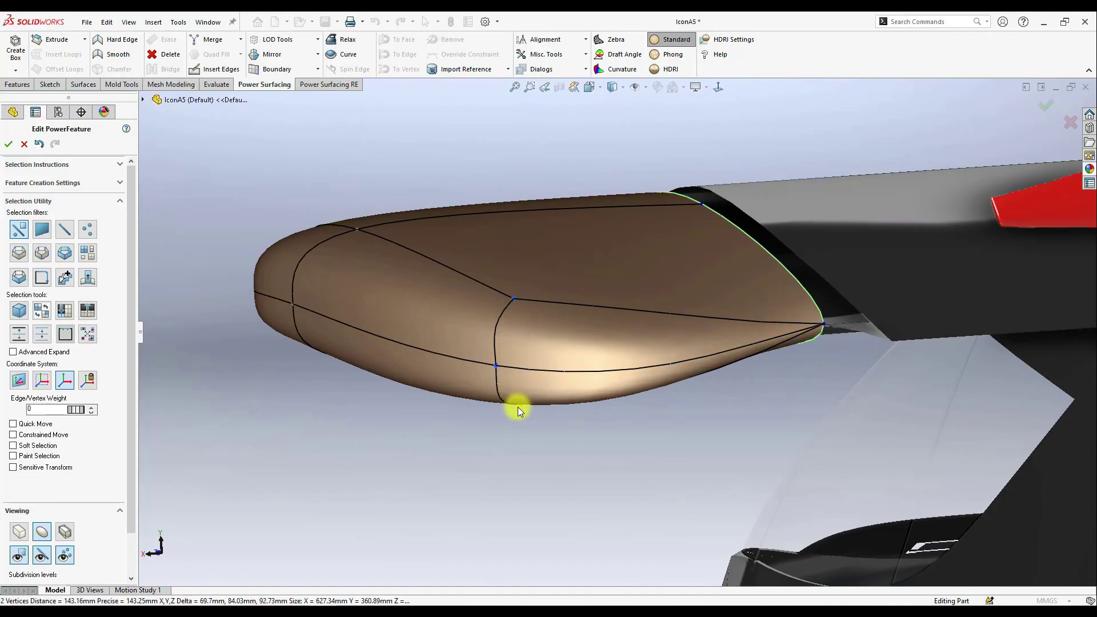
pyautogui.click(602, 426)
pyautogui.moveTo(604, 427); pyautogui.dragTo(708, 368, button='middle')
pyautogui.scroll(4, 438, 345)
pyautogui.scroll(-4, 486, 342)
# - In the side view, move the sharp trailing edge to line up with the rear corner of the wing root
pyautogui.click(711, 385)
pyautogui.click(750, 380)
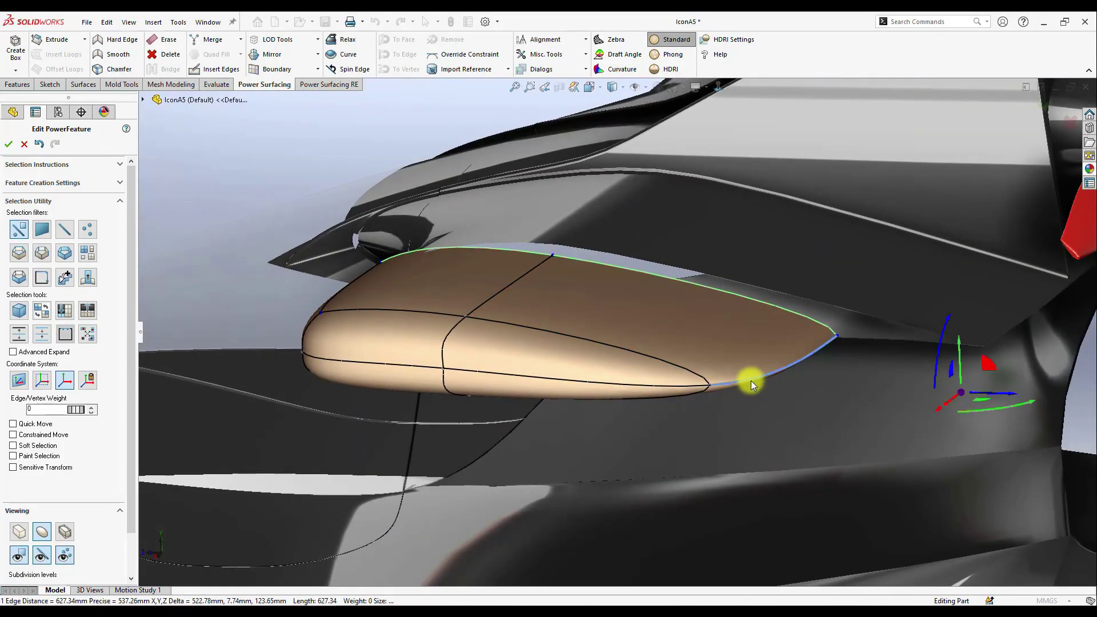
pyautogui.scroll(2, 703, 136)
pyautogui.click(717, 88)
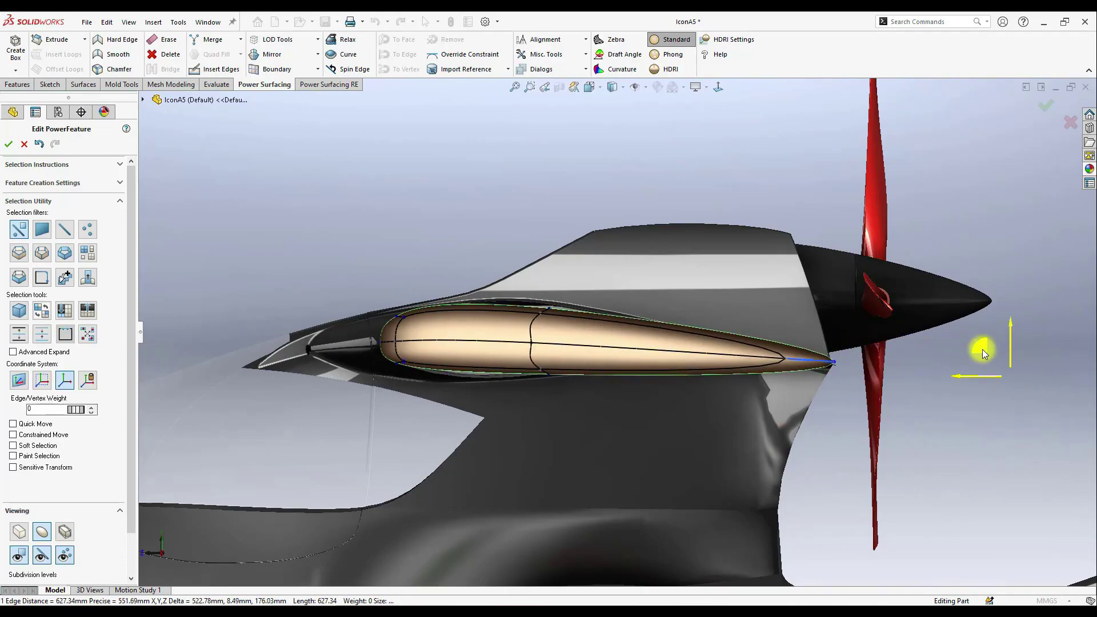
# - Import the two outer faces of the existing wing root stub as references for the SubD shape
pyautogui.scroll(3, 454, 322)
pyautogui.moveTo(553, 331); pyautogui.dragTo(717, 432, button='middle')
pyautogui.click(641, 409)
pyautogui.click(91, 259)
pyautogui.scroll(-4, 709, 406)
pyautogui.click(582, 341)
pyautogui.click(453, 72)
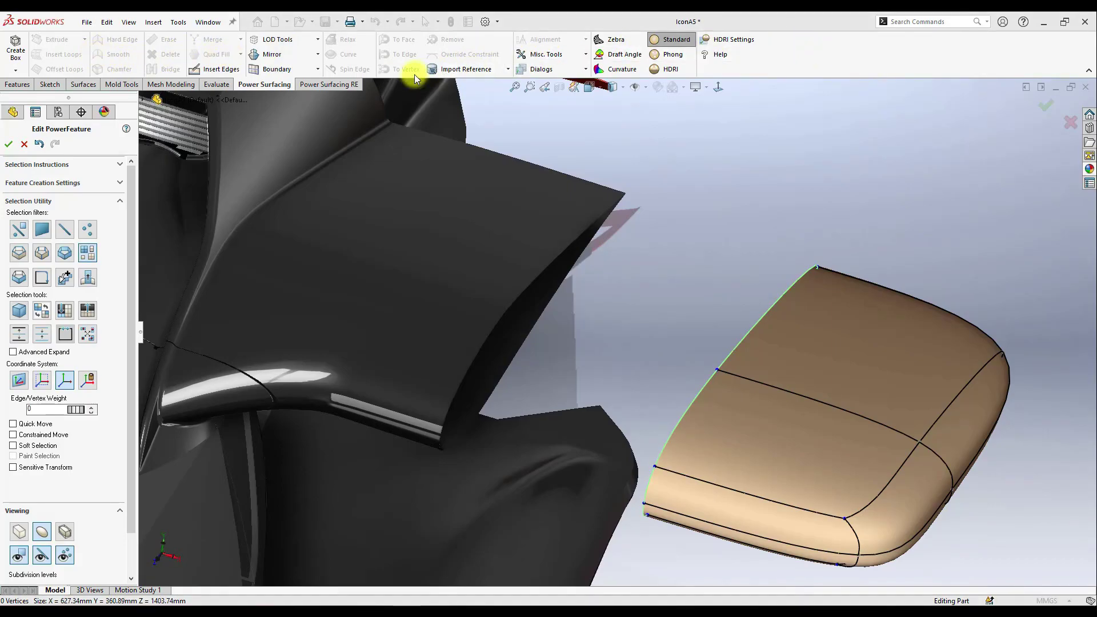
pyautogui.click(439, 65)
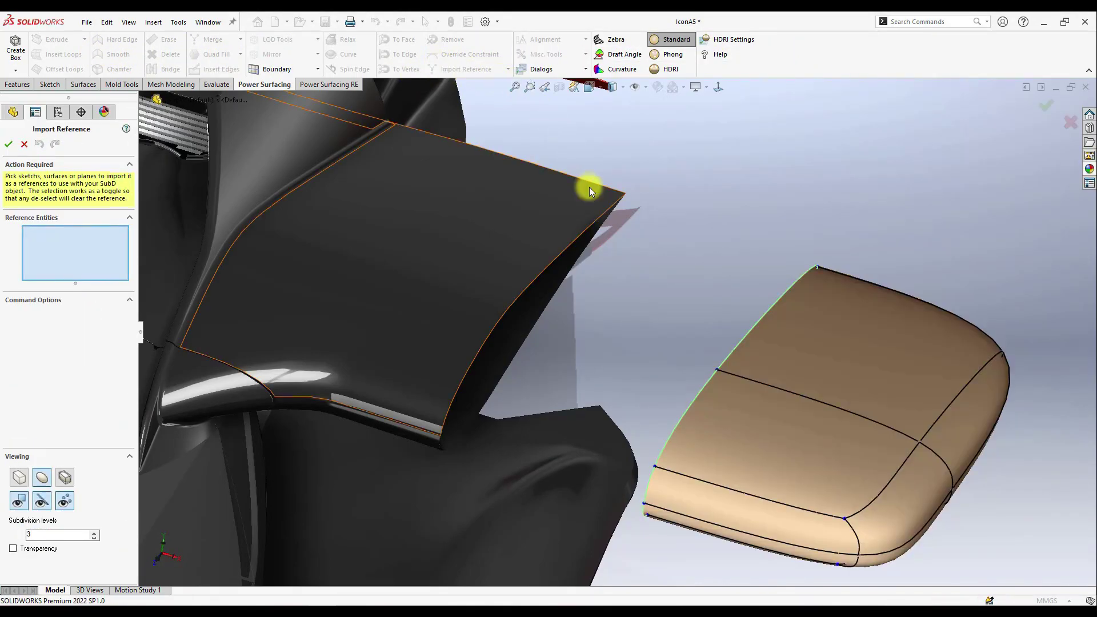
pyautogui.click(454, 270)
pyautogui.moveTo(454, 270); pyautogui.dragTo(411, 409, button='middle')
pyautogui.scroll(-4, 412, 409)
pyautogui.click(473, 396)
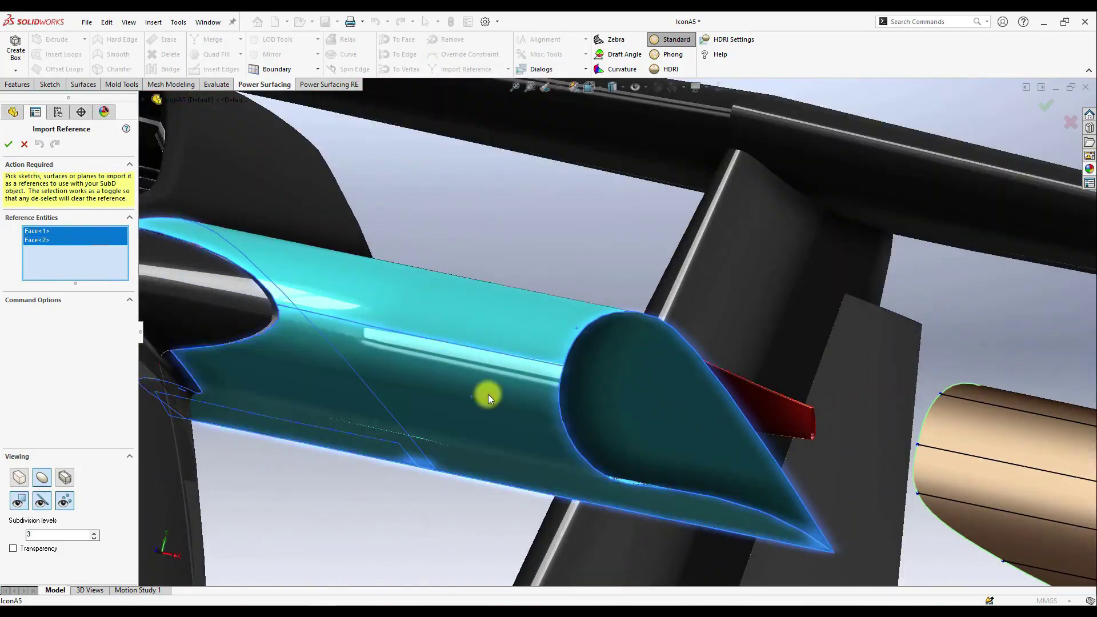
pyautogui.click(8, 144)
# - Select the boundary edge loop at the shape's open end and move it inward close to the wing root
pyautogui.moveTo(666, 367); pyautogui.dragTo(783, 360, button='middle')
pyautogui.rightClick(787, 349)
pyautogui.click(887, 336)
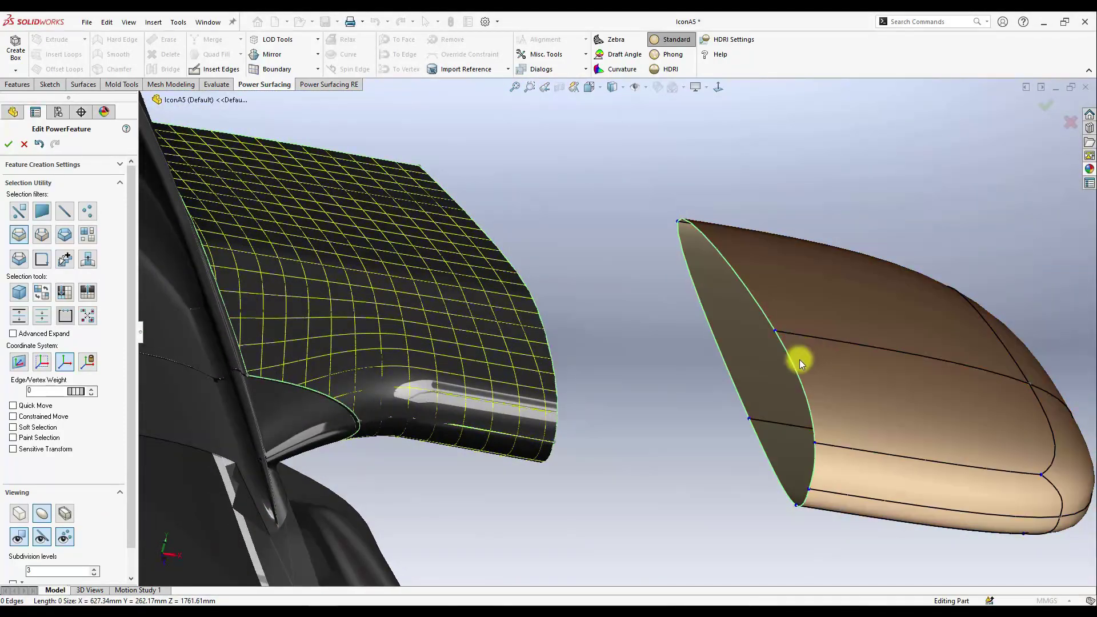
pyautogui.rightClick(793, 362)
pyautogui.click(770, 328)
pyautogui.moveTo(770, 328); pyautogui.dragTo(798, 399, button='middle')
pyautogui.moveTo(806, 405); pyautogui.dragTo(573, 351)
# - Constrain the open-end edge loop to the wing root's outer boundary edge with To Edge
pyautogui.scroll(-2, 562, 332)
pyautogui.moveTo(562, 331); pyautogui.dragTo(546, 281, button='middle')
pyautogui.scroll(-2, 547, 282)
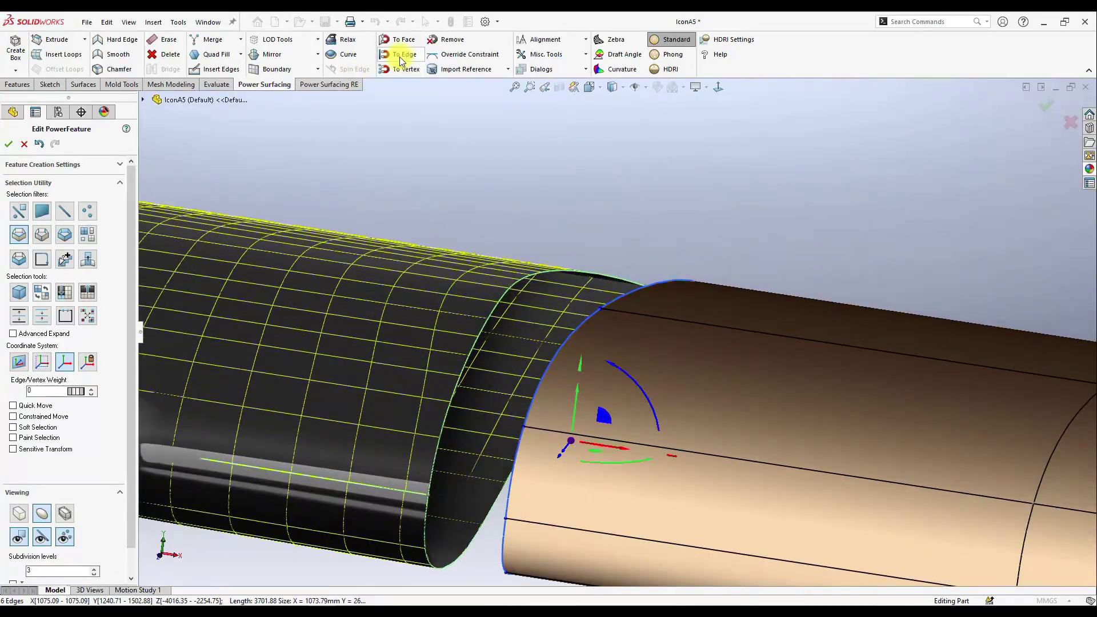
pyautogui.moveTo(642, 314); pyautogui.dragTo(557, 403, button='middle')
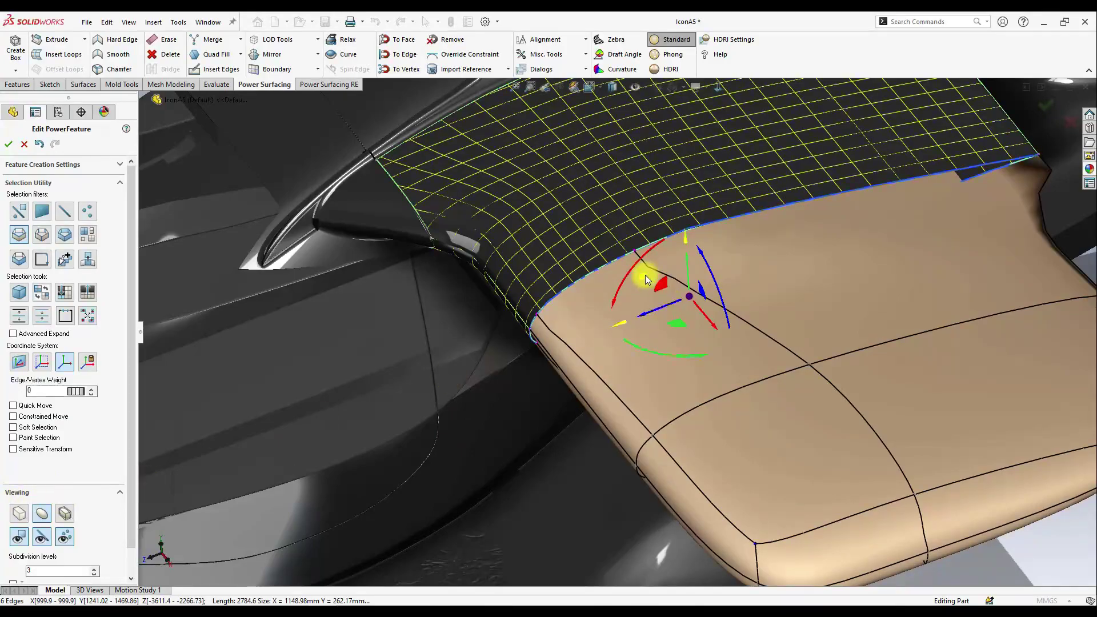
# - Examine the joined wing from several sides, both as a control cage and as a smooth surface
pyautogui.moveTo(614, 353); pyautogui.dragTo(536, 348, button='middle')
pyautogui.moveTo(605, 233); pyautogui.dragTo(547, 178, button='middle')
pyautogui.moveTo(584, 246); pyautogui.dragTo(574, 280, button='middle')
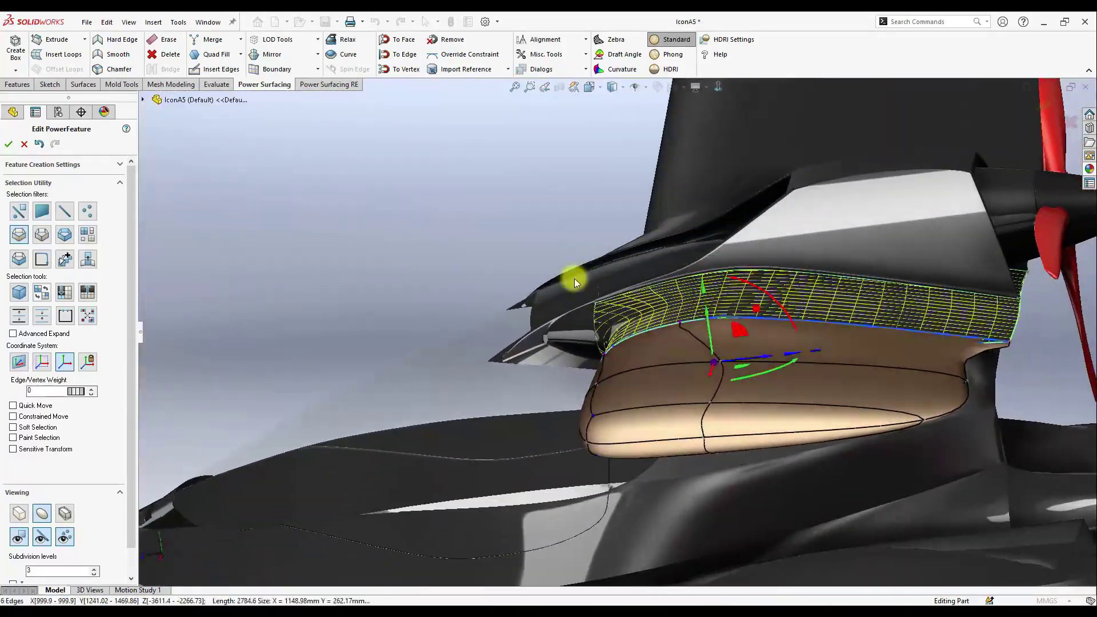
pyautogui.click(20, 511)
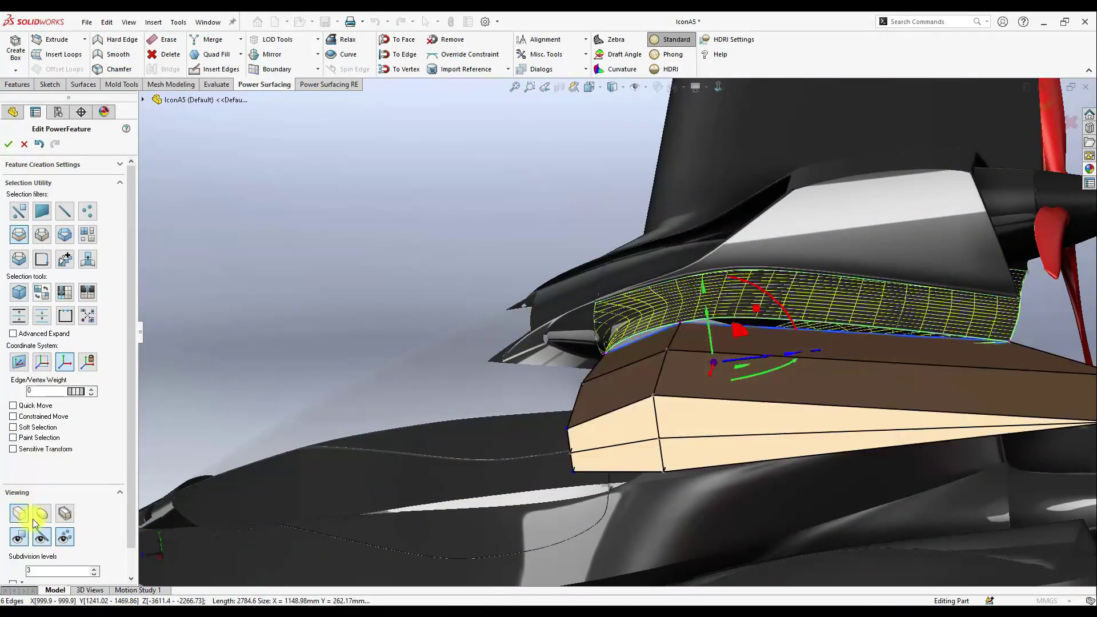
pyautogui.moveTo(810, 297); pyautogui.dragTo(823, 328, button='middle')
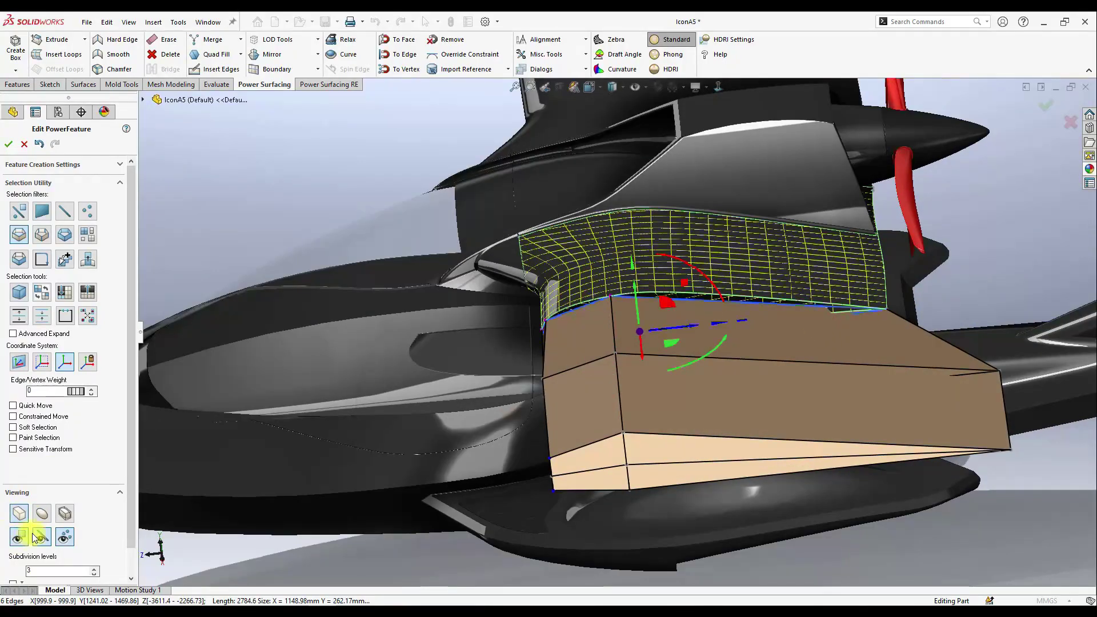
pyautogui.click(42, 513)
pyautogui.moveTo(763, 364); pyautogui.dragTo(749, 391, button='middle')
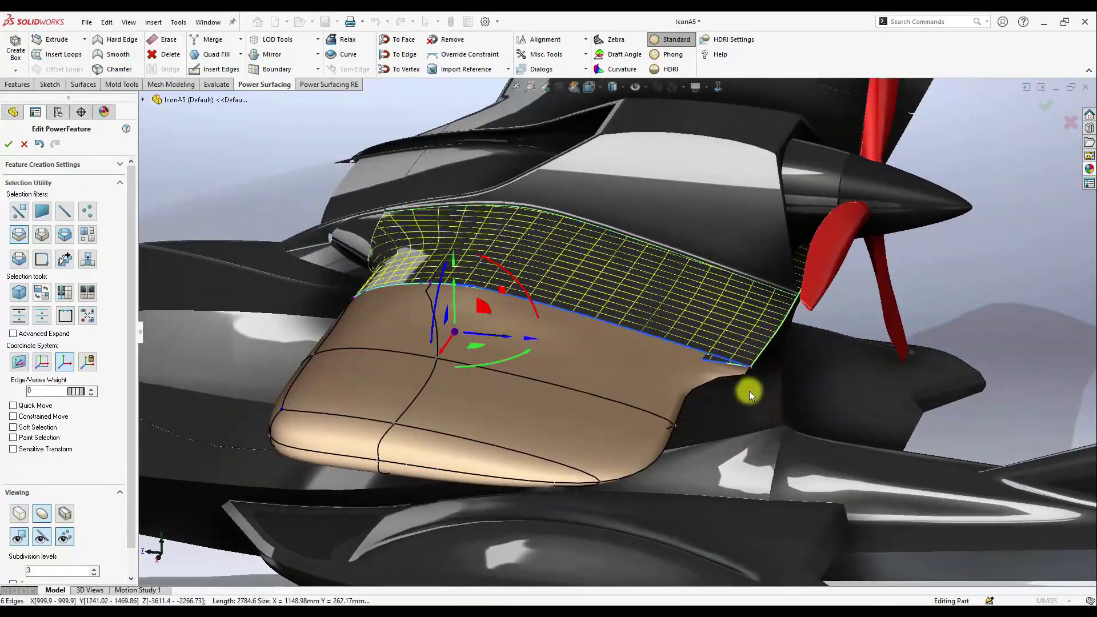
# - Make the two trailing-edge segments behind the wing root hard edges
pyautogui.scroll(-6, 743, 365)
pyautogui.click(747, 358)
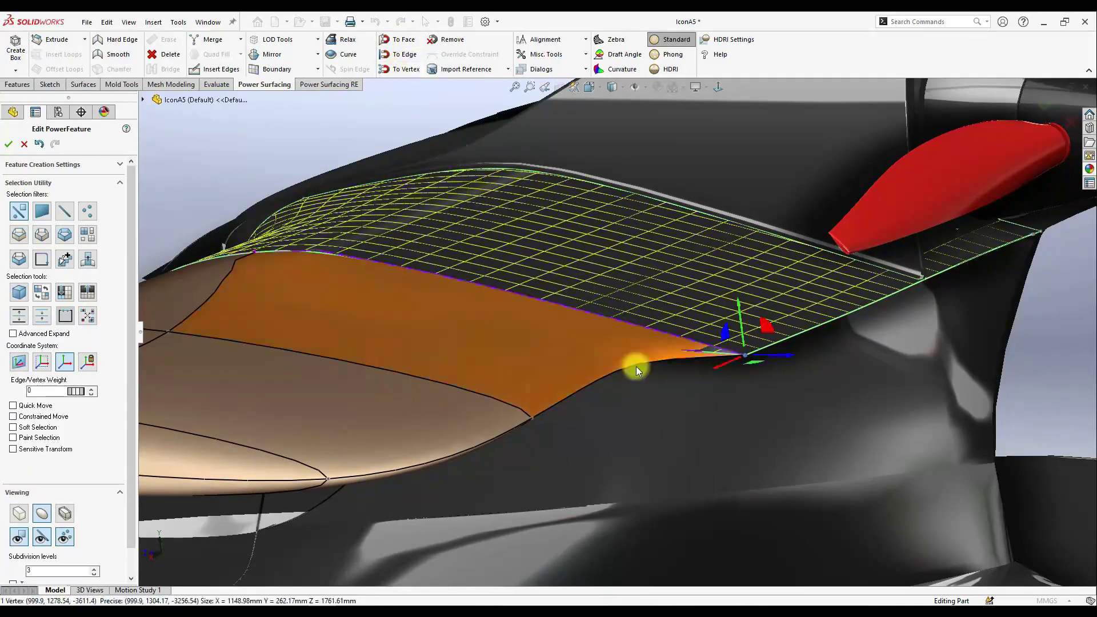
pyautogui.scroll(3, 582, 405)
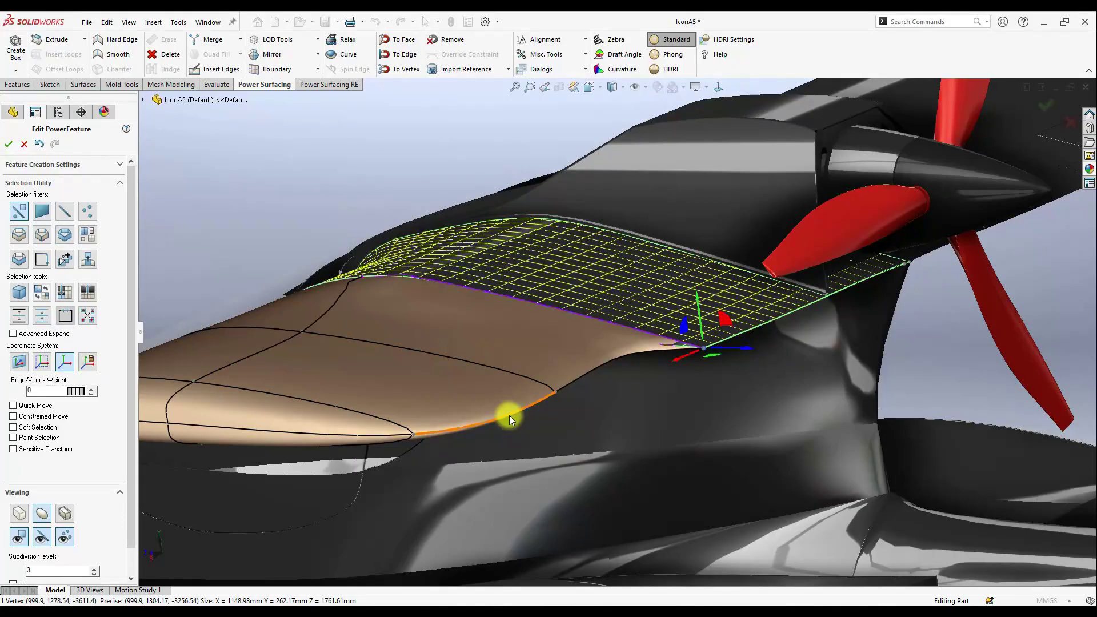
pyautogui.click(509, 416)
pyautogui.keyDown('ctrl'); pyautogui.click(588, 373); pyautogui.keyUp('ctrl')
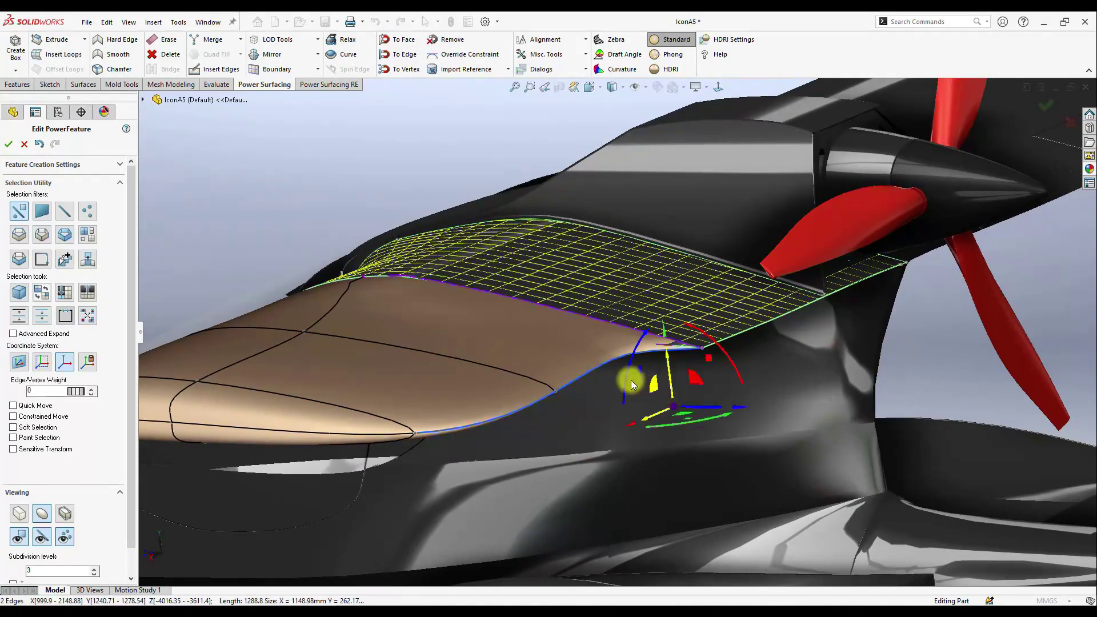
pyautogui.moveTo(764, 372); pyautogui.dragTo(610, 310, button='middle')
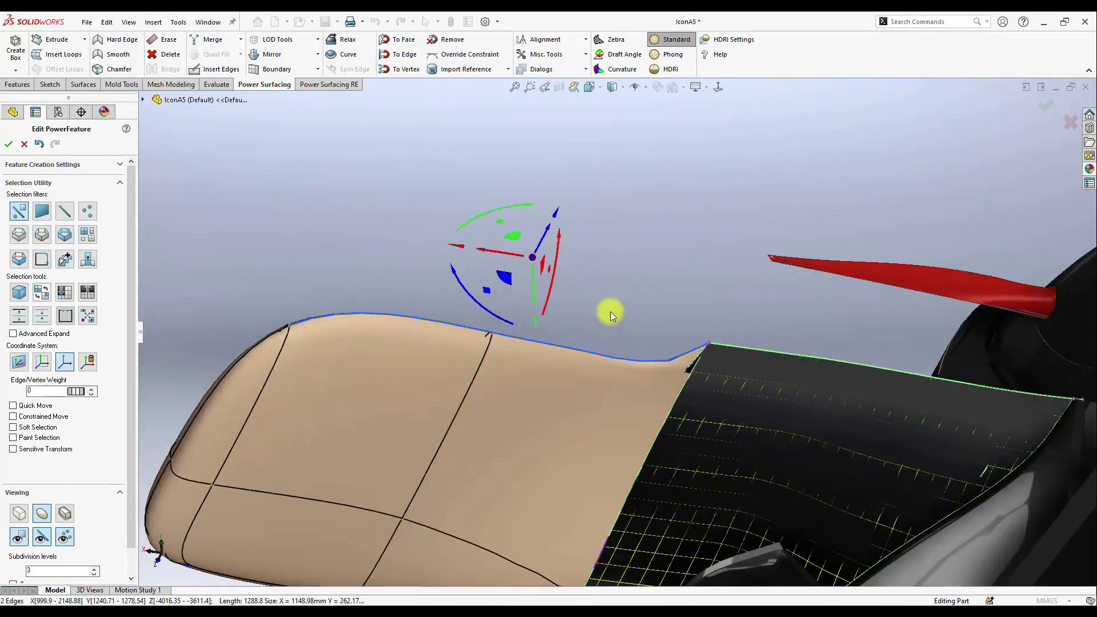
pyautogui.click(120, 46)
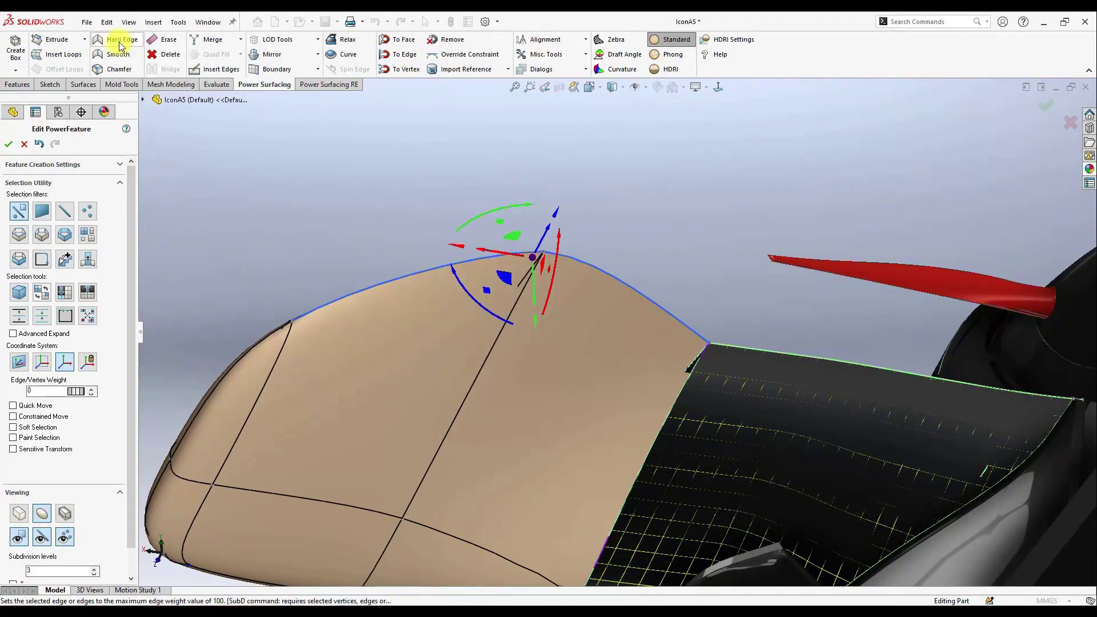
# - Move the middle vertex of the trailing edge so the edge continues straight from the wing root
pyautogui.click(511, 247)
pyautogui.moveTo(842, 356); pyautogui.dragTo(886, 458, button='middle')
pyautogui.click(546, 259)
pyautogui.moveTo(546, 259); pyautogui.dragTo(615, 293, button='middle')
pyautogui.moveTo(614, 293); pyautogui.dragTo(512, 310)
pyautogui.moveTo(512, 310); pyautogui.dragTo(701, 412, button='middle')
# - In the top view, extrude two of the wing's tip faces outward to an overall span of about 2328 mm
pyautogui.click(718, 88)
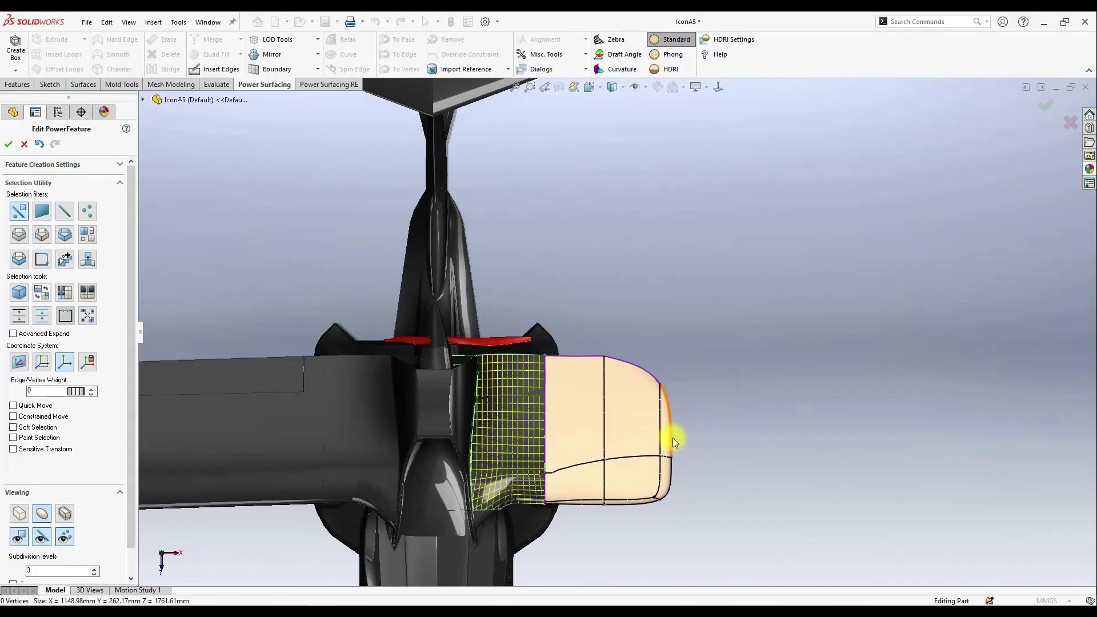
pyautogui.scroll(-3, 677, 438)
pyautogui.click(638, 433)
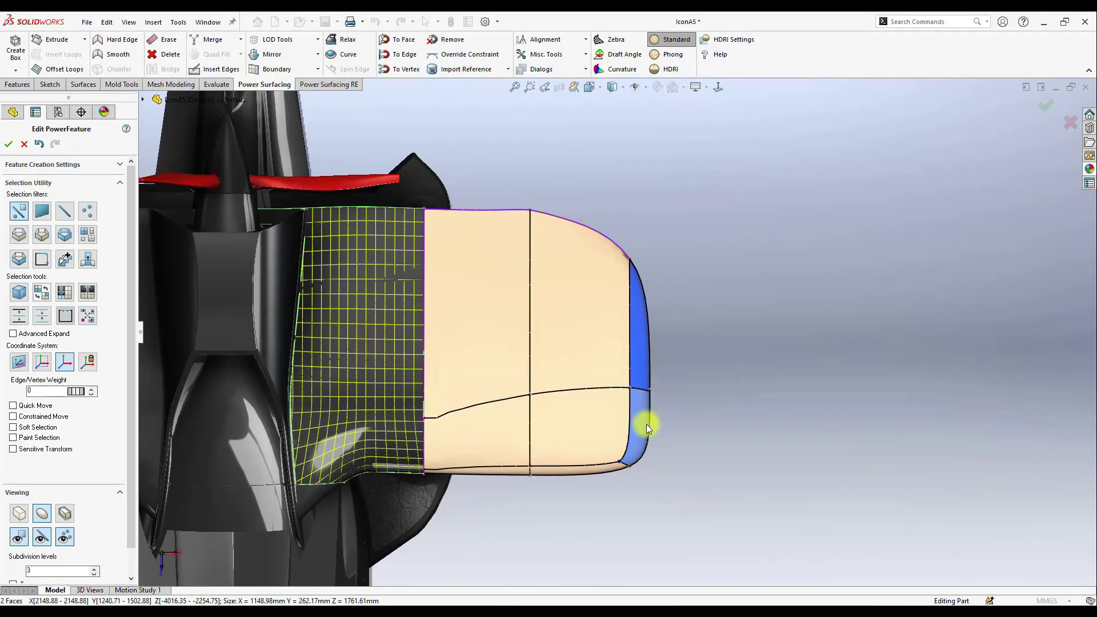
pyautogui.scroll(2, 646, 424)
pyautogui.scroll(-1, 612, 355)
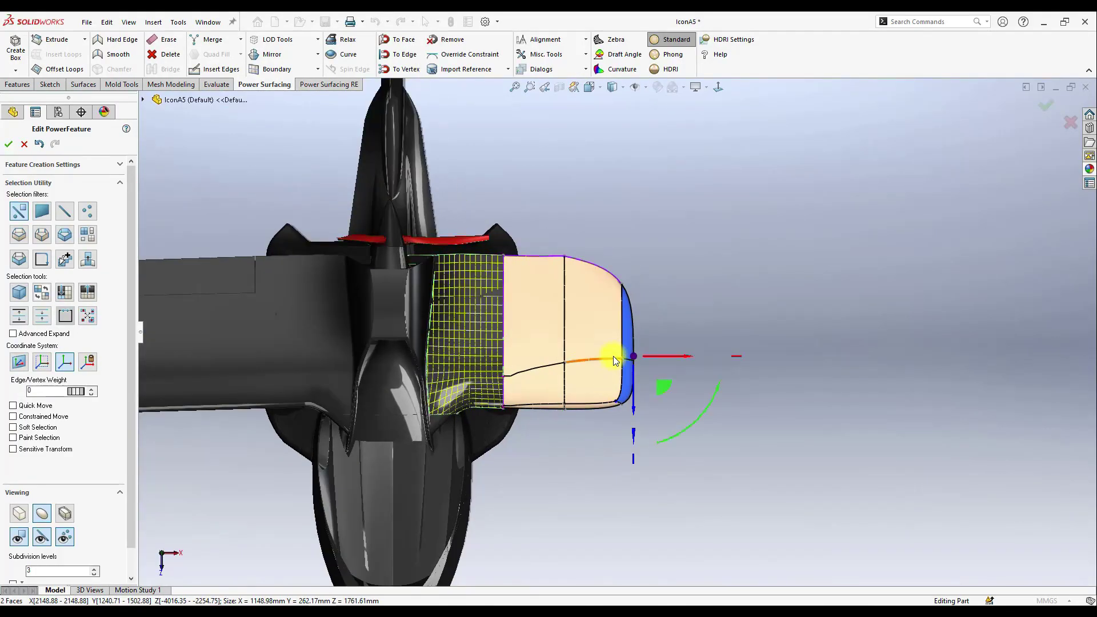
pyautogui.scroll(-1, 609, 358)
pyautogui.scroll(-2, 640, 358)
pyautogui.moveTo(658, 346); pyautogui.dragTo(981, 355)
pyautogui.scroll(3, 948, 358)
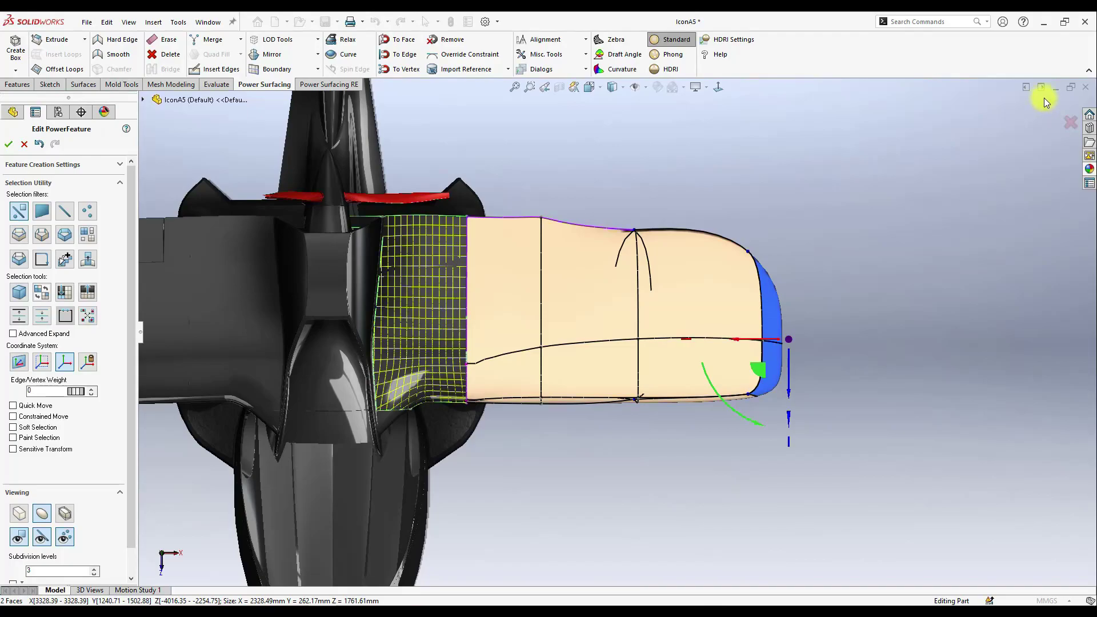
# - Close the wing feature to change a viewport display setting, and reopen the feature for editing
pyautogui.click(1043, 99)
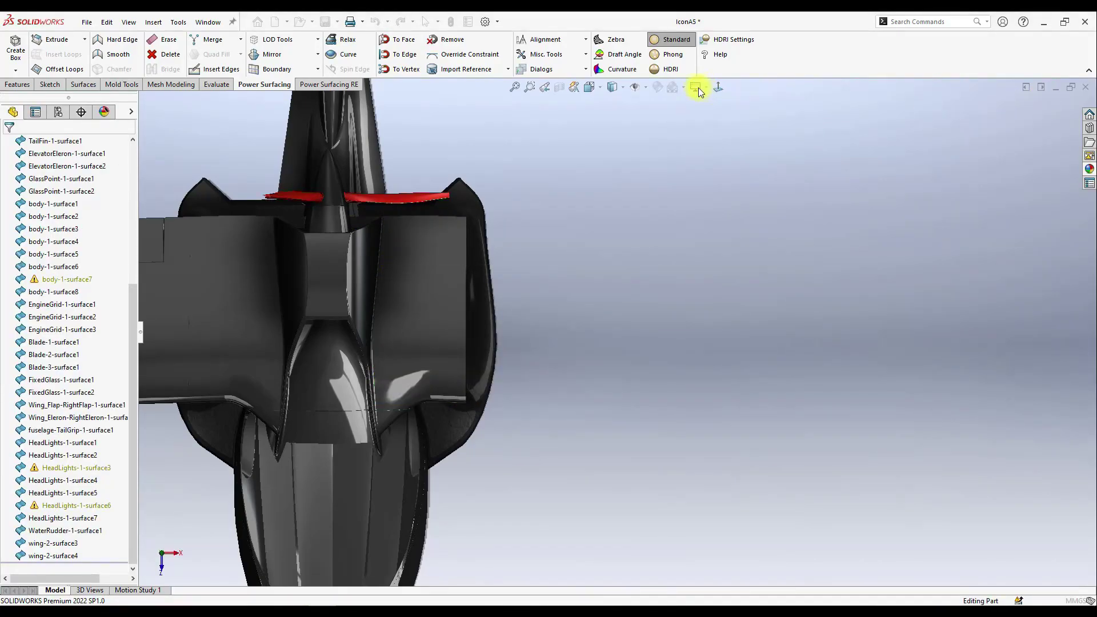
pyautogui.click(700, 88)
pyautogui.click(702, 146)
pyautogui.rightClick(711, 293)
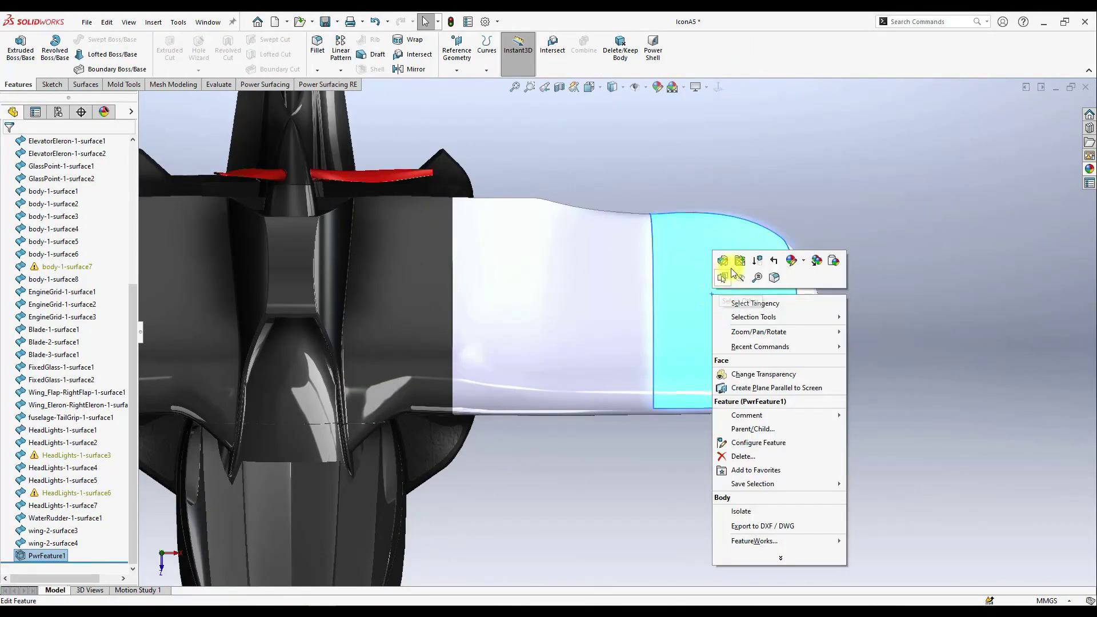
pyautogui.click(722, 261)
pyautogui.click(783, 329)
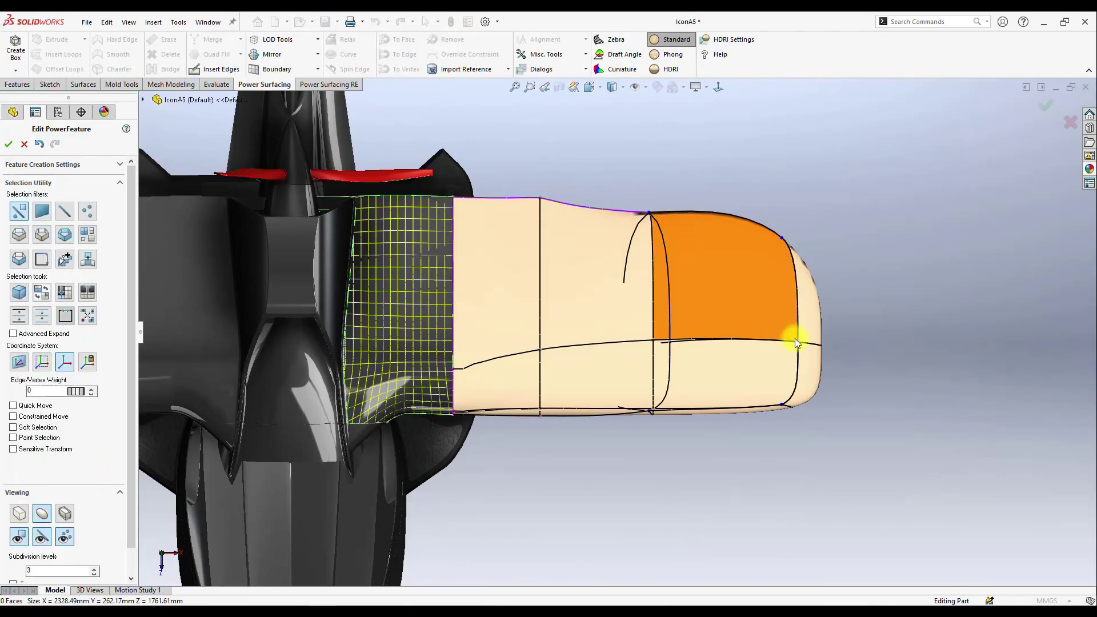
# - Smooth the two hard trailing-edge segments nearest the wing root
pyautogui.scroll(2, 794, 338)
pyautogui.scroll(-1, 595, 231)
pyautogui.click(594, 247)
pyautogui.keyDown('ctrl'); pyautogui.click(532, 243); pyautogui.keyUp('ctrl')
pyautogui.rightClick(532, 241)
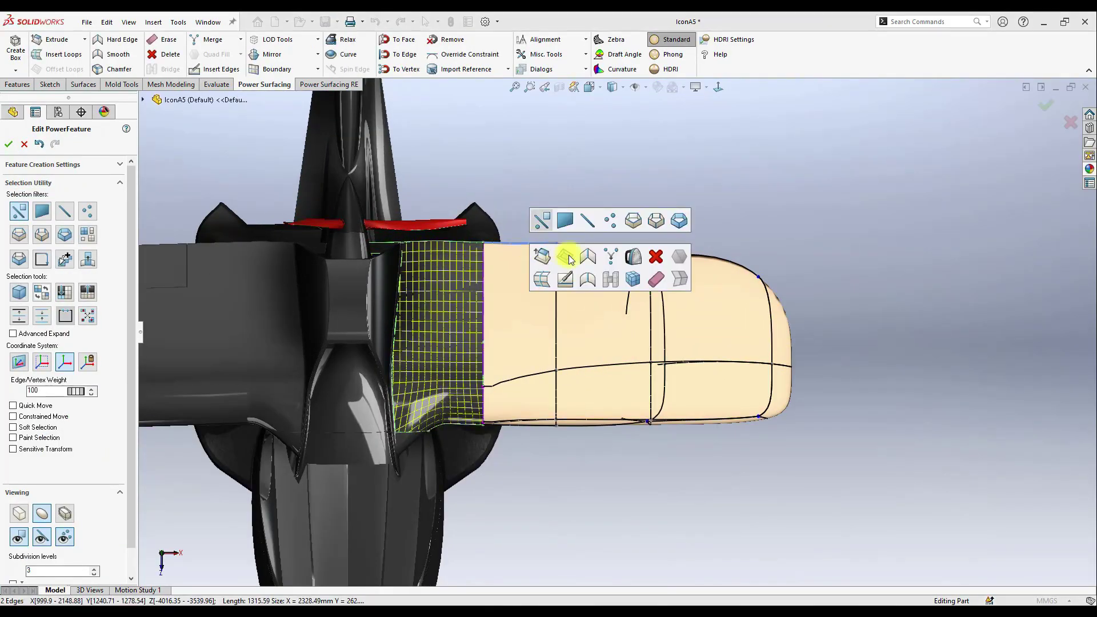
pyautogui.click(593, 279)
# - Display the wing as its control cage and check the extruded tip section in the front view
pyautogui.moveTo(592, 264); pyautogui.dragTo(548, 403, button='middle')
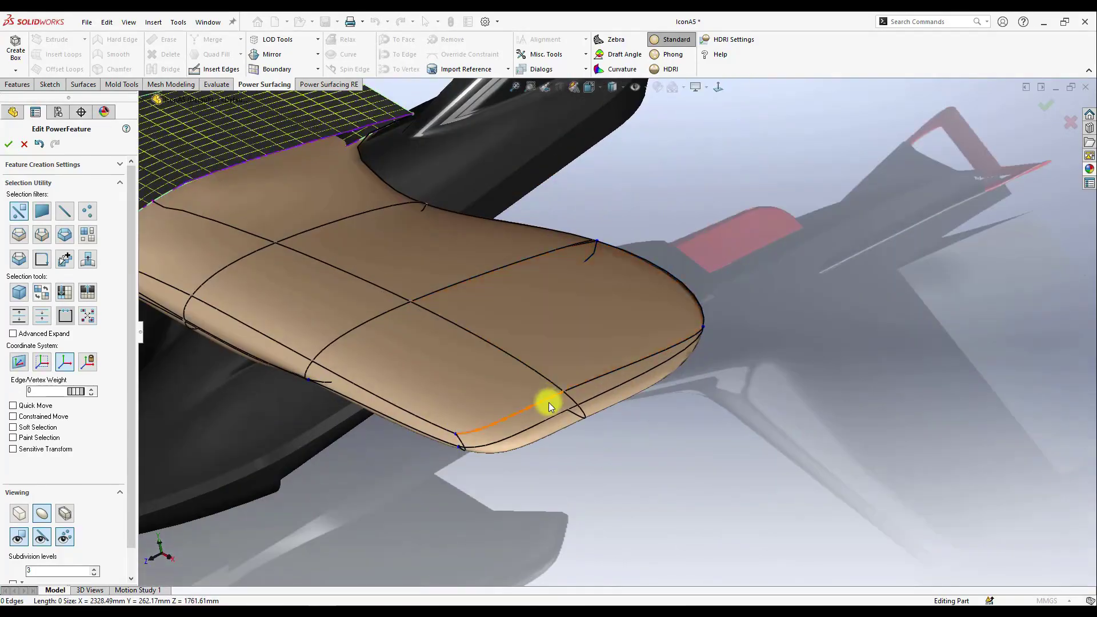
pyautogui.click(548, 414)
pyautogui.keyDown('ctrl'); pyautogui.click(626, 396); pyautogui.keyUp('ctrl')
pyautogui.scroll(4, 623, 395)
pyautogui.click(18, 513)
pyautogui.scroll(2, 657, 364)
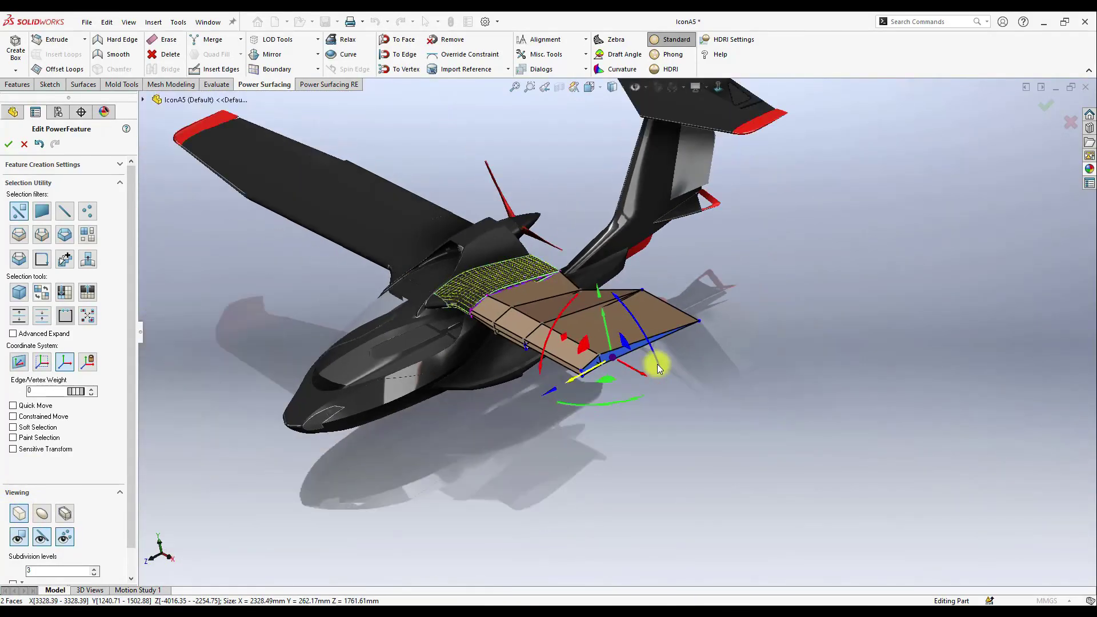
pyautogui.moveTo(657, 365); pyautogui.dragTo(707, 200, button='middle')
pyautogui.click(718, 88)
pyautogui.scroll(-4, 528, 360)
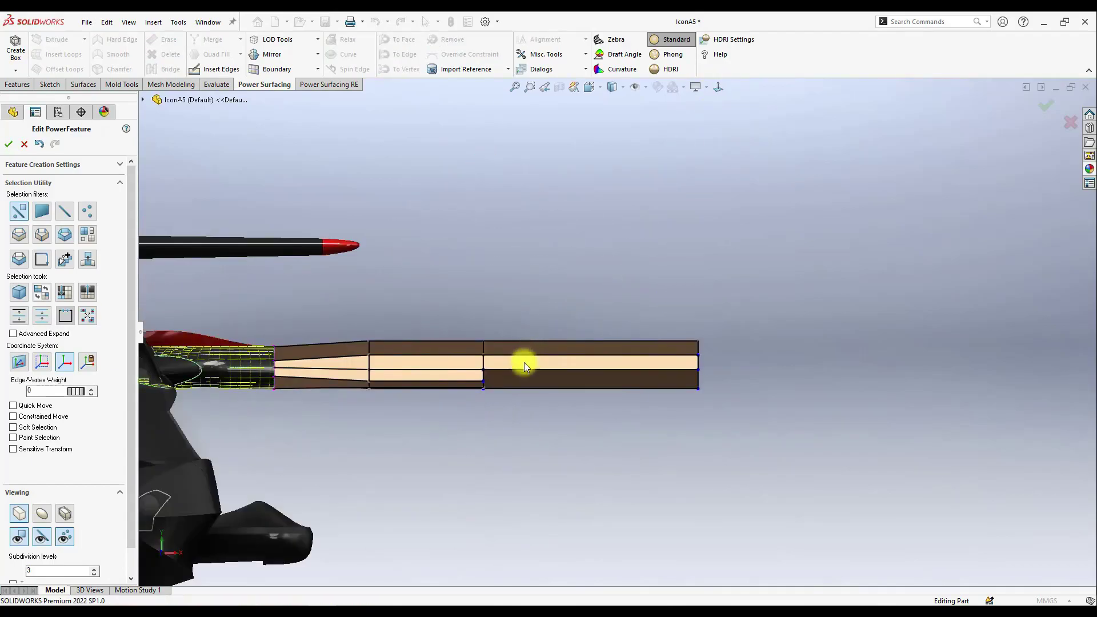
# - Undo the last edit and apply Smooth to the trailing-edge segments nearest the wing root
pyautogui.scroll(-4, 521, 365)
pyautogui.click(518, 399)
pyautogui.hotkey('ctrl', 'z')
pyautogui.click(512, 391)
pyautogui.click(512, 391)
pyautogui.scroll(2, 512, 390)
pyautogui.moveTo(511, 384); pyautogui.dragTo(465, 488, button='middle')
pyautogui.click(641, 229)
pyautogui.click(519, 213)
pyautogui.rightClick(523, 230)
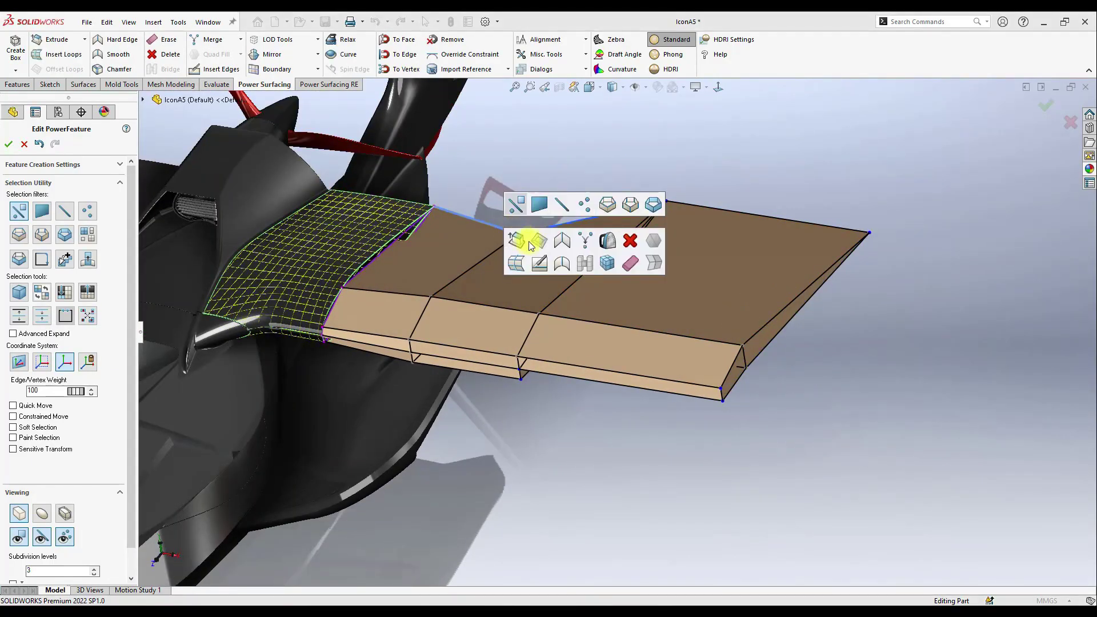
pyautogui.click(562, 262)
# - Select all four end faces at the wing tip and move them outward to a span of about 1583 mm
pyautogui.moveTo(636, 364); pyautogui.dragTo(585, 340, button='middle')
pyautogui.click(475, 189)
pyautogui.rightClick(464, 180)
pyautogui.click(497, 170)
pyautogui.scroll(-5, 430, 170)
pyautogui.click(446, 204)
pyautogui.keyDown('ctrl'); pyautogui.click(437, 167); pyautogui.keyUp('ctrl')
pyautogui.keyDown('ctrl'); pyautogui.click(488, 167); pyautogui.keyUp('ctrl')
pyautogui.keyDown('ctrl'); pyautogui.click(515, 198); pyautogui.keyUp('ctrl')
pyautogui.scroll(6, 586, 340)
pyautogui.moveTo(621, 298)
pyautogui.mouseDown()
pyautogui.moveTo(724, 329)
pyautogui.moveTo(661, 318)
pyautogui.moveTo(674, 320)
pyautogui.mouseUp()
# - Extrude the four tip faces outward twice, first by about 1400 mm, bringing the overall span to about 4750 mm
pyautogui.moveTo(674, 321); pyautogui.dragTo(737, 327, button='right')
pyautogui.moveTo(675, 313); pyautogui.dragTo(860, 352)
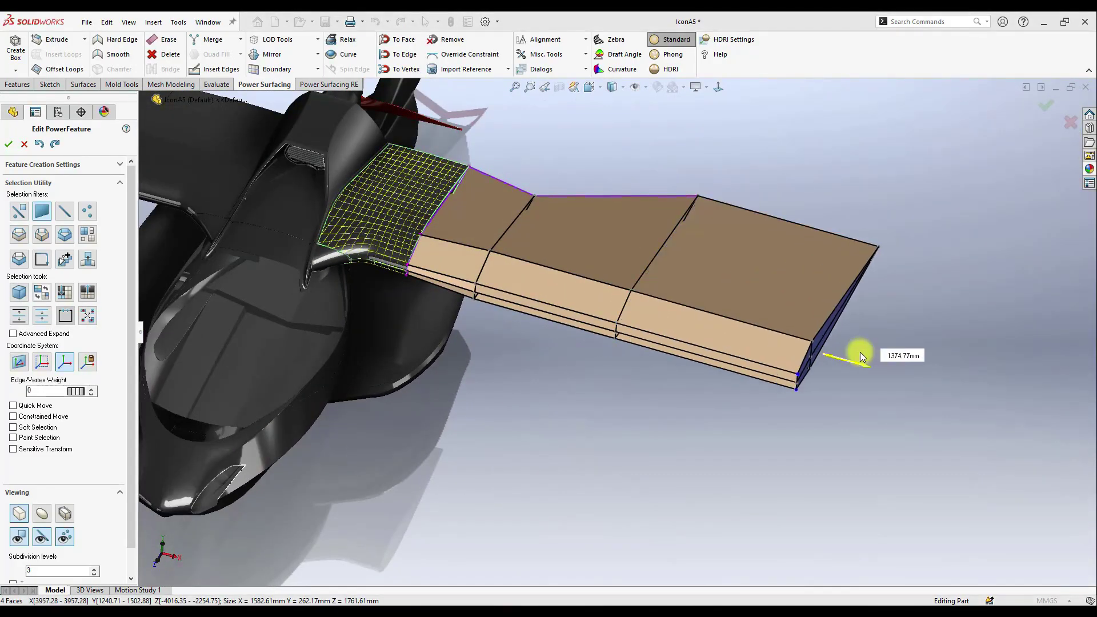
pyautogui.scroll(5, 862, 355)
pyautogui.moveTo(862, 355); pyautogui.dragTo(673, 357, button='middle')
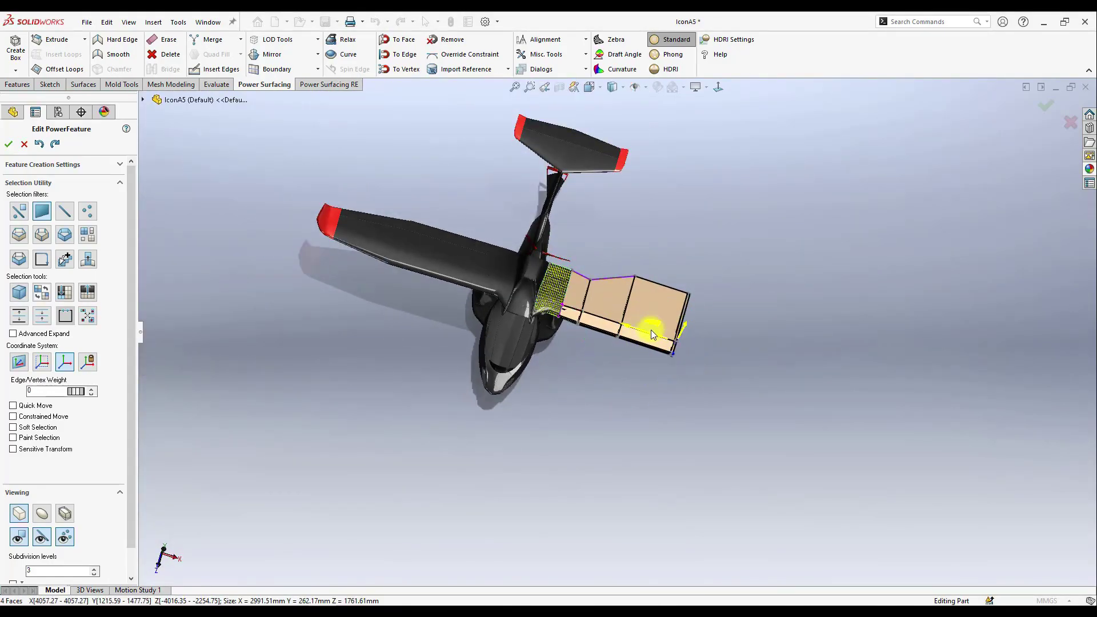
pyautogui.click(685, 353)
pyautogui.moveTo(633, 327); pyautogui.dragTo(709, 352)
# - In the top view, move the two mid-span trailing-edge vertices forward toward the wing root's trailing edge line
pyautogui.click(719, 88)
pyautogui.press('Escape')
pyautogui.scroll(-2, 731, 274)
pyautogui.click(635, 229)
pyautogui.moveTo(632, 264); pyautogui.dragTo(631, 288)
pyautogui.click(733, 228)
pyautogui.moveTo(733, 264); pyautogui.dragTo(734, 291)
# - Align the trailing-edge vertices in a straight line and move them level with the wing root's rear edge
pyautogui.moveTo(886, 209); pyautogui.dragTo(512, 280)
pyautogui.moveTo(664, 330); pyautogui.dragTo(664, 271)
pyautogui.click(552, 40)
pyautogui.click(551, 82)
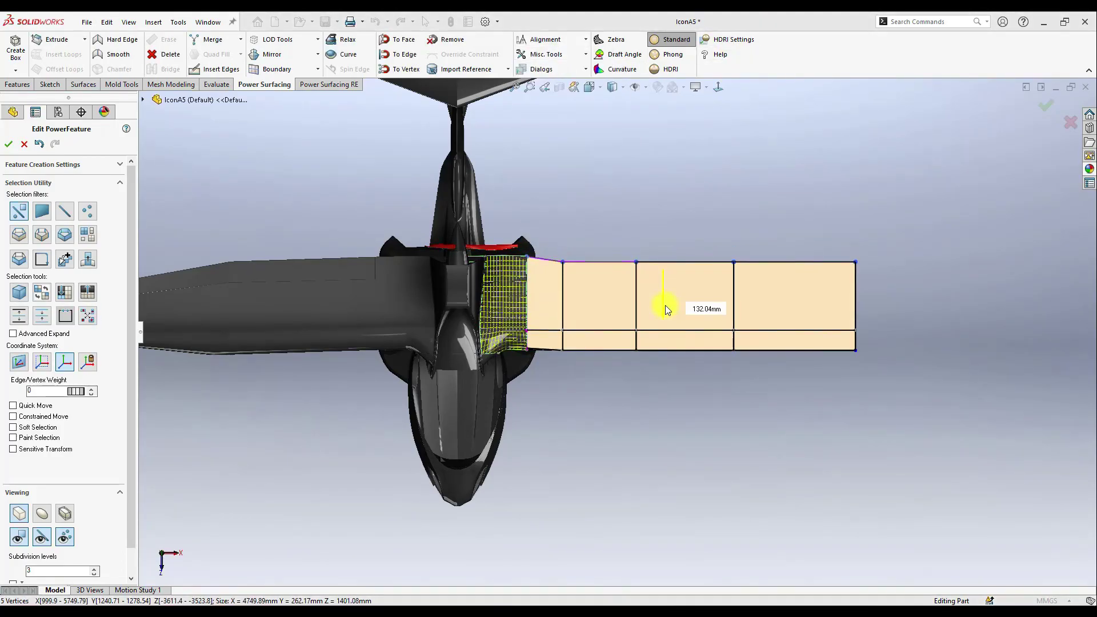
# - Taper the outer wing panel and shape a swept tip section, making the overall span about 4938 mm
pyautogui.scroll(-3, 660, 280)
pyautogui.scroll(-2, 562, 328)
pyautogui.moveTo(817, 260); pyautogui.dragTo(777, 296)
pyautogui.press('Escape')
pyautogui.scroll(2, 620, 334)
pyautogui.moveTo(798, 311); pyautogui.dragTo(784, 363)
pyautogui.scroll(-1, 646, 341)
pyautogui.moveTo(767, 368); pyautogui.dragTo(796, 331)
pyautogui.press('Escape')
# - In the front view, move the vertex ring at the inner end of the tapered panel slightly outward along the span
pyautogui.scroll(-3, 608, 272)
pyautogui.scroll(2, 516, 358)
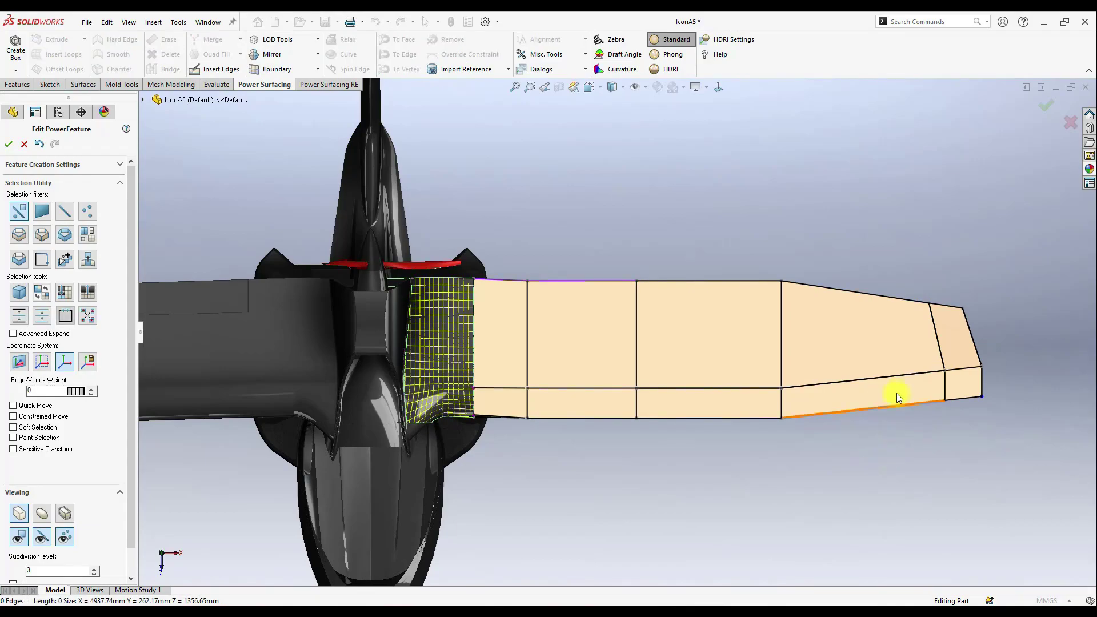
pyautogui.scroll(-3, 758, 407)
pyautogui.scroll(2, 709, 337)
pyautogui.scroll(1, 663, 357)
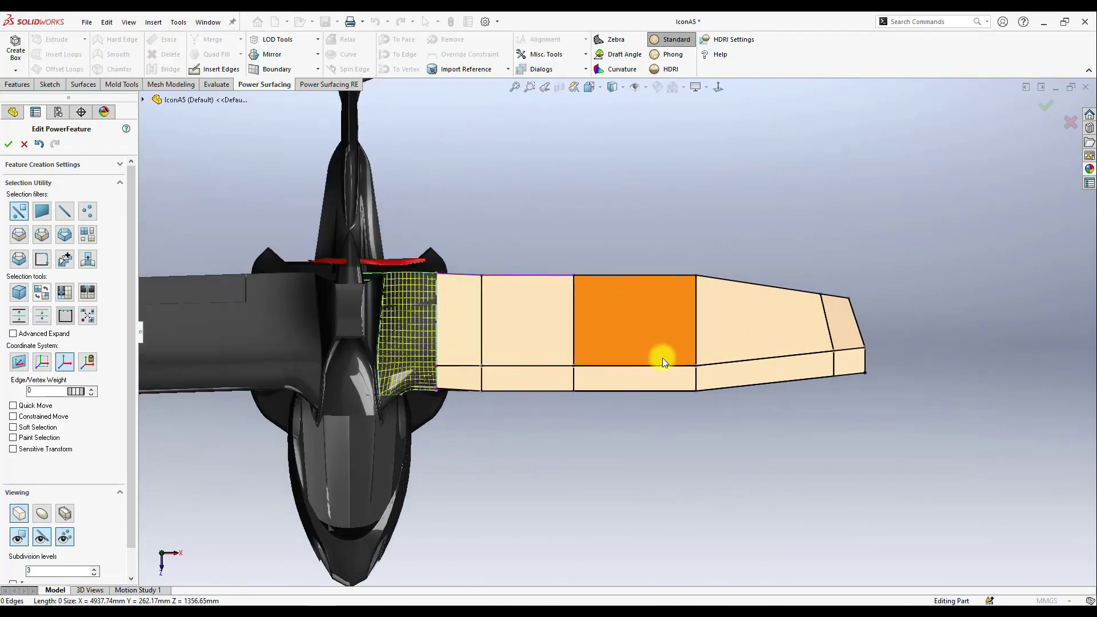
pyautogui.click(818, 378)
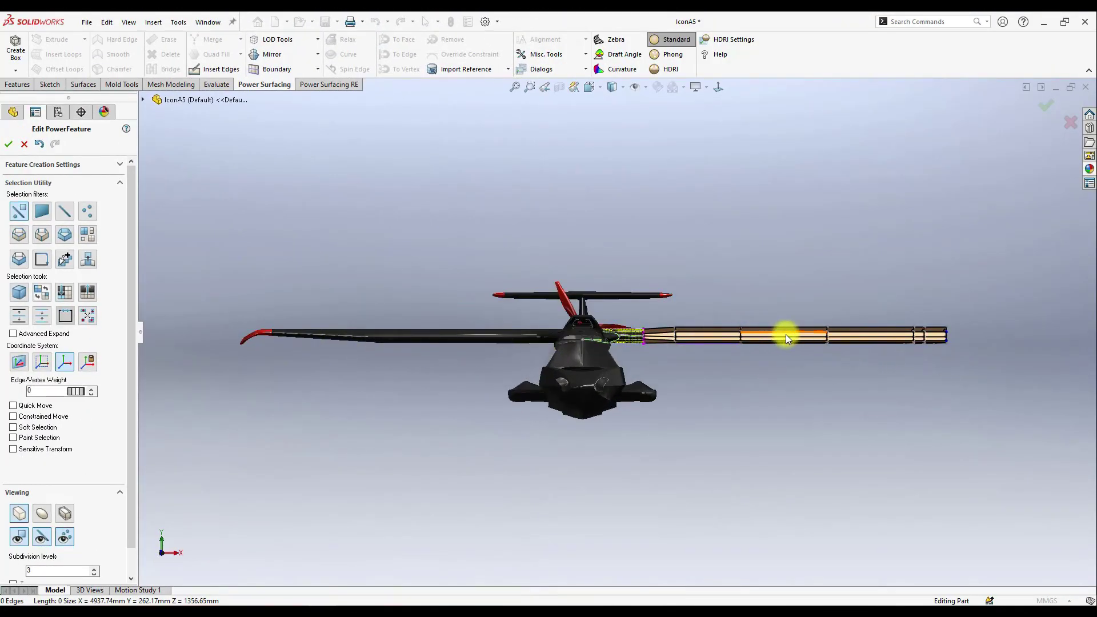
pyautogui.click(835, 337)
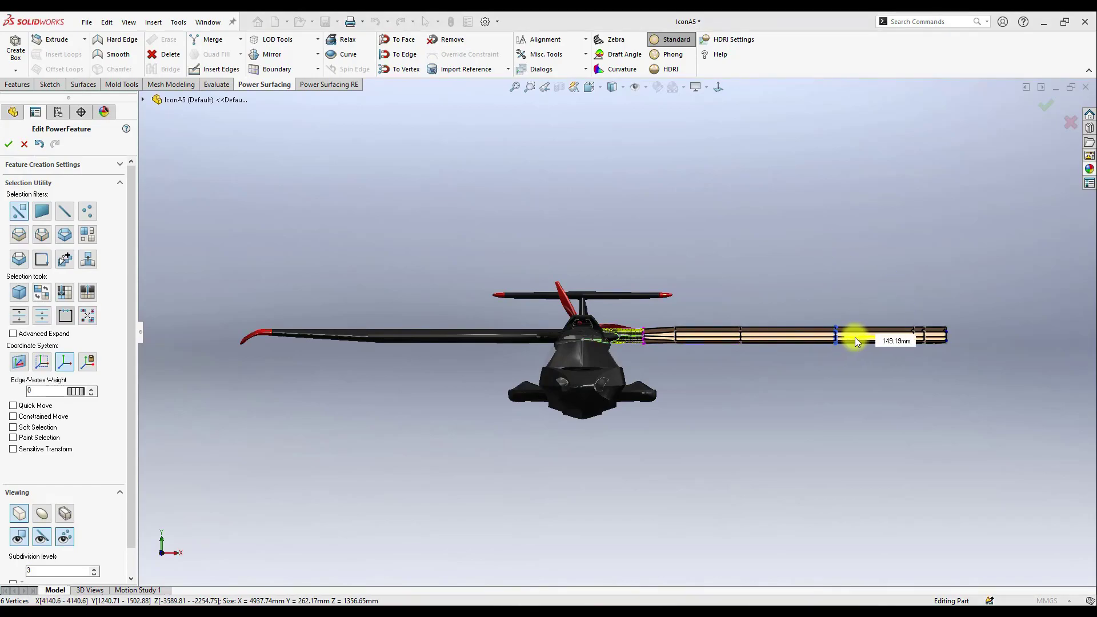
pyautogui.moveTo(855, 338); pyautogui.dragTo(851, 343)
pyautogui.click(891, 353)
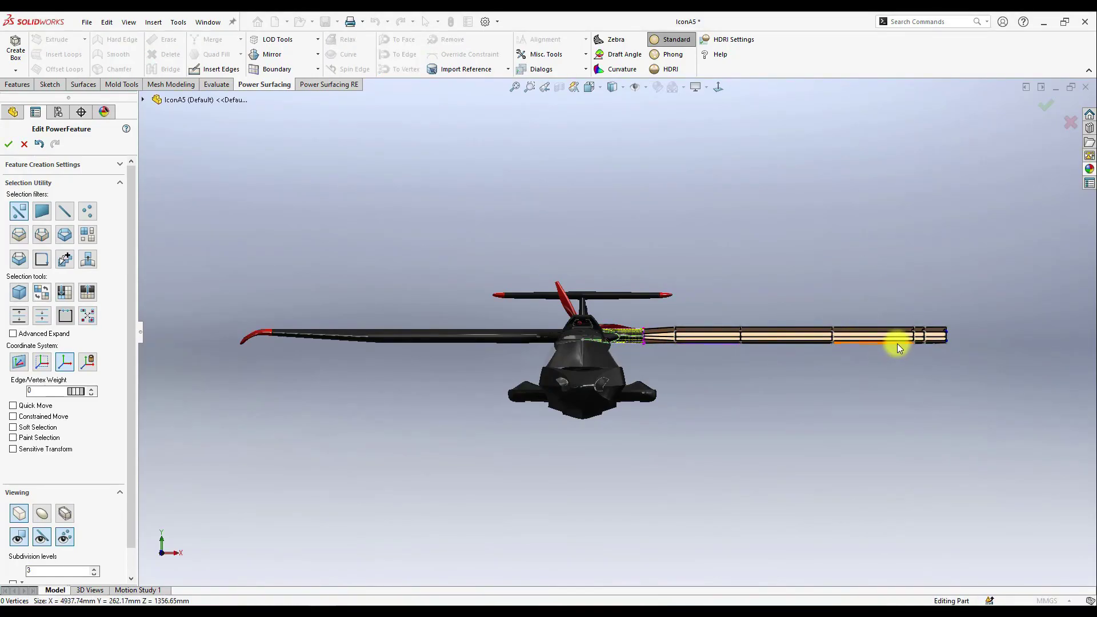
# - In the front view, raise the outer vertex rings at the wingtip slightly above the rest of the wing
pyautogui.keyDown('ctrl'); pyautogui.moveTo(943, 349); pyautogui.dragTo(884, 347, button='middle'); pyautogui.keyUp('ctrl')
pyautogui.doubleClick(860, 343)
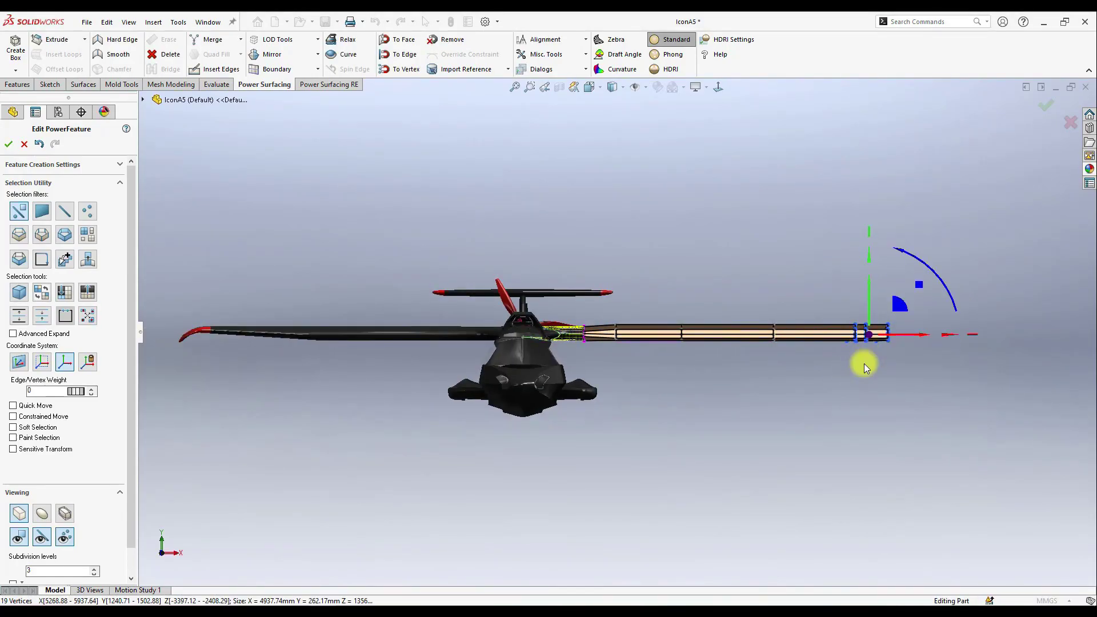
pyautogui.click(864, 363)
pyautogui.moveTo(911, 302); pyautogui.dragTo(855, 365)
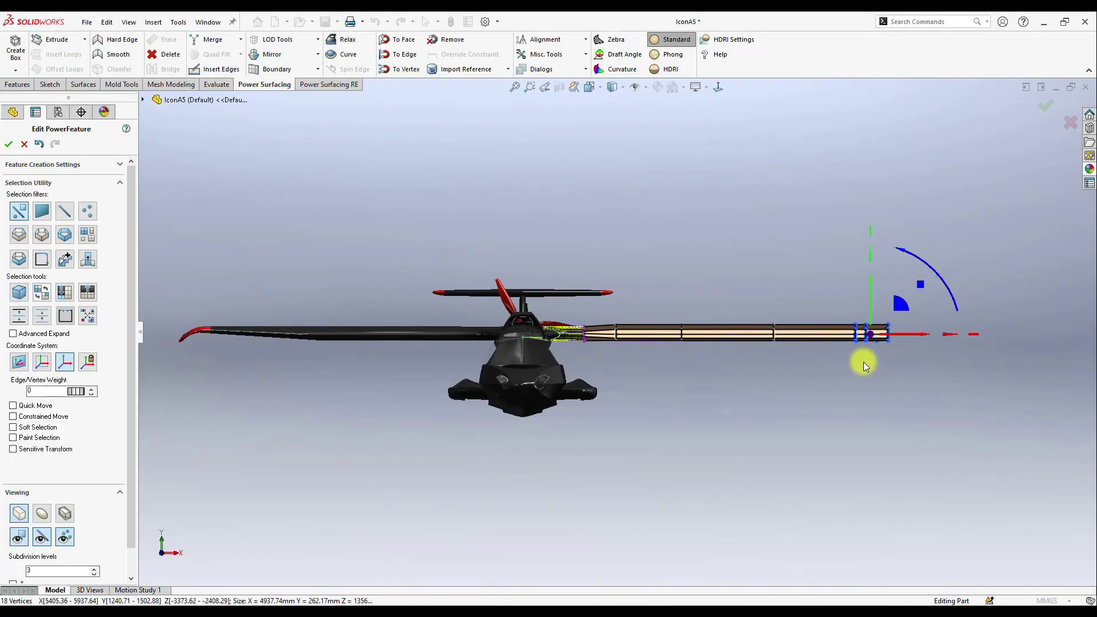
pyautogui.moveTo(924, 300); pyautogui.dragTo(839, 369)
pyautogui.moveTo(869, 303); pyautogui.dragTo(867, 293)
# - Lower the vertices at the wing's outermost end to form a drooped tip, making the wing's overall height about 396 mm
pyautogui.moveTo(937, 270); pyautogui.dragTo(849, 349)
pyautogui.scroll(-2, 944, 349)
pyautogui.moveTo(864, 289); pyautogui.dragTo(865, 302)
pyautogui.click(834, 280)
# - Set the edge weight to 69 on the edge loop where the outer panel bends upward, and display the smooth surface
pyautogui.scroll(3, 731, 323)
pyautogui.scroll(-2, 548, 323)
pyautogui.scroll(2, 676, 347)
pyautogui.scroll(-3, 670, 315)
pyautogui.press('s')
pyautogui.click(867, 311)
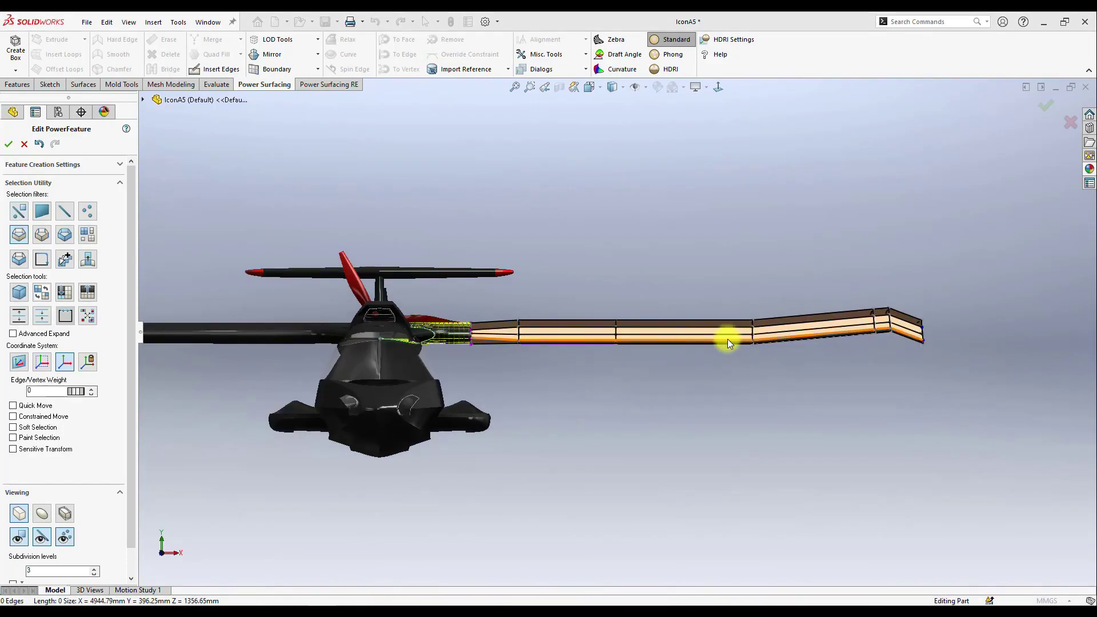
pyautogui.click(749, 332)
pyautogui.click(782, 325)
pyautogui.scroll(-5, 790, 325)
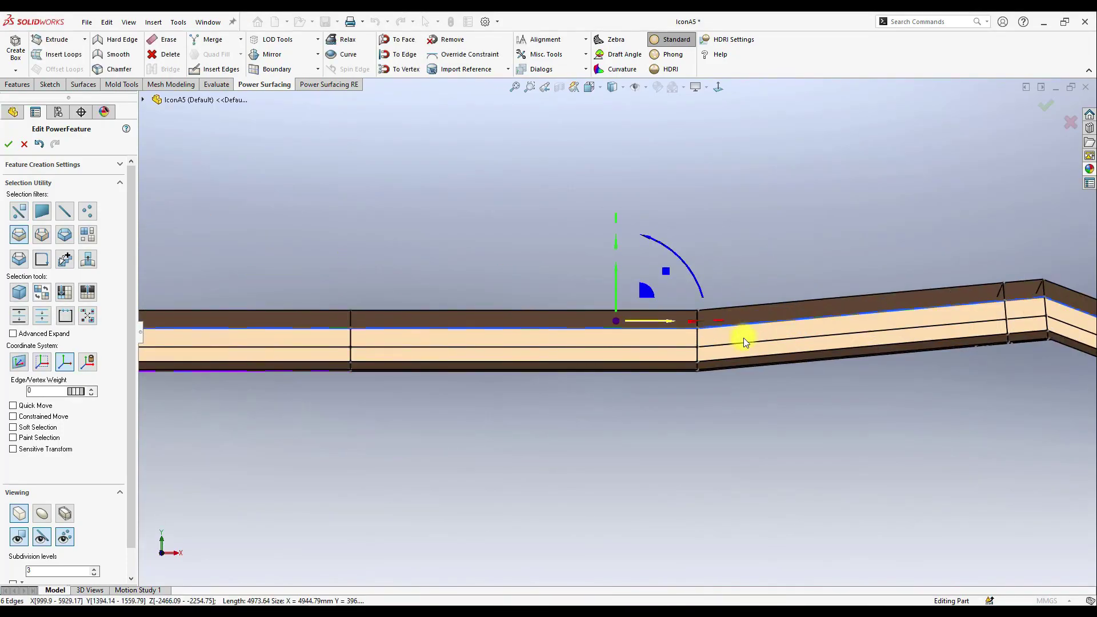
pyautogui.click(697, 344)
pyautogui.moveTo(76, 392); pyautogui.dragTo(628, 466)
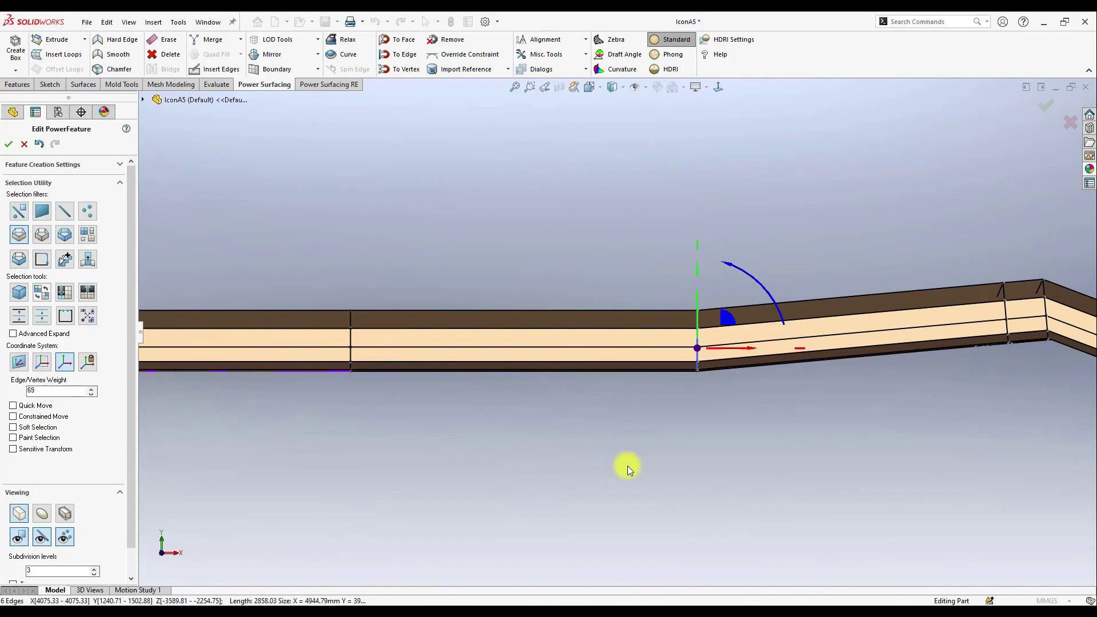
pyautogui.click(43, 514)
pyautogui.click(549, 447)
pyautogui.scroll(8, 550, 444)
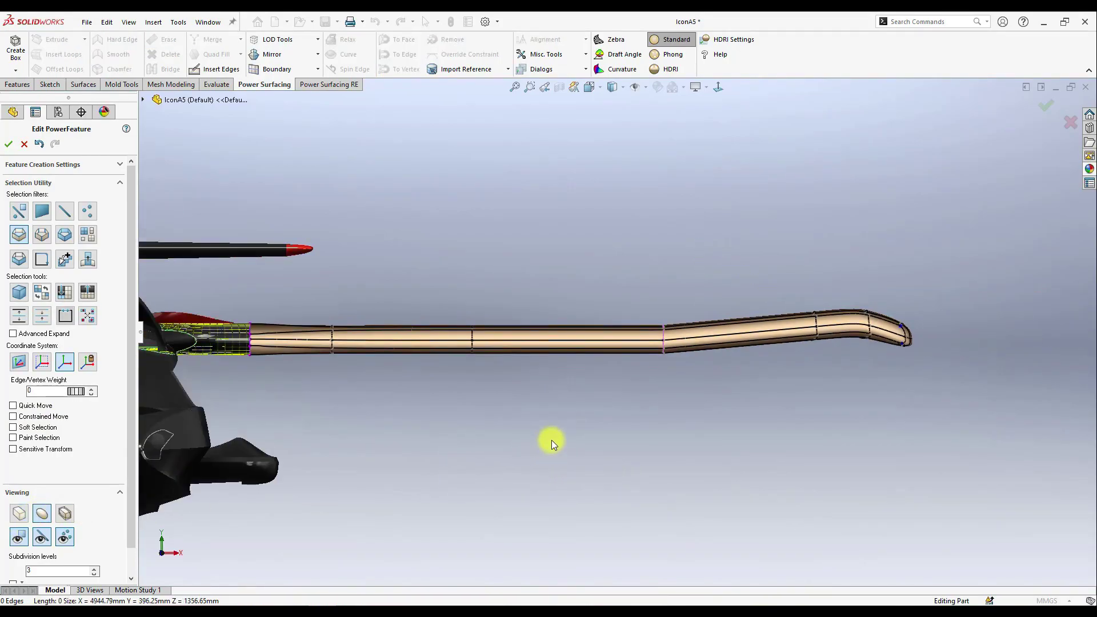
# - Compare the new wing's front profile with the original wing on the opposite side, examining its taper and drooped tip
pyautogui.scroll(-2, 333, 336)
pyautogui.moveTo(332, 334); pyautogui.dragTo(474, 354, button='middle')
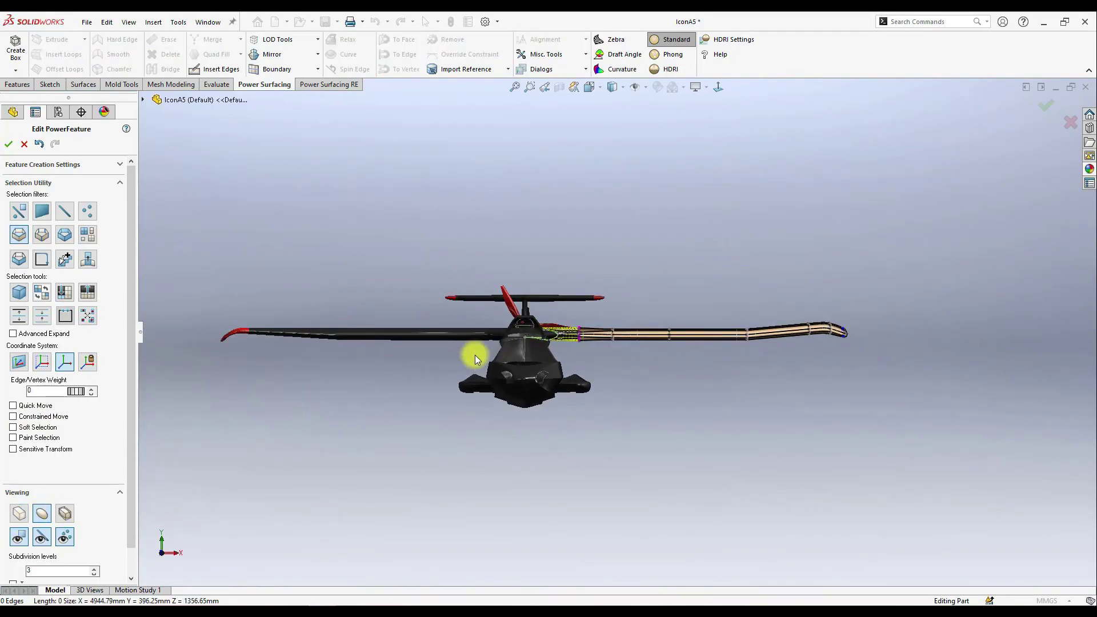
pyautogui.scroll(2, 455, 345)
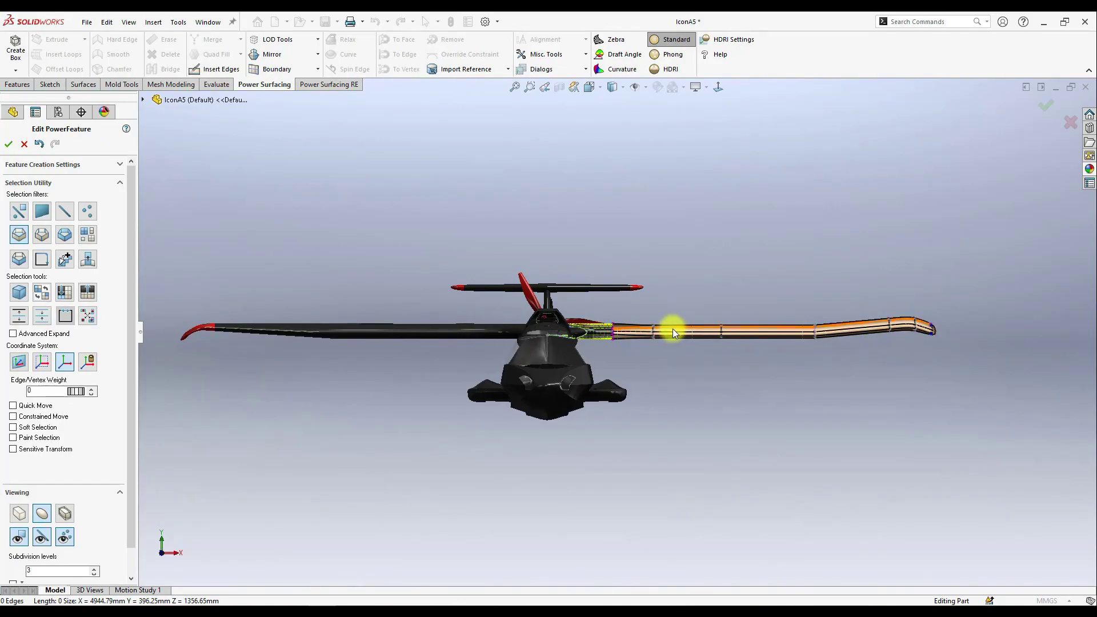
pyautogui.scroll(-1, 547, 321)
pyautogui.scroll(2, 400, 326)
pyautogui.scroll(-4, 265, 330)
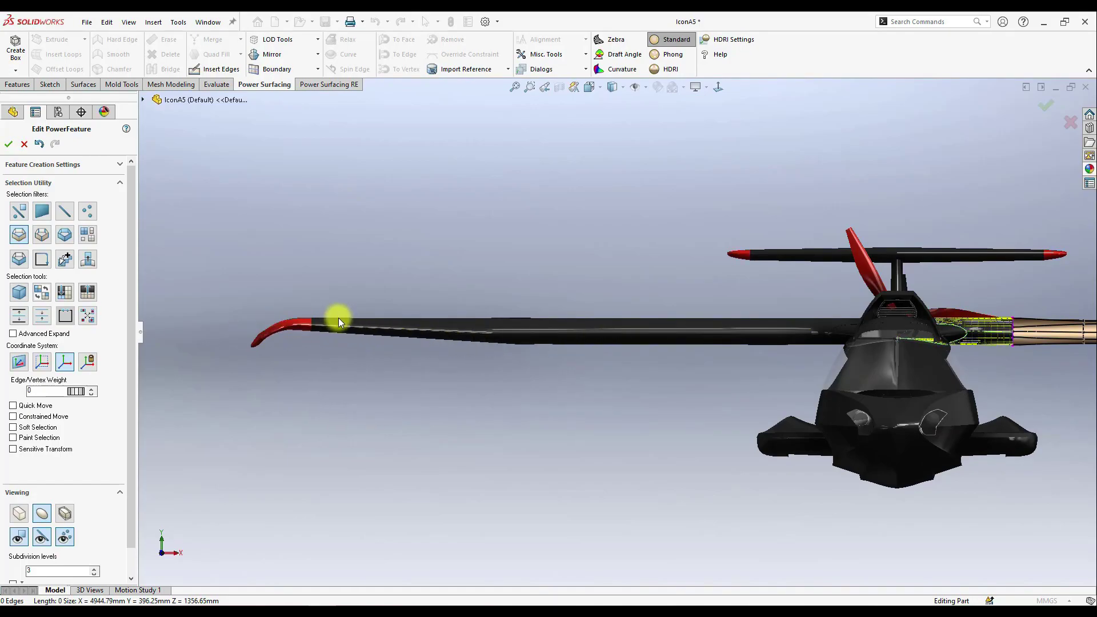
pyautogui.scroll(-1, 480, 336)
pyautogui.scroll(5, 513, 333)
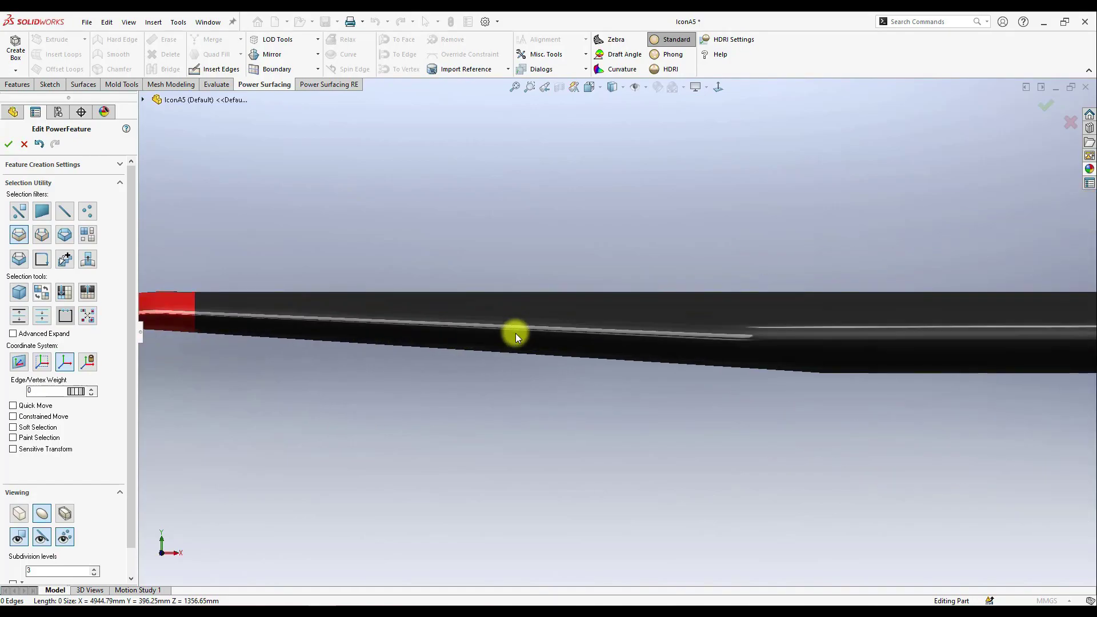
pyautogui.scroll(-2, 651, 341)
pyautogui.scroll(-2, 362, 350)
pyautogui.scroll(-3, 854, 367)
pyautogui.scroll(-2, 971, 330)
pyautogui.scroll(4, 971, 329)
pyautogui.scroll(2, 669, 311)
# - Raise the six underside faces of the outer panel and tip section to thin the wing
pyautogui.rightClick(728, 344)
pyautogui.click(743, 335)
pyautogui.scroll(-5, 743, 335)
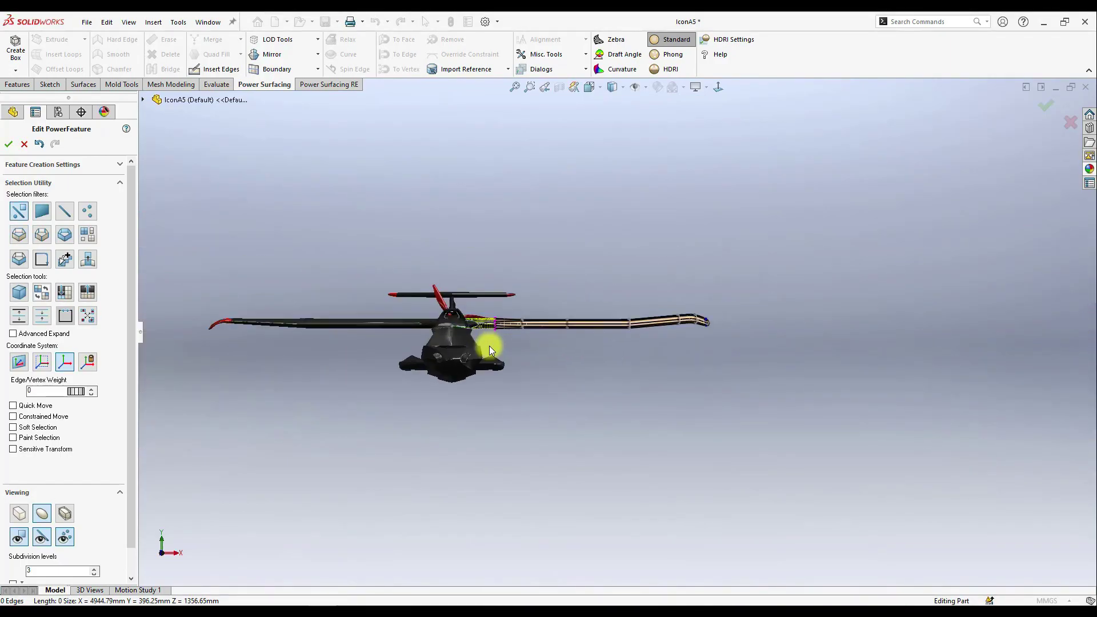
pyautogui.scroll(5, 635, 325)
pyautogui.click(583, 338)
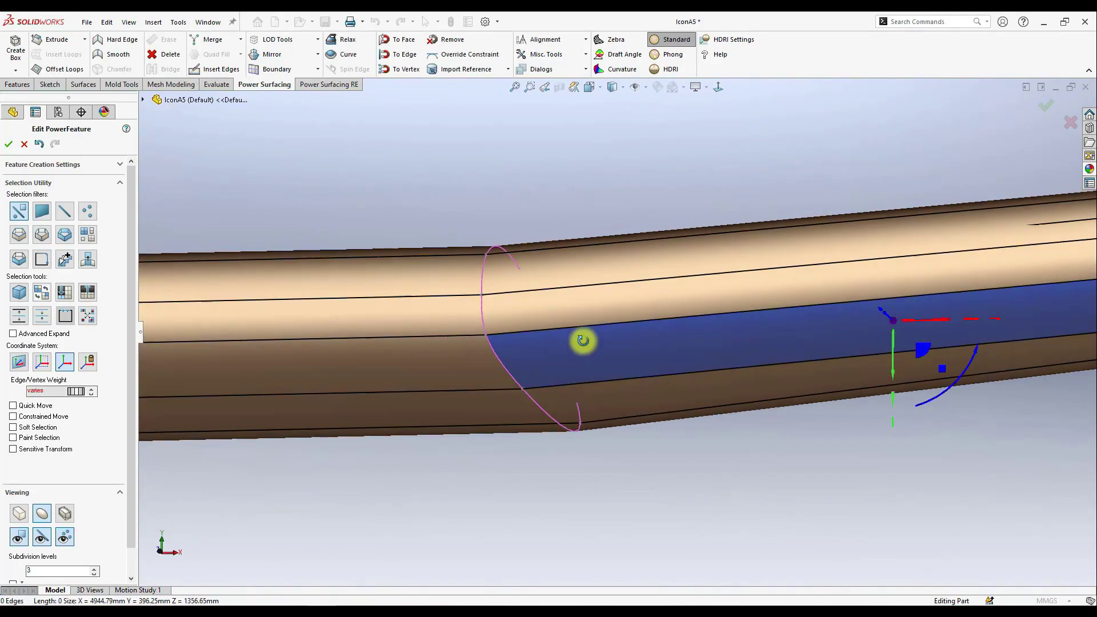
pyautogui.scroll(-3, 632, 426)
pyautogui.keyDown('ctrl'); pyautogui.click(684, 395); pyautogui.keyUp('ctrl')
pyautogui.keyDown('ctrl'); pyautogui.click(992, 318); pyautogui.keyUp('ctrl')
pyautogui.keyDown('ctrl'); pyautogui.click(997, 344); pyautogui.keyUp('ctrl')
pyautogui.moveTo(997, 344); pyautogui.dragTo(943, 324, button='middle')
pyautogui.keyDown('ctrl'); pyautogui.click(946, 321); pyautogui.keyUp('ctrl')
pyautogui.keyDown('ctrl'); pyautogui.click(953, 337); pyautogui.keyUp('ctrl')
pyautogui.moveTo(771, 338); pyautogui.dragTo(813, 344, button='middle')
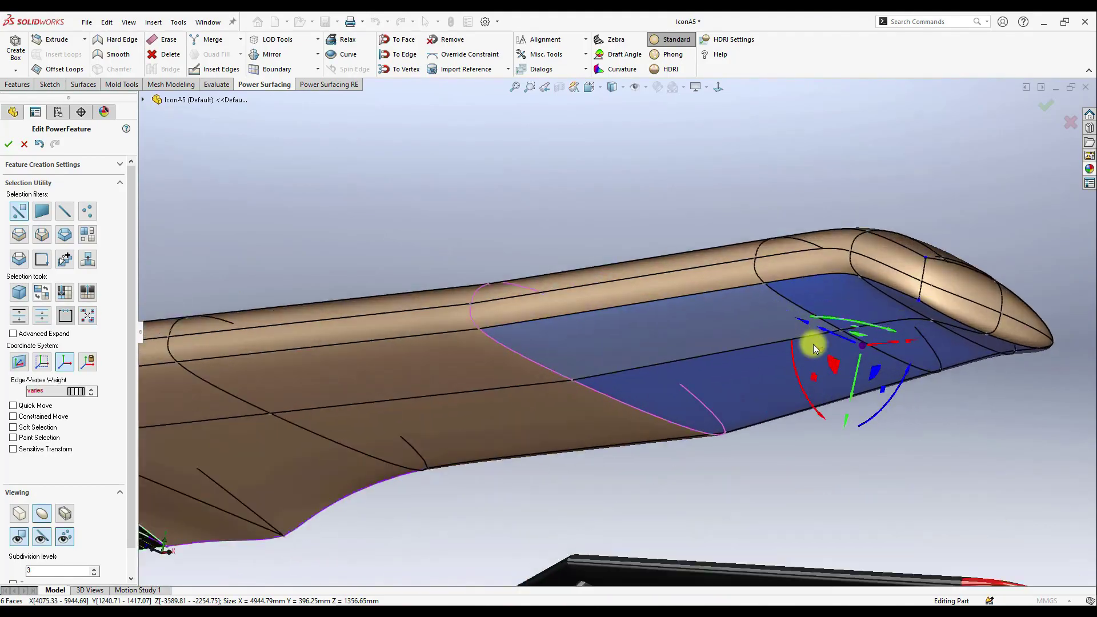
pyautogui.moveTo(853, 385); pyautogui.dragTo(854, 367)
# - In the front view, lower the six-vertex ring just inboard of the wingtip bend by about 77 mm
pyautogui.moveTo(796, 374); pyautogui.dragTo(759, 118, button='middle')
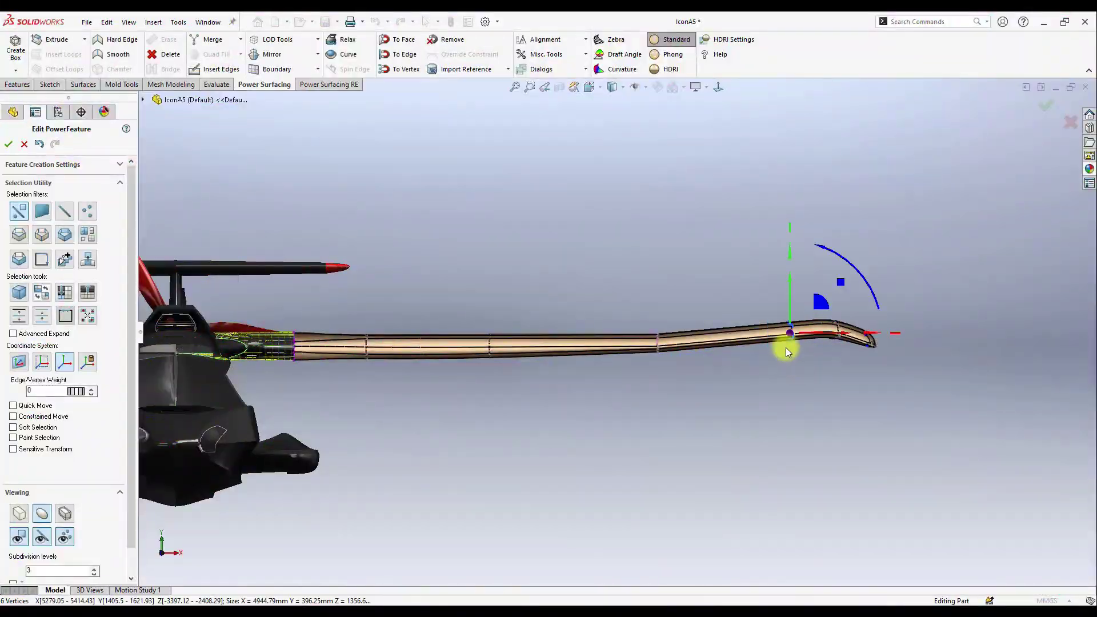
pyautogui.scroll(-3, 786, 347)
pyautogui.moveTo(772, 300); pyautogui.dragTo(773, 313)
pyautogui.scroll(6, 676, 285)
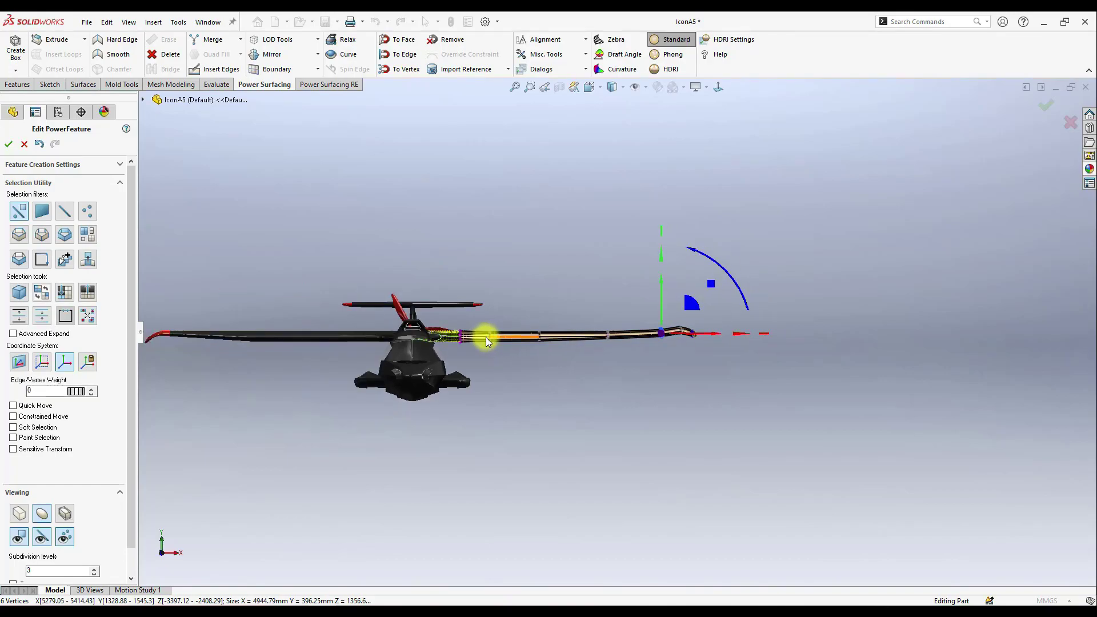
# - Increase the edge weight of the edge loop at the wingtip bend to tighten the surface there
pyautogui.scroll(-4, 709, 318)
pyautogui.scroll(-6, 778, 337)
pyautogui.rightClick(807, 374)
pyautogui.click(907, 350)
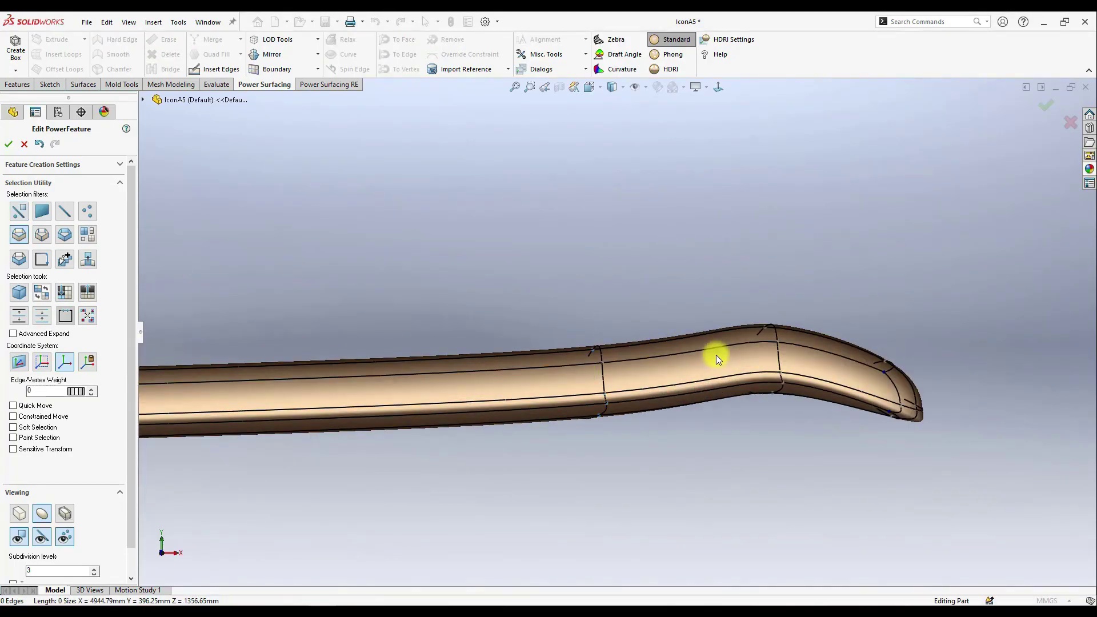
pyautogui.click(777, 358)
pyautogui.moveTo(739, 343); pyautogui.dragTo(742, 362, button='middle')
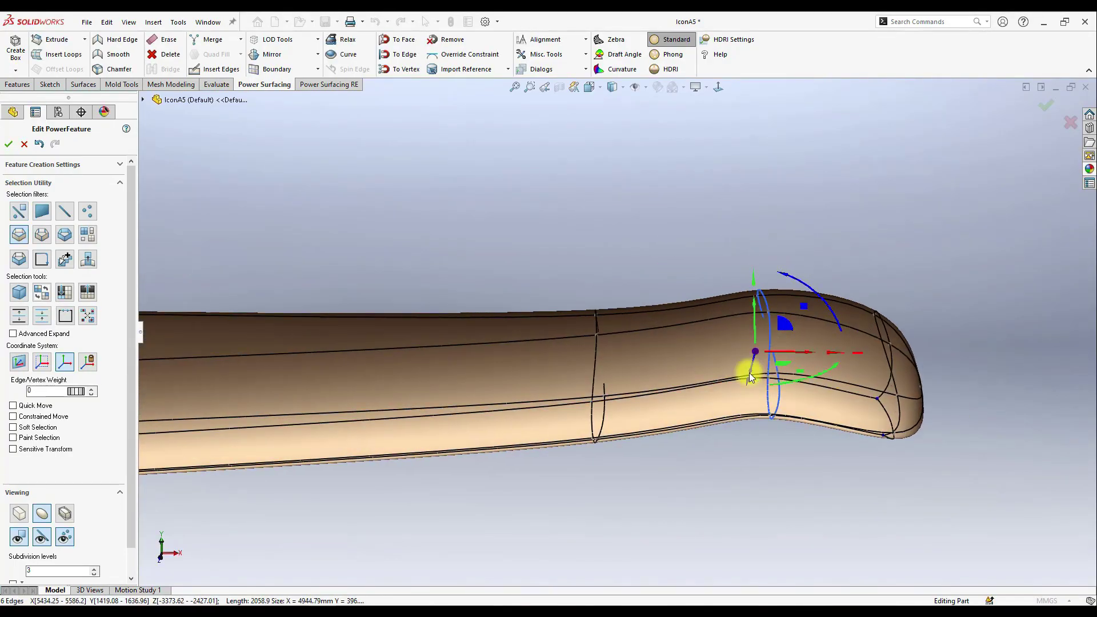
pyautogui.moveTo(81, 393); pyautogui.dragTo(642, 492)
pyautogui.moveTo(642, 491); pyautogui.dragTo(565, 497, button='middle')
# - Make the trailing-edge edges from mid-span out to the wingtip hard
pyautogui.click(719, 87)
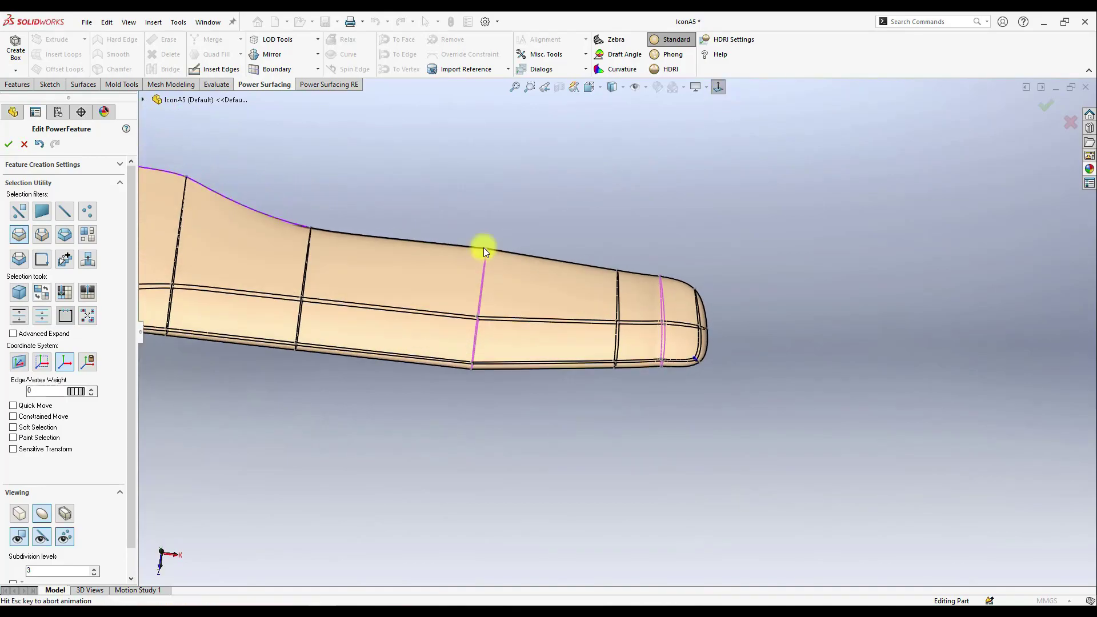
pyautogui.scroll(6, 436, 292)
pyautogui.scroll(-3, 396, 293)
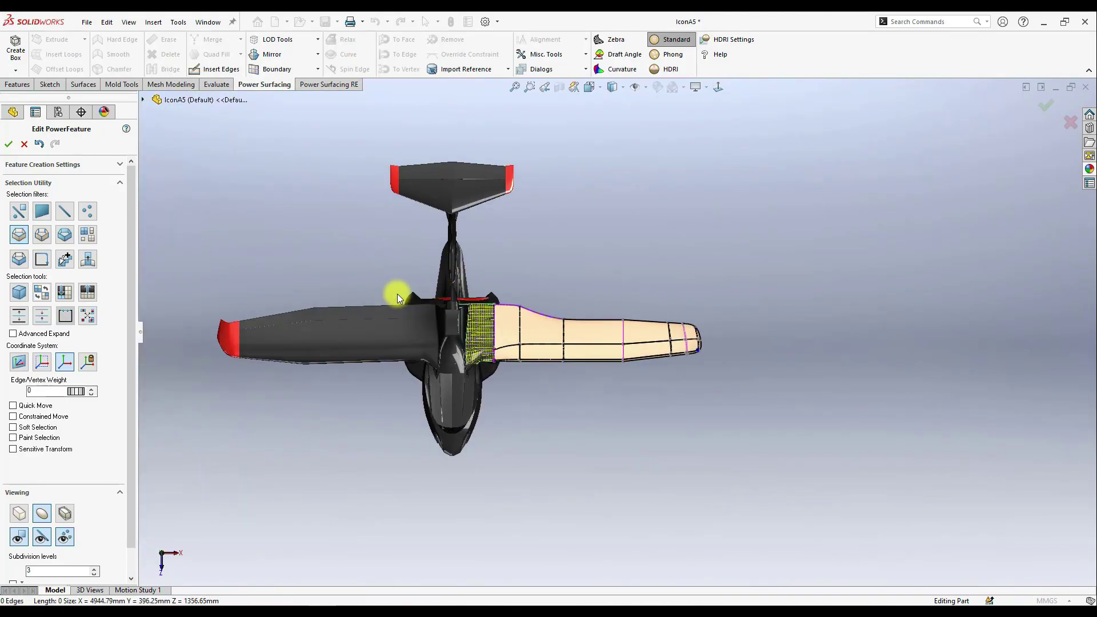
pyautogui.scroll(-2, 543, 295)
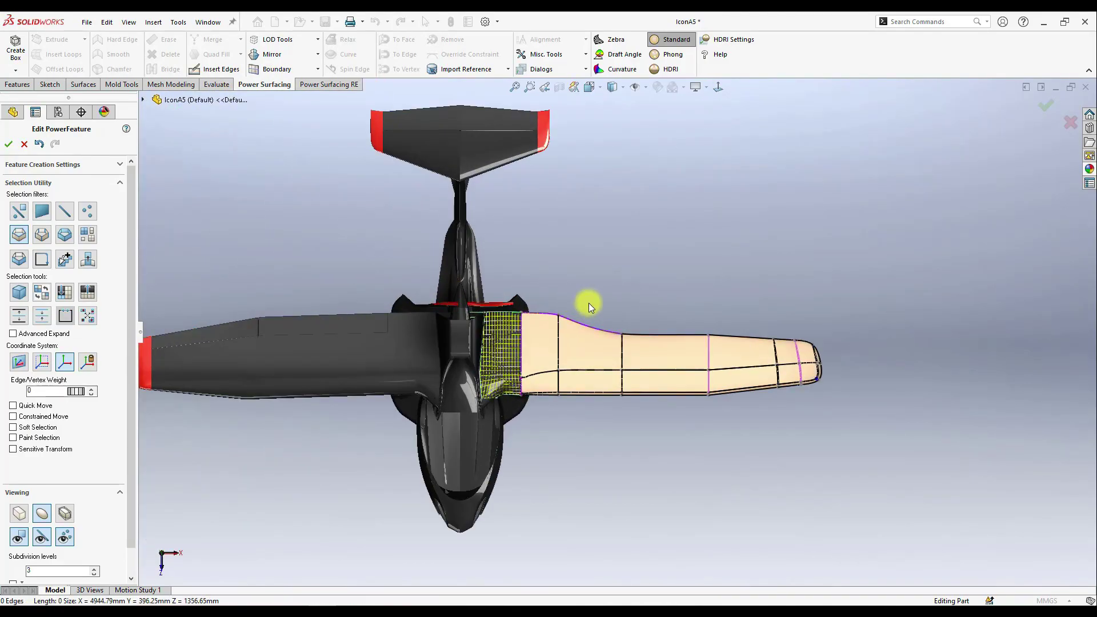
pyautogui.click(647, 331)
pyautogui.scroll(-1, 646, 331)
pyautogui.moveTo(646, 332); pyautogui.dragTo(648, 449, button='middle')
pyautogui.keyDown('ctrl'); pyautogui.click(772, 334); pyautogui.keyUp('ctrl')
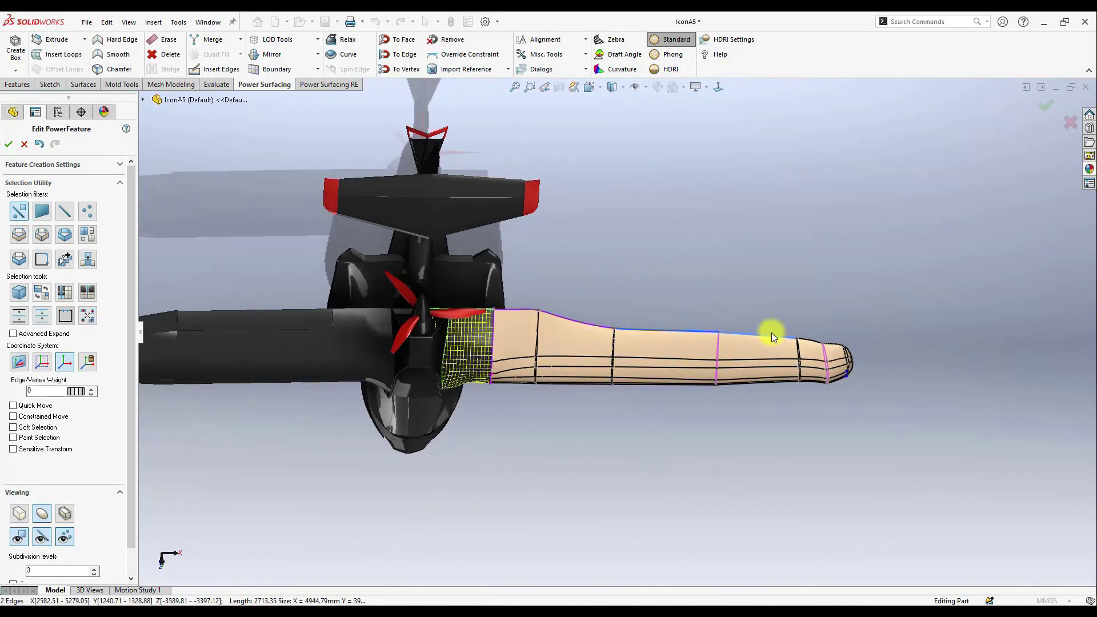
pyautogui.scroll(2, 735, 337)
pyautogui.scroll(-6, 798, 344)
pyautogui.keyDown('ctrl'); pyautogui.click(612, 325); pyautogui.keyUp('ctrl')
pyautogui.keyDown('ctrl'); pyautogui.click(656, 335); pyautogui.keyUp('ctrl')
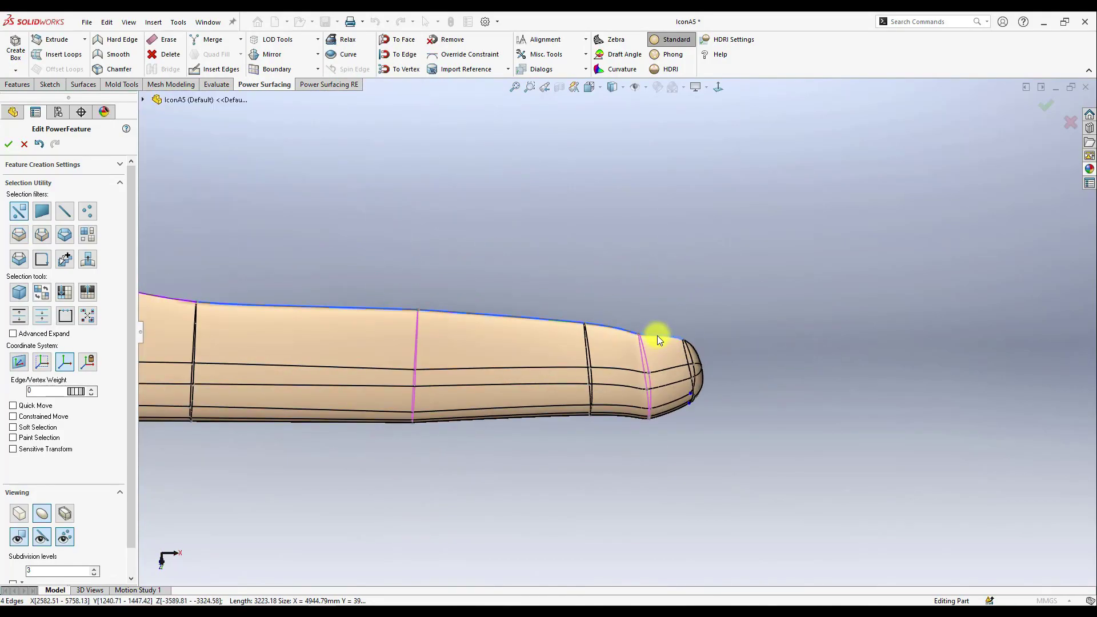
# - Set the edge weight to 34 on the edge loop just inboard of the wingtip bend
pyautogui.scroll(3, 657, 334)
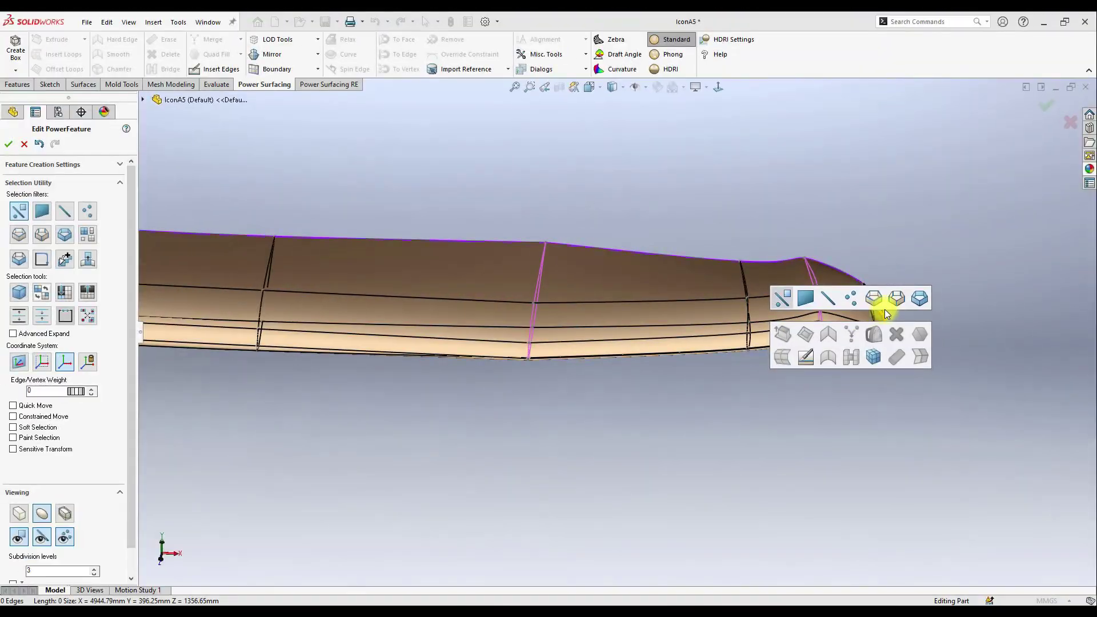
pyautogui.click(746, 306)
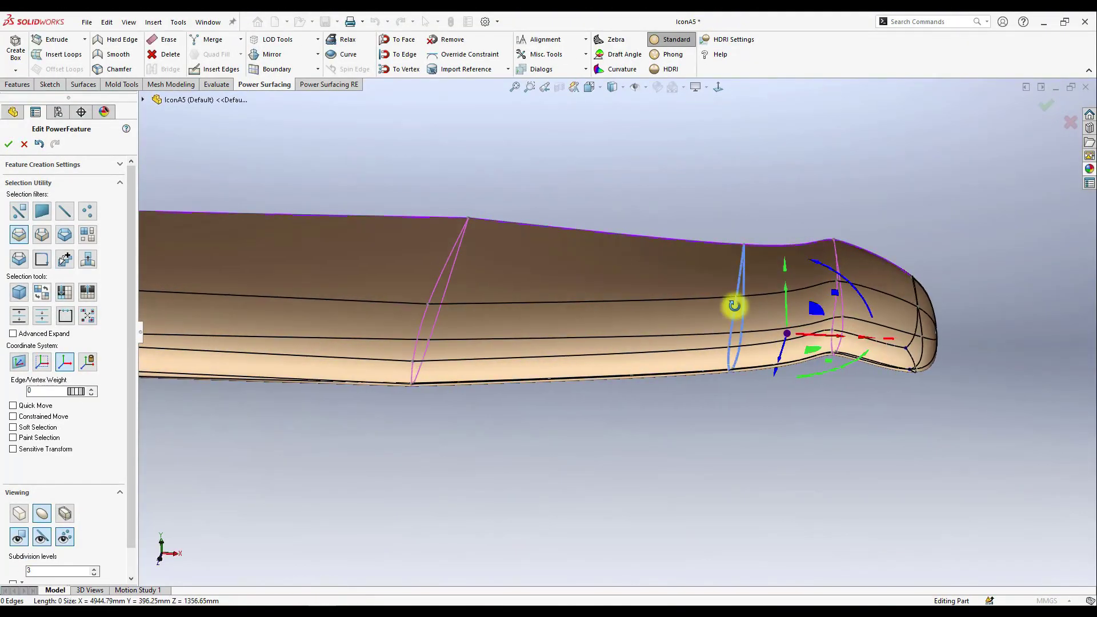
pyautogui.moveTo(60, 390); pyautogui.dragTo(12, 392)
pyautogui.write('34')
pyautogui.click(513, 459)
pyautogui.moveTo(513, 459); pyautogui.dragTo(651, 359, button='middle')
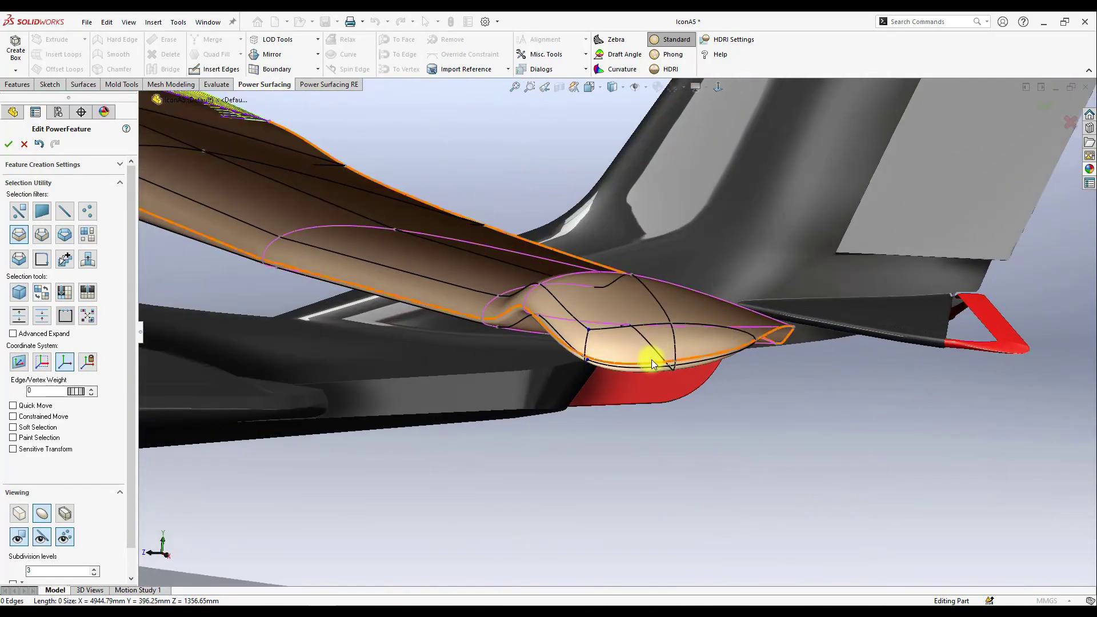
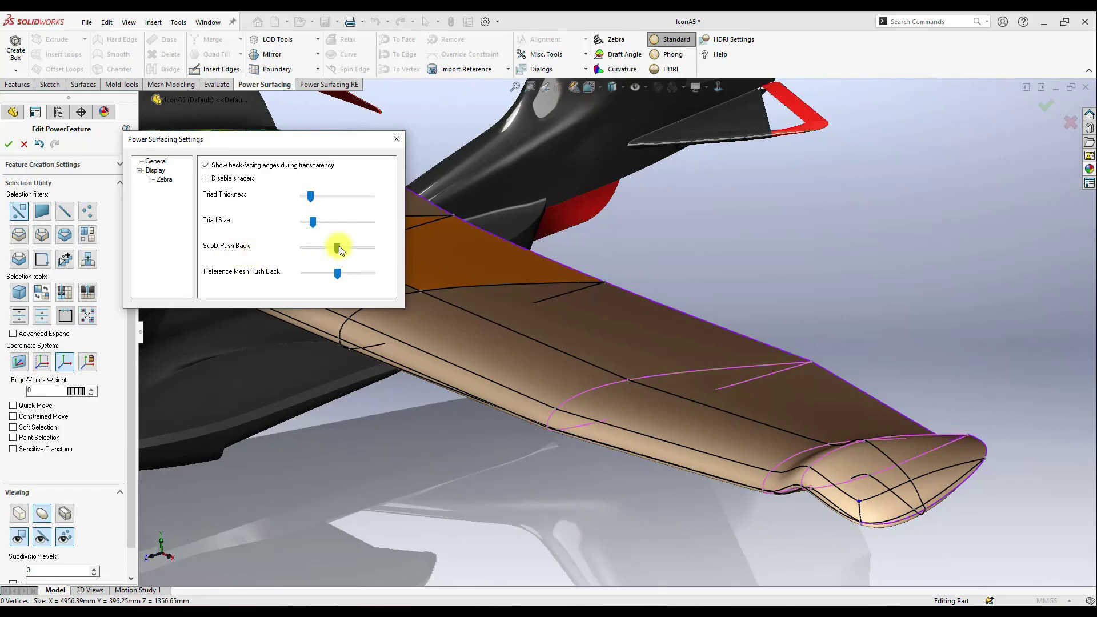
# - Reduce the SubD Push Back display setting to its minimum and close the Power Surfacing settings
pyautogui.moveTo(327, 263); pyautogui.dragTo(264, 260)
pyautogui.moveTo(274, 139); pyautogui.dragTo(80, 125)
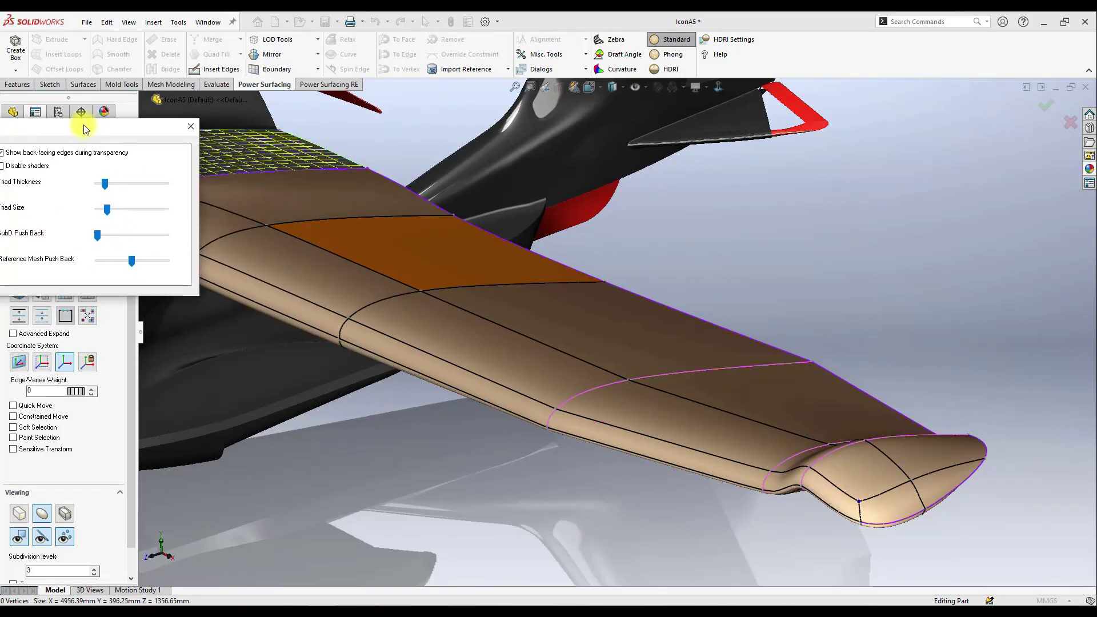
pyautogui.moveTo(240, 172); pyautogui.dragTo(571, 316, button='middle')
pyautogui.moveTo(129, 127); pyautogui.dragTo(273, 128)
pyautogui.click(346, 128)
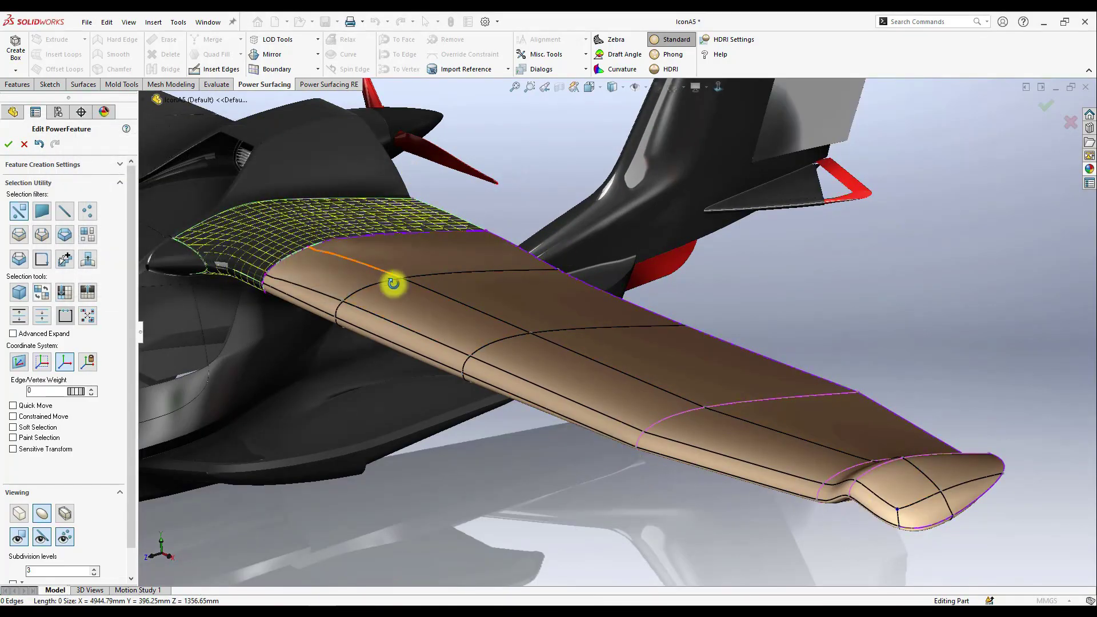
# - Show the control mesh and move the lower front corner vertex at the wingtip's end upward and outward
pyautogui.moveTo(393, 283); pyautogui.dragTo(666, 392, button='middle')
pyautogui.moveTo(856, 465); pyautogui.dragTo(651, 469, button='middle')
pyautogui.scroll(-5, 937, 500)
pyautogui.click(20, 513)
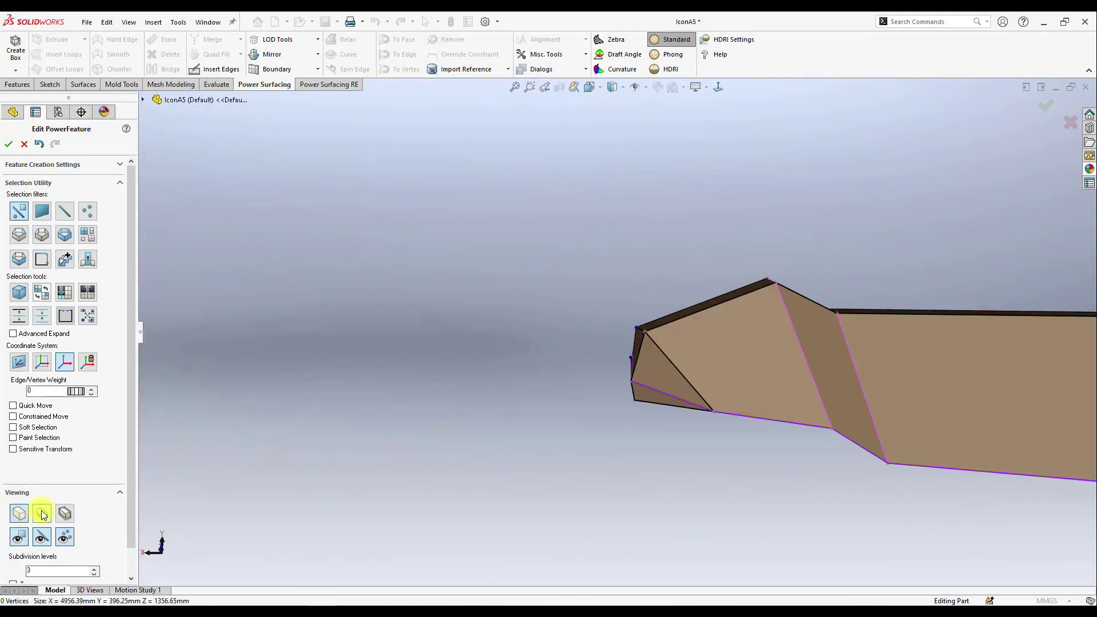
pyautogui.moveTo(737, 379); pyautogui.dragTo(742, 168, button='middle')
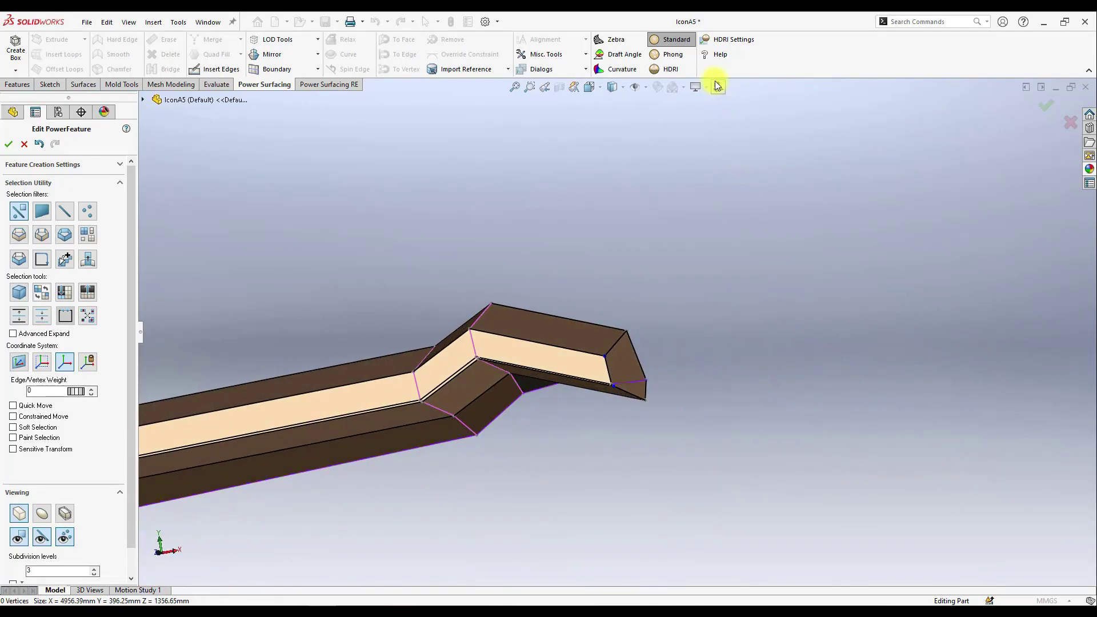
pyautogui.scroll(-6, 634, 377)
pyautogui.click(638, 364)
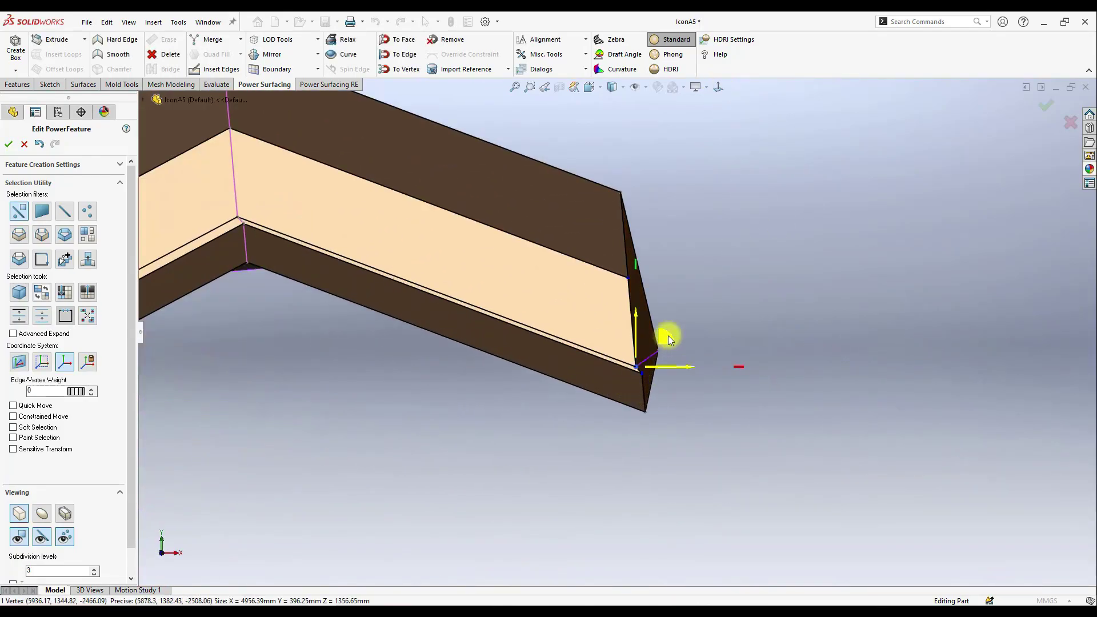
pyautogui.moveTo(667, 335); pyautogui.dragTo(686, 318)
pyautogui.click(737, 297)
# - Turn on Constrained Move and reposition the leading-edge vertex at the inner end of the tapered panel
pyautogui.moveTo(737, 297); pyautogui.dragTo(640, 364, button='middle')
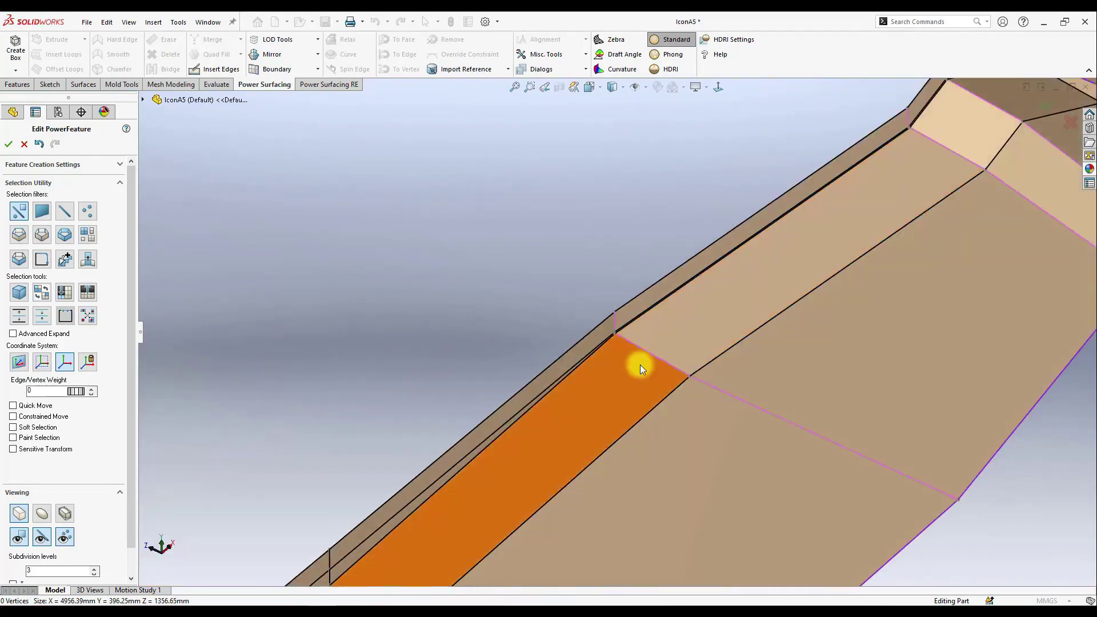
pyautogui.click(619, 338)
pyautogui.press('c')
pyautogui.scroll(-5, 619, 339)
pyautogui.moveTo(535, 293); pyautogui.dragTo(537, 326)
# - Adjust the front vertices of the rings near the wingtip bend and tip end with constrained moves
pyautogui.scroll(6, 536, 326)
pyautogui.scroll(-3, 743, 194)
pyautogui.moveTo(755, 199); pyautogui.dragTo(763, 225)
pyautogui.moveTo(803, 139); pyautogui.dragTo(817, 160)
pyautogui.moveTo(901, 116); pyautogui.dragTo(897, 129)
pyautogui.moveTo(743, 229); pyautogui.dragTo(702, 334, button='middle')
pyautogui.scroll(-2, 783, 376)
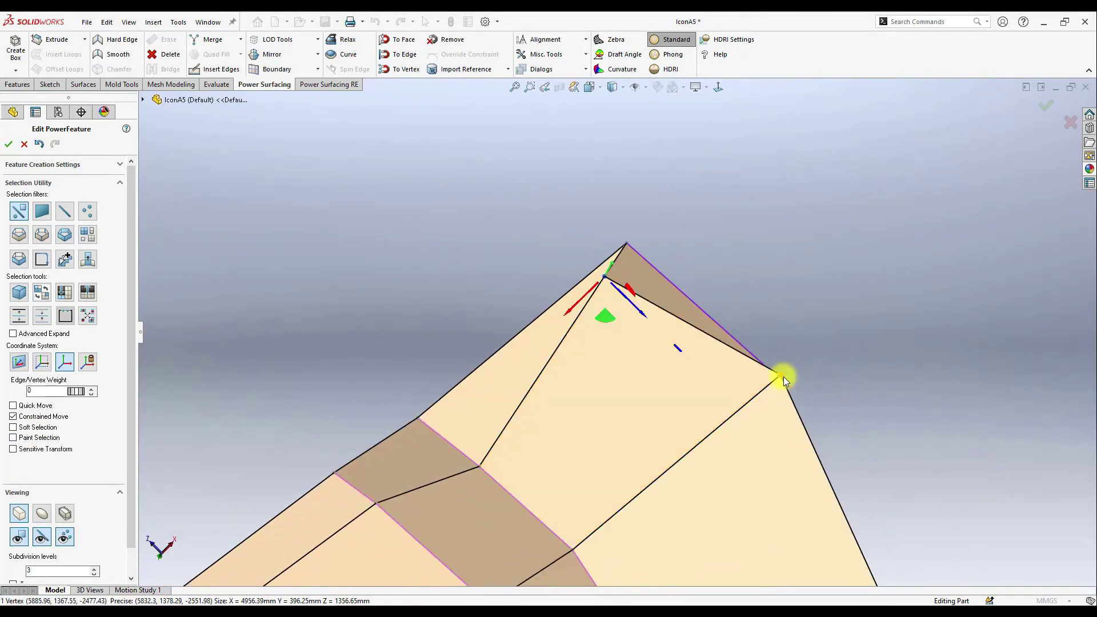
# - Reshape the wingtip by moving its end corner vertices and the front vertex at the tip bend
pyautogui.click(783, 376)
pyautogui.moveTo(783, 414); pyautogui.dragTo(744, 448)
pyautogui.moveTo(605, 316); pyautogui.dragTo(639, 343)
pyautogui.moveTo(639, 344); pyautogui.dragTo(674, 400, button='middle')
pyautogui.moveTo(737, 503); pyautogui.dragTo(735, 520)
pyautogui.moveTo(735, 520); pyautogui.dragTo(628, 400, button='middle')
pyautogui.moveTo(544, 309); pyautogui.dragTo(553, 321)
pyautogui.moveTo(553, 320); pyautogui.dragTo(431, 402, button='middle')
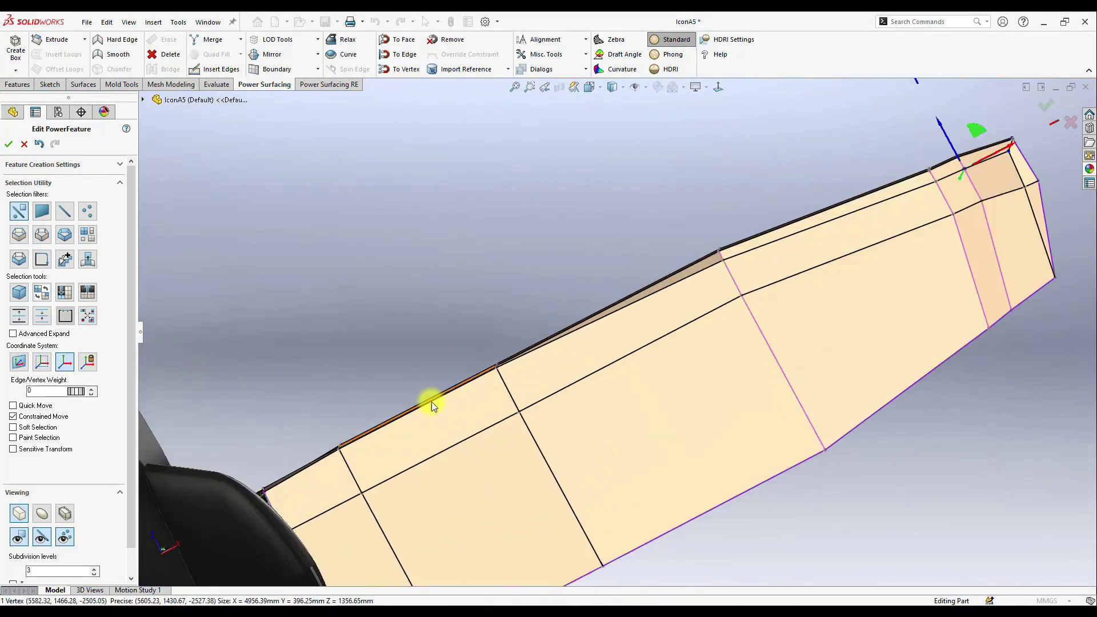
# - Adjust the inboard leading edge of the wing and select the leading-edge vertex at the root
pyautogui.click(431, 402)
pyautogui.moveTo(391, 359); pyautogui.dragTo(395, 368)
pyautogui.click(263, 493)
pyautogui.moveTo(571, 400); pyautogui.dragTo(393, 390, button='middle')
pyautogui.scroll(4, 629, 519)
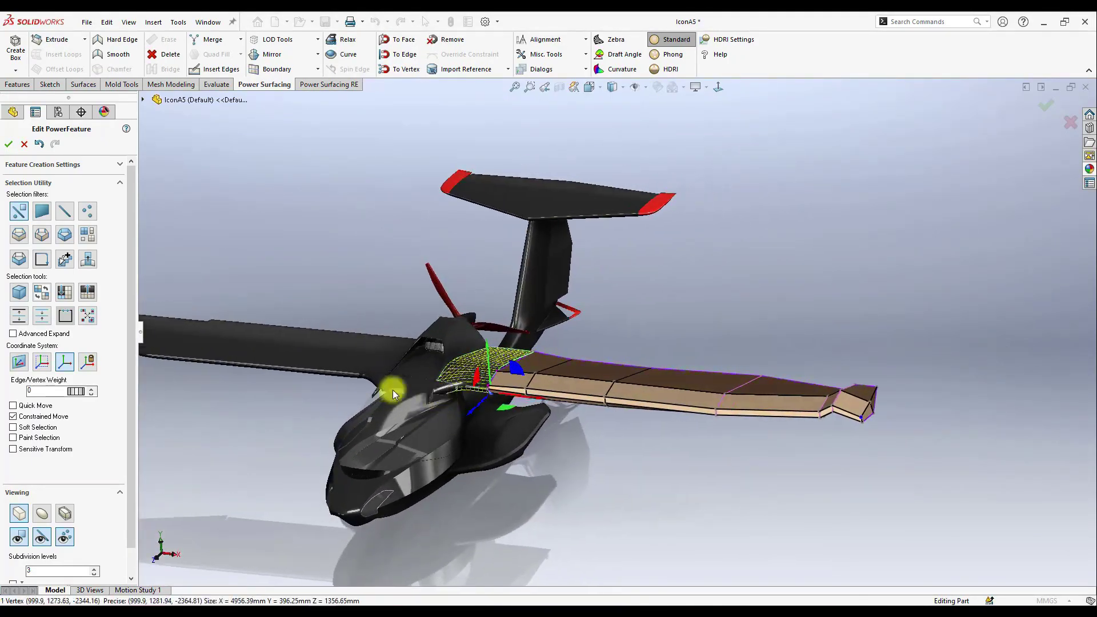
# - Select the spanwise edges along the upper front of the wing cage and shift them slightly downward
pyautogui.scroll(-5, 392, 390)
pyautogui.moveTo(465, 387); pyautogui.dragTo(1067, 398, button='middle')
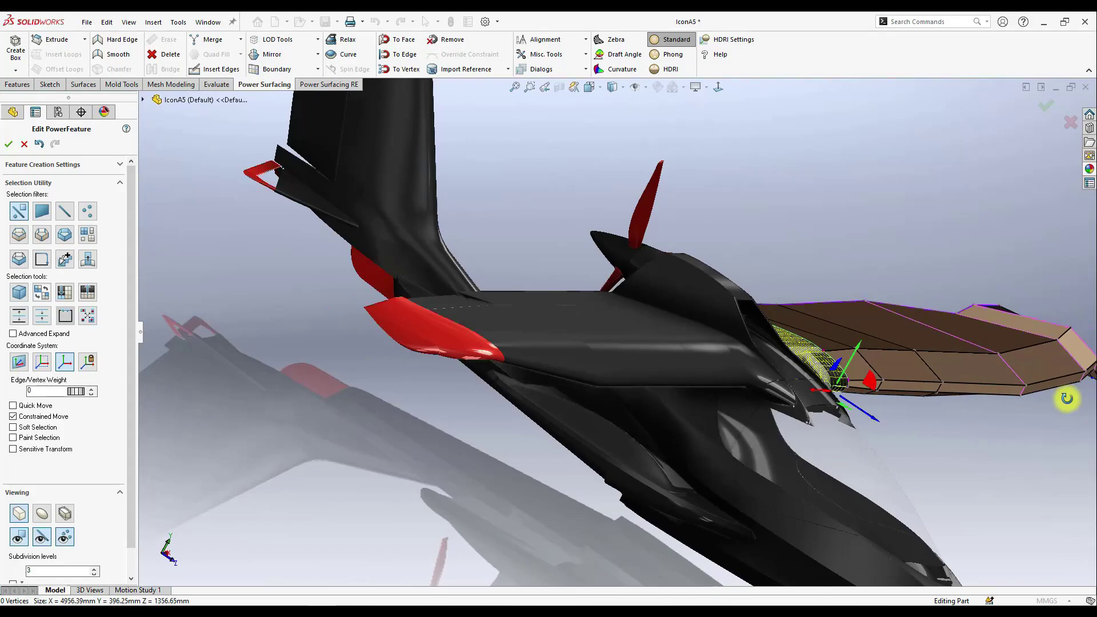
pyautogui.scroll(-3, 1051, 389)
pyautogui.scroll(-2, 831, 337)
pyautogui.keyDown('ctrl'); pyautogui.click(828, 345); pyautogui.keyUp('ctrl')
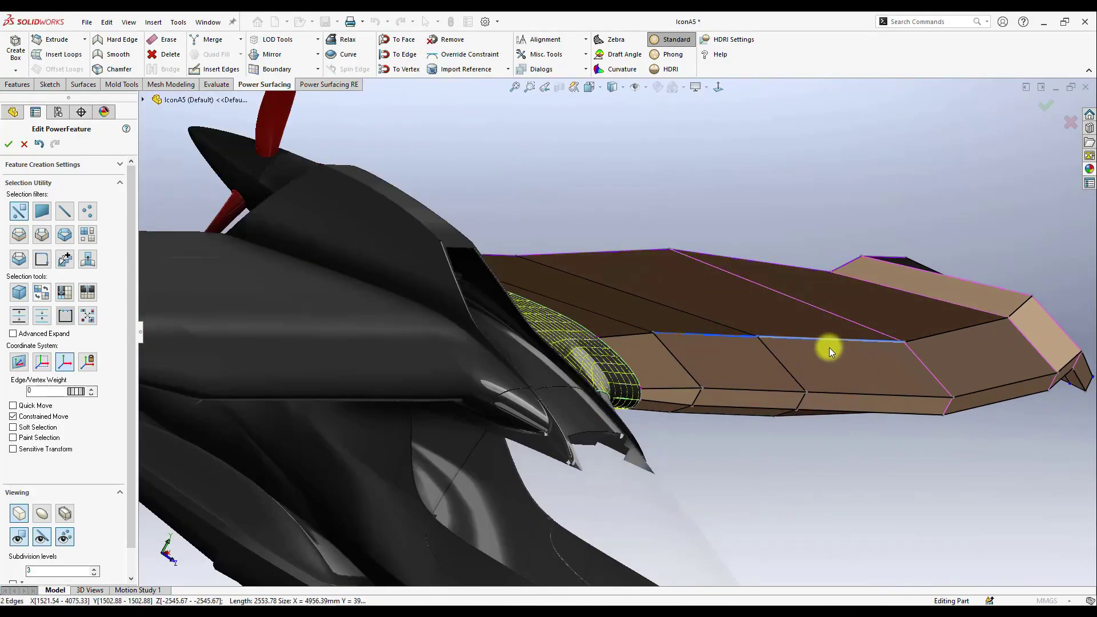
pyautogui.moveTo(829, 346); pyautogui.dragTo(765, 331, button='middle')
pyautogui.scroll(-2, 799, 343)
pyautogui.moveTo(781, 323)
pyautogui.mouseDown()
pyautogui.moveTo(770, 333)
pyautogui.moveTo(781, 326)
pyautogui.moveTo(784, 337)
pyautogui.mouseUp()
pyautogui.moveTo(784, 337); pyautogui.dragTo(780, 269, button='middle')
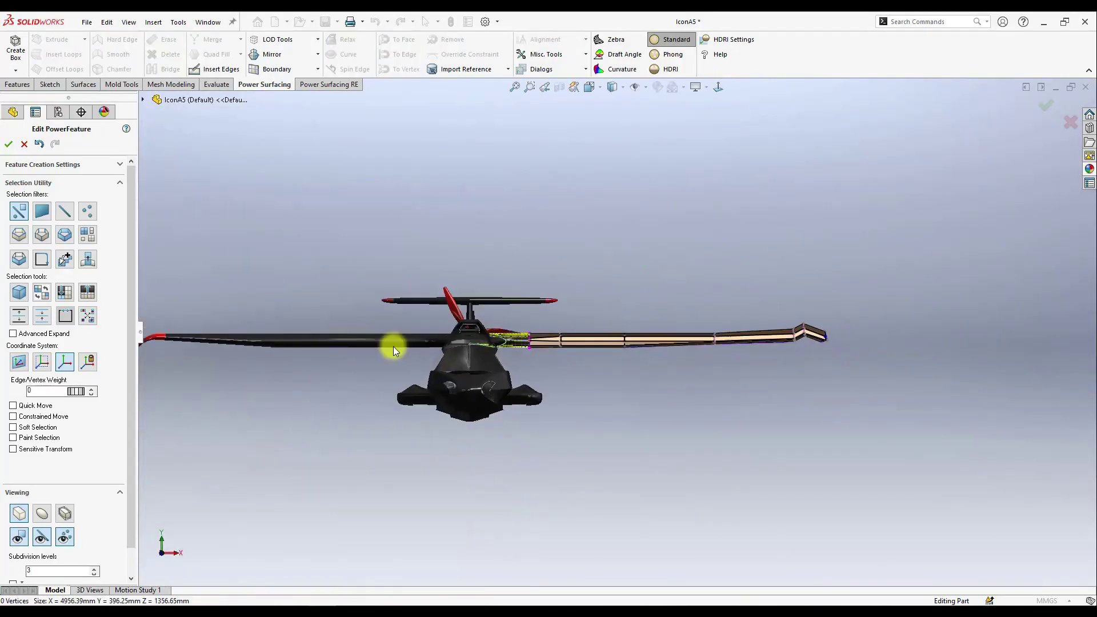
# - Refine the front edges of the wing cage between the root and the wingtip
pyautogui.scroll(-5, 707, 324)
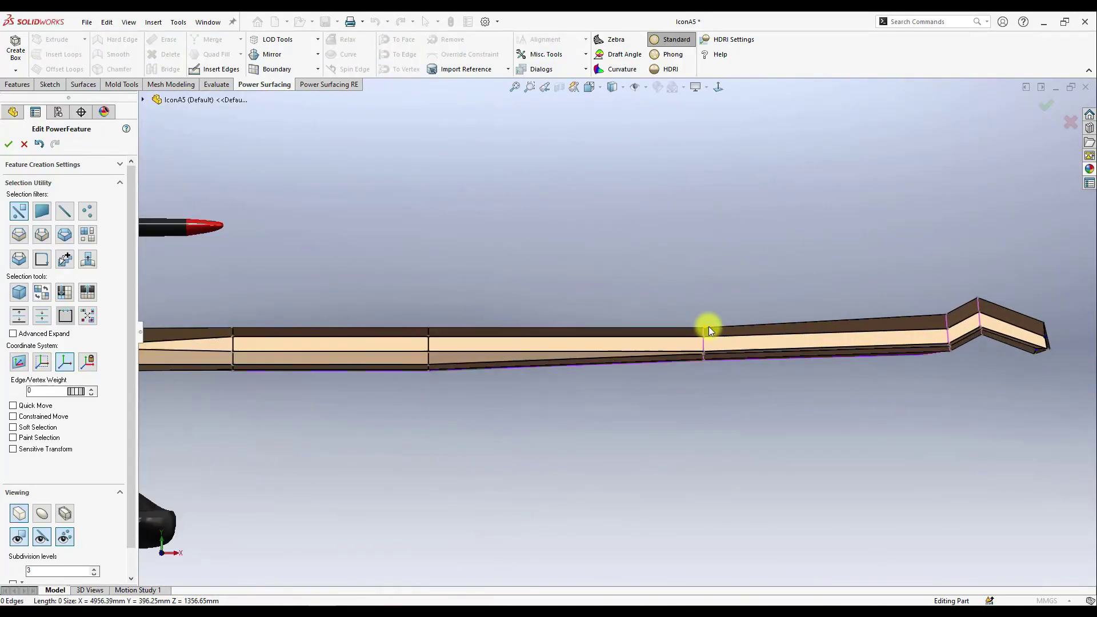
pyautogui.scroll(-3, 835, 326)
pyautogui.scroll(5, 337, 348)
pyautogui.scroll(-3, 337, 347)
pyautogui.moveTo(393, 288); pyautogui.dragTo(560, 368, button='middle')
pyautogui.scroll(-2, 425, 395)
pyautogui.click(447, 396)
pyautogui.scroll(5, 447, 396)
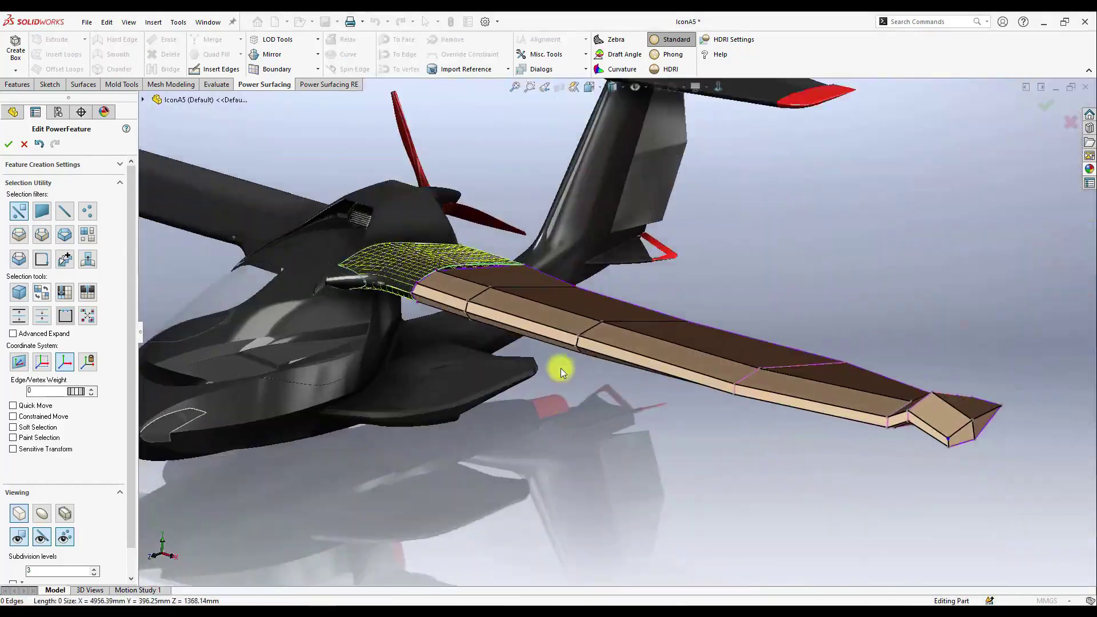
# - Select the four-edge loop along the wing's upper leading edge and raise its edge weight in the smooth display
pyautogui.scroll(-2, 560, 342)
pyautogui.doubleClick(558, 333)
pyautogui.scroll(4, 571, 337)
pyautogui.moveTo(629, 377); pyautogui.dragTo(735, 324, button='middle')
pyautogui.scroll(-3, 341, 343)
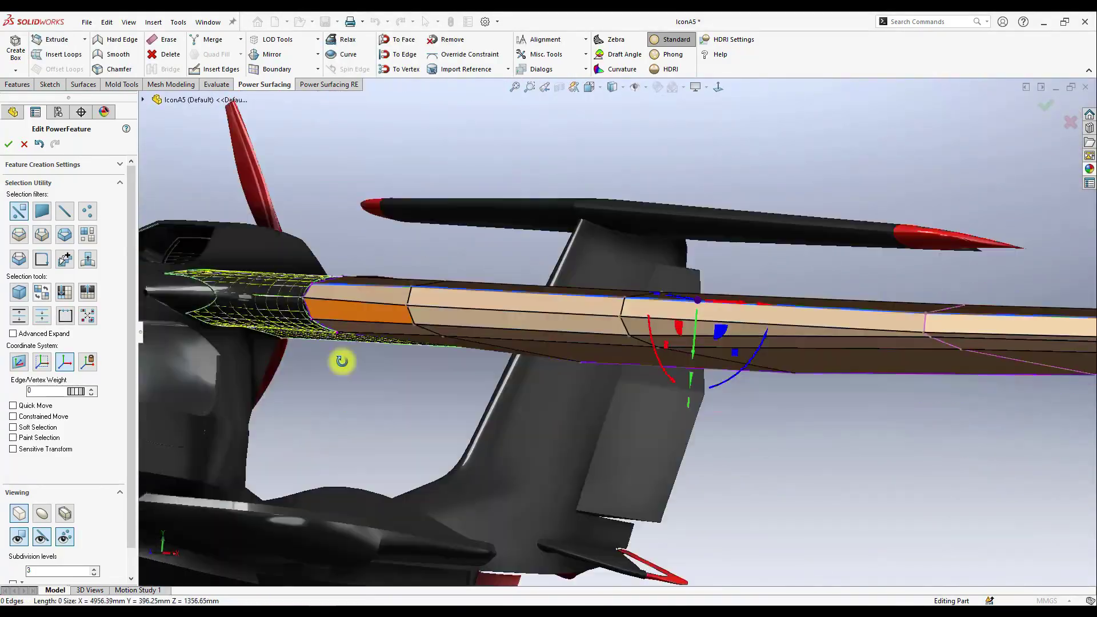
pyautogui.moveTo(341, 360); pyautogui.dragTo(856, 366, button='middle')
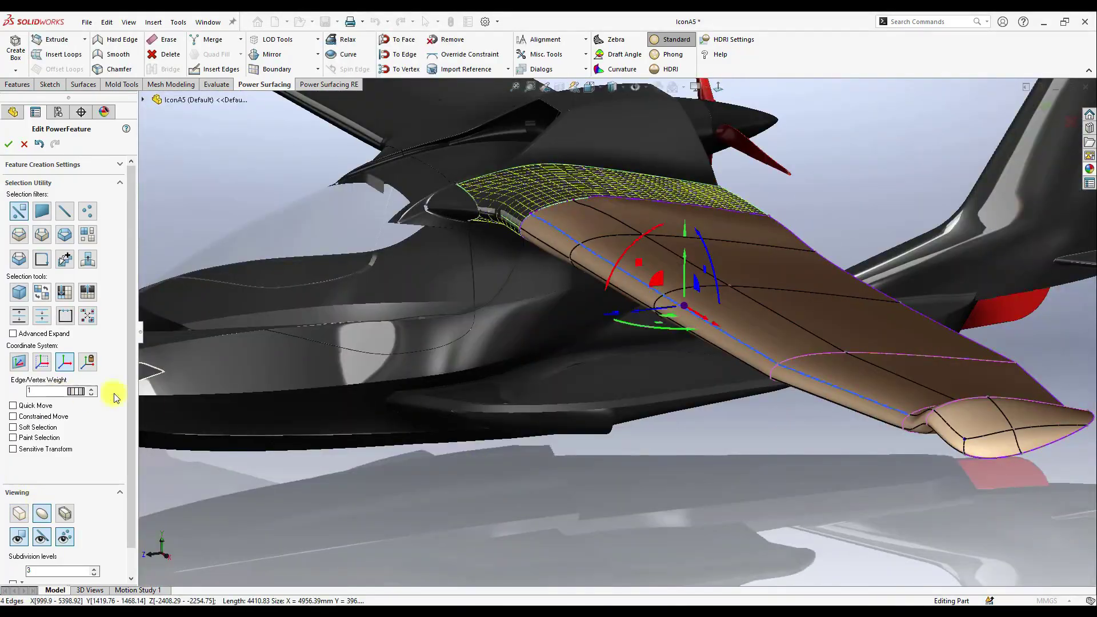
pyautogui.moveTo(343, 400); pyautogui.dragTo(634, 382, button='middle')
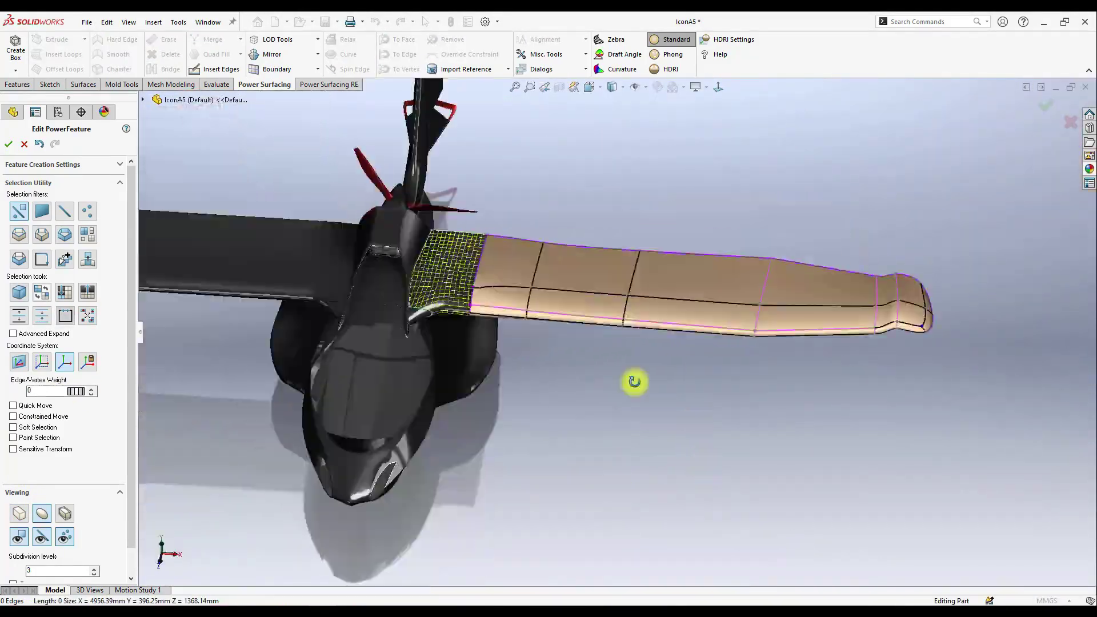
pyautogui.scroll(-3, 634, 382)
pyautogui.click(92, 389)
pyautogui.click(747, 450)
# - Display the aircraft as wireframe in side view and lower the bottom vertex of the wingtip's end face by about 28 mm
pyautogui.moveTo(747, 452); pyautogui.dragTo(709, 245, button='middle')
pyautogui.click(807, 245)
pyautogui.click(708, 245)
pyautogui.click(718, 87)
pyautogui.scroll(5, 450, 365)
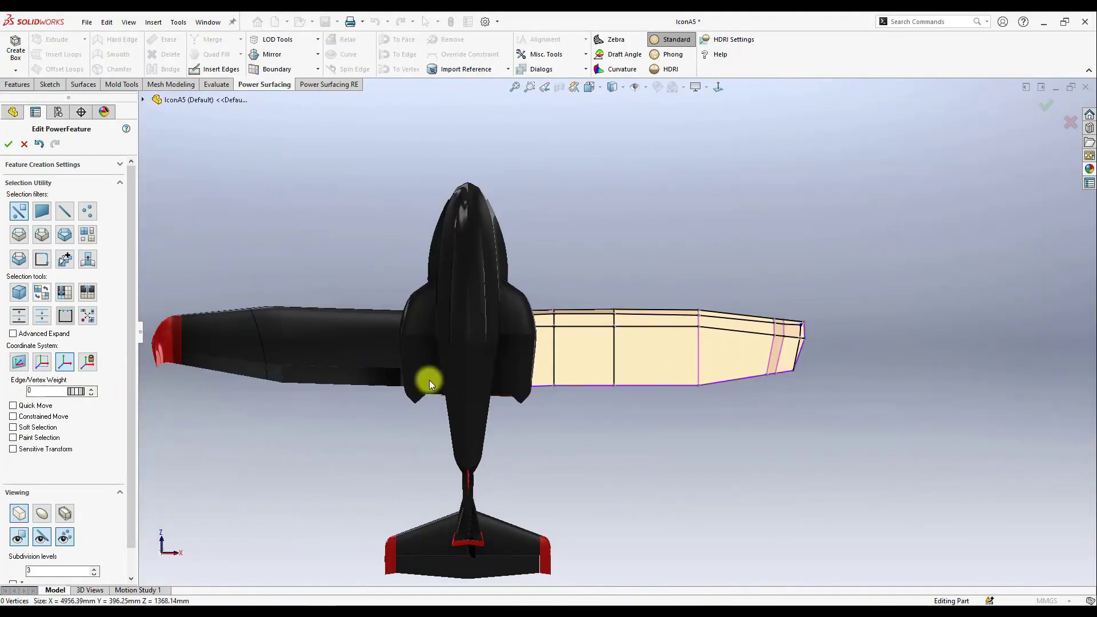
pyautogui.moveTo(811, 377); pyautogui.dragTo(645, 377, button='middle')
pyautogui.click(718, 87)
pyautogui.click(623, 87)
pyautogui.click(613, 163)
pyautogui.scroll(-6, 623, 309)
pyautogui.click(614, 228)
pyautogui.moveTo(615, 281); pyautogui.dragTo(615, 301)
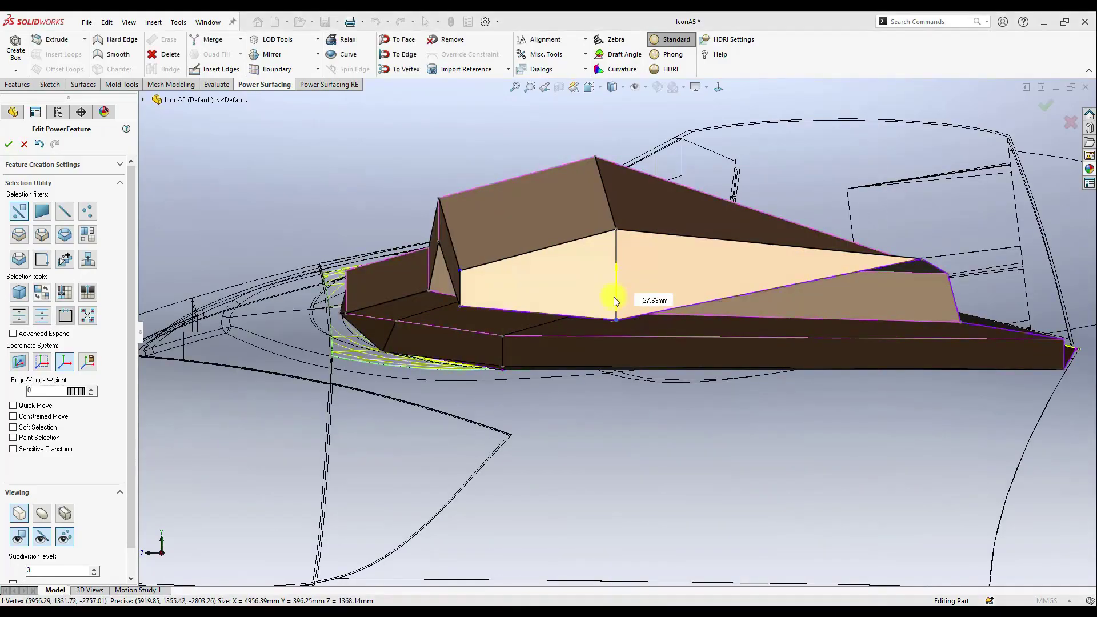
# - Reposition the lower front vertex of the wingtip's end face and clear the selection
pyautogui.click(462, 262)
pyautogui.moveTo(464, 297); pyautogui.dragTo(478, 274)
pyautogui.moveTo(480, 269); pyautogui.dragTo(833, 260, button='middle')
pyautogui.click(595, 320)
pyautogui.rightClick(749, 370)
pyautogui.click(828, 375)
pyautogui.click(834, 261)
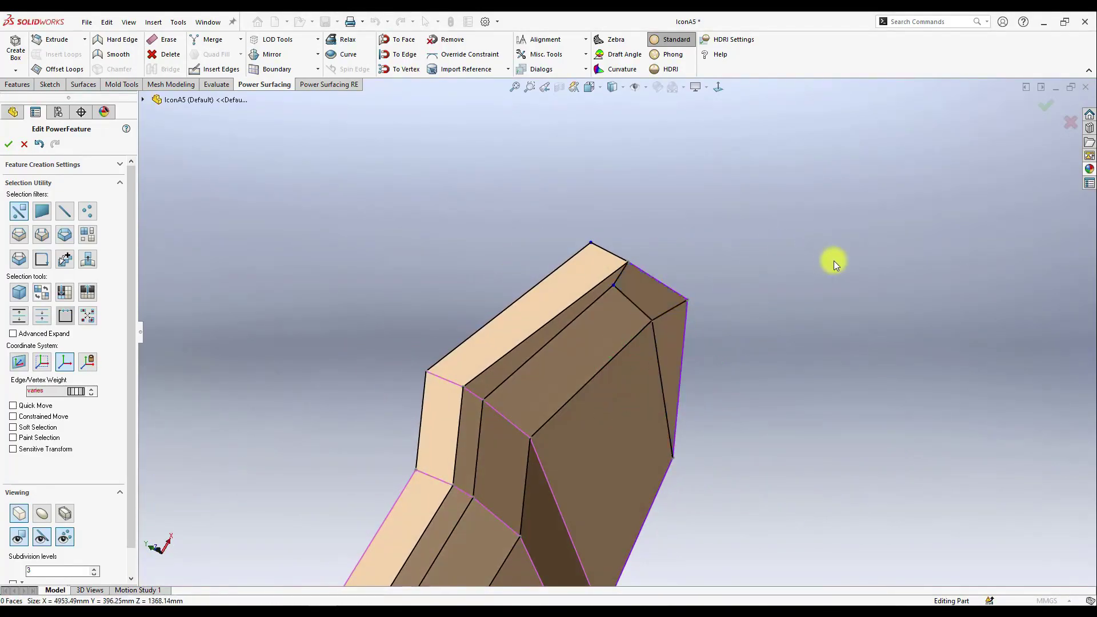
# - Show the wing as a smooth surface and the rest of the aircraft shaded with edges
pyautogui.moveTo(651, 358); pyautogui.dragTo(490, 399, button='middle')
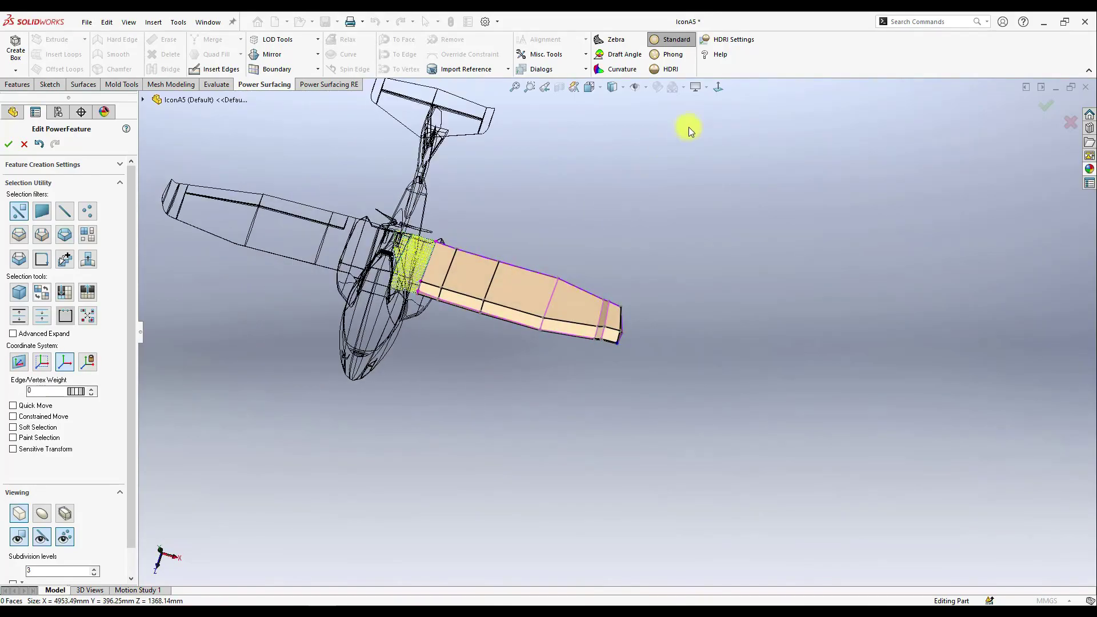
pyautogui.click(718, 87)
pyautogui.click(42, 536)
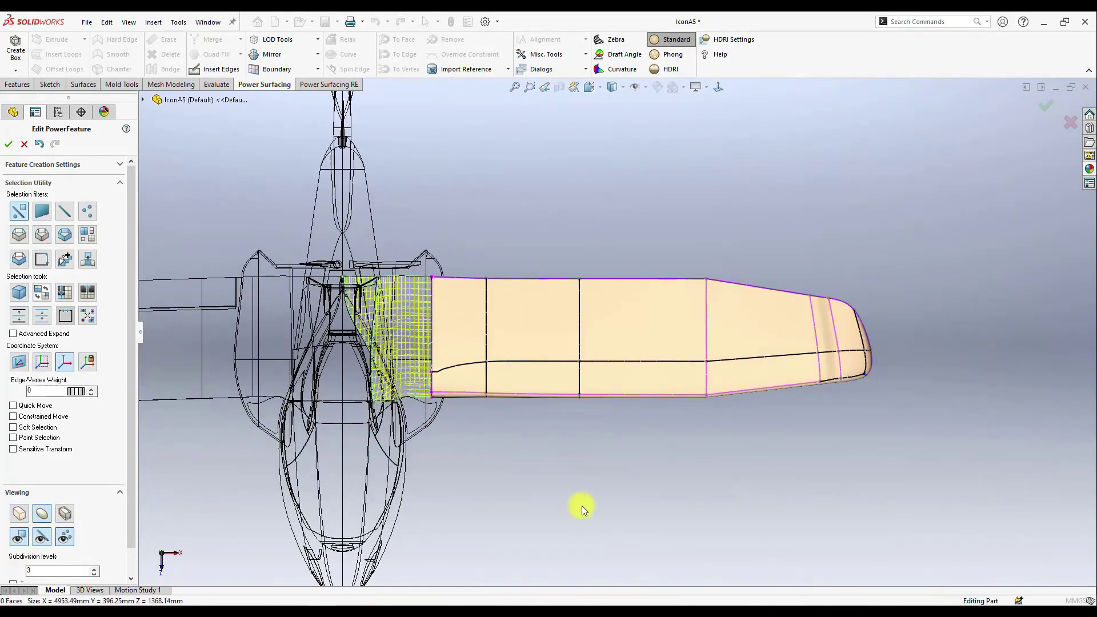
pyautogui.scroll(-5, 464, 387)
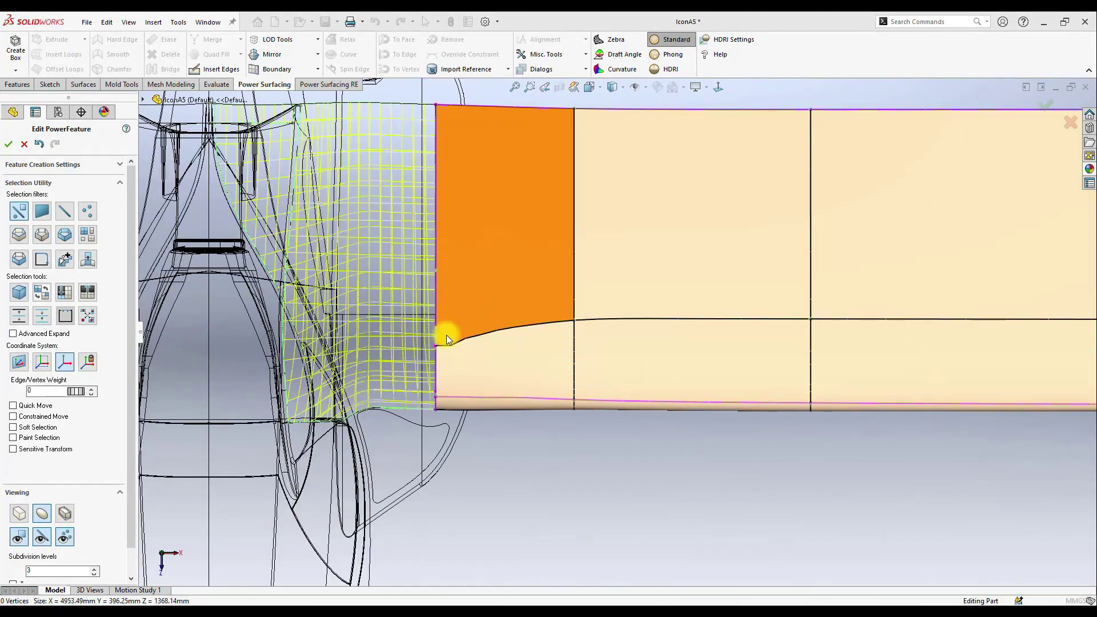
pyautogui.click(447, 336)
pyautogui.click(612, 104)
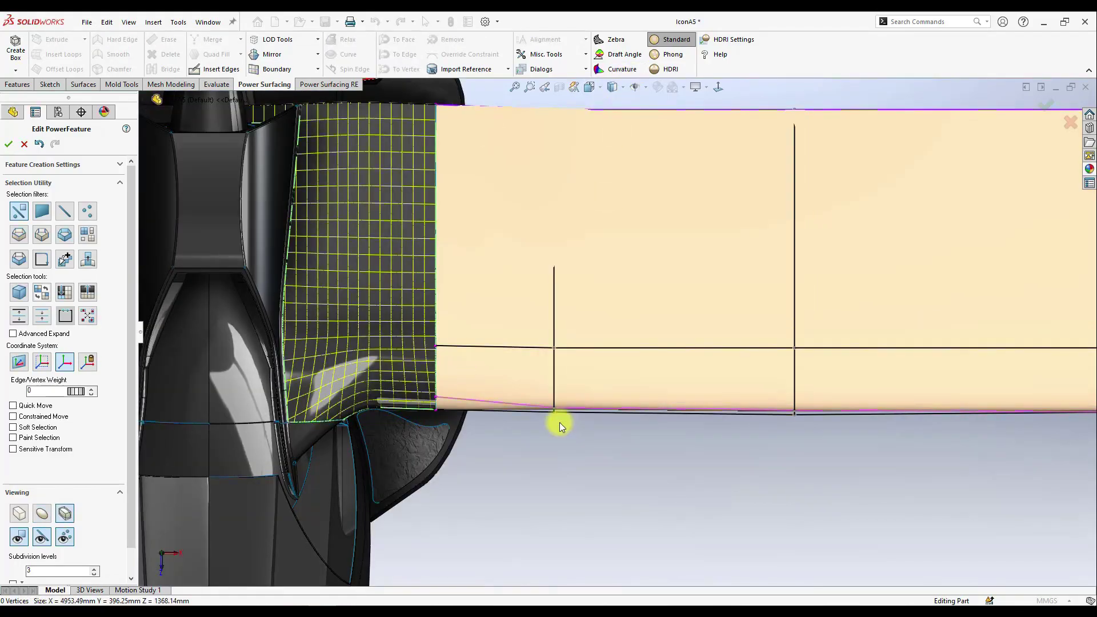
pyautogui.moveTo(558, 426)
pyautogui.mouseDown(button='middle')
pyautogui.moveTo(559, 270)
pyautogui.moveTo(632, 385)
pyautogui.moveTo(564, 423)
pyautogui.moveTo(574, 437)
pyautogui.mouseUp(button='middle')
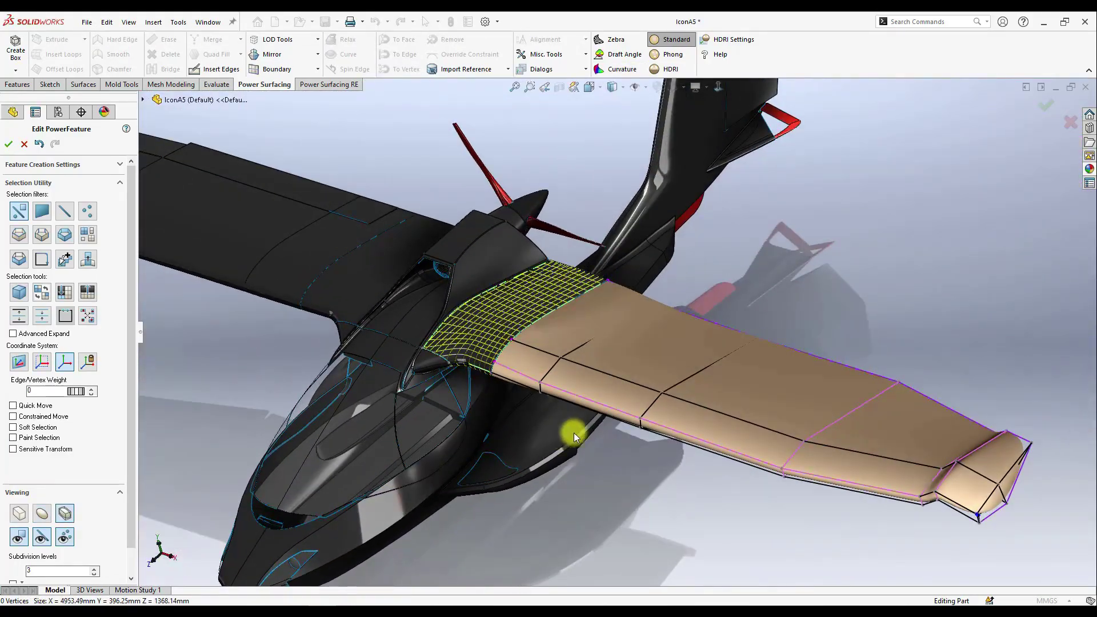
pyautogui.click(42, 513)
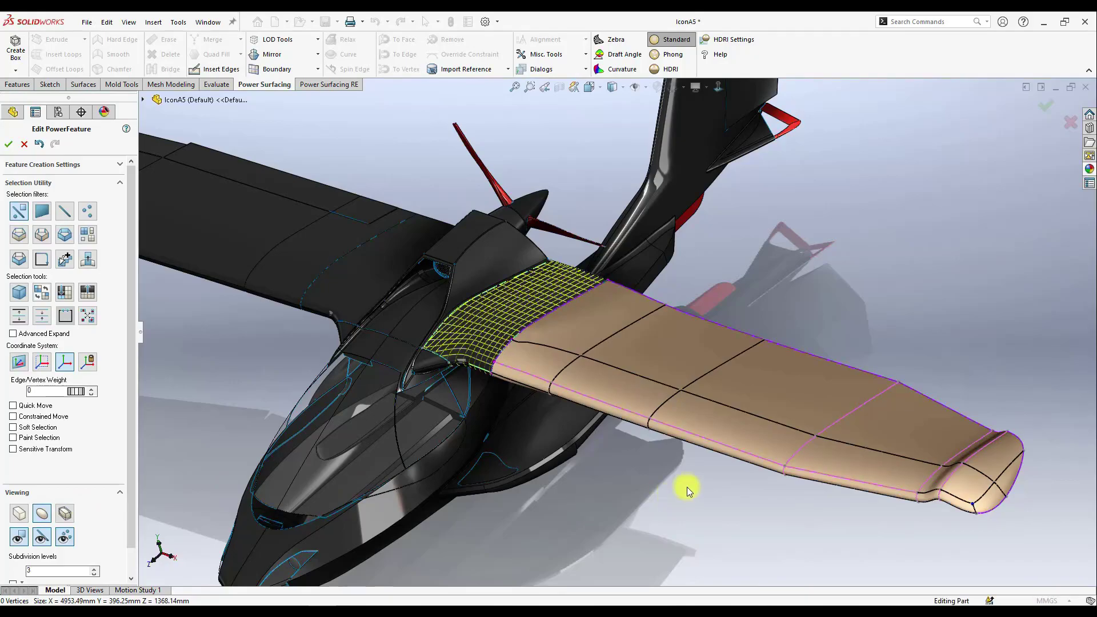
# - Compare the new wing's bend, thickness and drooped tip with the original opposite wing, mainly from the front
pyautogui.moveTo(687, 487); pyautogui.dragTo(845, 217, button='middle')
pyautogui.scroll(2, 618, 452)
pyautogui.scroll(-4, 604, 381)
pyautogui.scroll(5, 559, 346)
pyautogui.scroll(-4, 561, 468)
pyautogui.scroll(3, 561, 469)
pyautogui.scroll(2, 705, 265)
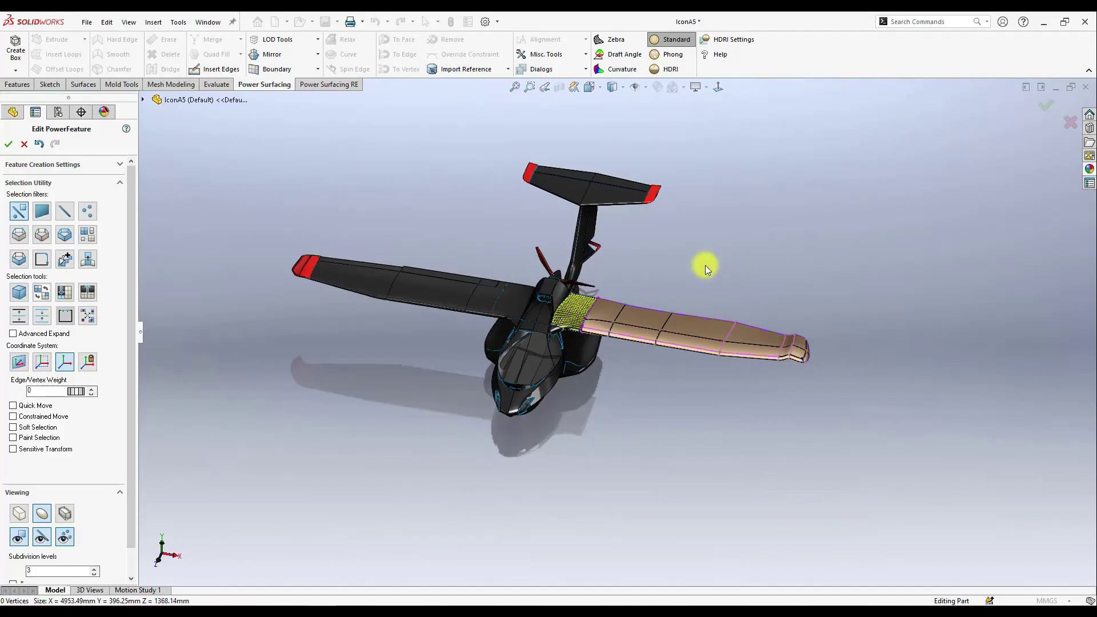
pyautogui.moveTo(705, 265); pyautogui.dragTo(723, 159, button='middle')
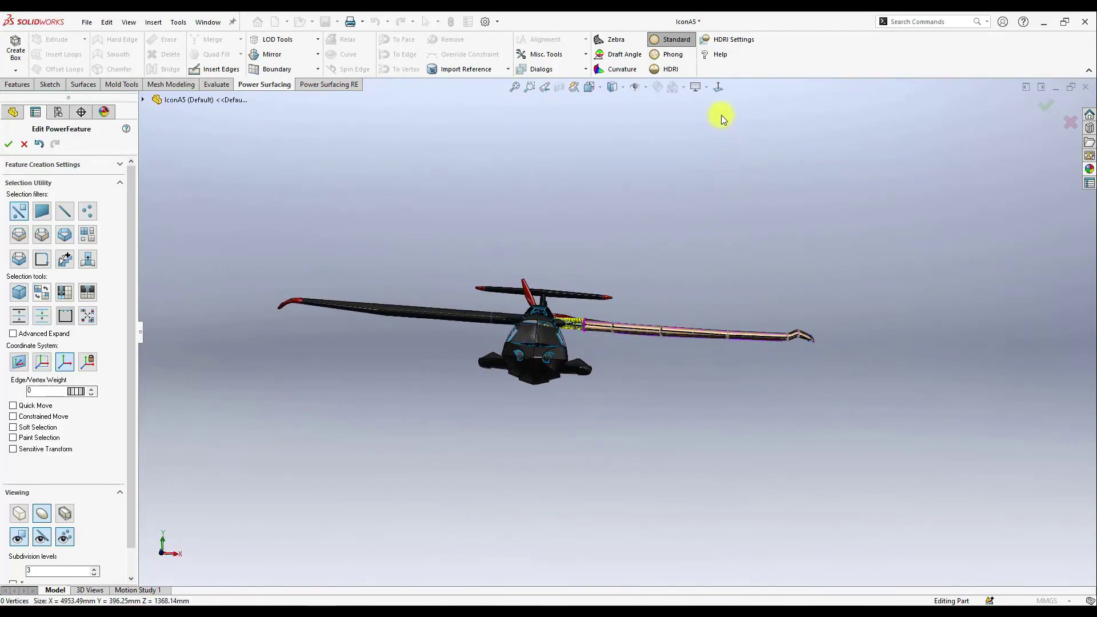
pyautogui.scroll(-1, 384, 339)
pyautogui.scroll(-3, 860, 327)
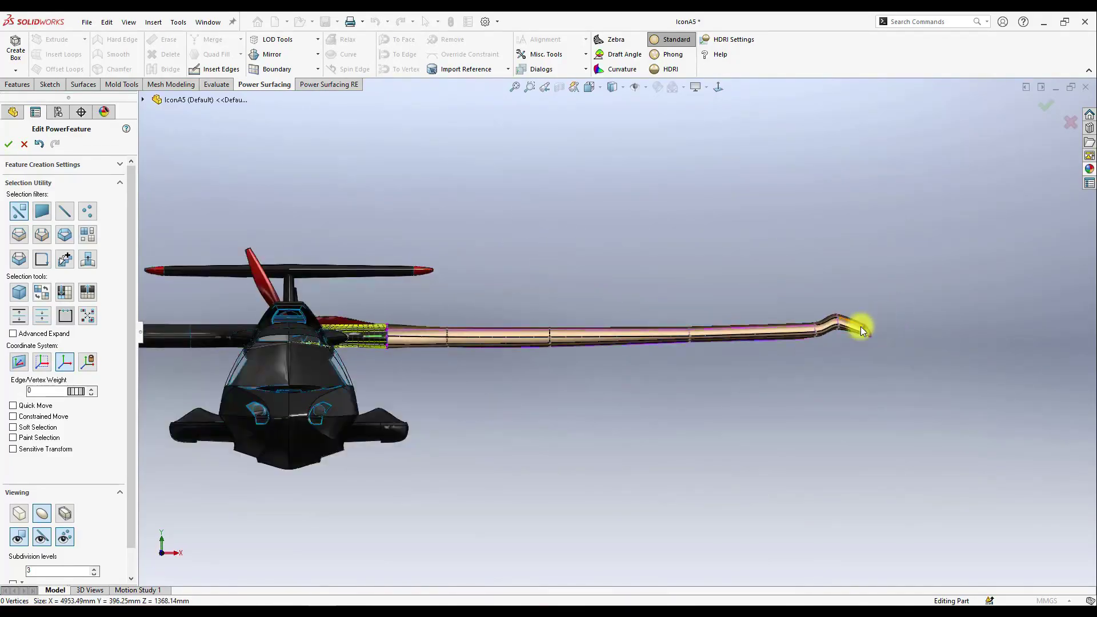
pyautogui.scroll(4, 568, 360)
pyautogui.scroll(-6, 274, 331)
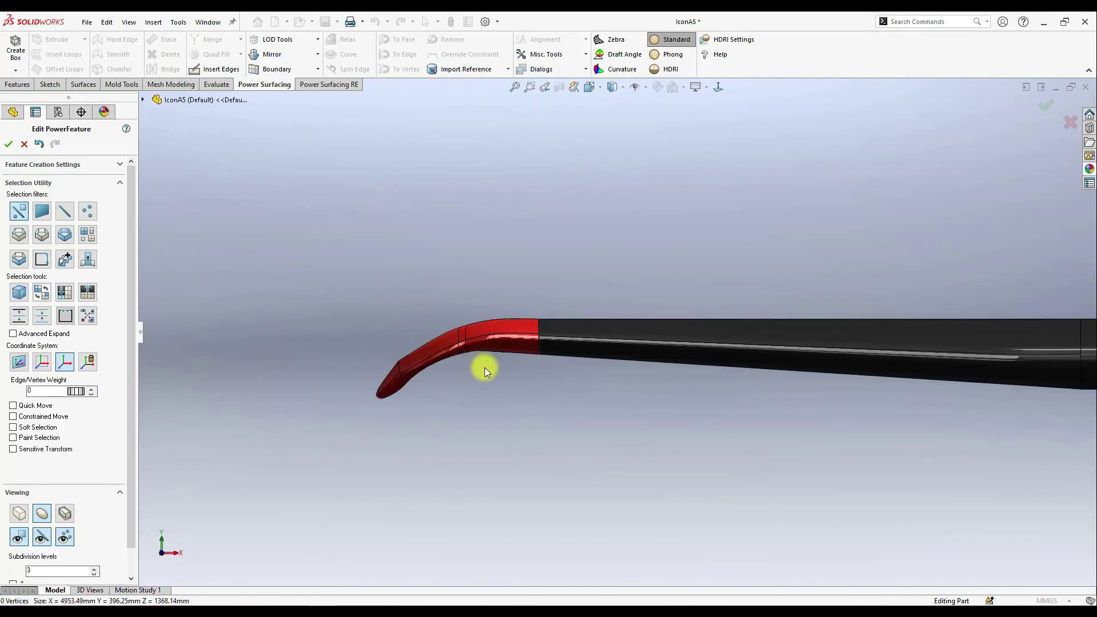
pyautogui.scroll(-3, 514, 372)
pyautogui.scroll(6, 648, 308)
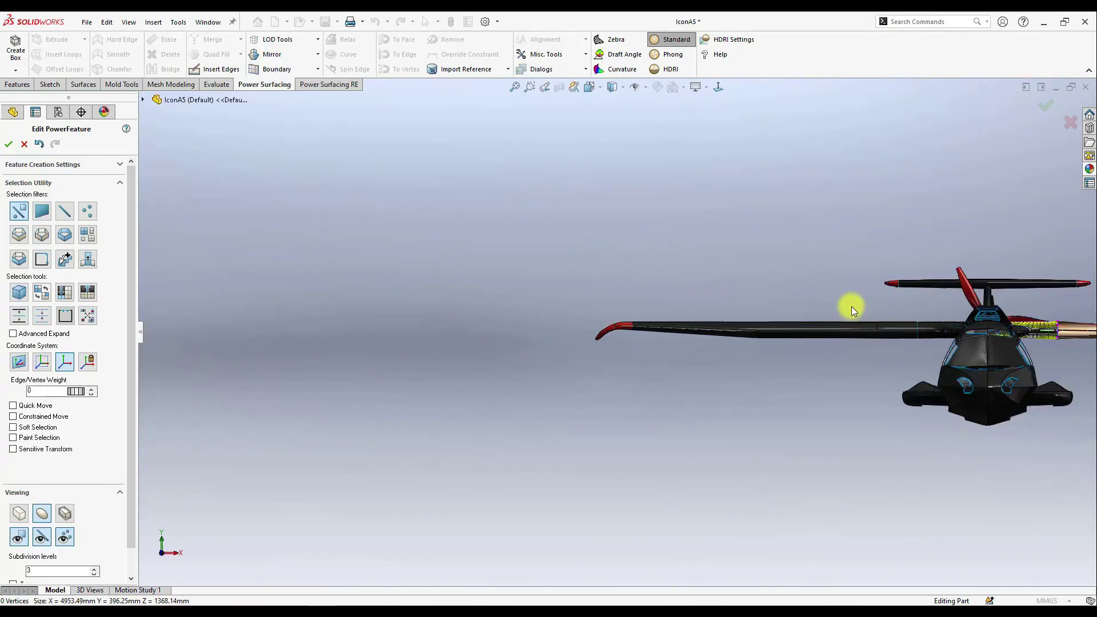
pyautogui.scroll(-8, 1034, 324)
pyautogui.scroll(6, 676, 343)
pyautogui.scroll(-8, 708, 299)
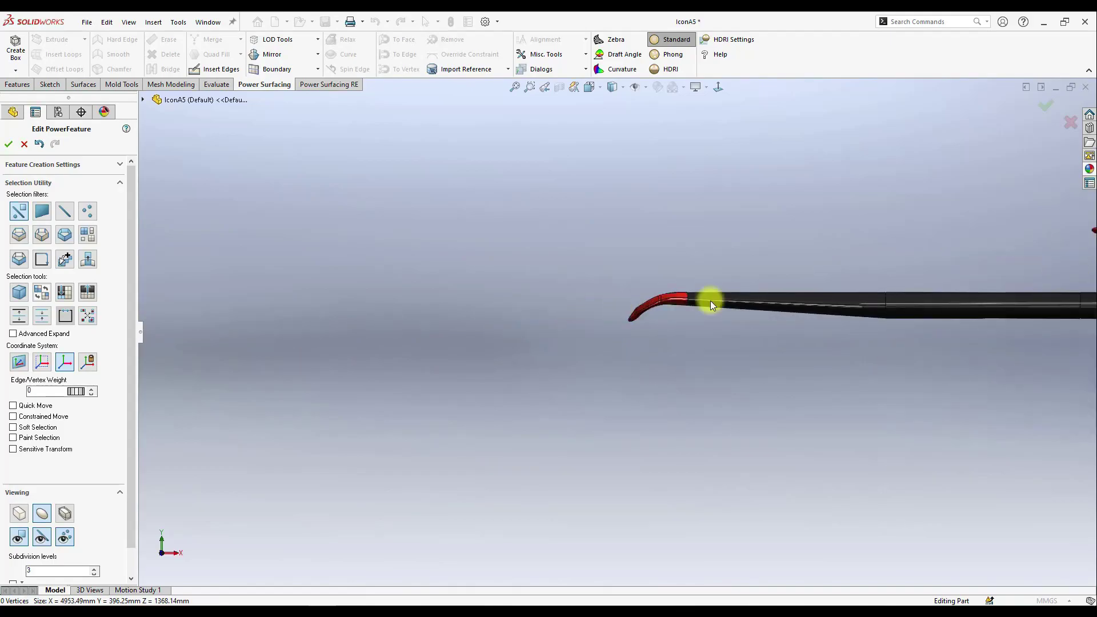
pyautogui.scroll(3, 638, 364)
pyautogui.moveTo(637, 364); pyautogui.dragTo(833, 344, button='middle')
pyautogui.scroll(-8, 382, 353)
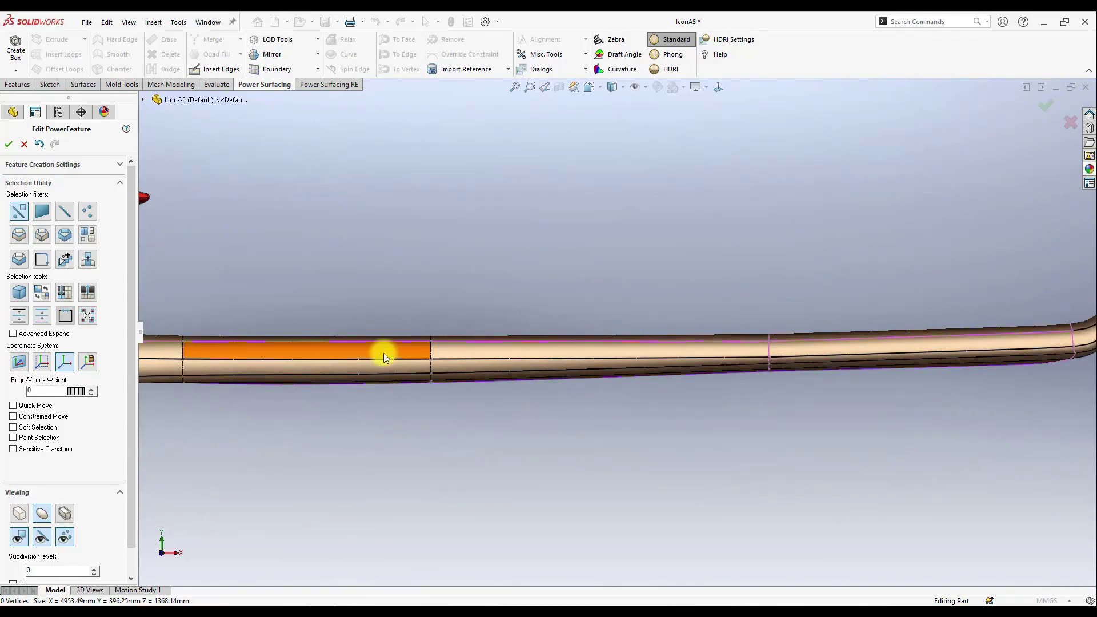
# - Select the six-edge loop along the middle of the leading edge through the wingtip and set its edge weight to 26
pyautogui.click(319, 344)
pyautogui.scroll(2, 314, 344)
pyautogui.keyDown('ctrl'); pyautogui.click(306, 338); pyautogui.keyUp('ctrl')
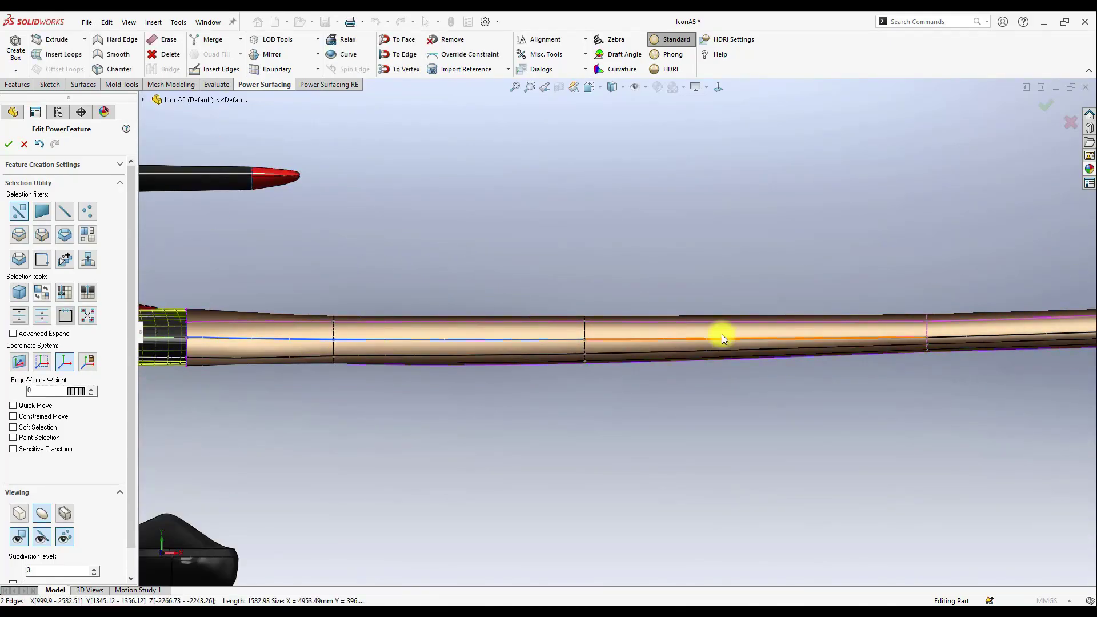
pyautogui.scroll(2, 1001, 340)
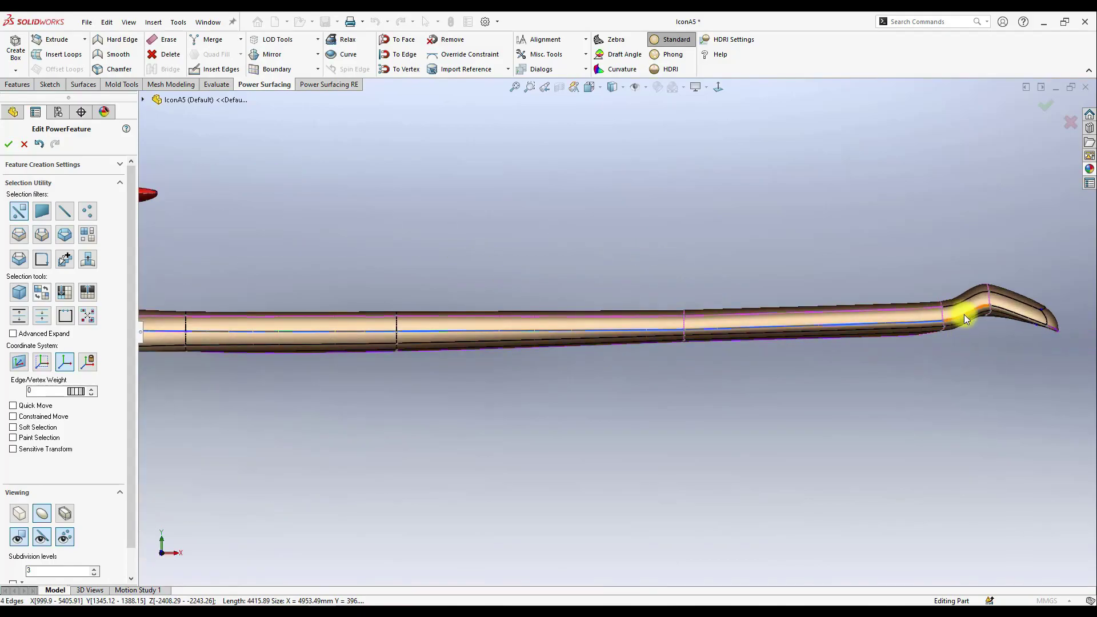
pyautogui.scroll(3, 1016, 316)
pyautogui.moveTo(1015, 316); pyautogui.dragTo(389, 321, button='middle')
pyautogui.scroll(-3, 362, 341)
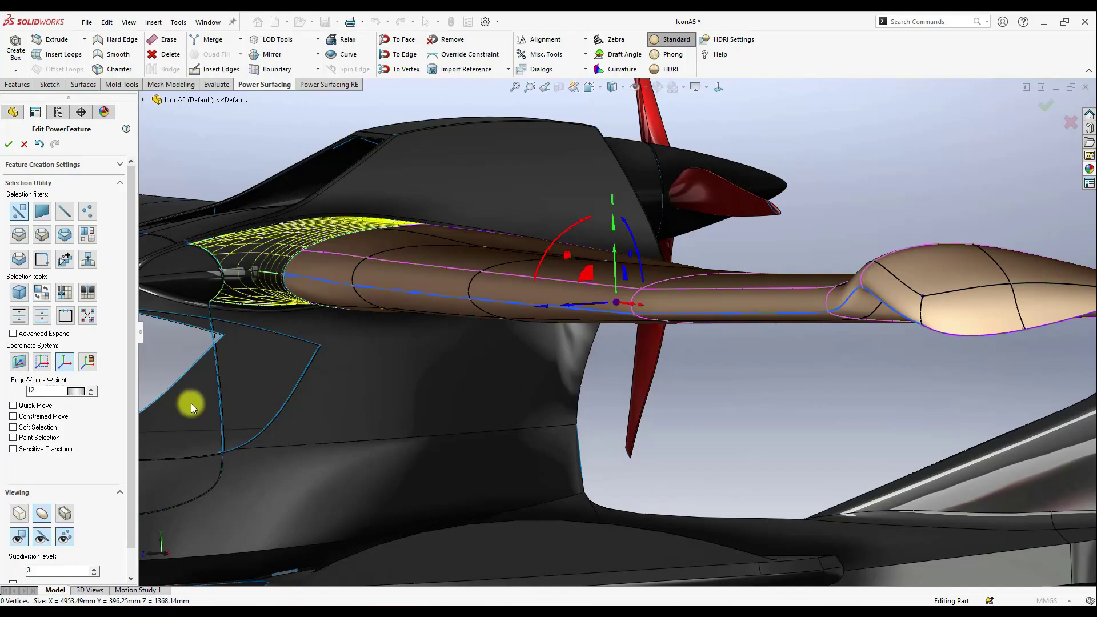
pyautogui.keyDown('ctrl'); pyautogui.click(216, 410); pyautogui.keyUp('ctrl')
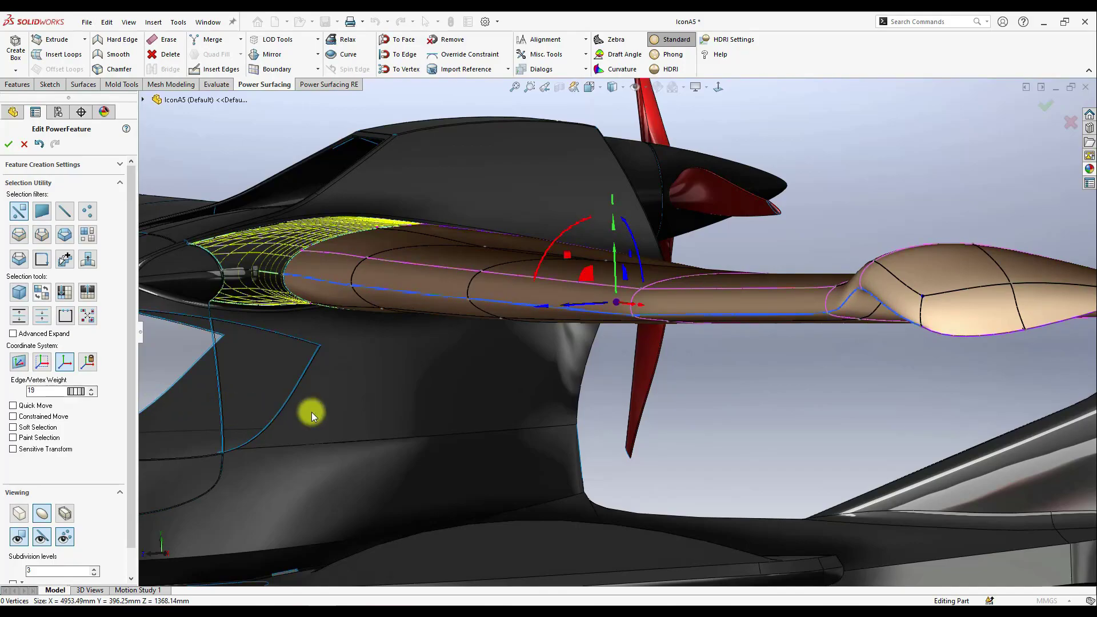
pyautogui.moveTo(673, 400); pyautogui.dragTo(640, 385, button='middle')
pyautogui.scroll(3, 640, 385)
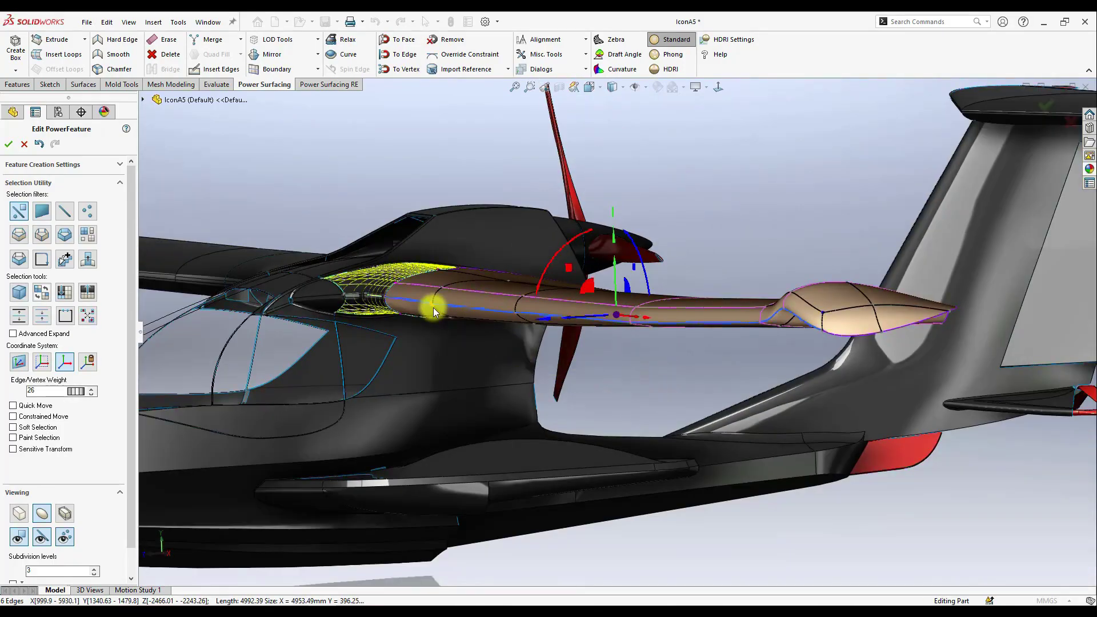
pyautogui.scroll(-3, 434, 312)
pyautogui.scroll(3, 751, 389)
pyautogui.click(759, 385)
pyautogui.moveTo(758, 385); pyautogui.dragTo(819, 224, button='middle')
# - Lower the five-vertex ring at the wingtip bend in front view to smooth the droop into the wing
pyautogui.click(717, 91)
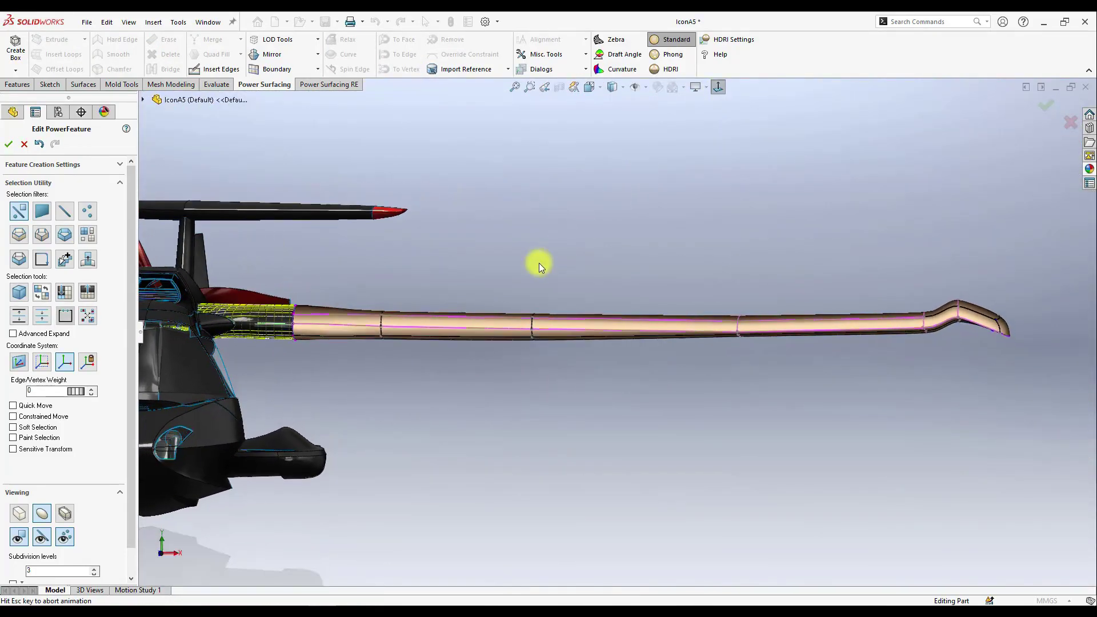
pyautogui.scroll(7, 446, 311)
pyautogui.scroll(-2, 304, 335)
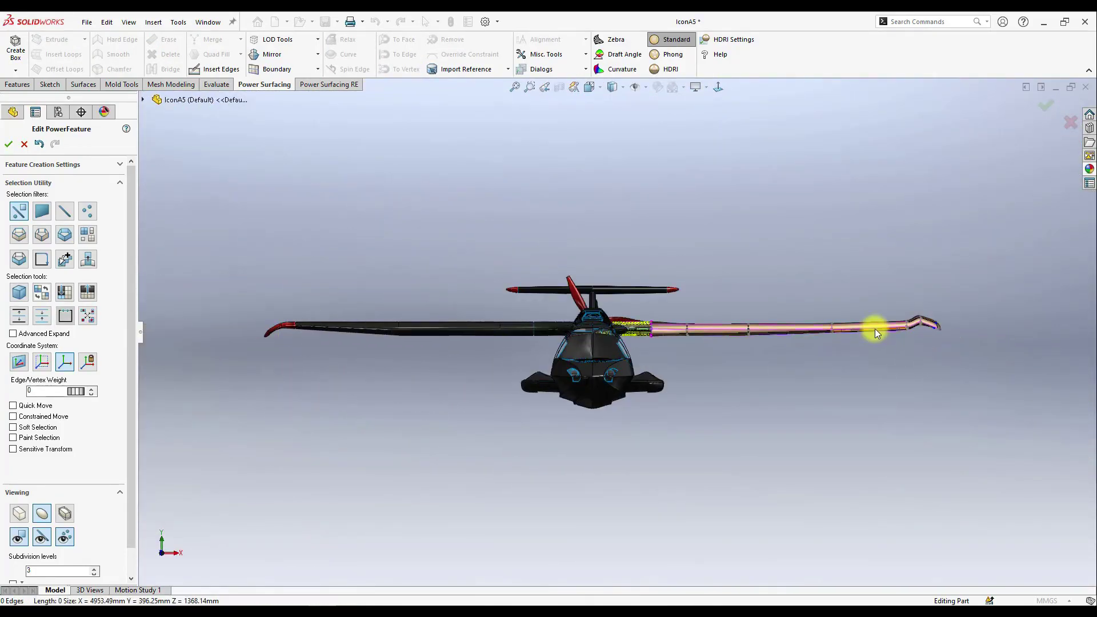
pyautogui.scroll(-2, 887, 328)
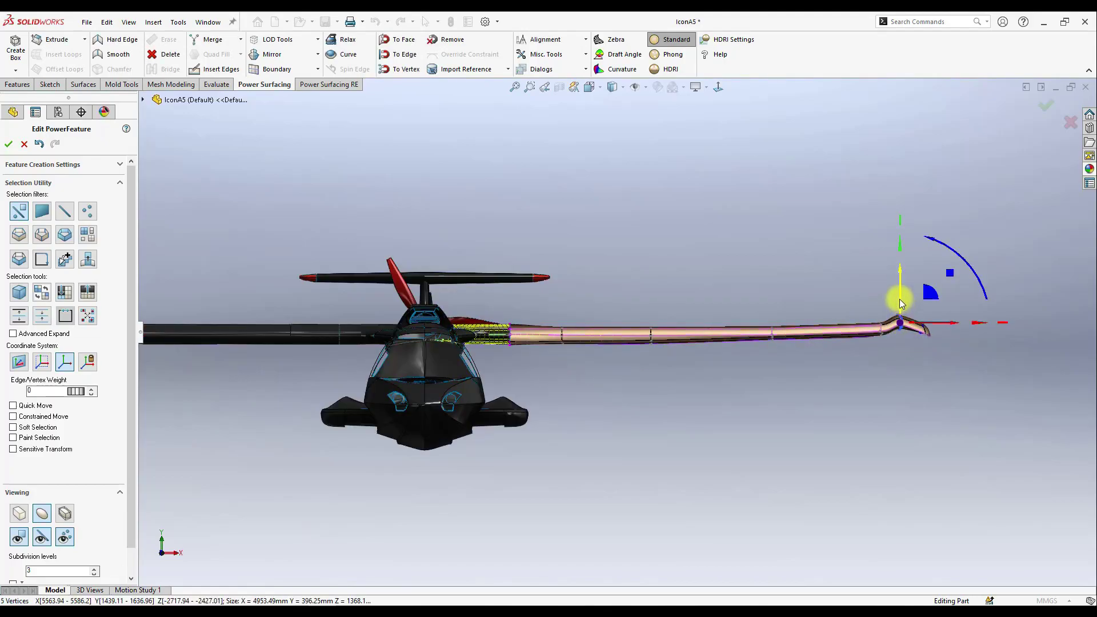
pyautogui.scroll(-3, 899, 305)
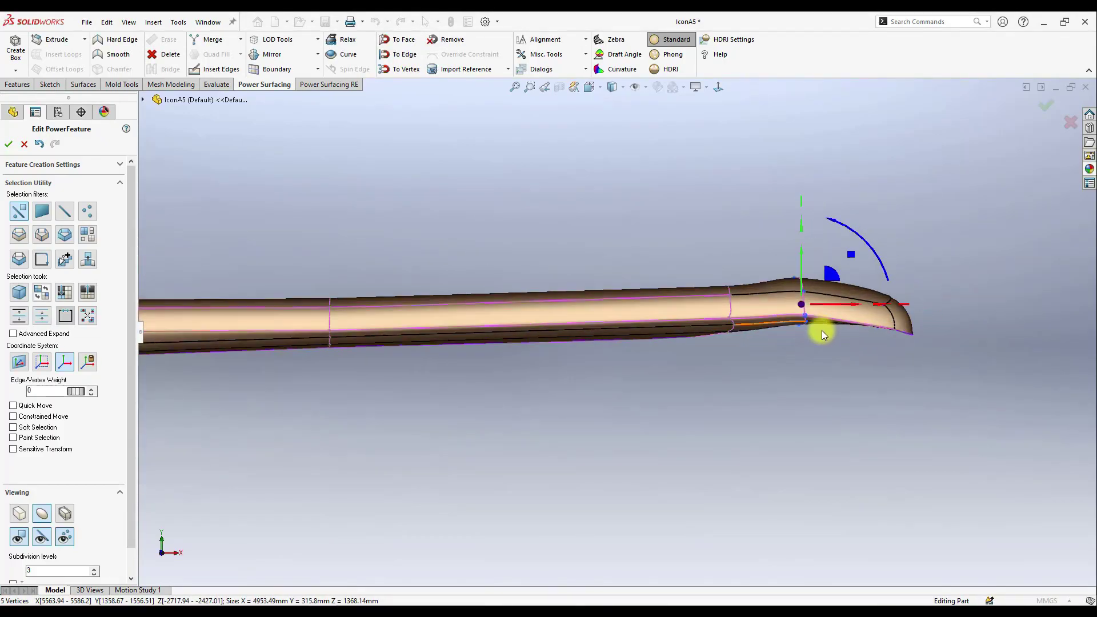
pyautogui.moveTo(800, 263); pyautogui.dragTo(803, 275)
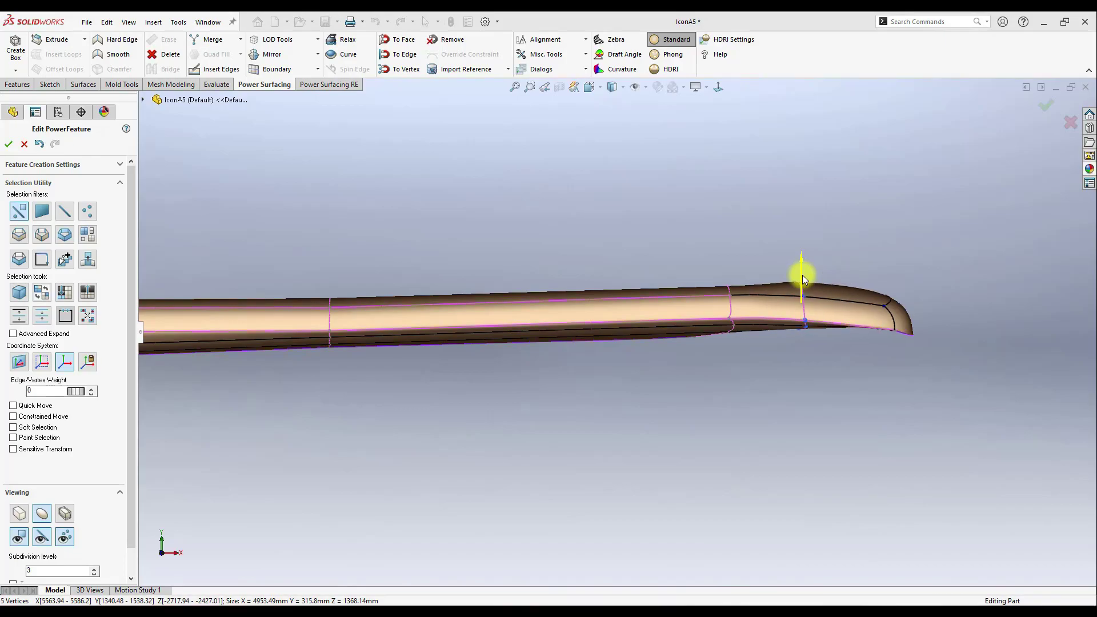
pyautogui.click(939, 371)
# - Select the two front faces of the wingtip and lower them with soft selection turned on
pyautogui.moveTo(904, 317); pyautogui.dragTo(834, 323, button='middle')
pyautogui.keyDown('shift'); pyautogui.click(910, 324); pyautogui.keyUp('shift')
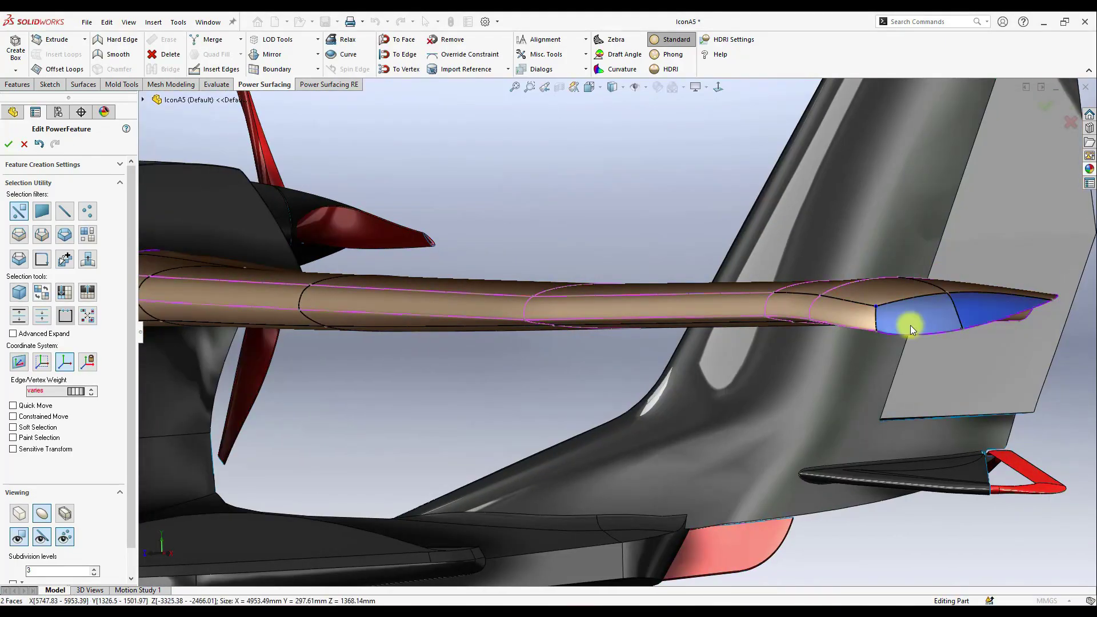
pyautogui.moveTo(909, 325); pyautogui.dragTo(949, 265, button='middle')
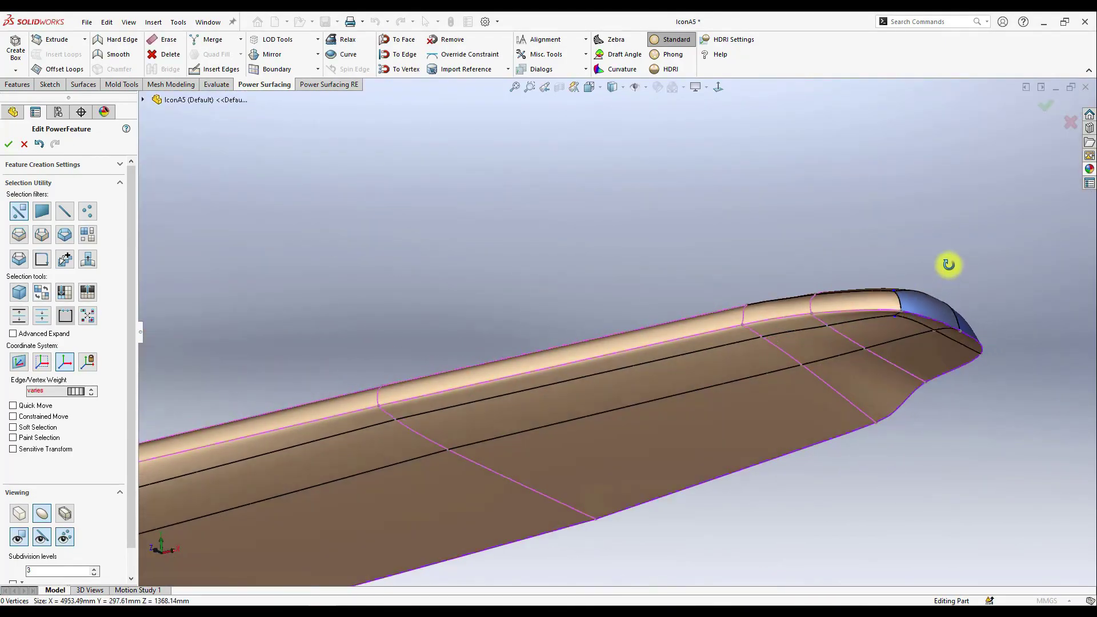
pyautogui.click(37, 427)
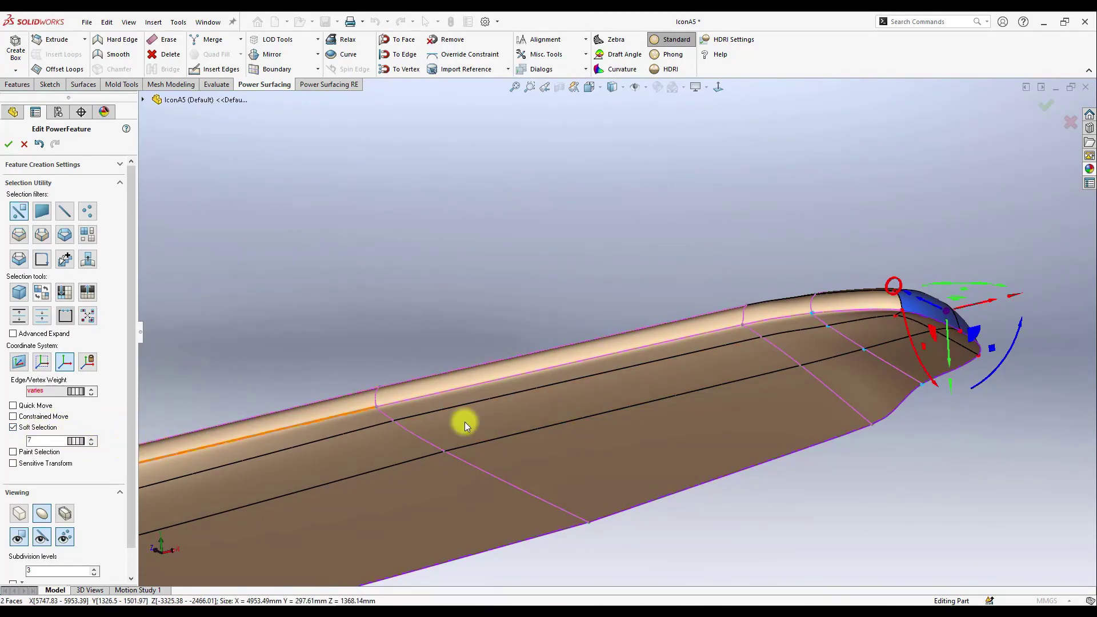
pyautogui.moveTo(948, 368); pyautogui.dragTo(938, 409)
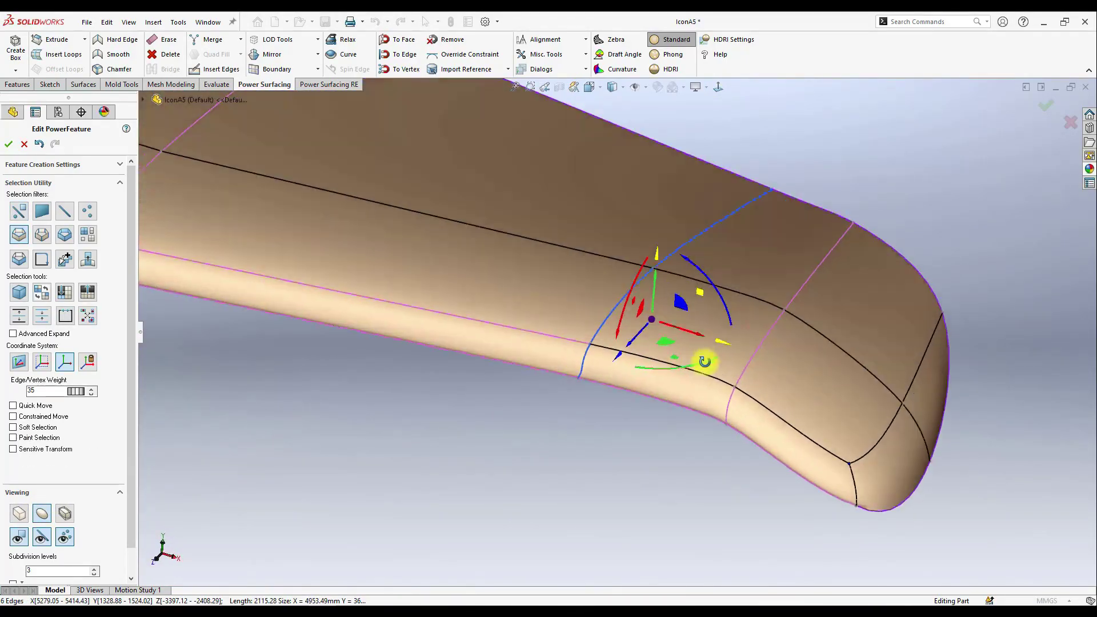
# - Offset the six-edge loop inboard of the wingtip bend by 5% to add a loop on each side
pyautogui.moveTo(704, 362); pyautogui.dragTo(690, 240, button='middle')
pyautogui.scroll(-4, 622, 297)
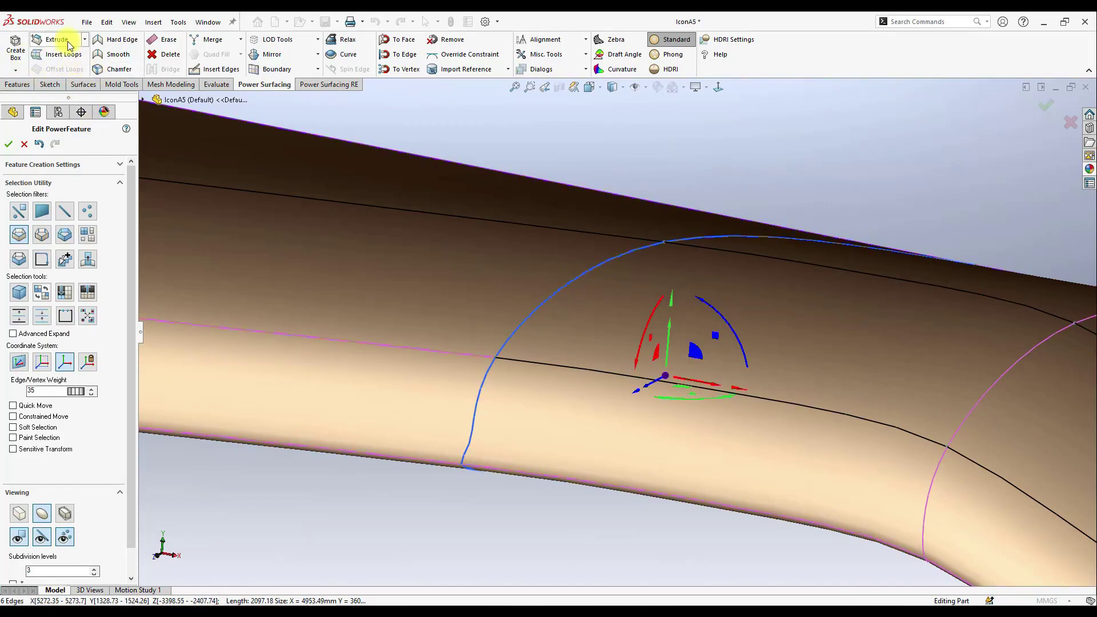
pyautogui.click(19, 513)
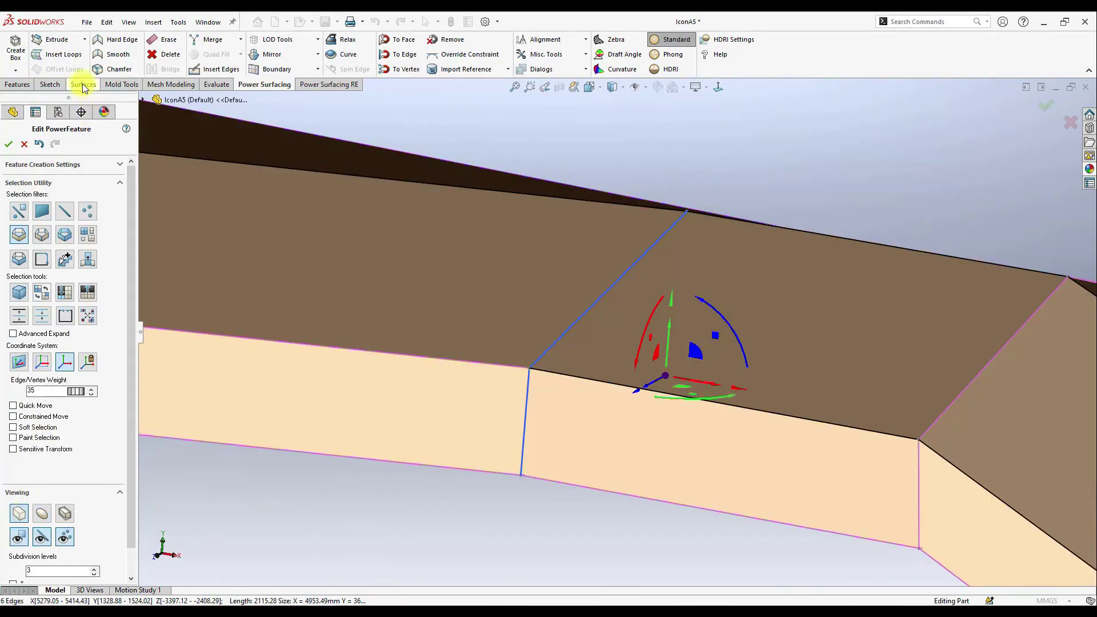
pyautogui.click(66, 41)
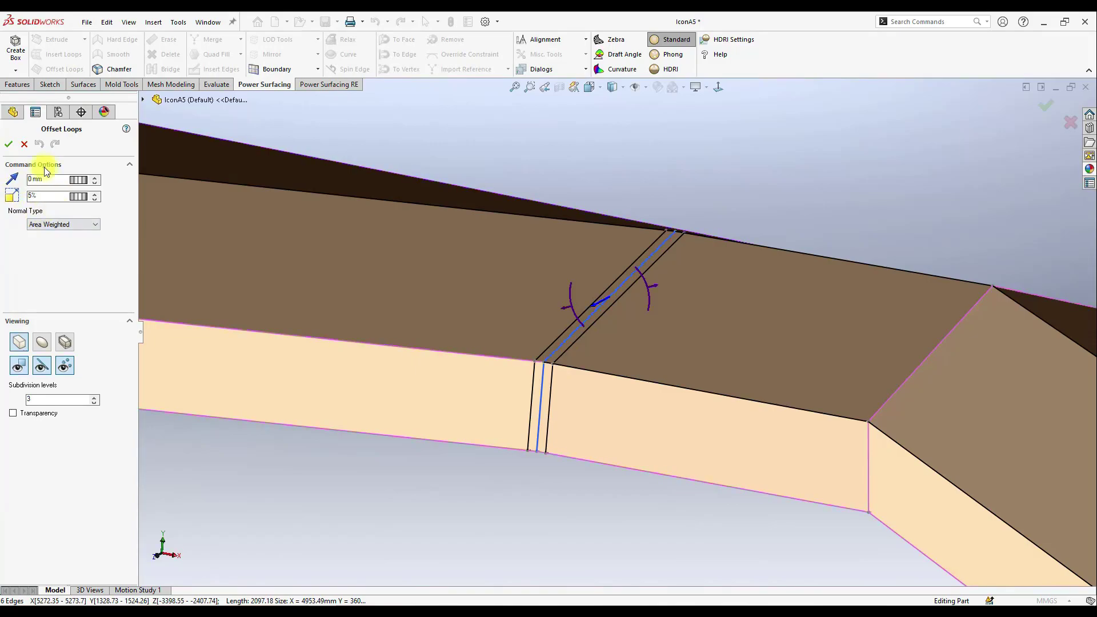
pyautogui.click(9, 144)
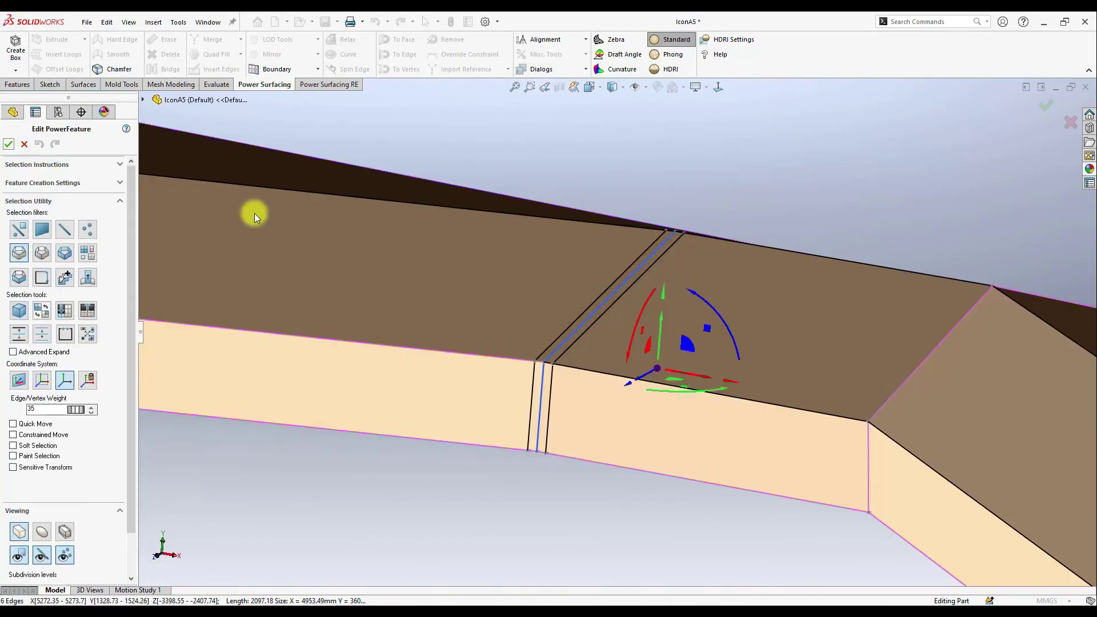
# - Select the three closely spaced edge loops inboard of the wingtip and set their edge weight to 52
pyautogui.rightClick(577, 318)
pyautogui.click(680, 299)
pyautogui.keyDown('ctrl'); pyautogui.click(606, 310); pyautogui.keyUp('ctrl')
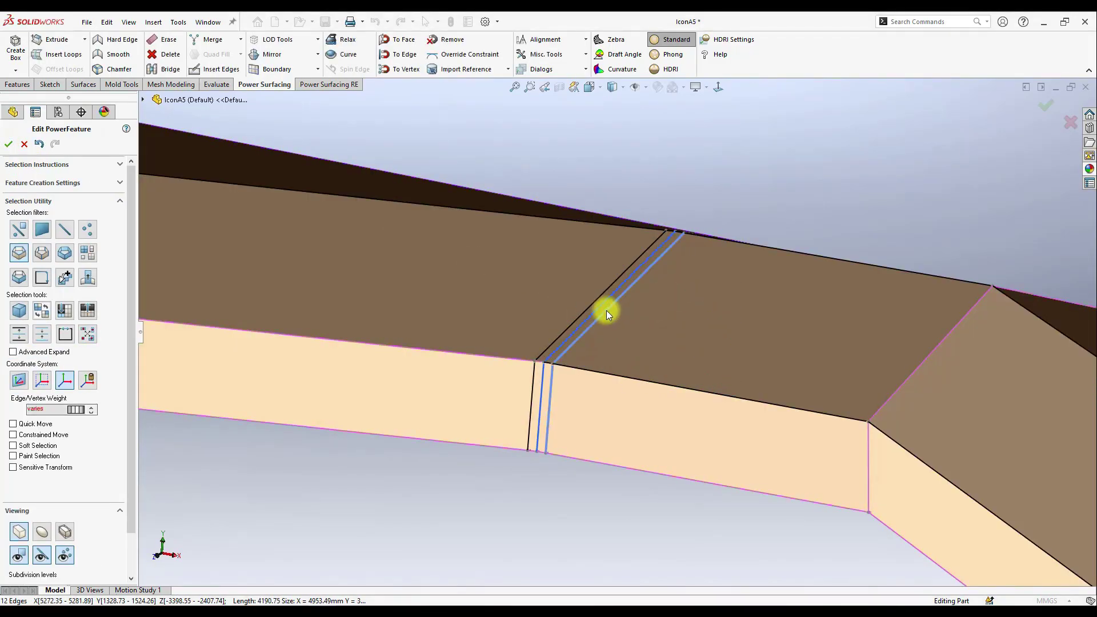
pyautogui.keyDown('ctrl'); pyautogui.click(588, 311); pyautogui.keyUp('ctrl')
pyautogui.scroll(-2, 588, 321)
pyautogui.moveTo(588, 321); pyautogui.dragTo(613, 333, button='middle')
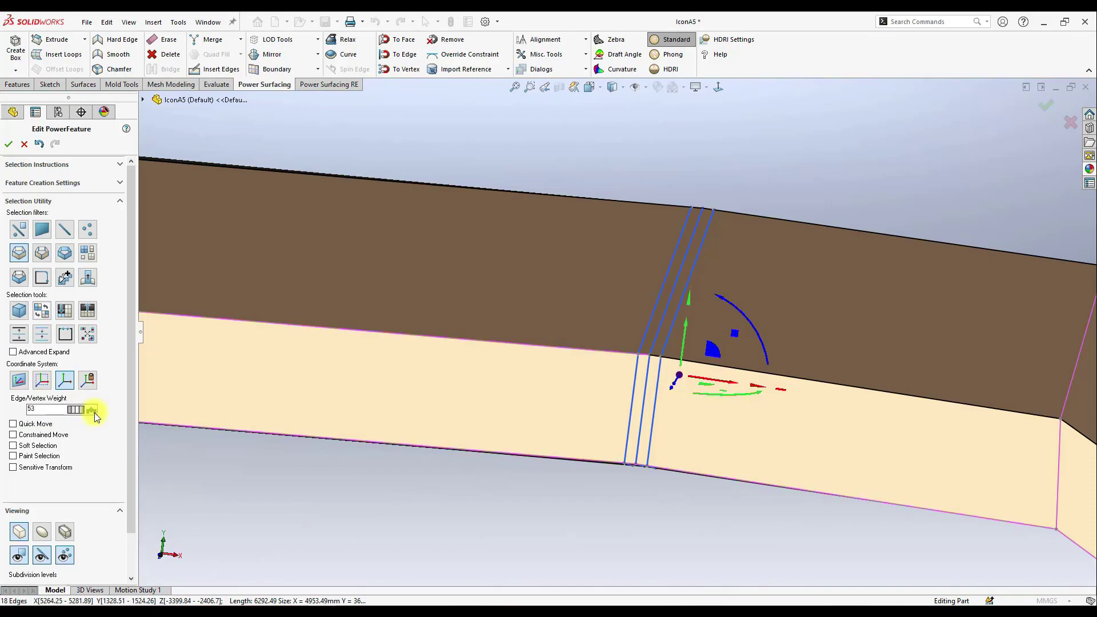
pyautogui.click(698, 479)
# - Scale the middle of the three loops inward to form a groove around the wing and show the smooth surface
pyautogui.click(644, 379)
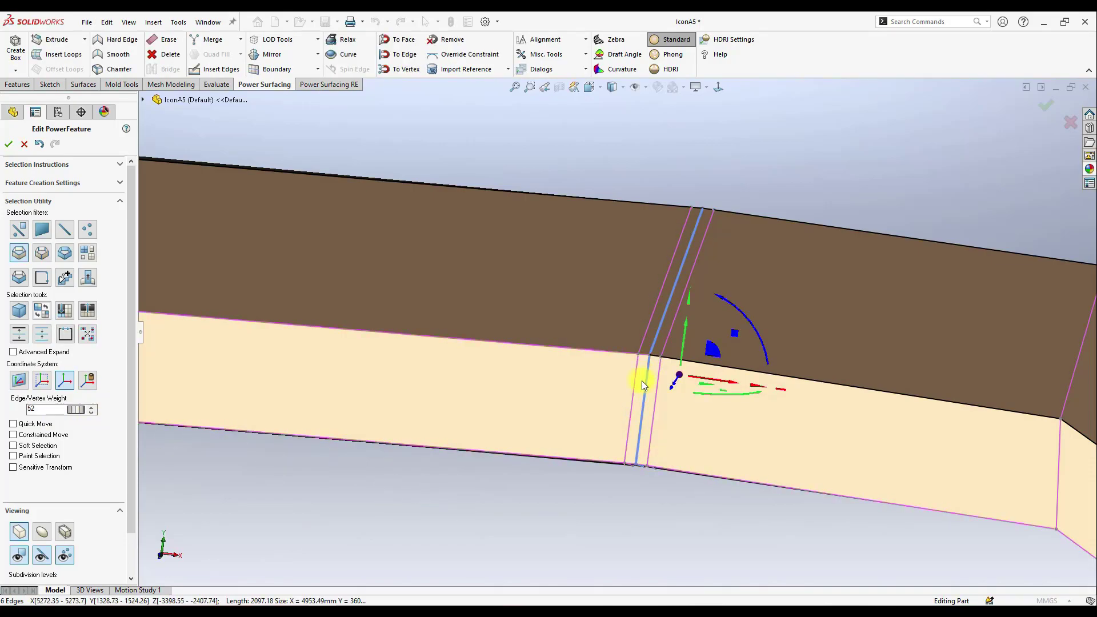
pyautogui.moveTo(687, 375)
pyautogui.mouseDown(button='middle')
pyautogui.moveTo(688, 350)
pyautogui.moveTo(689, 362)
pyautogui.mouseUp(button='middle')
pyautogui.moveTo(690, 368); pyautogui.dragTo(685, 411)
pyautogui.moveTo(684, 411); pyautogui.dragTo(564, 399, button='middle')
pyautogui.hotkey('ctrl', 'z')
pyautogui.click(43, 531)
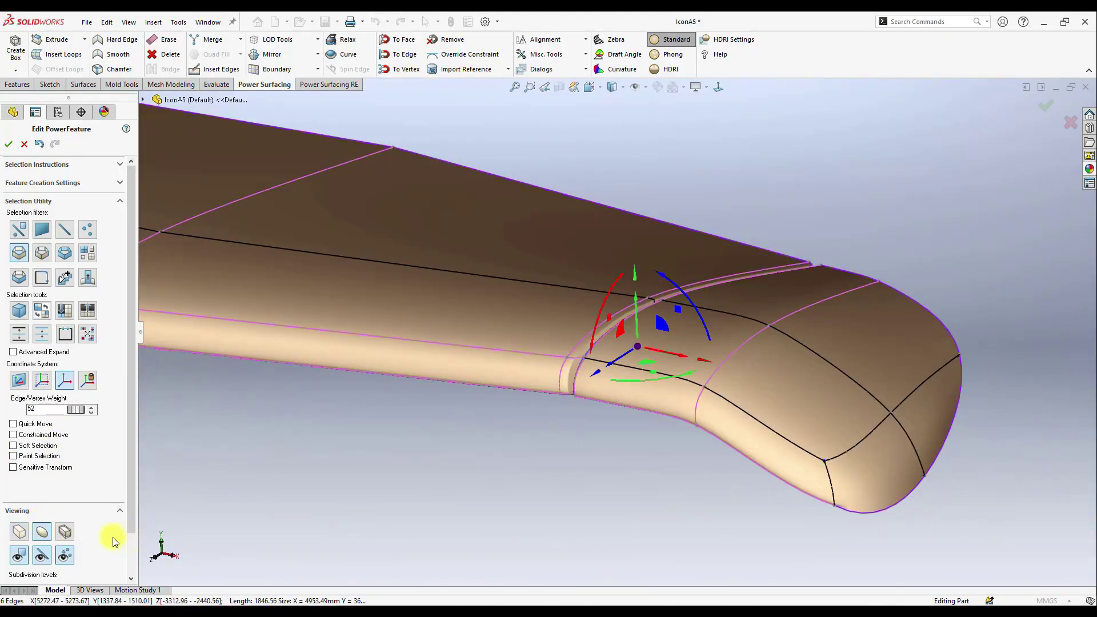
# - Hide the mesh edges and vertices and examine the smooth wing from the tip groove to the root transition
pyautogui.click(68, 558)
pyautogui.moveTo(529, 457); pyautogui.dragTo(585, 518, button='middle')
pyautogui.scroll(4, 569, 482)
pyautogui.moveTo(551, 448); pyautogui.dragTo(451, 399, button='middle')
pyautogui.scroll(2, 543, 348)
pyautogui.scroll(-5, 512, 299)
pyautogui.scroll(-3, 574, 383)
pyautogui.moveTo(573, 382); pyautogui.dragTo(580, 401, button='middle')
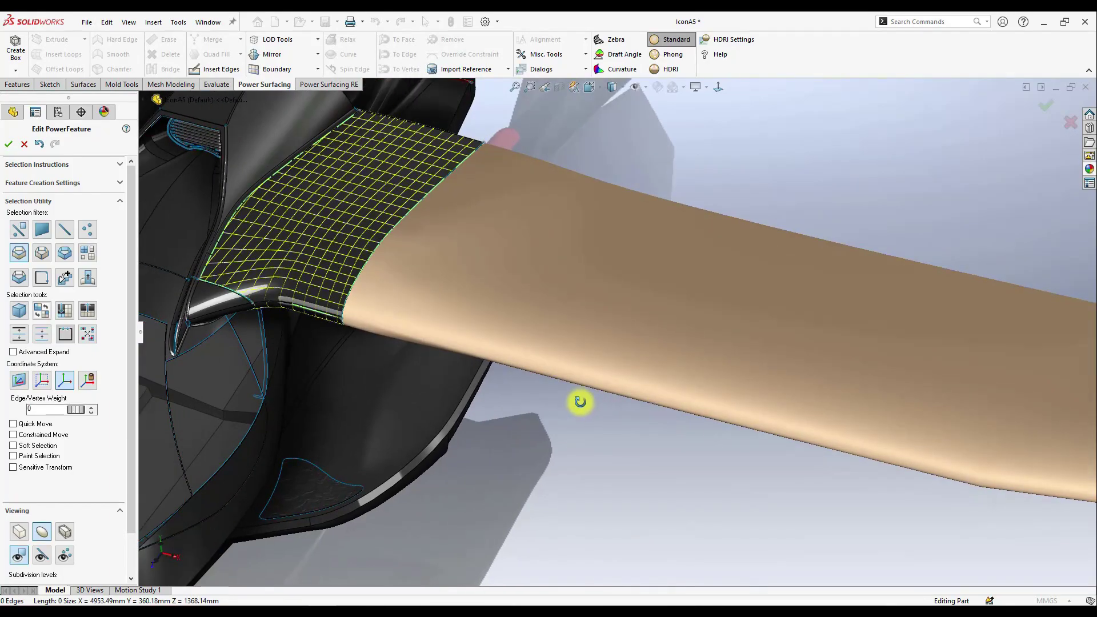
# - Show the mesh edges and vertices again and select the six-vertex loop at the wing root
pyautogui.click(58, 555)
pyautogui.scroll(-3, 379, 314)
pyautogui.press('s')
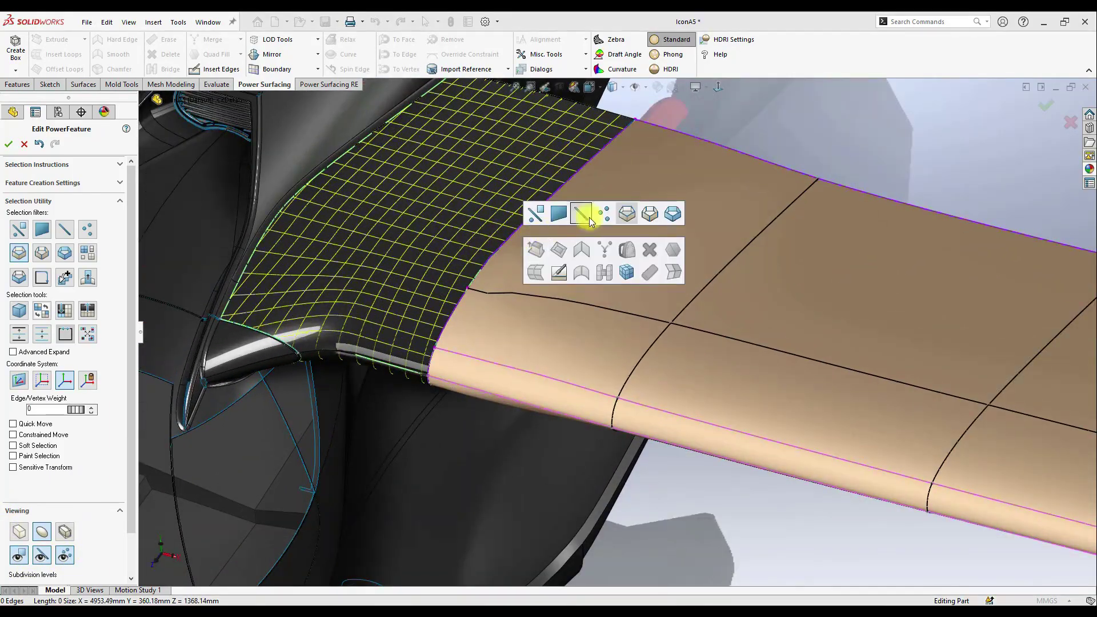
pyautogui.click(621, 215)
pyautogui.click(485, 264)
pyautogui.moveTo(503, 284); pyautogui.dragTo(470, 270, button='middle')
pyautogui.press('s')
pyautogui.click(502, 236)
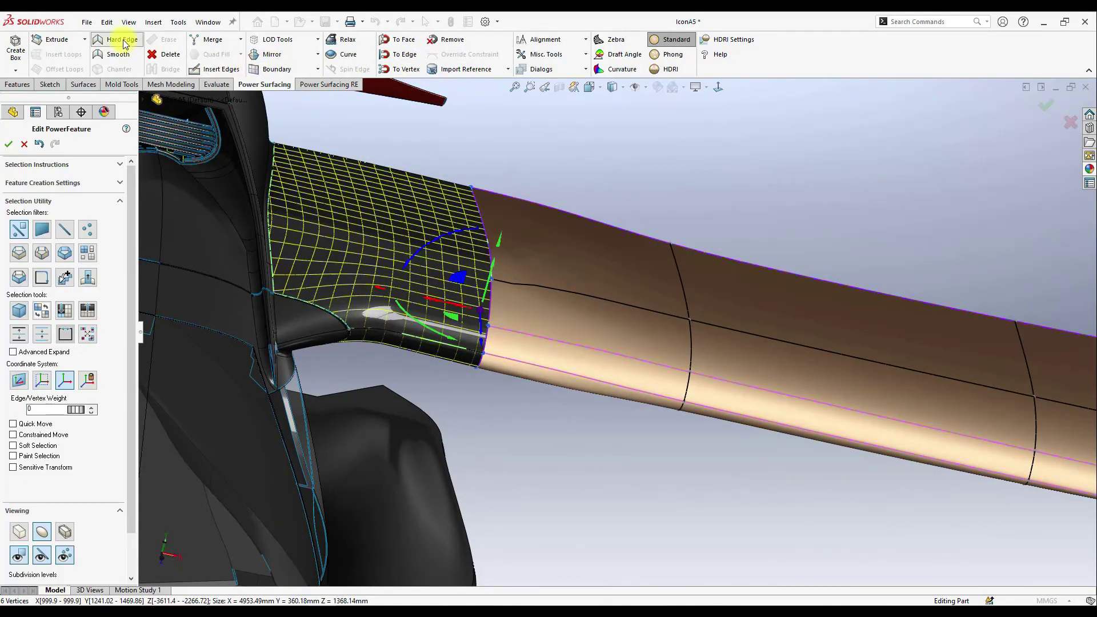
pyautogui.moveTo(323, 147); pyautogui.dragTo(499, 374, button='middle')
pyautogui.scroll(5, 499, 371)
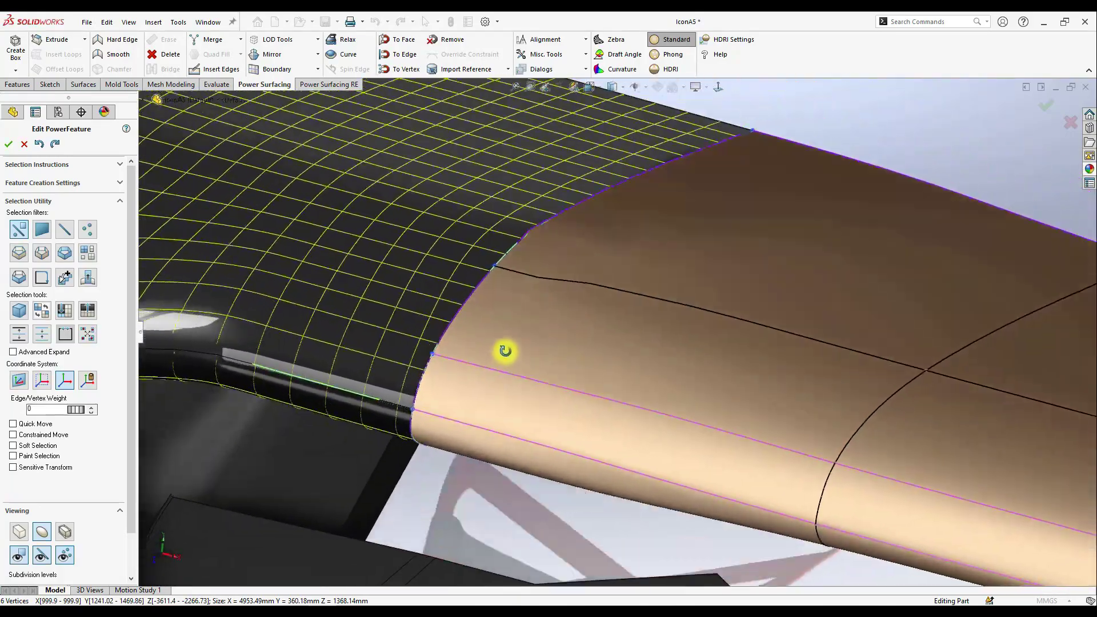
# - In back view, select the four trailing-edge segments from the root to the tip groove and flatten them to one height
pyautogui.scroll(5, 784, 361)
pyautogui.moveTo(783, 361); pyautogui.dragTo(572, 393, button='middle')
pyautogui.click(717, 90)
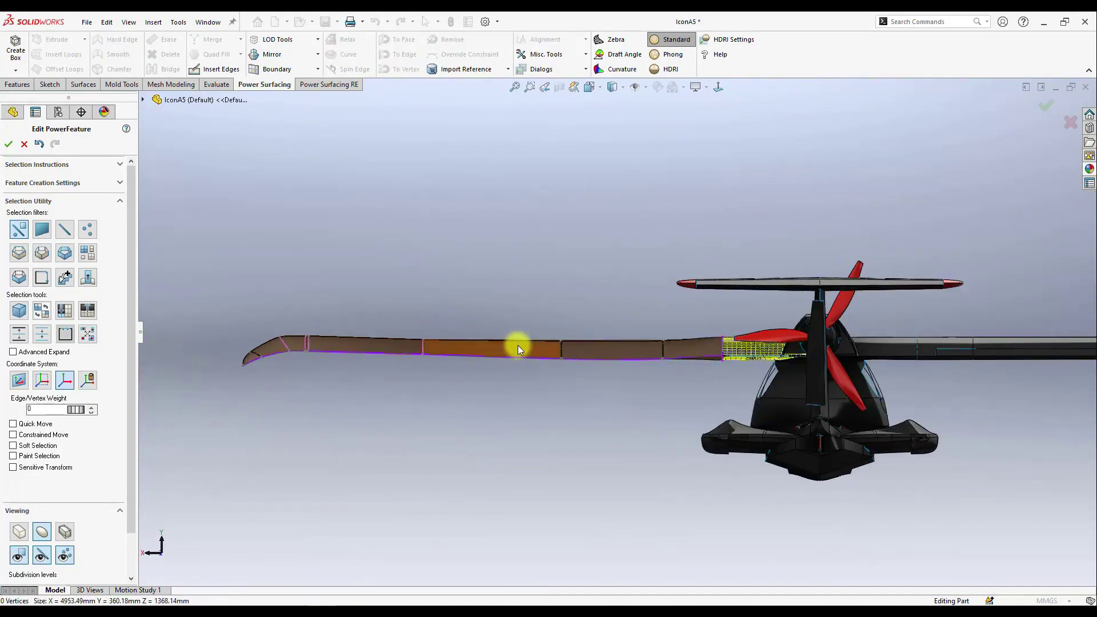
pyautogui.click(583, 360)
pyautogui.keyDown('ctrl'); pyautogui.click(729, 359); pyautogui.keyUp('ctrl')
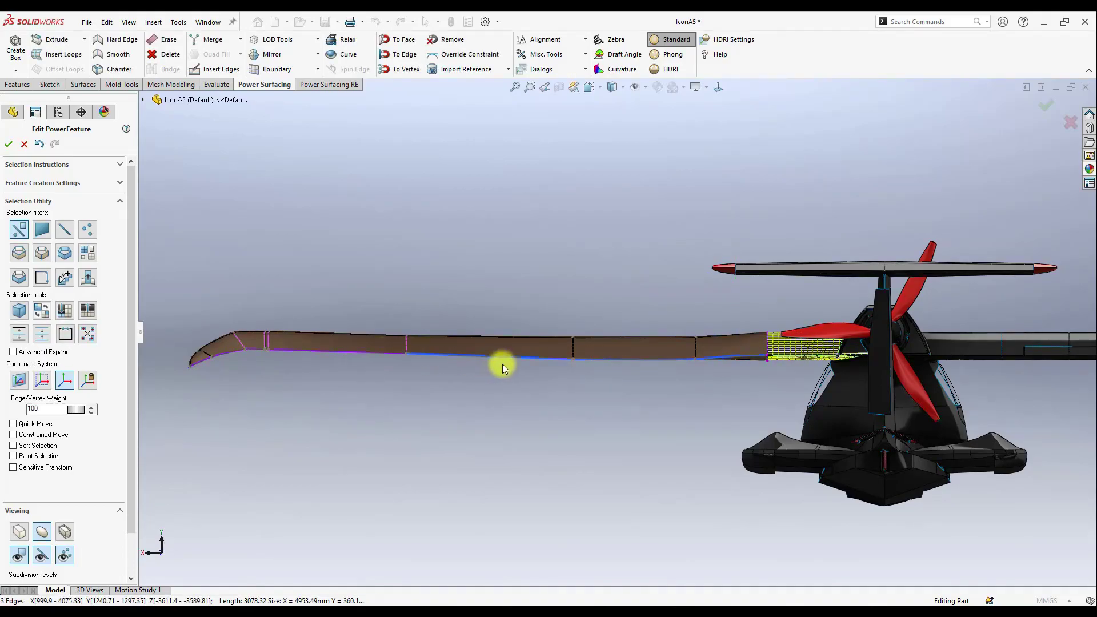
pyautogui.click(390, 356)
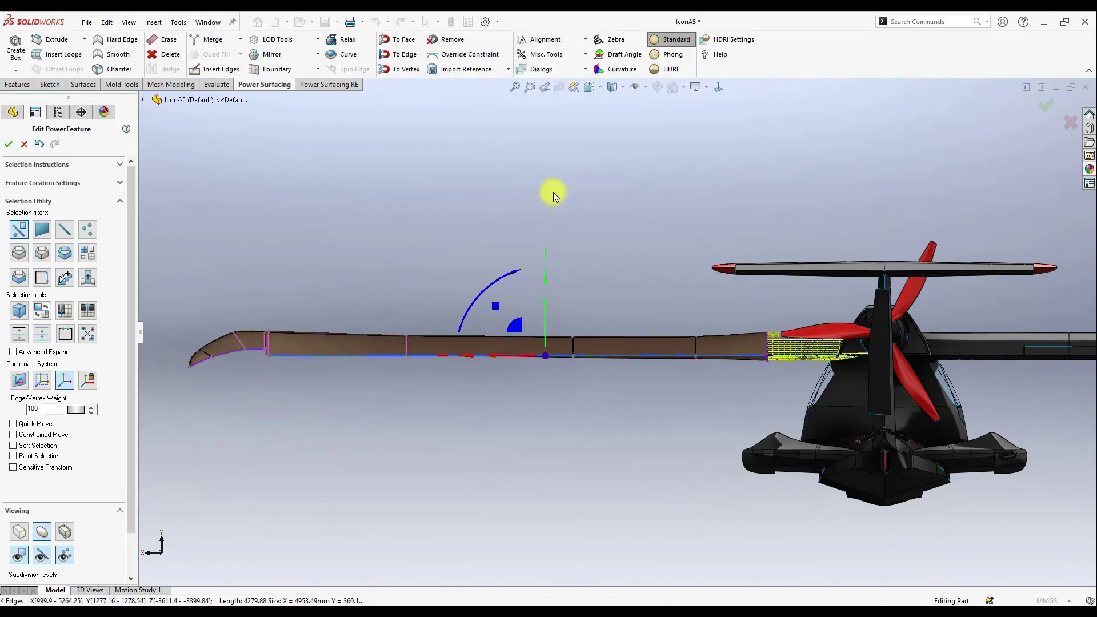
pyautogui.press('Escape')
# - Raise the trailing-edge vertex on the inboard side of the groove by about 40 mm
pyautogui.scroll(-1, 420, 369)
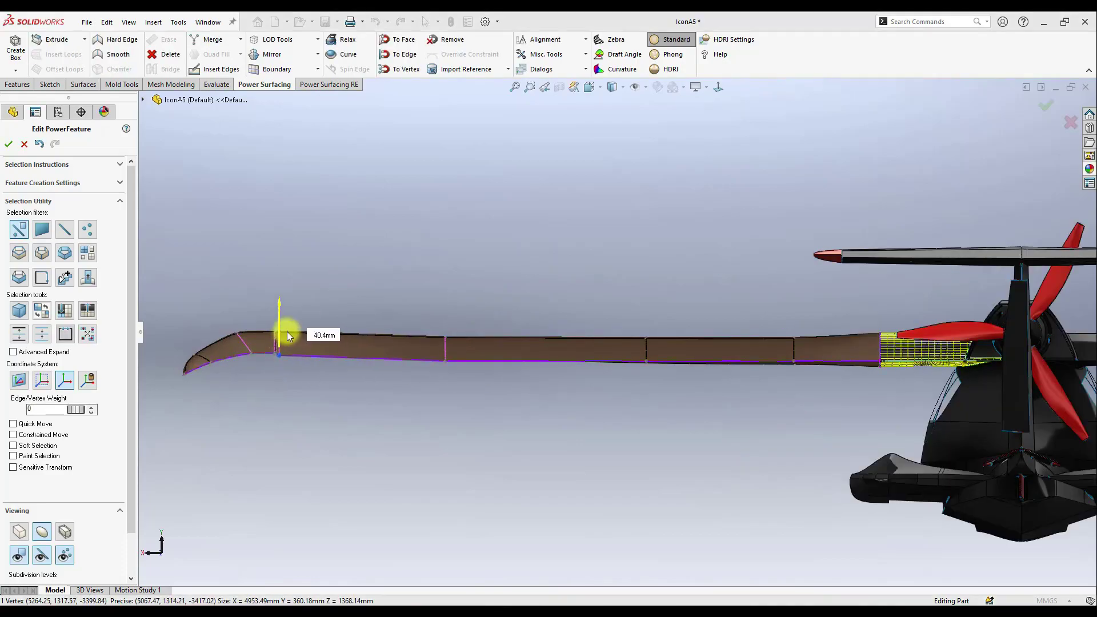
pyautogui.scroll(-8, 242, 356)
pyautogui.click(475, 316)
pyautogui.scroll(10, 592, 334)
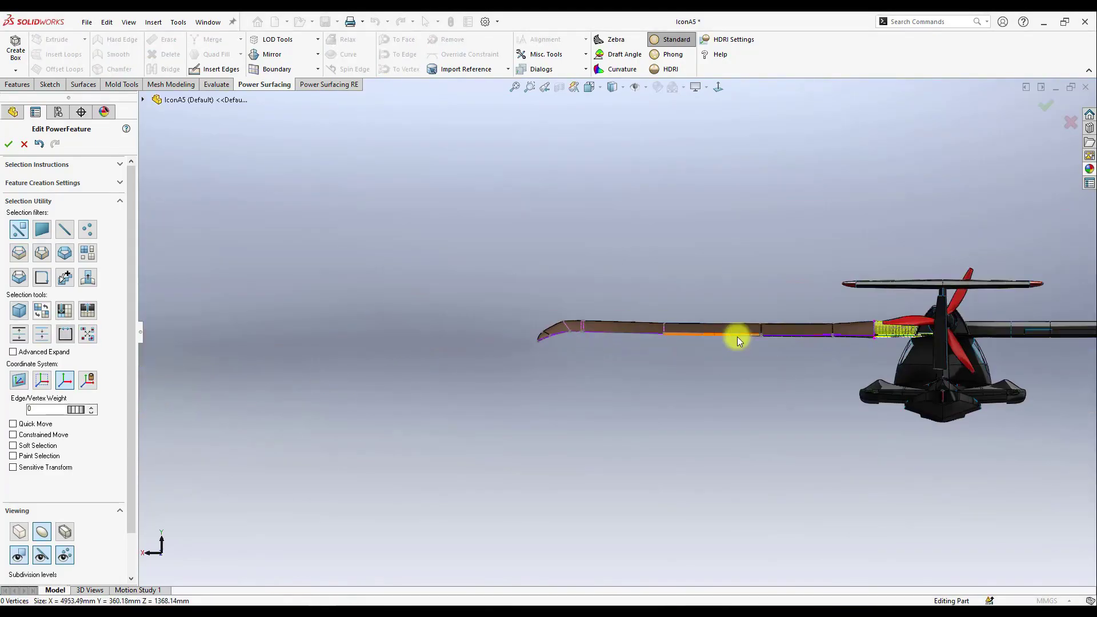
pyautogui.scroll(-6, 565, 329)
# - Raise the trailing-edge vertex at the wingtip bend
pyautogui.click(612, 339)
pyautogui.click(586, 338)
pyautogui.moveTo(584, 303); pyautogui.dragTo(580, 286)
pyautogui.moveTo(634, 366); pyautogui.dragTo(668, 287, button='middle')
pyautogui.scroll(-4, 577, 331)
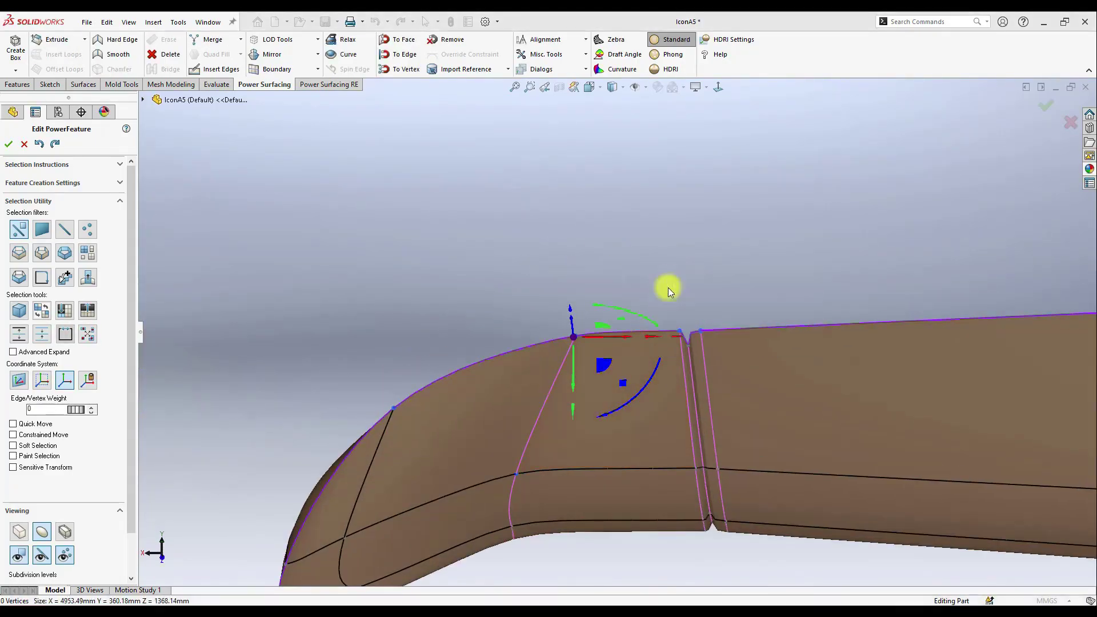
# - Select four faces outboard of the groove on the wingtip's trailing side and move them vertically by about 20 mm
pyautogui.click(622, 395)
pyautogui.keyDown('ctrl'); pyautogui.click(701, 417); pyautogui.keyUp('ctrl')
pyautogui.keyDown('ctrl'); pyautogui.click(448, 466); pyautogui.keyUp('ctrl')
pyautogui.moveTo(628, 457); pyautogui.dragTo(659, 461, button='middle')
pyautogui.scroll(4, 577, 451)
pyautogui.moveTo(583, 440); pyautogui.dragTo(549, 468, button='middle')
pyautogui.moveTo(581, 503); pyautogui.dragTo(588, 492)
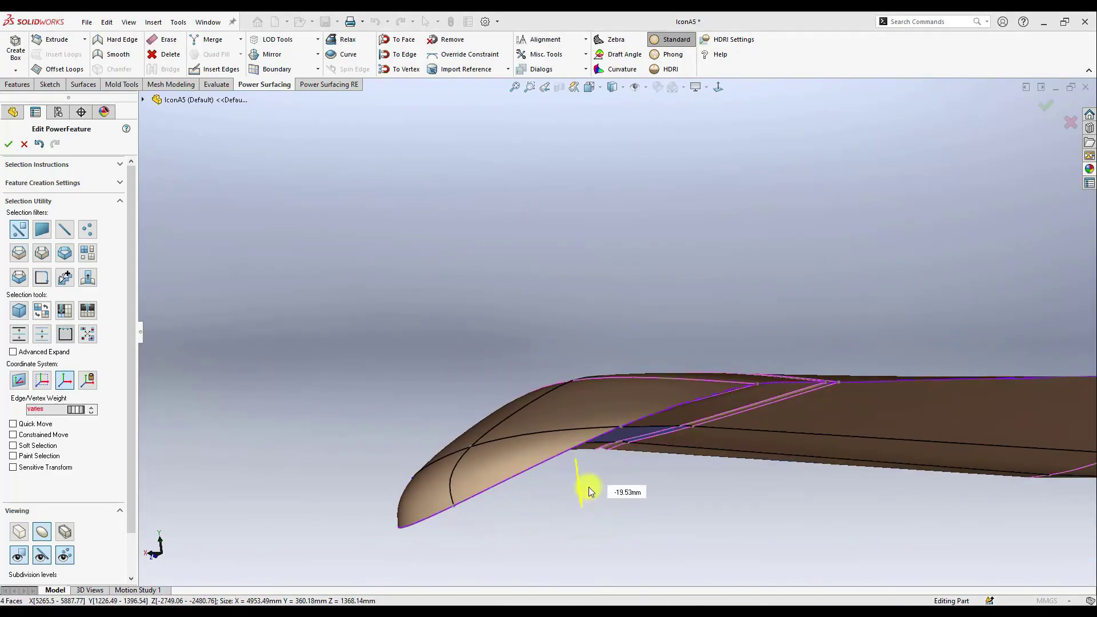
# - Select the trailing-side edges beside the groove and raise them slightly in back view
pyautogui.moveTo(594, 400); pyautogui.dragTo(608, 300, button='middle')
pyautogui.click(609, 300)
pyautogui.click(625, 456)
pyautogui.scroll(-4, 651, 457)
pyautogui.keyDown('ctrl'); pyautogui.click(649, 430); pyautogui.keyUp('ctrl')
pyautogui.scroll(4, 635, 431)
pyautogui.moveTo(568, 325); pyautogui.dragTo(568, 310)
pyautogui.click(555, 378)
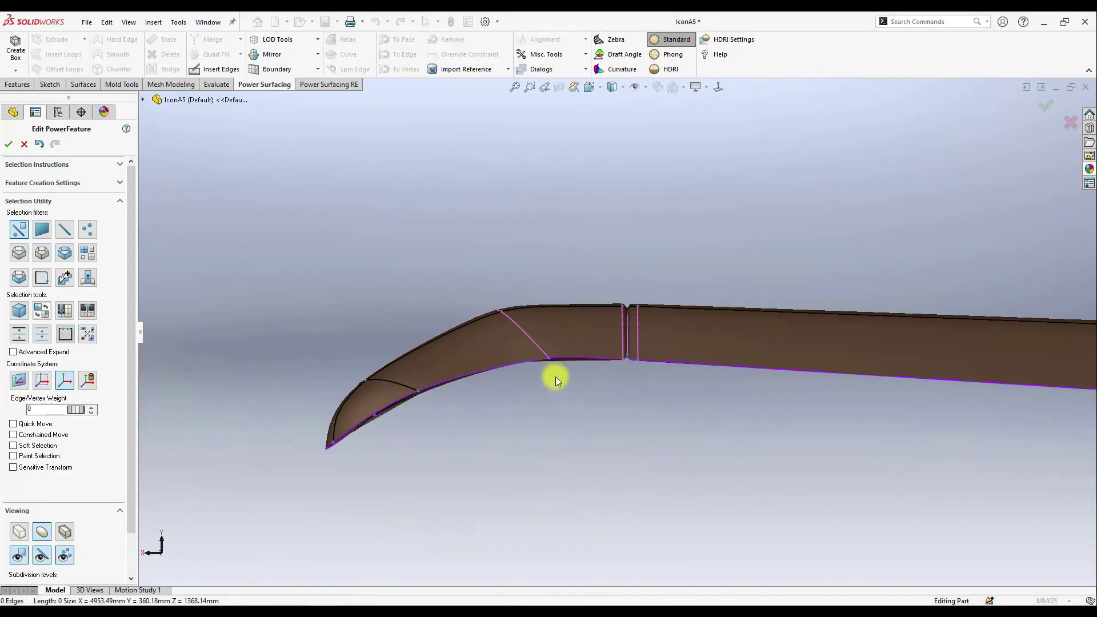
# - Display the wing as a control mesh with 50% transparency and reposition the trailing-edge vertex at the wingtip bend
pyautogui.click(551, 361)
pyautogui.scroll(-3, 66, 486)
pyautogui.click(13, 555)
pyautogui.scroll(-4, 525, 348)
pyautogui.click(19, 484)
pyautogui.moveTo(397, 378); pyautogui.dragTo(390, 371)
pyautogui.scroll(1, 366, 400)
# - Lower the trailing-edge vertex outboard of the wingtip bend to follow the droop
pyautogui.click(329, 417)
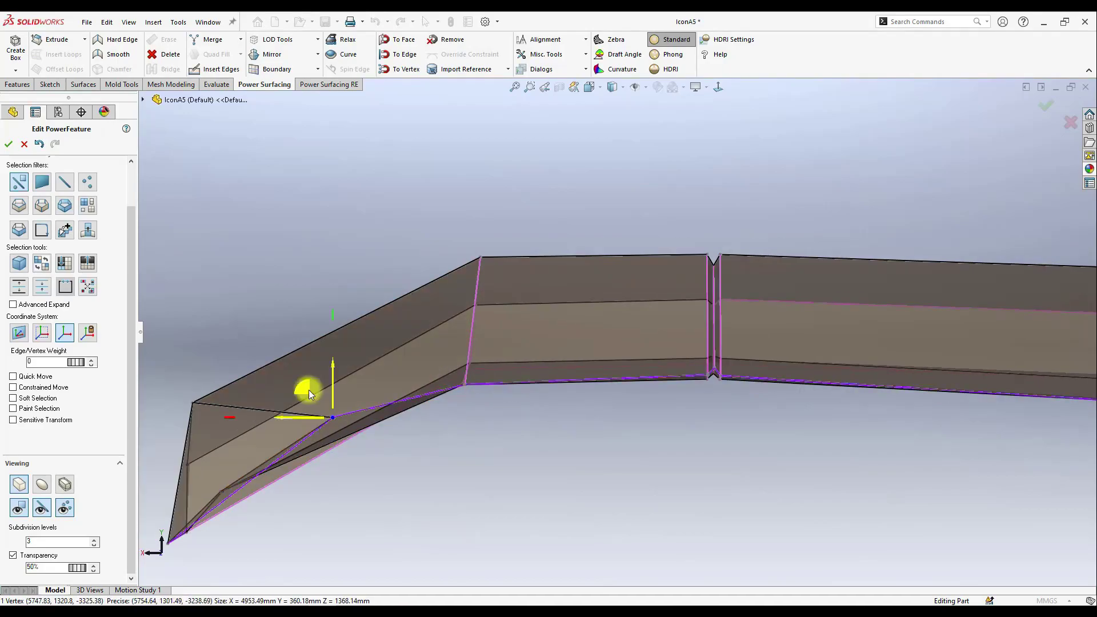
pyautogui.moveTo(306, 389); pyautogui.dragTo(308, 411)
pyautogui.scroll(3, 369, 448)
pyautogui.scroll(5, 516, 337)
pyautogui.scroll(-6, 516, 337)
# - Adjust the height of the lower vertices at the groove and the four lower vertices at the wingtip bend
pyautogui.moveTo(591, 306); pyautogui.dragTo(616, 334)
pyautogui.doubleClick(477, 295)
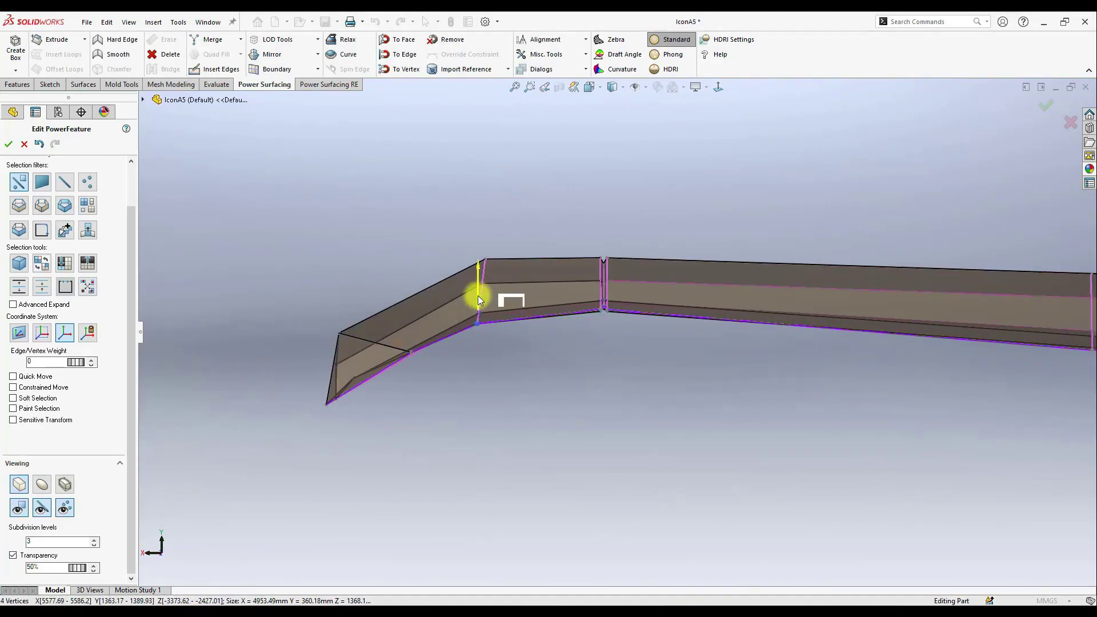
pyautogui.click(491, 354)
# - Check the control mesh against the whole aircraft and accept the edited Power Surfacing wing feature
pyautogui.scroll(8, 617, 334)
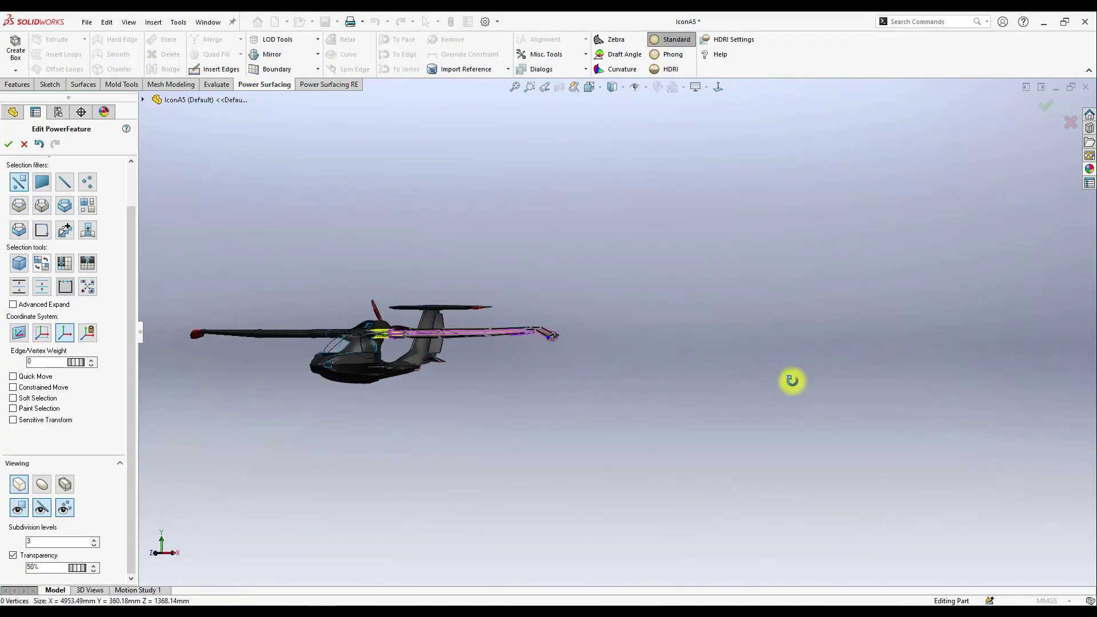
pyautogui.moveTo(792, 380); pyautogui.dragTo(852, 404, button='middle')
pyautogui.scroll(5, 852, 404)
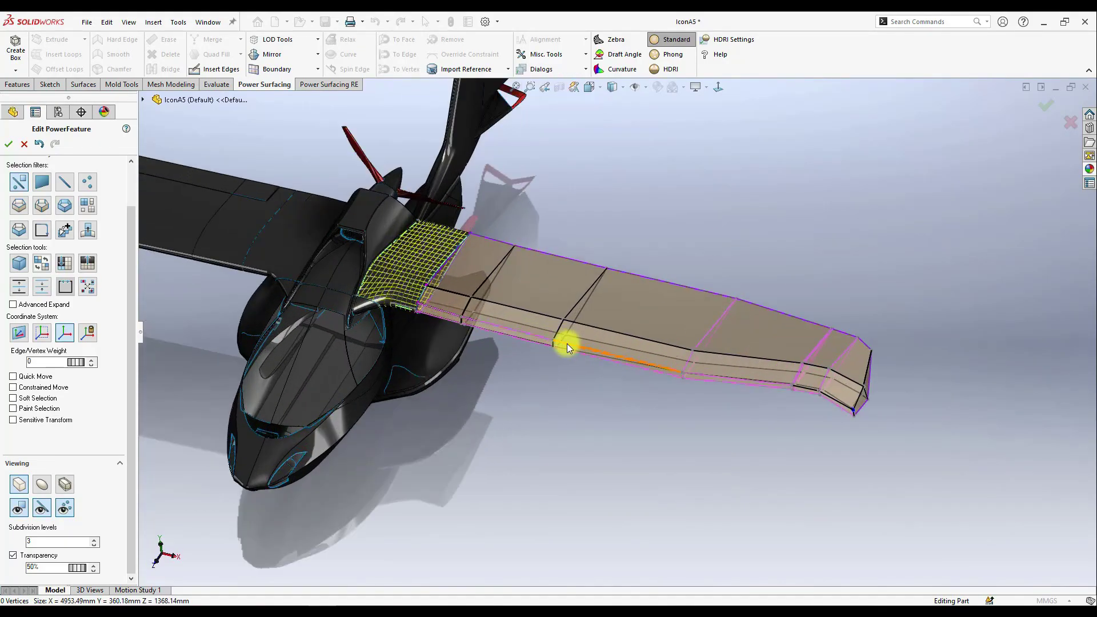
pyautogui.moveTo(566, 344); pyautogui.dragTo(602, 405, button='middle')
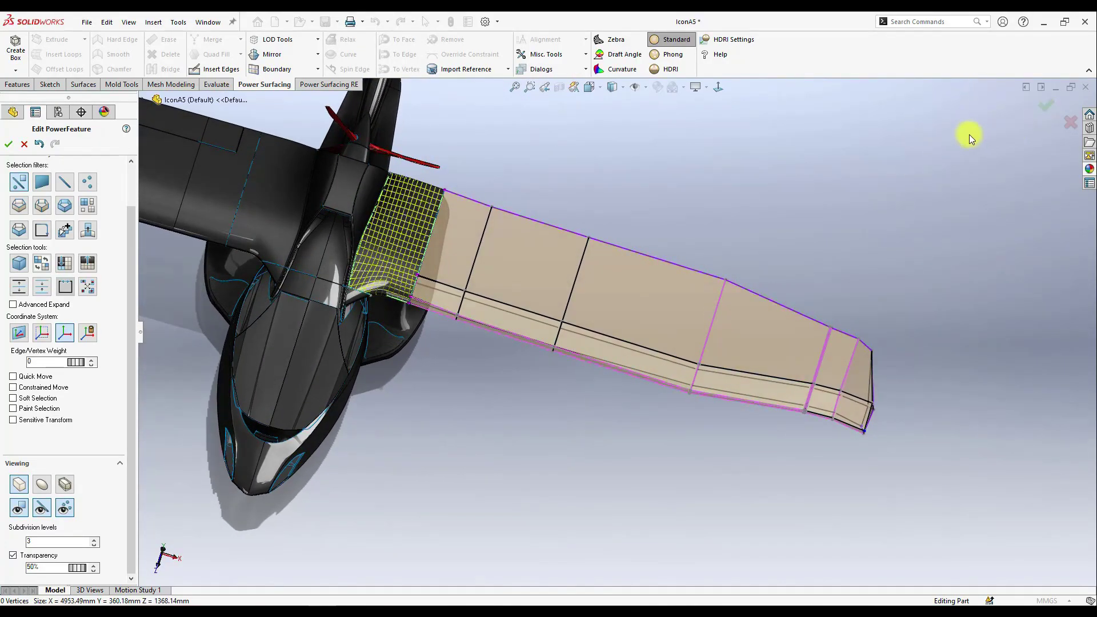
pyautogui.scroll(5, 553, 266)
pyautogui.scroll(-4, 523, 247)
pyautogui.moveTo(653, 242); pyautogui.dragTo(657, 213, button='middle')
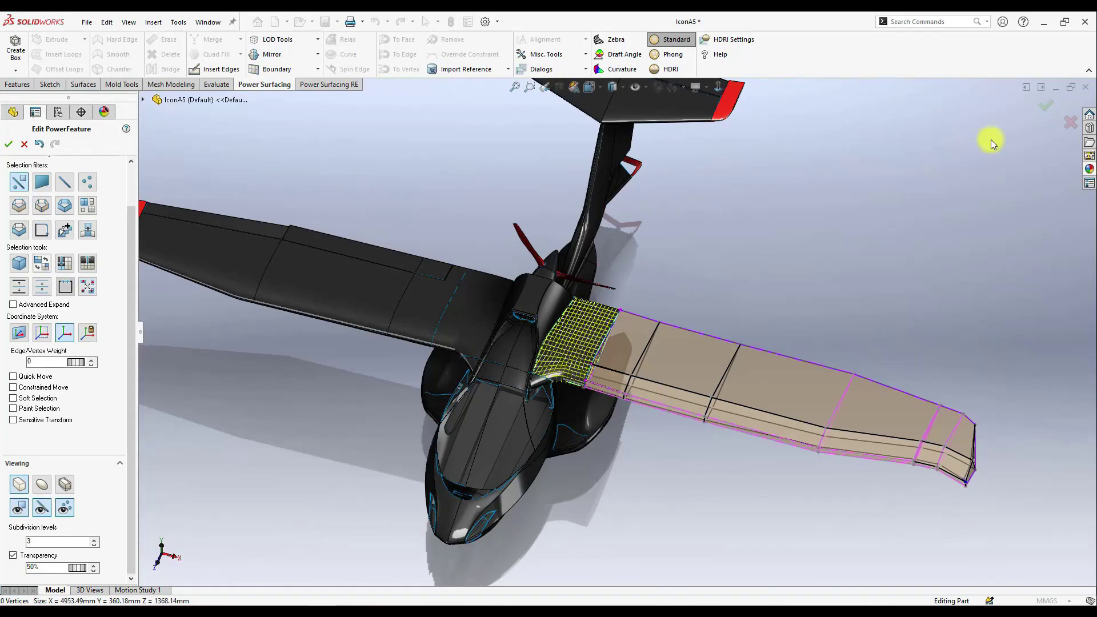
pyautogui.click(1047, 104)
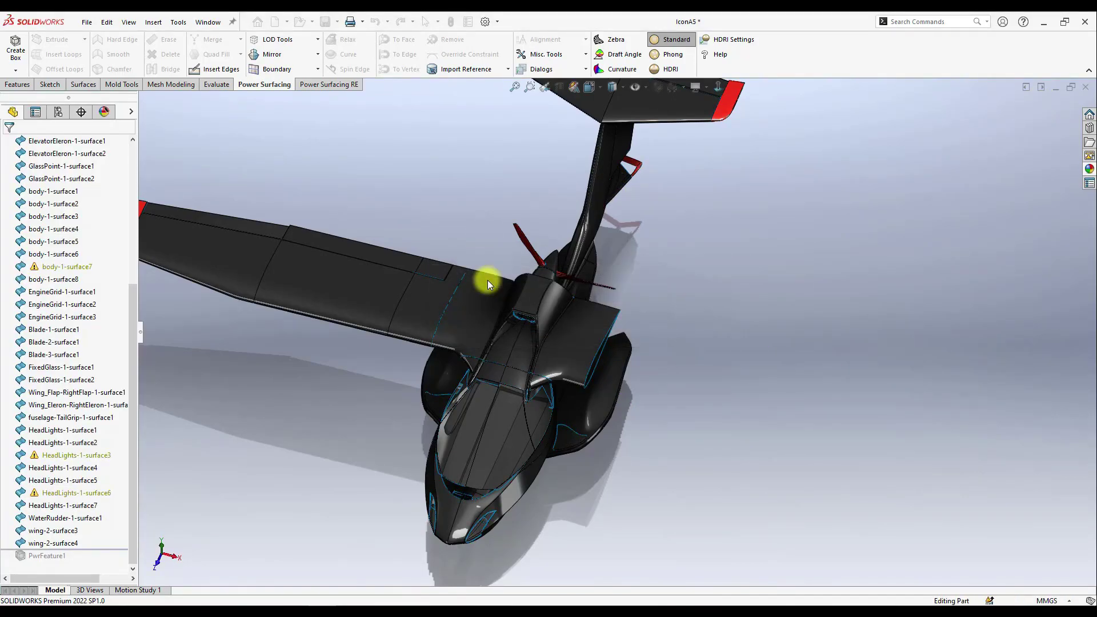
# - Apply a glossy black appearance from the appearance library at part level so the new wing matches the aircraft
pyautogui.moveTo(632, 274); pyautogui.dragTo(692, 258, button='middle')
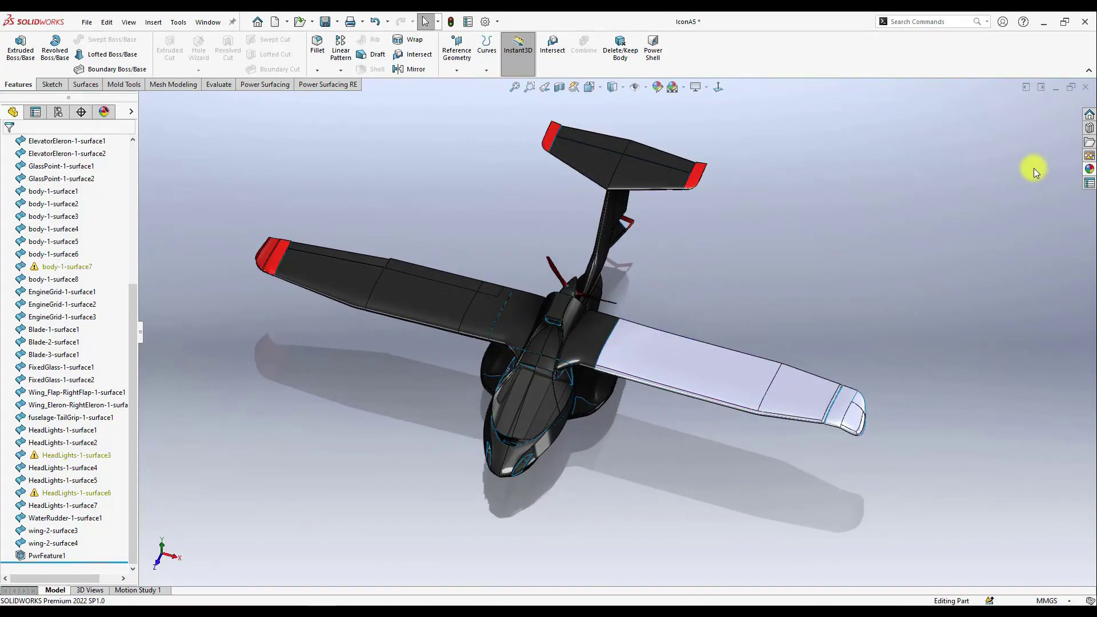
pyautogui.click(1089, 168)
pyautogui.moveTo(947, 354); pyautogui.dragTo(661, 354)
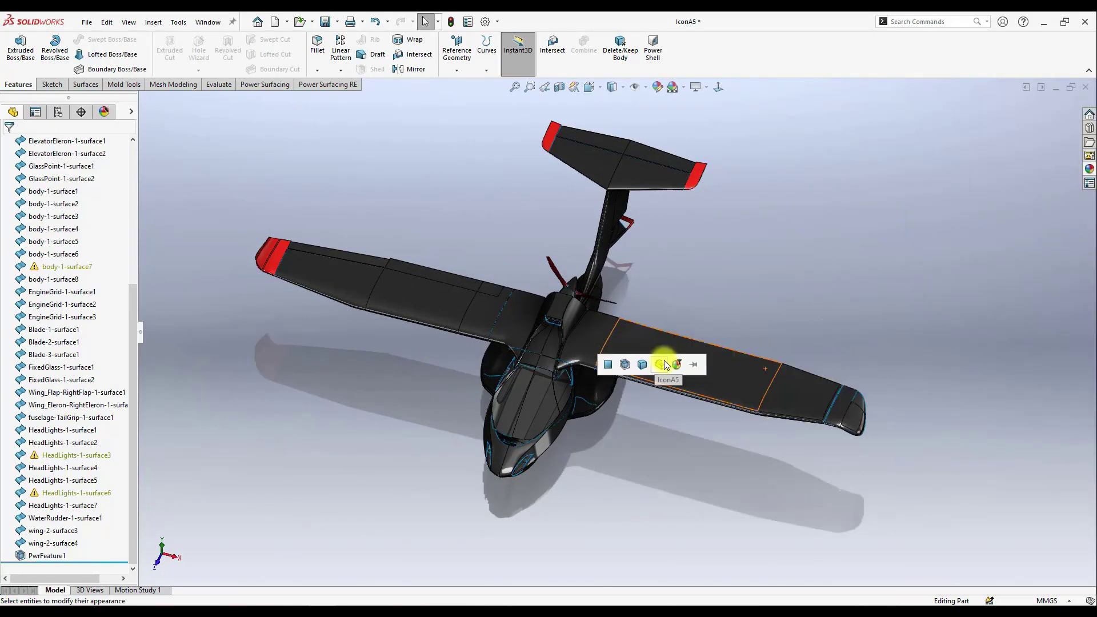
pyautogui.click(661, 366)
# - Examine the finished black wing, mainly the groove and the rounded, drooped wingtip, from several angles
pyautogui.moveTo(686, 282); pyautogui.dragTo(662, 245, button='middle')
pyautogui.scroll(-8, 769, 409)
pyautogui.middleClick(764, 360)
pyautogui.moveTo(764, 360); pyautogui.dragTo(741, 325, button='middle')
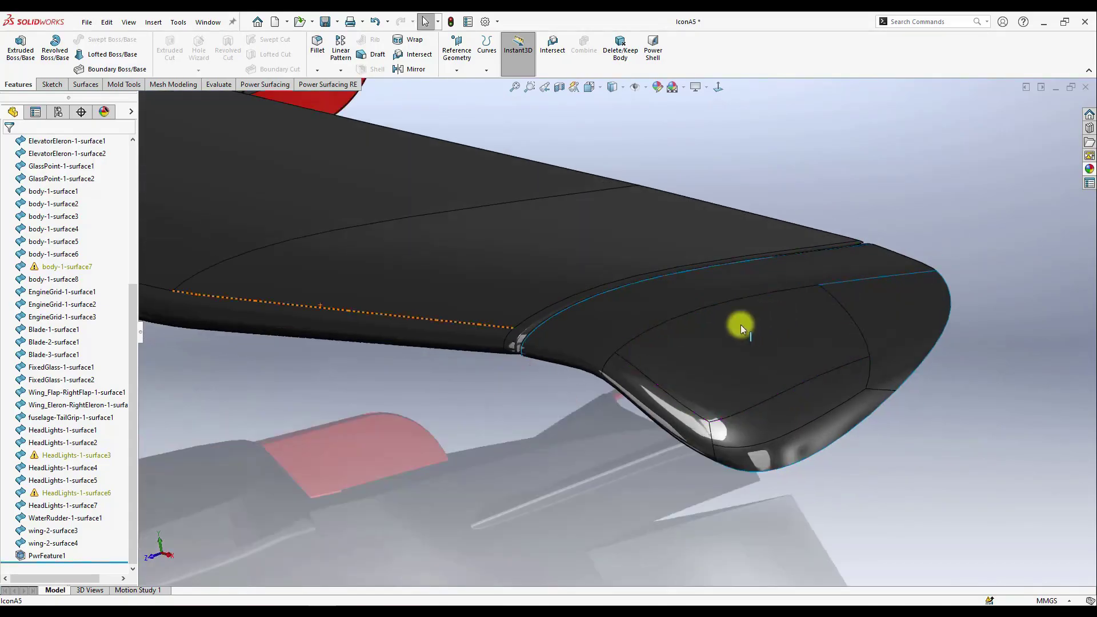
pyautogui.scroll(3, 614, 327)
pyautogui.scroll(-4, 600, 316)
pyautogui.moveTo(609, 310); pyautogui.dragTo(588, 151, button='middle')
pyautogui.scroll(5, 585, 149)
pyautogui.moveTo(471, 305); pyautogui.dragTo(480, 540, button='middle')
pyautogui.scroll(4, 465, 437)
pyautogui.scroll(-8, 700, 412)
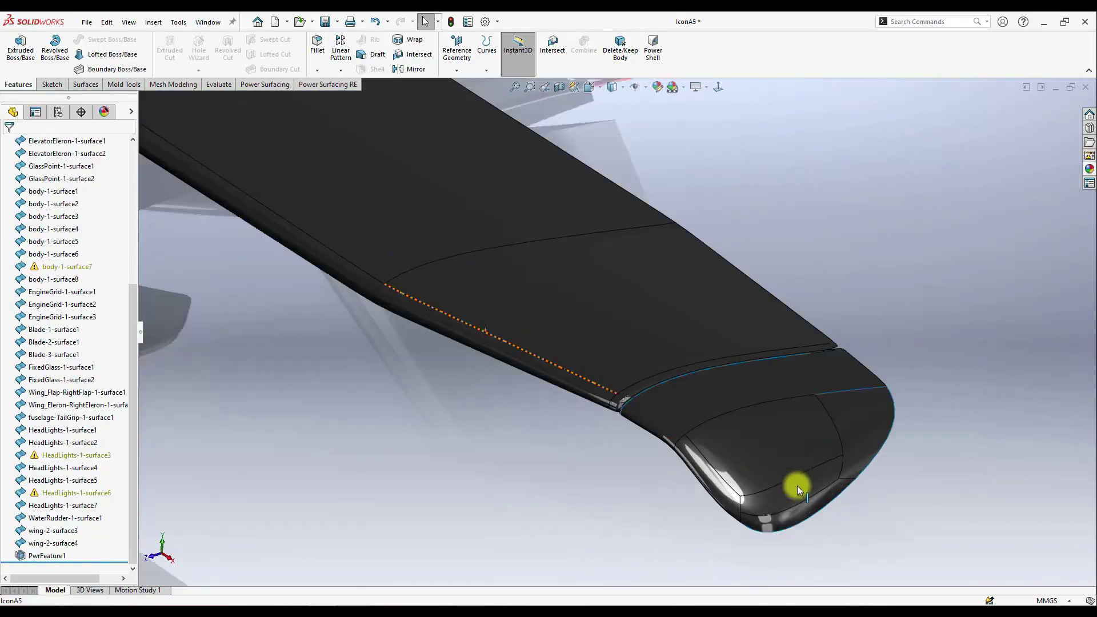
# - Inspect the wing's upper surface near the root and open the Power Surfacing wing feature for editing
pyautogui.moveTo(795, 490); pyautogui.dragTo(399, 322, button='middle')
pyautogui.scroll(-5, 399, 323)
pyautogui.scroll(5, 399, 322)
pyautogui.moveTo(424, 362)
pyautogui.mouseDown(button='middle')
pyautogui.moveTo(426, 409)
pyautogui.moveTo(426, 350)
pyautogui.moveTo(401, 377)
pyautogui.moveTo(409, 364)
pyautogui.mouseUp(button='middle')
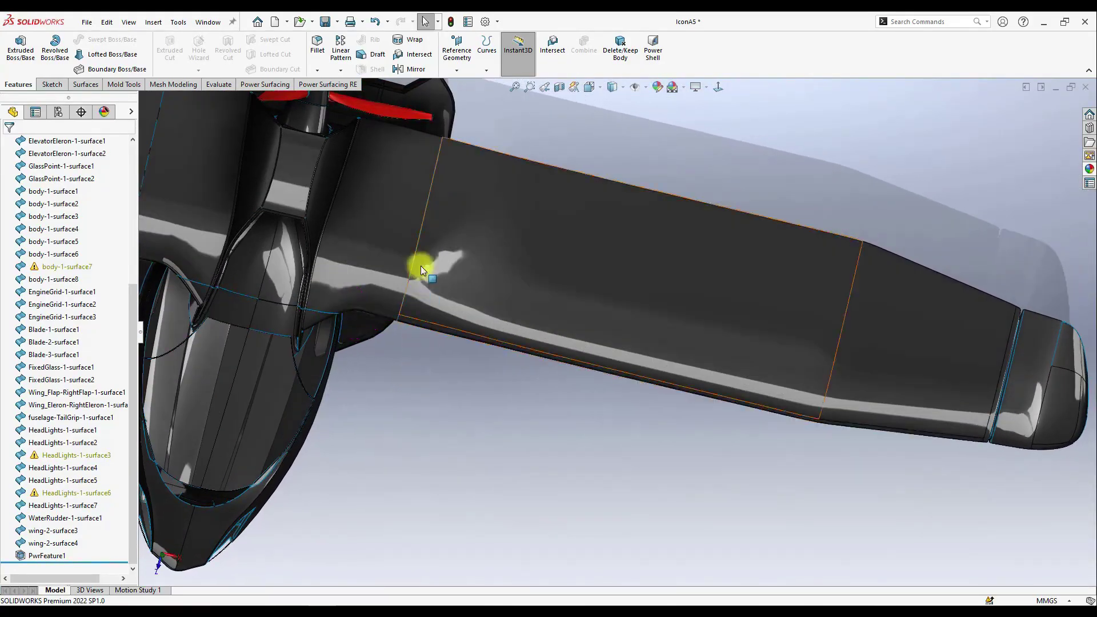
pyautogui.scroll(-5, 421, 266)
pyautogui.moveTo(557, 320); pyautogui.dragTo(532, 228, button='middle')
pyautogui.rightClick(605, 306)
pyautogui.click(617, 272)
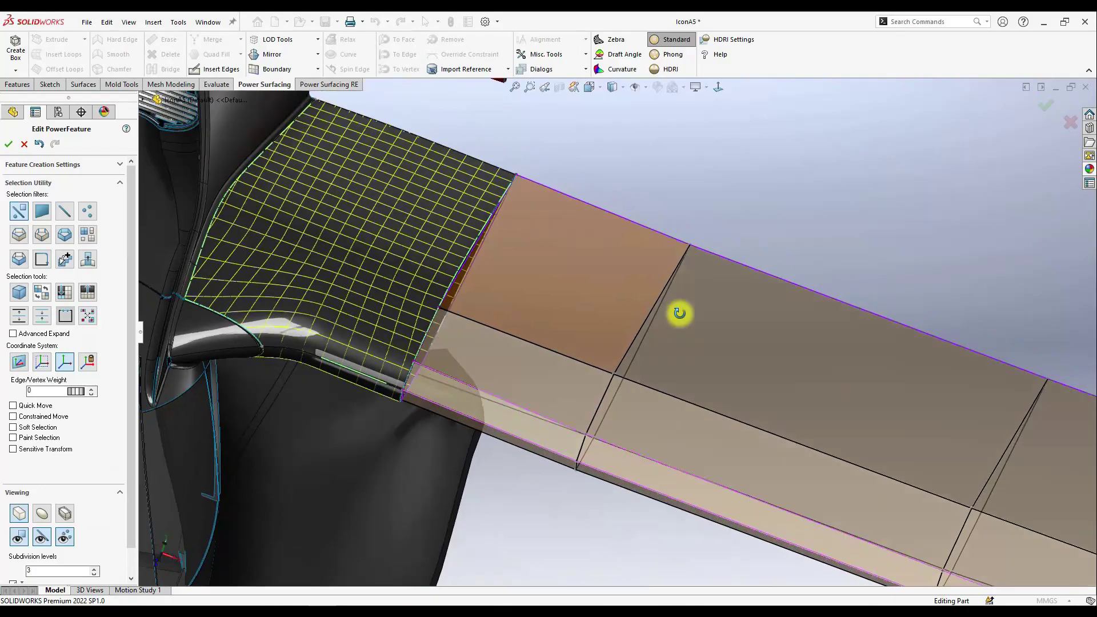
# - Turn off the control mesh transparency and show the wing as a smooth subdivision surface
pyautogui.moveTo(679, 313); pyautogui.dragTo(693, 289, button='middle')
pyautogui.scroll(-1, 29, 521)
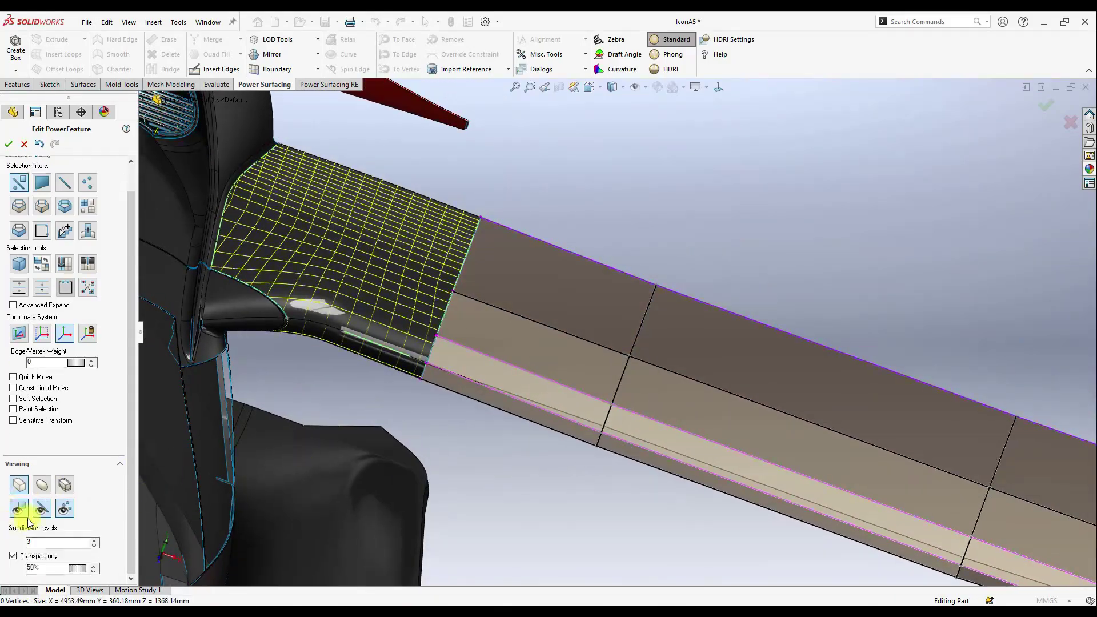
pyautogui.click(31, 562)
pyautogui.moveTo(490, 421); pyautogui.dragTo(594, 337, button='middle')
pyautogui.scroll(-3, 519, 325)
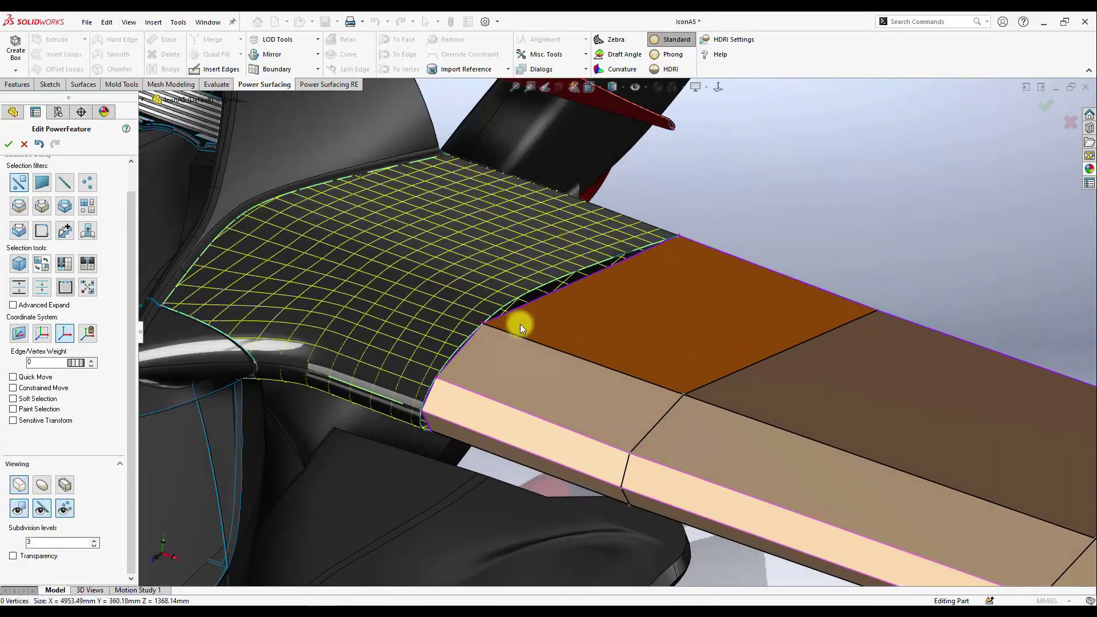
pyautogui.scroll(2, 520, 324)
pyautogui.moveTo(592, 320); pyautogui.dragTo(435, 406, button='middle')
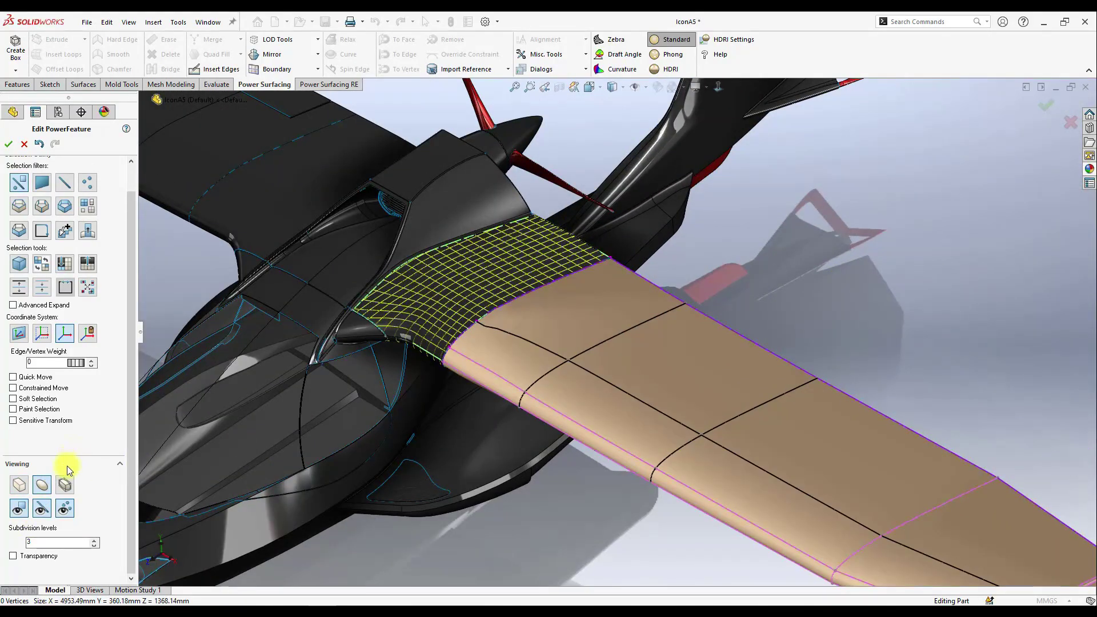
pyautogui.scroll(-3, 492, 449)
pyautogui.moveTo(495, 423); pyautogui.dragTo(610, 350, button='middle')
pyautogui.scroll(-2, 489, 248)
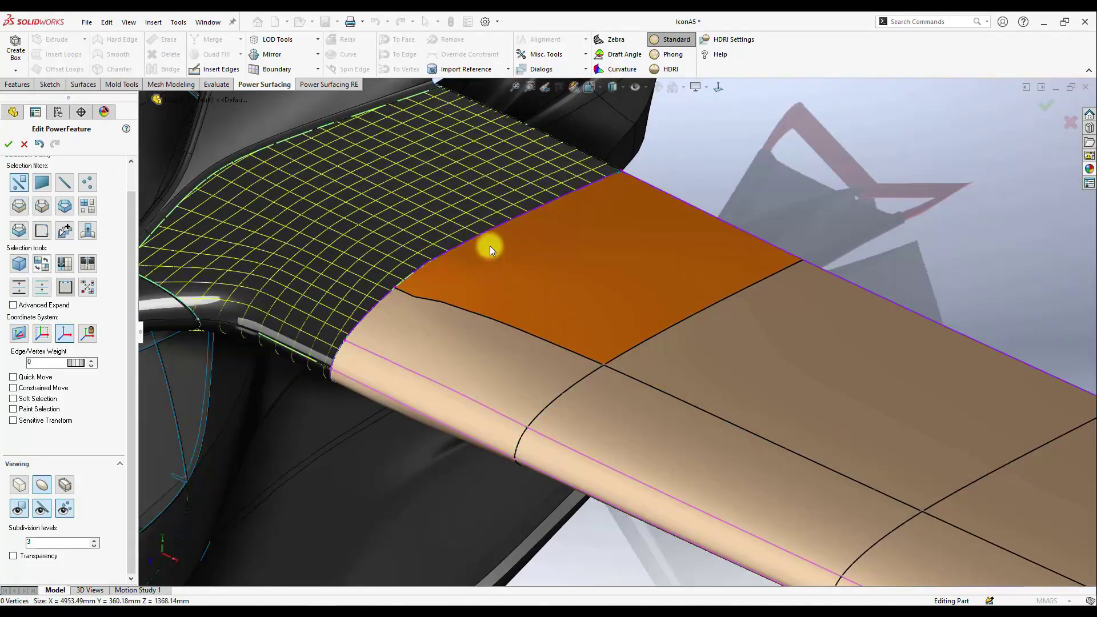
# - Insert another spanwise edge loop on the wing's upper surface, starting from the root edge
pyautogui.click(493, 231)
pyautogui.click(493, 231)
pyautogui.moveTo(505, 291); pyautogui.dragTo(465, 318, button='middle')
pyautogui.click(571, 270)
pyautogui.scroll(3, 496, 325)
pyautogui.scroll(-4, 656, 372)
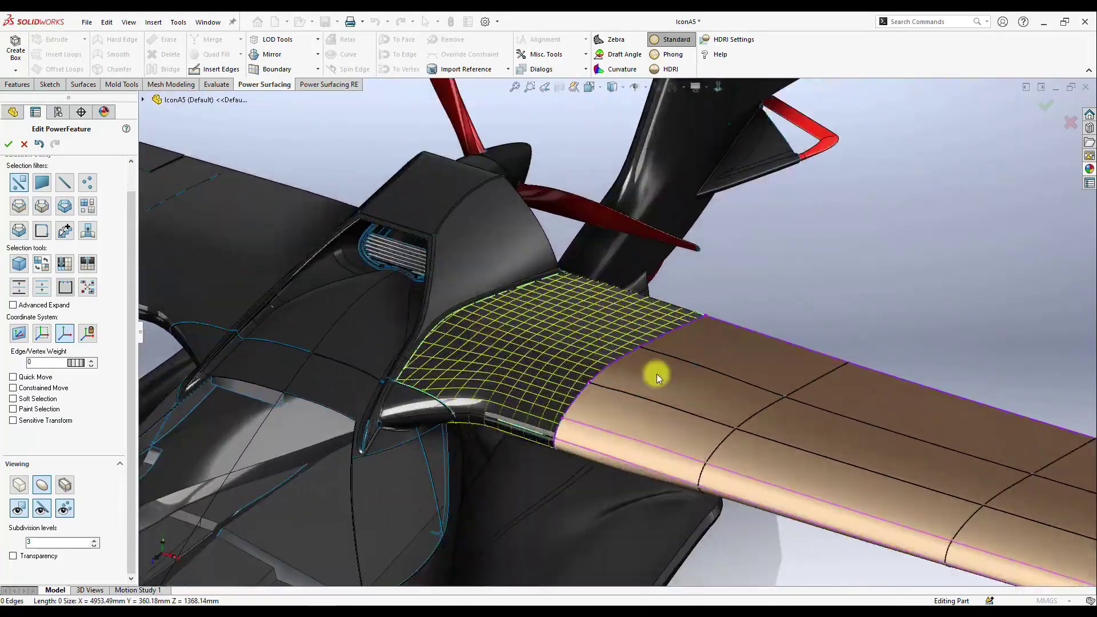
# - Reduce the chordwise edge loops between the wing root and the taper to a single one about midway, and accept the feature
pyautogui.scroll(-1, 653, 379)
pyautogui.scroll(-2, 650, 378)
pyautogui.moveTo(650, 378); pyautogui.dragTo(594, 379, button='middle')
pyautogui.scroll(-2, 593, 380)
pyautogui.rightClick(591, 381)
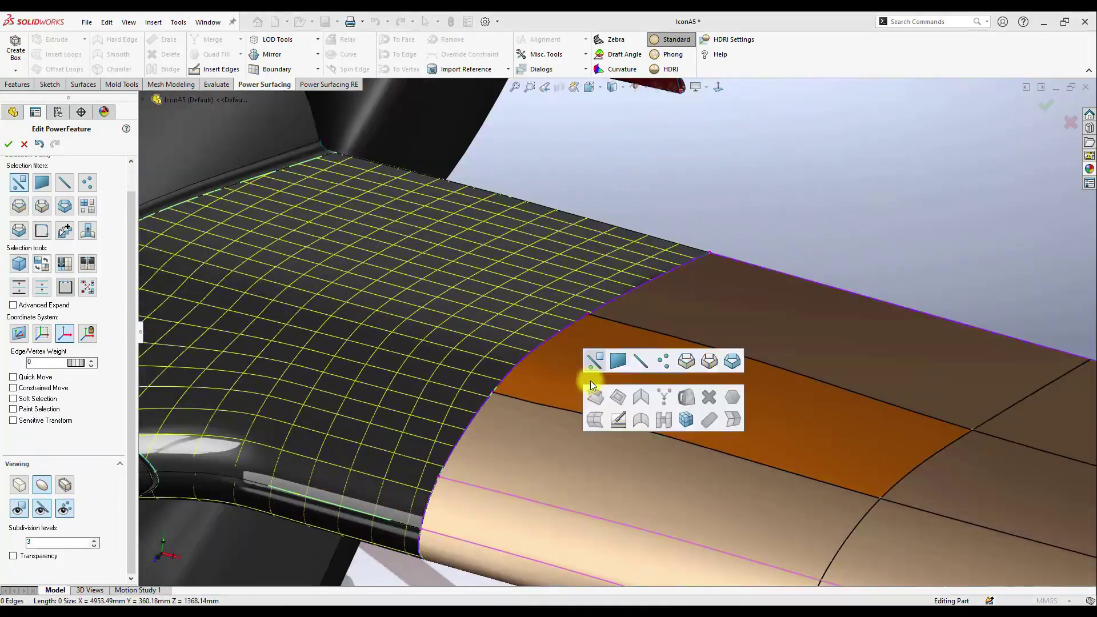
pyautogui.doubleClick(532, 355)
pyautogui.scroll(3, 548, 360)
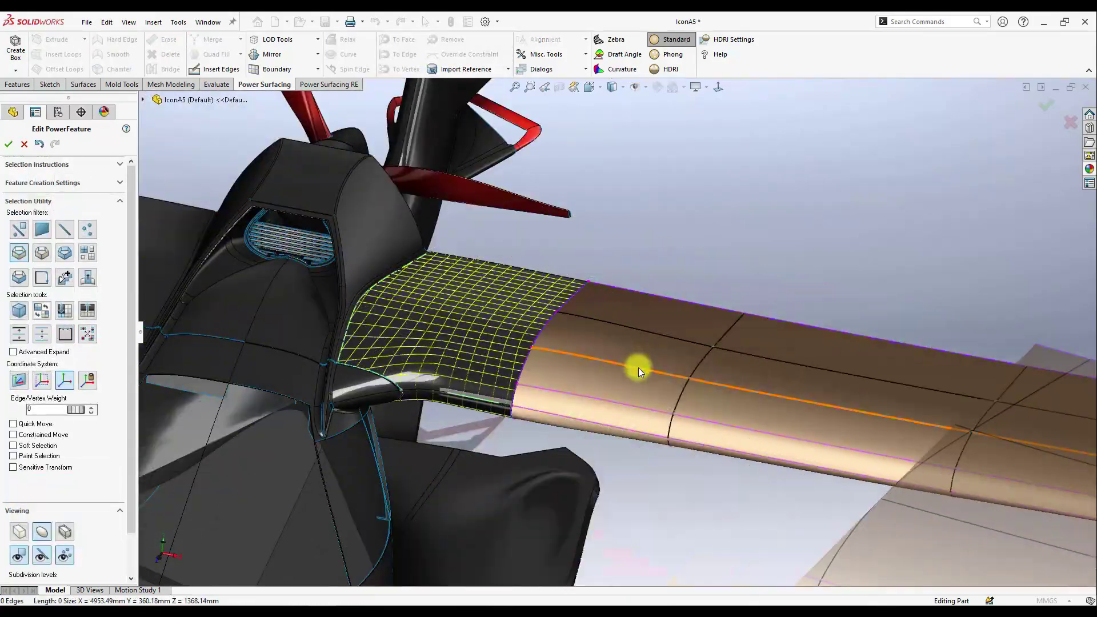
pyautogui.rightClick(699, 370)
pyautogui.click(818, 404)
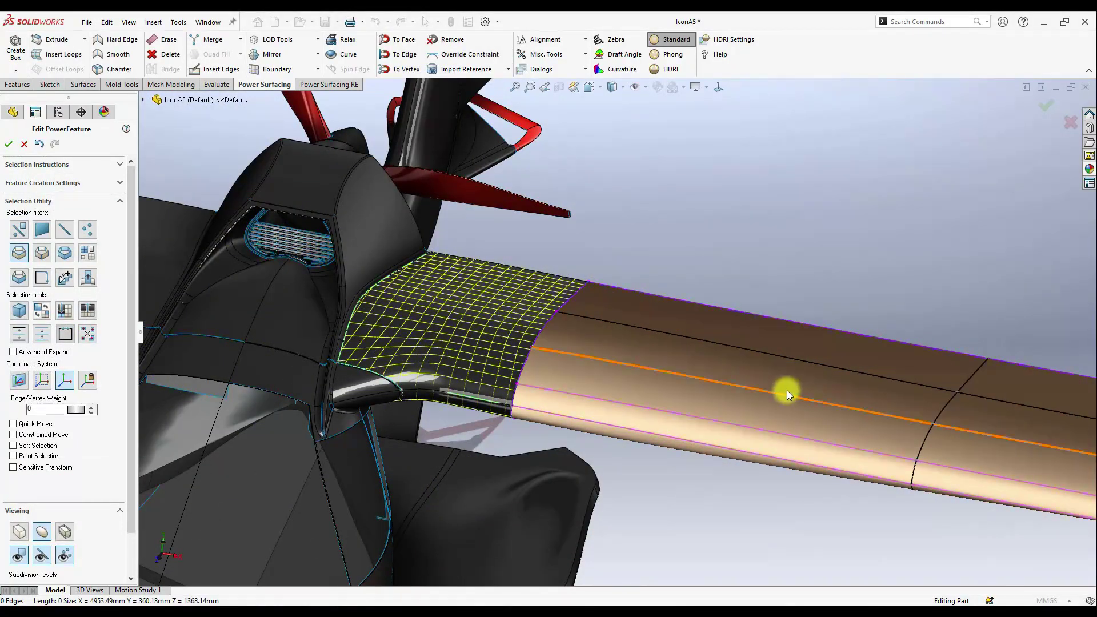
pyautogui.moveTo(783, 387); pyautogui.dragTo(1011, 197, button='middle')
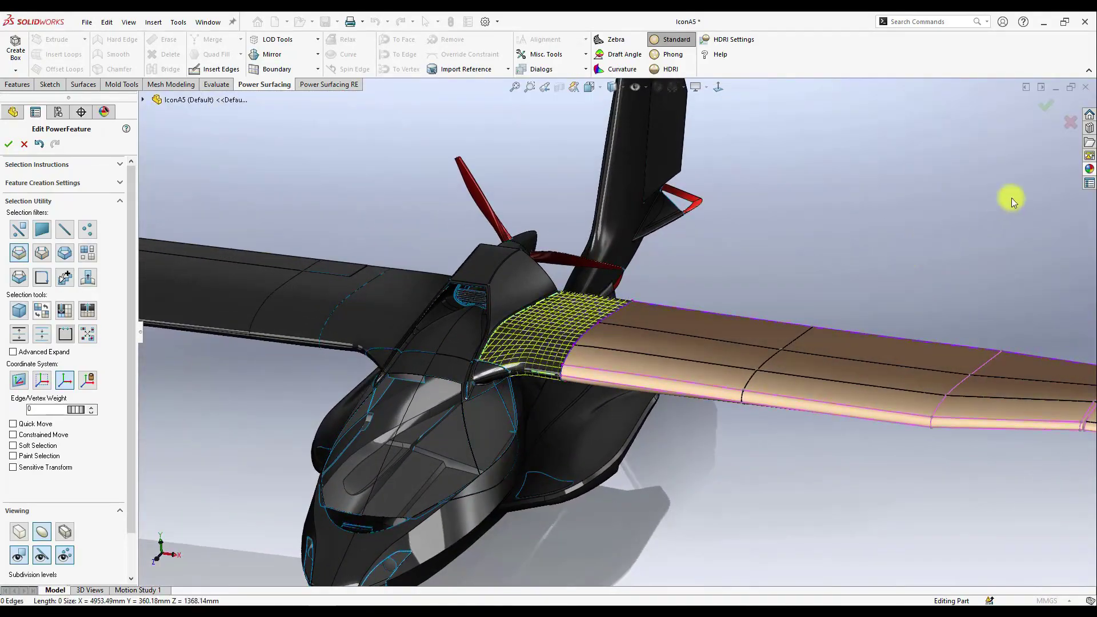
pyautogui.click(1049, 118)
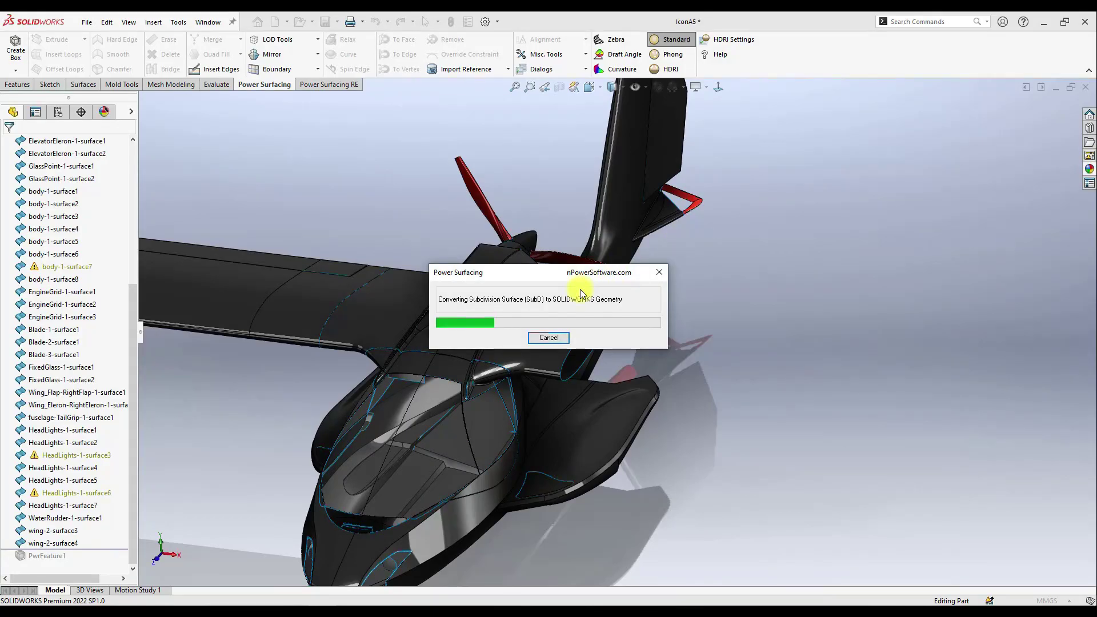
# - Examine the rebuilt wing and its transition to the root from several angles
pyautogui.moveTo(580, 289); pyautogui.dragTo(792, 284, button='middle')
pyautogui.scroll(-7, 932, 433)
pyautogui.moveTo(931, 433); pyautogui.dragTo(600, 372, button='middle')
pyautogui.scroll(5, 987, 242)
pyautogui.scroll(5, 600, 371)
pyautogui.moveTo(465, 316); pyautogui.dragTo(415, 219, button='middle')
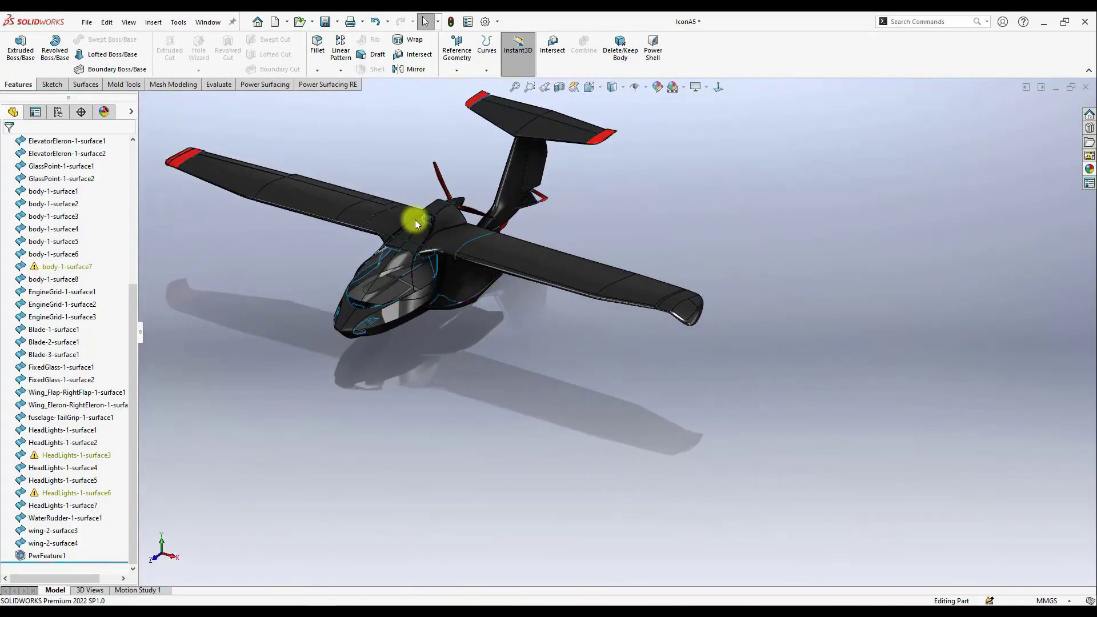
pyautogui.scroll(-2, 415, 219)
pyautogui.scroll(2, 571, 293)
pyautogui.scroll(-4, 571, 293)
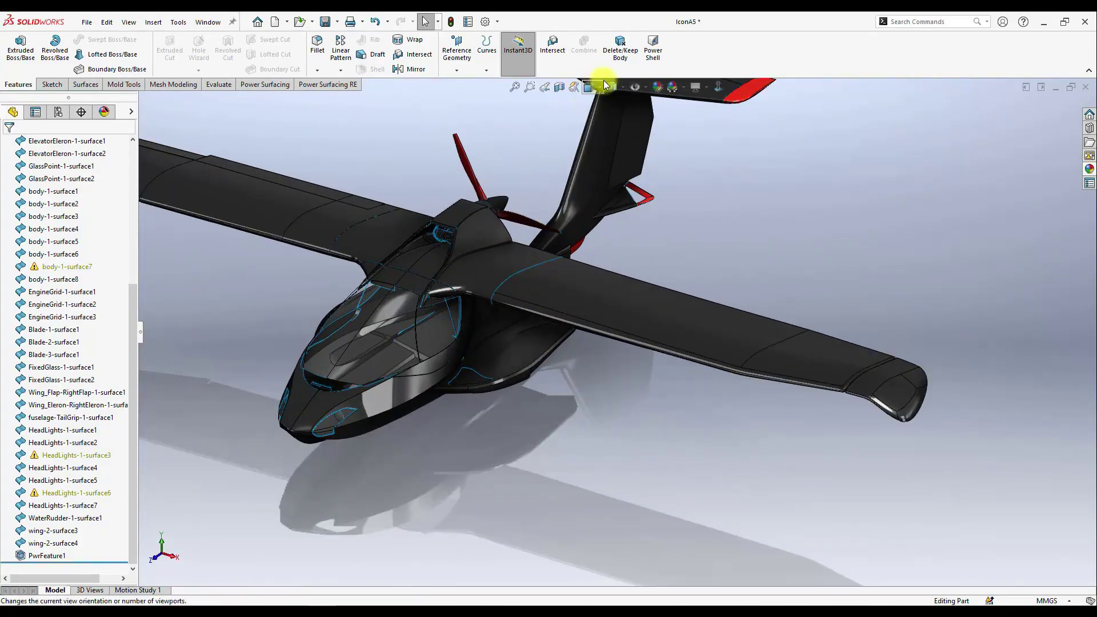
# - Examine the wingtip's shape up close and end-on in a side view
pyautogui.click(613, 118)
pyautogui.moveTo(354, 189); pyautogui.dragTo(426, 166, button='middle')
pyautogui.scroll(-6, 255, 244)
pyautogui.scroll(-3, 486, 274)
pyautogui.moveTo(548, 345); pyautogui.dragTo(688, 313, button='middle')
pyautogui.scroll(2, 688, 313)
pyautogui.scroll(8, 749, 398)
pyautogui.moveTo(747, 412); pyautogui.dragTo(519, 507, button='middle')
pyautogui.scroll(-9, 747, 514)
pyautogui.moveTo(668, 358); pyautogui.dragTo(462, 488, button='middle')
pyautogui.scroll(-4, 527, 475)
pyautogui.scroll(3, 463, 492)
pyautogui.moveTo(526, 458)
pyautogui.mouseDown(button='middle')
pyautogui.moveTo(537, 490)
pyautogui.moveTo(526, 462)
pyautogui.mouseUp(button='middle')
pyautogui.moveTo(526, 462); pyautogui.dragTo(522, 451, button='middle')
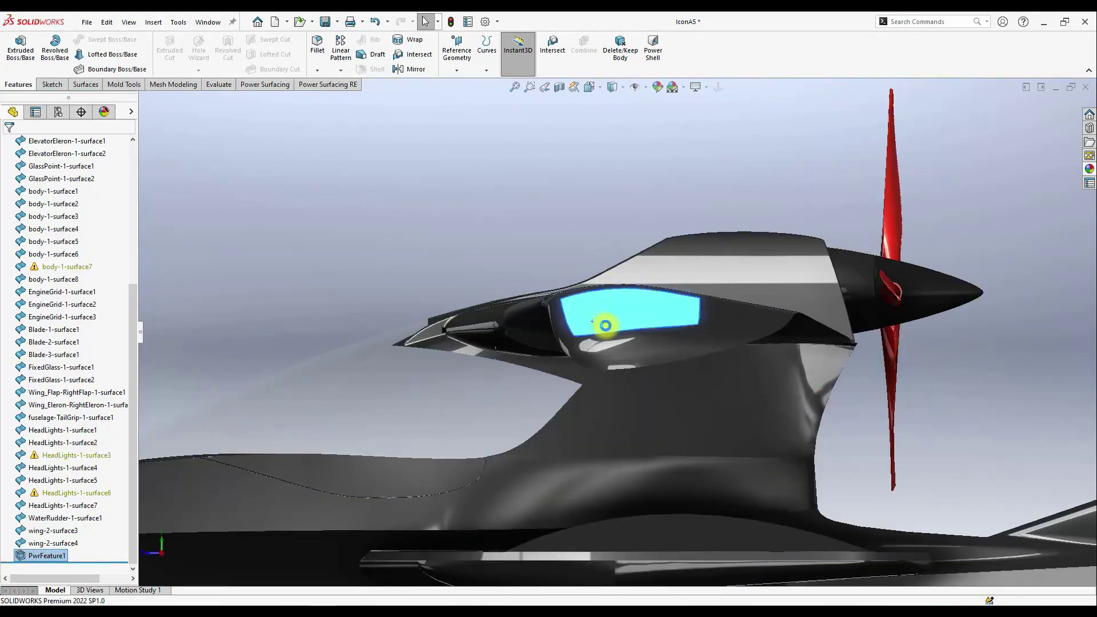
# - Open the Power Surfacing wing feature for editing and select the faces around the wingtip's rim
pyautogui.doubleClick(608, 345)
pyautogui.scroll(-3, 592, 350)
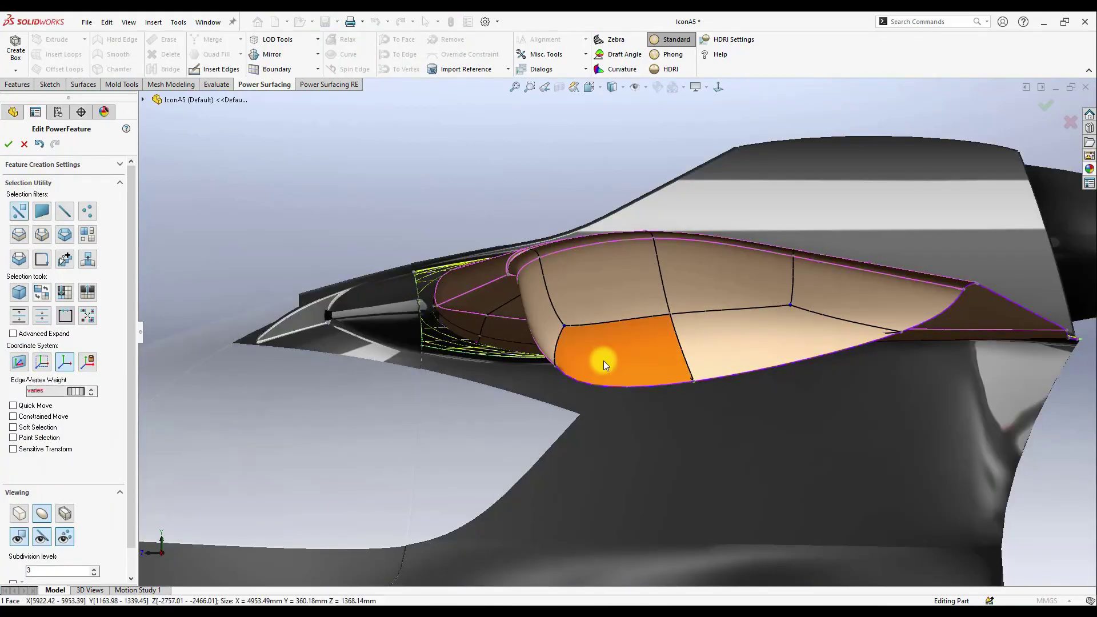
pyautogui.click(612, 376)
pyautogui.moveTo(612, 375); pyautogui.dragTo(642, 228, button='middle')
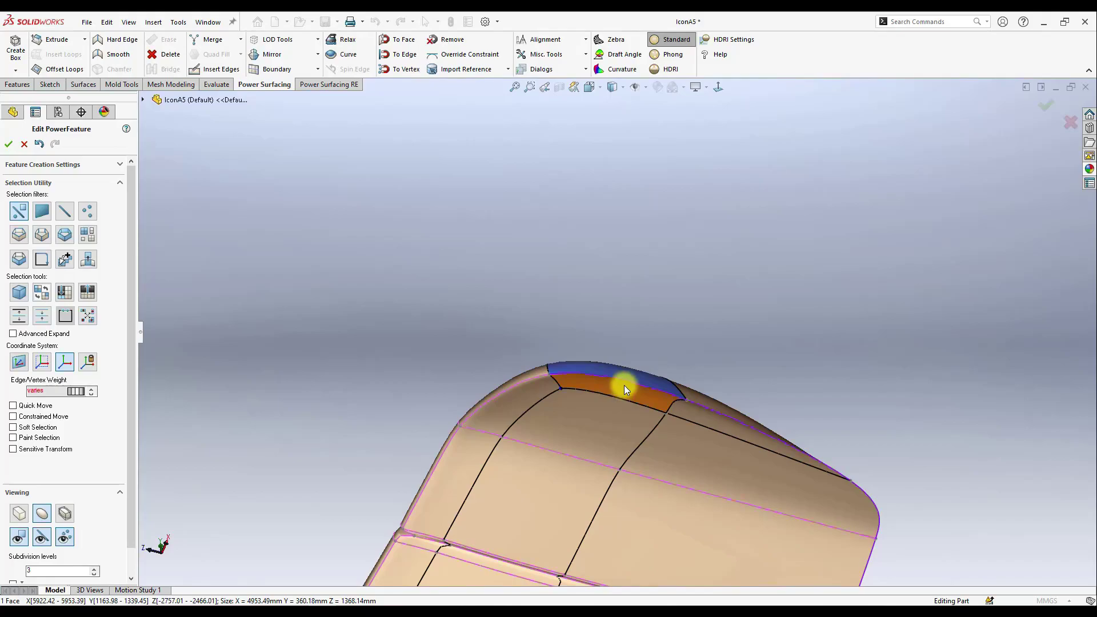
pyautogui.keyDown('ctrl'); pyautogui.click(624, 389); pyautogui.keyUp('ctrl')
pyautogui.moveTo(624, 389); pyautogui.dragTo(630, 459, button='middle')
pyautogui.keyDown('ctrl'); pyautogui.click(724, 389); pyautogui.keyUp('ctrl')
pyautogui.moveTo(724, 389); pyautogui.dragTo(719, 327, button='middle')
pyautogui.scroll(3, 694, 365)
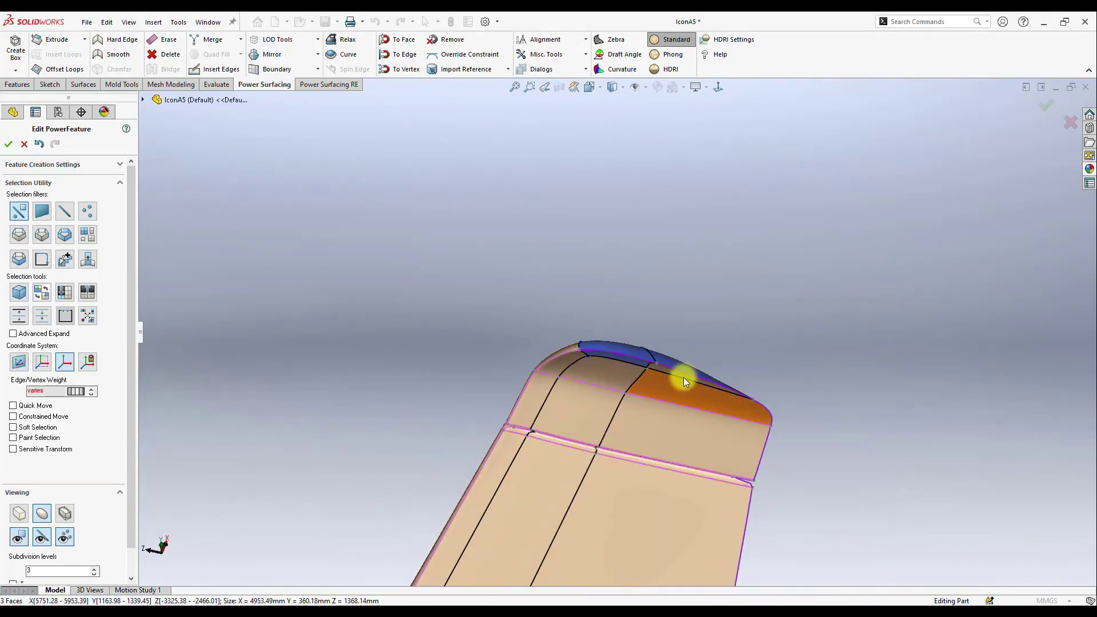
pyautogui.moveTo(649, 366); pyautogui.dragTo(630, 528, button='middle')
pyautogui.moveTo(598, 355); pyautogui.dragTo(573, 311, button='middle')
pyautogui.click(571, 308)
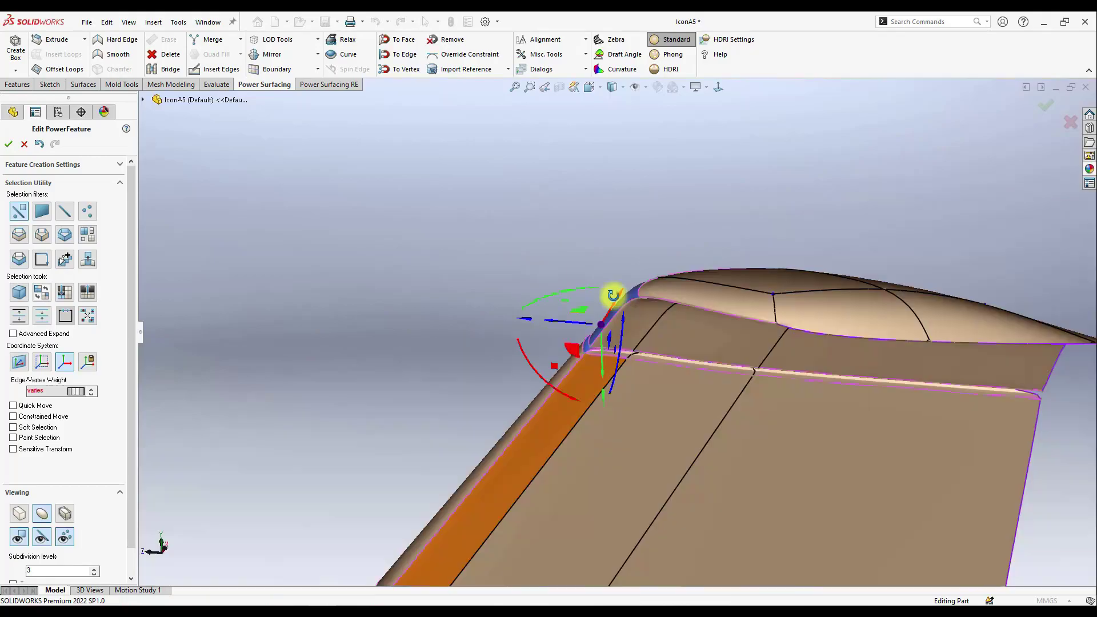
# - Rework the control mesh faces around the wingtip's rim and check the tip's droop in front view
pyautogui.moveTo(612, 293); pyautogui.dragTo(708, 394, button='middle')
pyautogui.click(656, 394)
pyautogui.click(601, 377)
pyautogui.click(539, 411)
pyautogui.click(539, 365)
pyautogui.keyDown('ctrl'); pyautogui.click(625, 341); pyautogui.keyUp('ctrl')
pyautogui.moveTo(626, 341); pyautogui.dragTo(669, 320, button='middle')
pyautogui.click(270, 412)
pyautogui.moveTo(270, 412); pyautogui.dragTo(572, 343, button='middle')
pyautogui.click(577, 325)
pyautogui.keyDown('ctrl'); pyautogui.click(691, 325); pyautogui.keyUp('ctrl')
pyautogui.moveTo(514, 371); pyautogui.dragTo(686, 228, button='middle')
pyautogui.click(718, 87)
pyautogui.scroll(5, 653, 409)
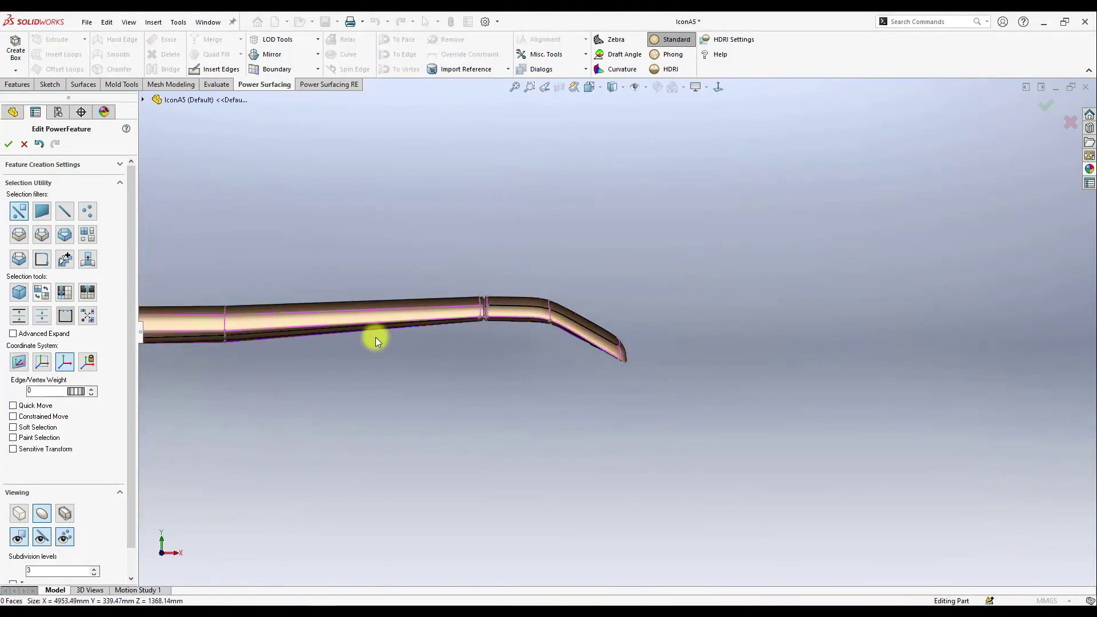
# - Insert edges at the wingtip in the control mesh display and switch back to the smooth surface
pyautogui.moveTo(375, 338); pyautogui.dragTo(486, 485, button='middle')
pyautogui.click(718, 87)
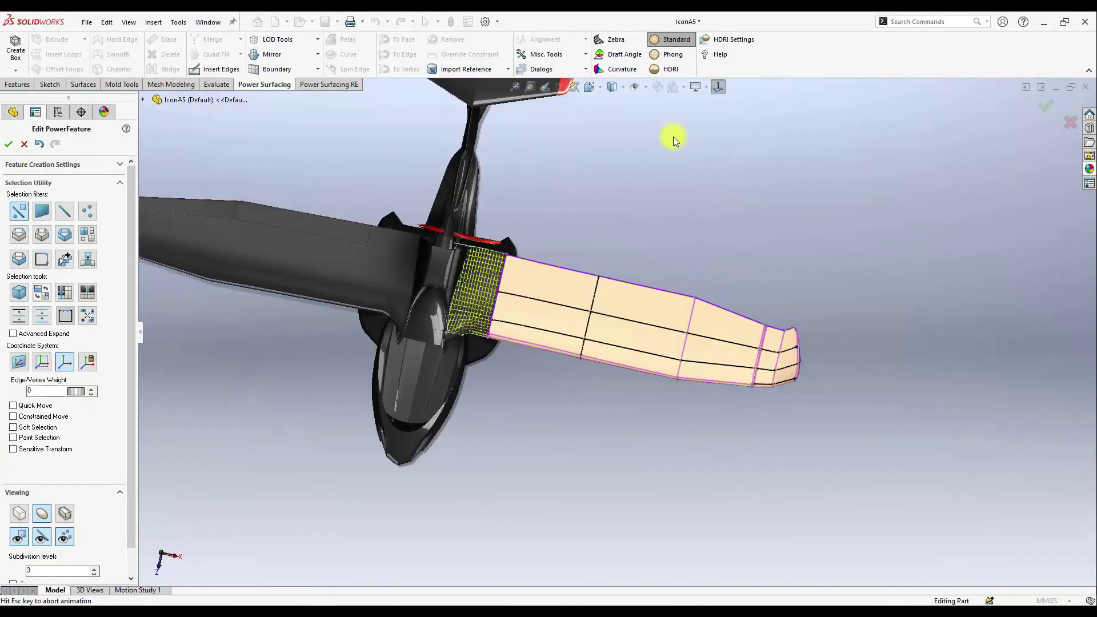
pyautogui.scroll(-8, 661, 359)
pyautogui.click(19, 513)
pyautogui.click(215, 69)
pyautogui.moveTo(788, 372); pyautogui.dragTo(486, 389, button='middle')
pyautogui.scroll(-3, 674, 320)
pyautogui.click(680, 301)
pyautogui.click(817, 331)
pyautogui.moveTo(646, 338); pyautogui.dragTo(457, 354, button='middle')
pyautogui.rightClick(423, 421)
pyautogui.click(47, 534)
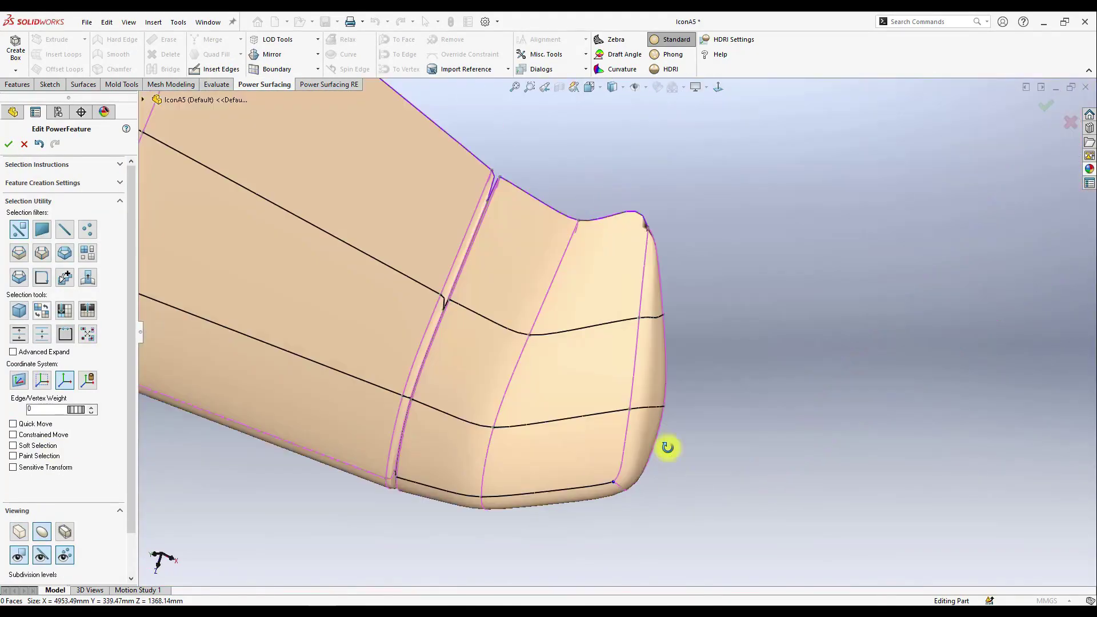
# - Adjust the edge weight of the trailing edge at the wingtip and set the subdivision levels to 4
pyautogui.moveTo(666, 443); pyautogui.dragTo(609, 431, button='middle')
pyautogui.click(638, 272)
pyautogui.moveTo(637, 269); pyautogui.dragTo(412, 251, button='middle')
pyautogui.moveTo(76, 410); pyautogui.dragTo(88, 409)
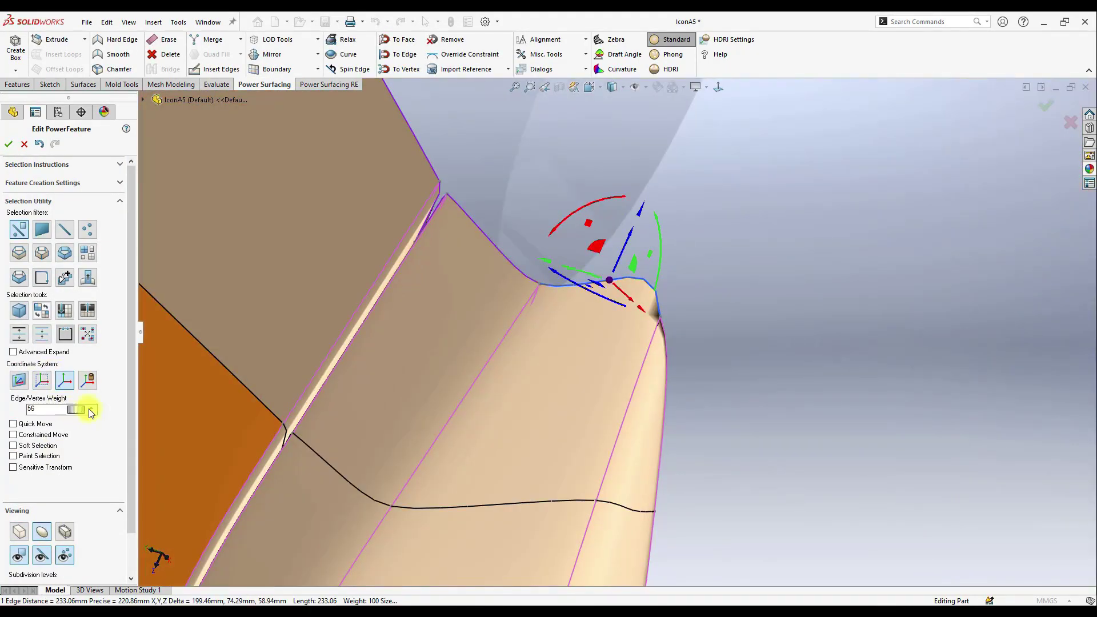
pyautogui.click(813, 482)
pyautogui.scroll(6, 813, 482)
pyautogui.moveTo(813, 482); pyautogui.dragTo(653, 458, button='middle')
pyautogui.scroll(-3, 533, 390)
pyautogui.scroll(-2, 69, 485)
pyautogui.moveTo(533, 389); pyautogui.dragTo(822, 401, button='middle')
# - Compare both wings in front view and display the curvature analysis on the new wing
pyautogui.scroll(5, 647, 308)
pyautogui.hotkey('ctrl', '8')
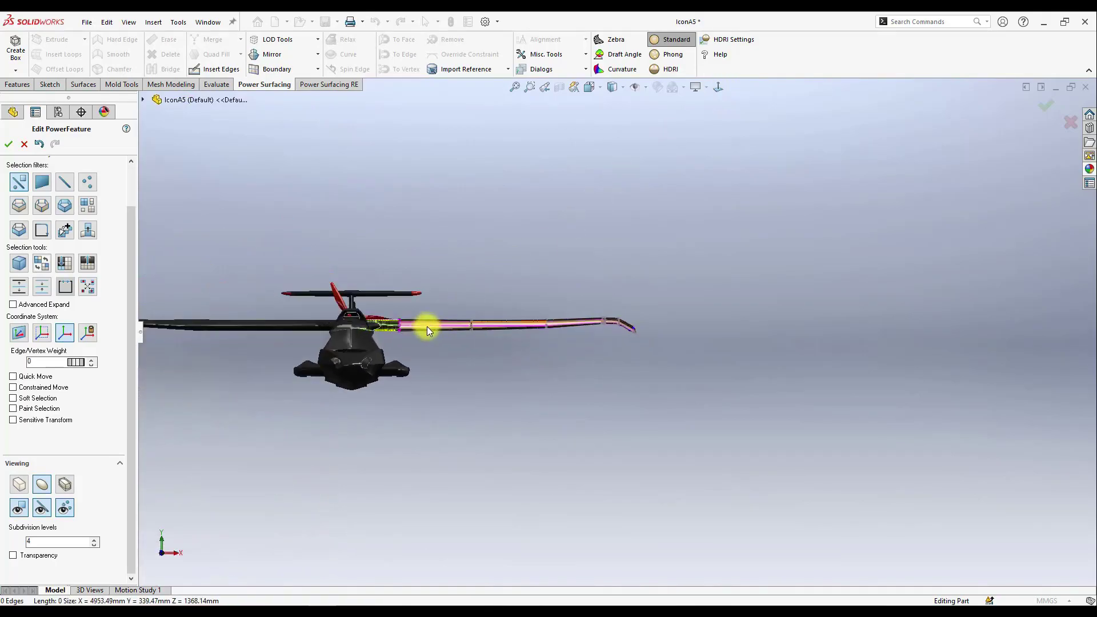
pyautogui.scroll(-1, 437, 335)
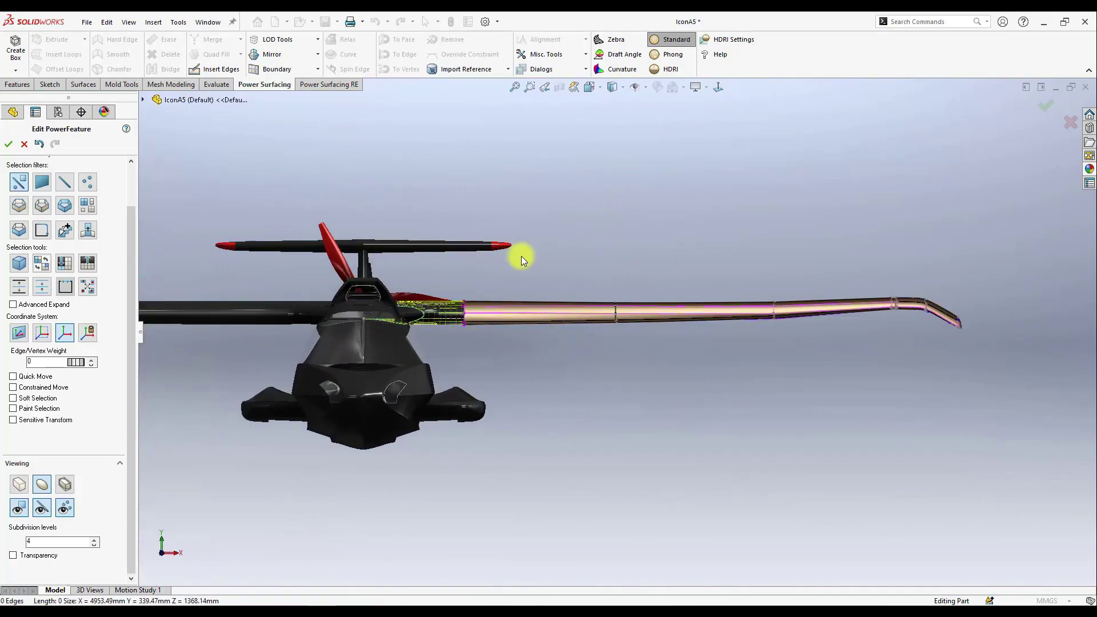
pyautogui.scroll(5, 457, 327)
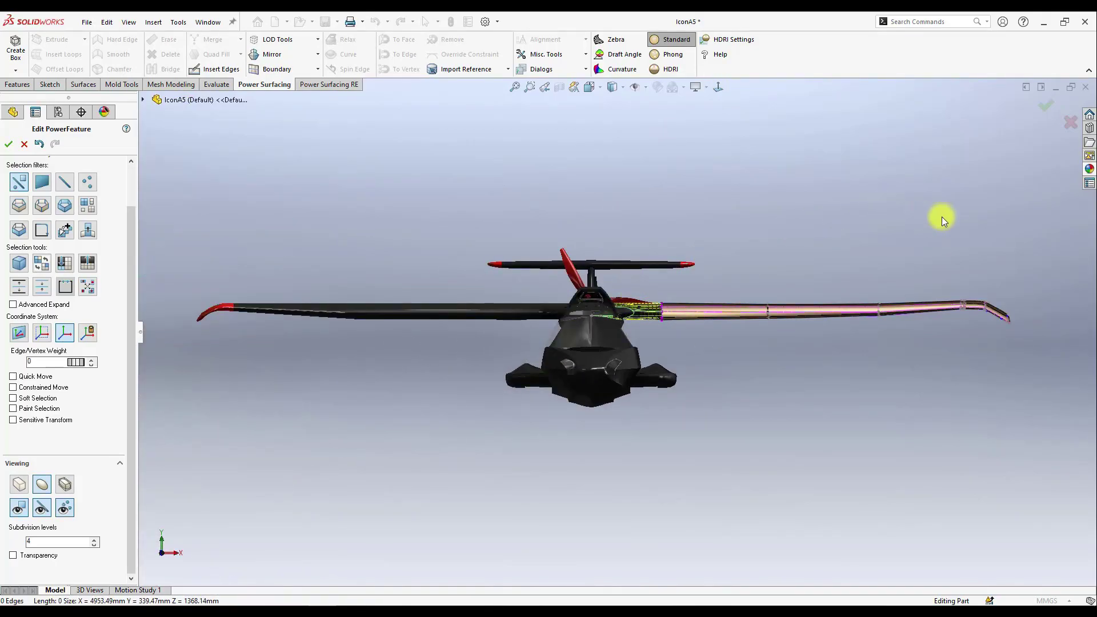
pyautogui.click(631, 69)
pyautogui.moveTo(738, 190); pyautogui.dragTo(695, 387, button='middle')
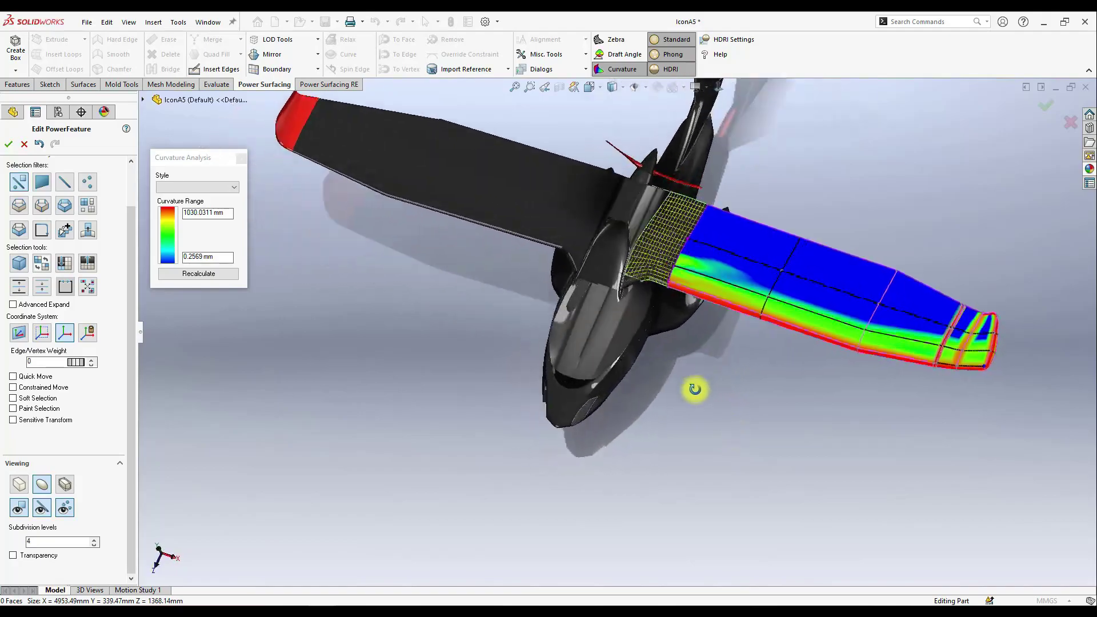
pyautogui.scroll(-3, 752, 277)
# - Shift the spanwise edges on the inner wing's upper surface using Constrained Move with the curvature analysis shown
pyautogui.moveTo(659, 265); pyautogui.dragTo(649, 295)
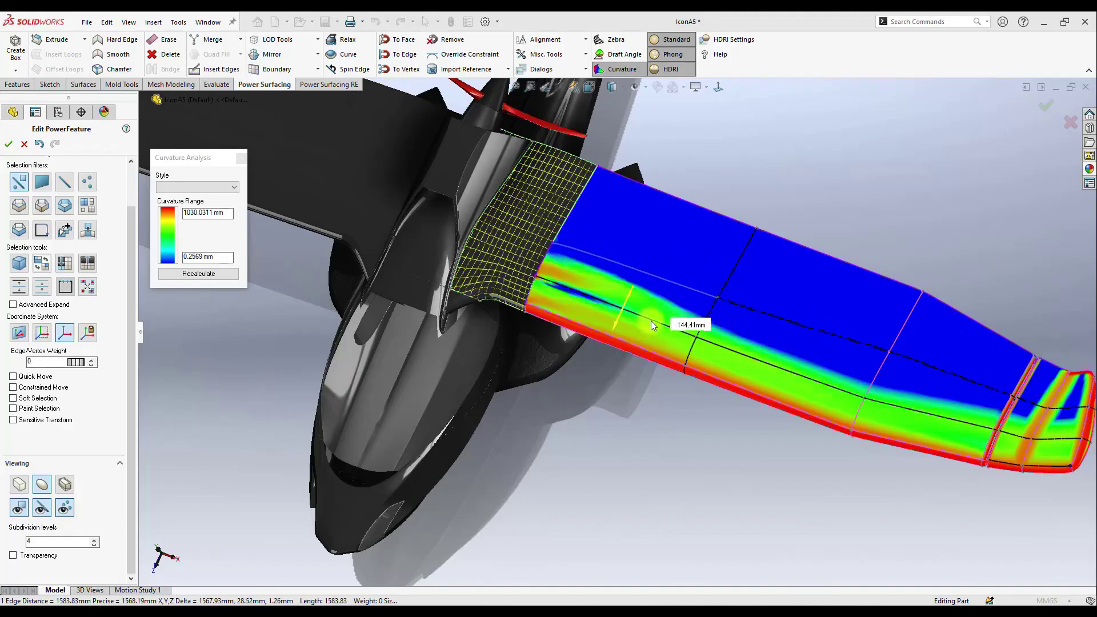
pyautogui.moveTo(651, 321); pyautogui.dragTo(655, 312)
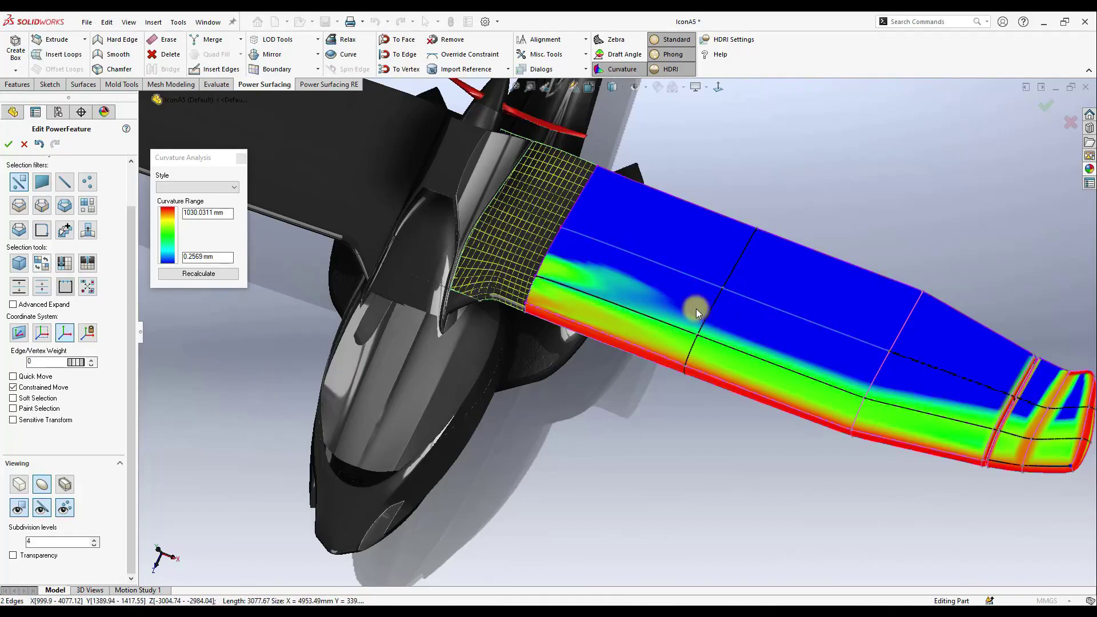
pyautogui.moveTo(717, 334); pyautogui.dragTo(708, 351)
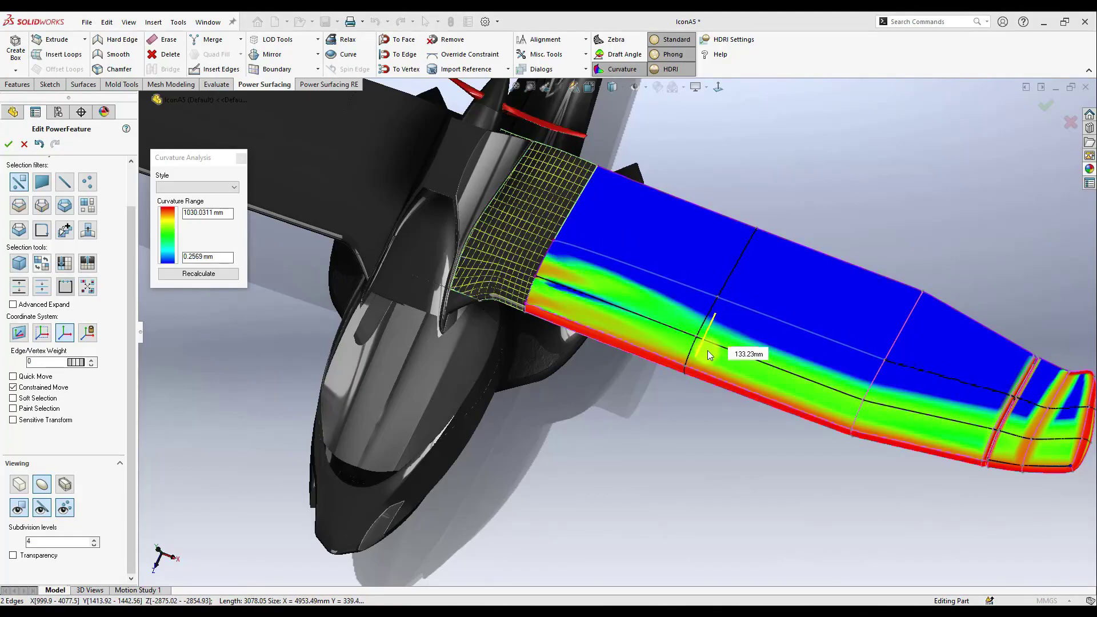
# - Check the new wing with zebra stripes against the opposite wing from above and accept the edited feature
pyautogui.moveTo(636, 396); pyautogui.dragTo(696, 440, button='middle')
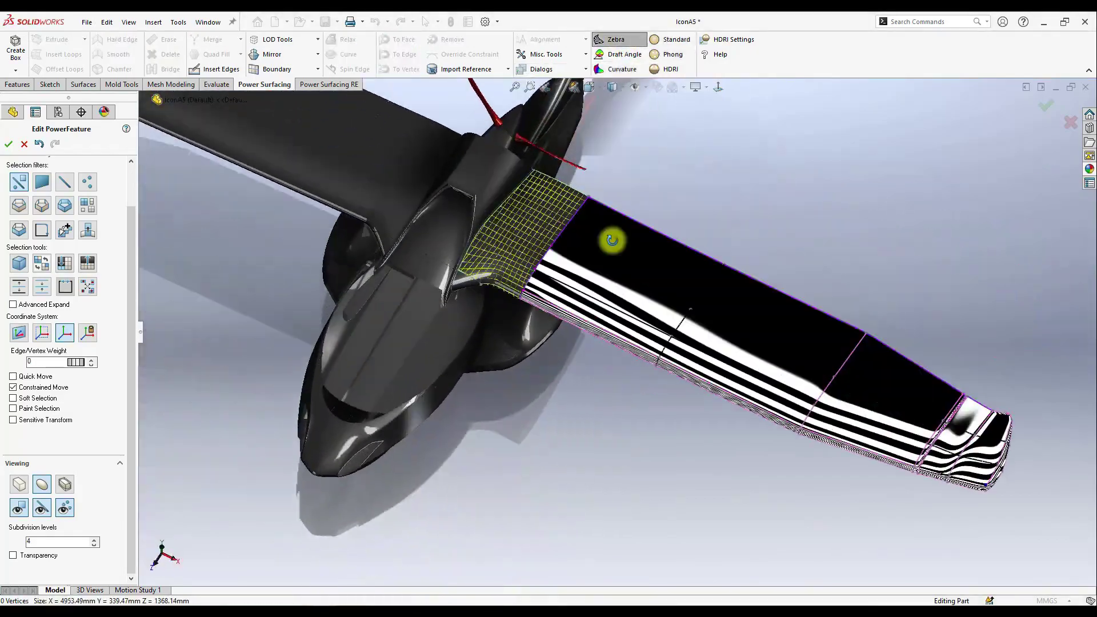
pyautogui.moveTo(612, 240); pyautogui.dragTo(674, 470, button='middle')
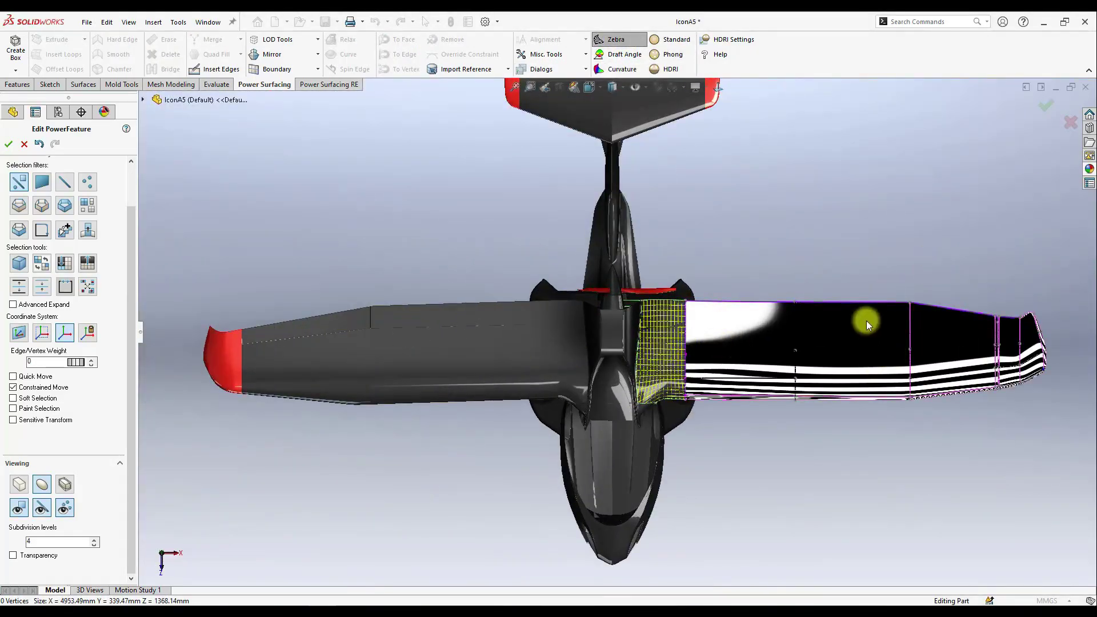
pyautogui.scroll(-6, 914, 308)
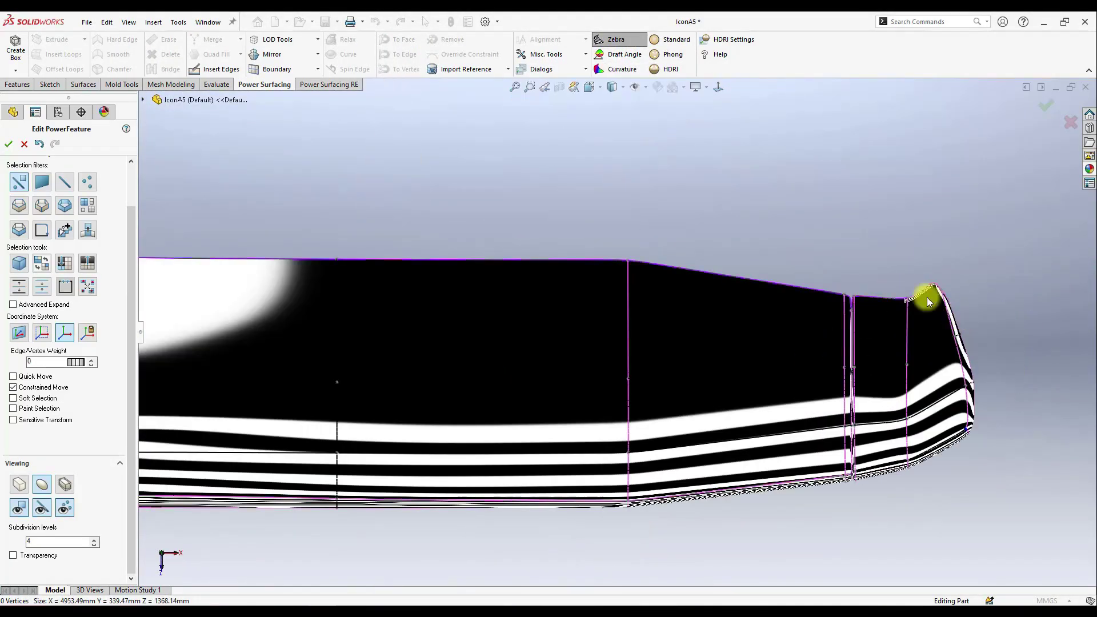
pyautogui.click(927, 321)
pyautogui.scroll(7, 935, 383)
pyautogui.click(941, 458)
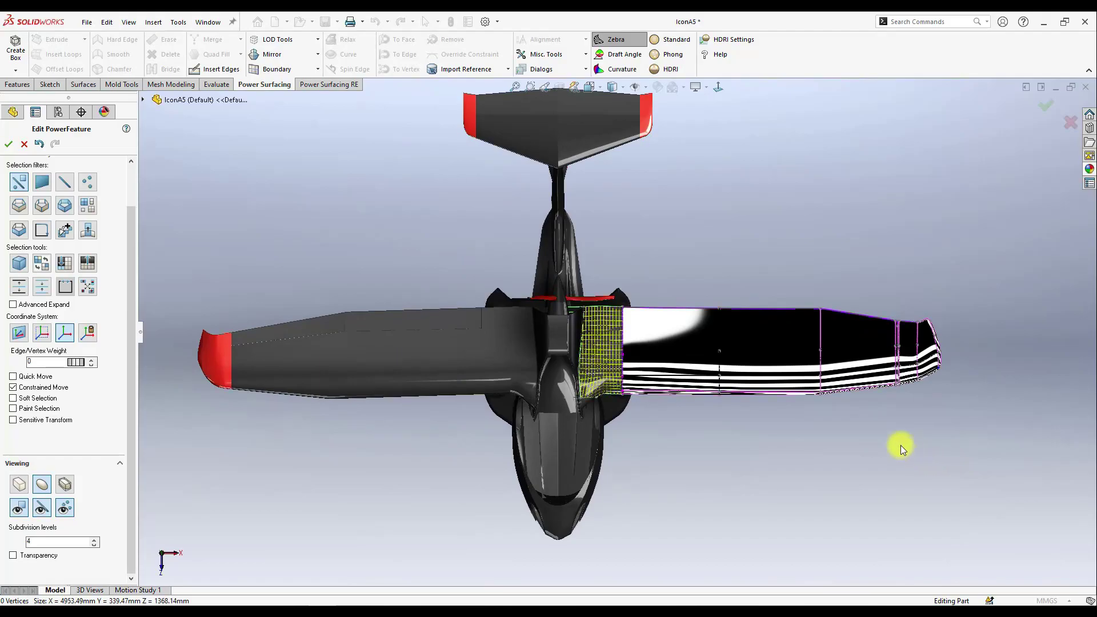
pyautogui.click(1046, 105)
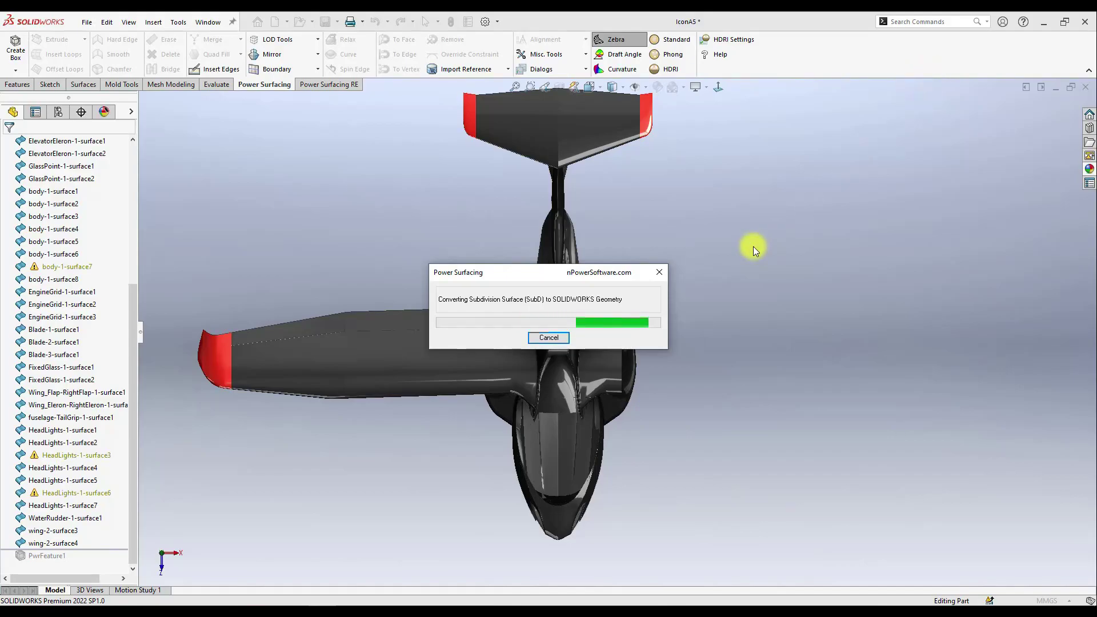
# - Select all the wingtip faces of the new wing and apply the red appearance to them
pyautogui.moveTo(572, 471); pyautogui.dragTo(533, 404, button='middle')
pyautogui.moveTo(563, 471); pyautogui.dragTo(967, 319, button='middle')
pyautogui.scroll(-6, 369, 357)
pyautogui.scroll(4, 524, 304)
pyautogui.scroll(2, 930, 313)
pyautogui.scroll(-3, 942, 311)
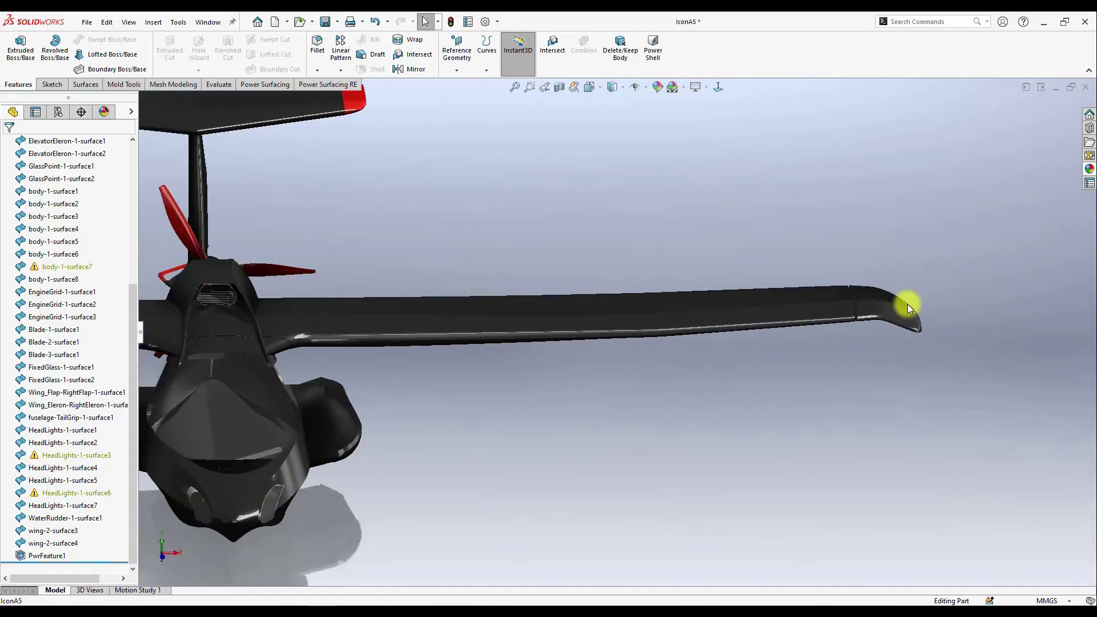
pyautogui.click(894, 312)
pyautogui.scroll(3, 773, 317)
pyautogui.moveTo(772, 317); pyautogui.dragTo(734, 318, button='middle')
pyautogui.scroll(-6, 735, 318)
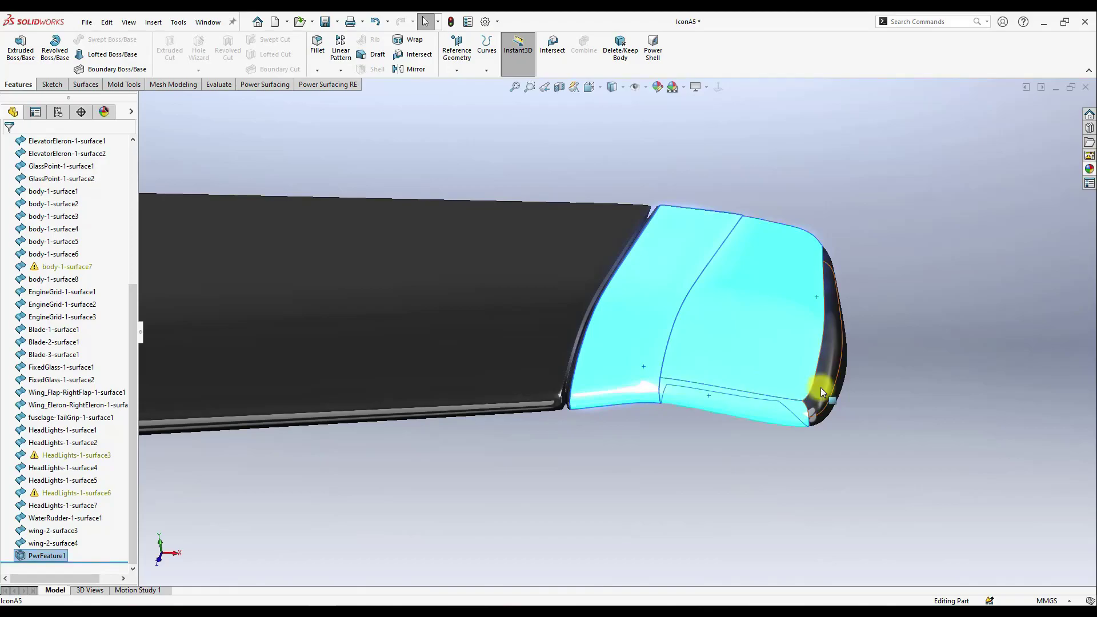
pyautogui.moveTo(817, 385); pyautogui.dragTo(895, 366, button='middle')
pyautogui.keyDown('ctrl'); pyautogui.click(784, 367); pyautogui.keyUp('ctrl')
pyautogui.keyDown('ctrl'); pyautogui.click(927, 361); pyautogui.keyUp('ctrl')
pyautogui.keyDown('ctrl'); pyautogui.click(906, 413); pyautogui.keyUp('ctrl')
pyautogui.moveTo(906, 420); pyautogui.dragTo(784, 361, button='middle')
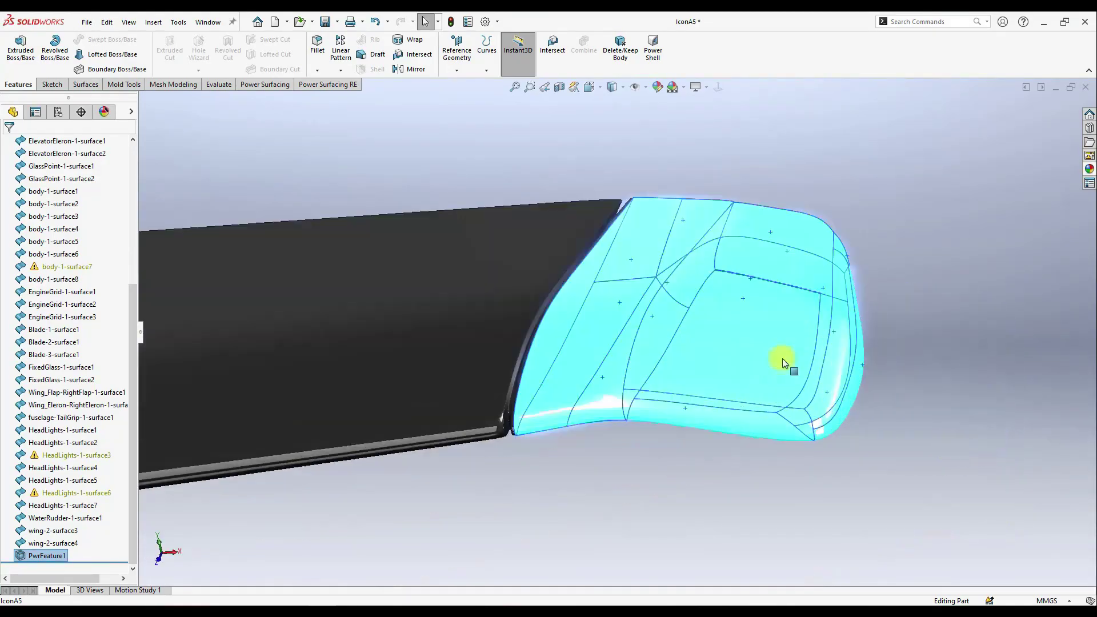
pyautogui.click(658, 87)
pyautogui.click(944, 407)
pyautogui.scroll(4, 720, 357)
pyautogui.scroll(6, 720, 357)
pyautogui.click(9, 144)
# - Switch the scene to 3 Point Faded (Default)
pyautogui.moveTo(374, 320); pyautogui.dragTo(396, 307, button='middle')
pyautogui.scroll(-5, 351, 305)
pyautogui.scroll(-5, 506, 320)
pyautogui.moveTo(663, 351); pyautogui.dragTo(713, 252, button='middle')
pyautogui.scroll(-4, 582, 340)
pyautogui.scroll(4, 504, 372)
pyautogui.click(683, 88)
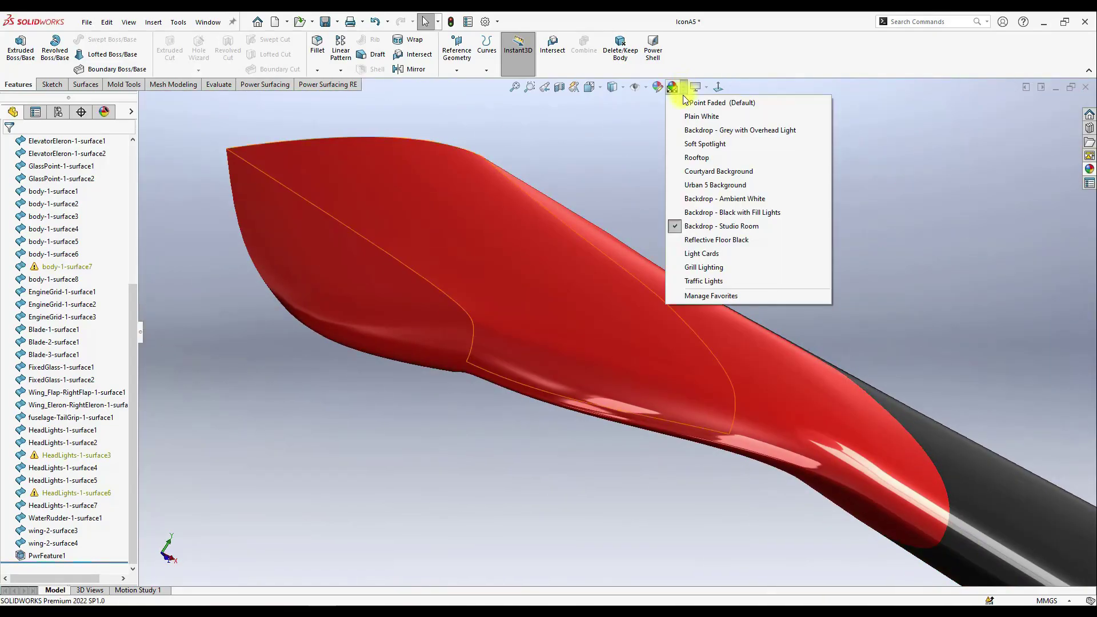
pyautogui.click(685, 103)
# - Examine the reflections on the new wing and its red tip from several angles, with model edges displayed
pyautogui.moveTo(606, 231); pyautogui.dragTo(781, 358, button='middle')
pyautogui.scroll(8, 953, 427)
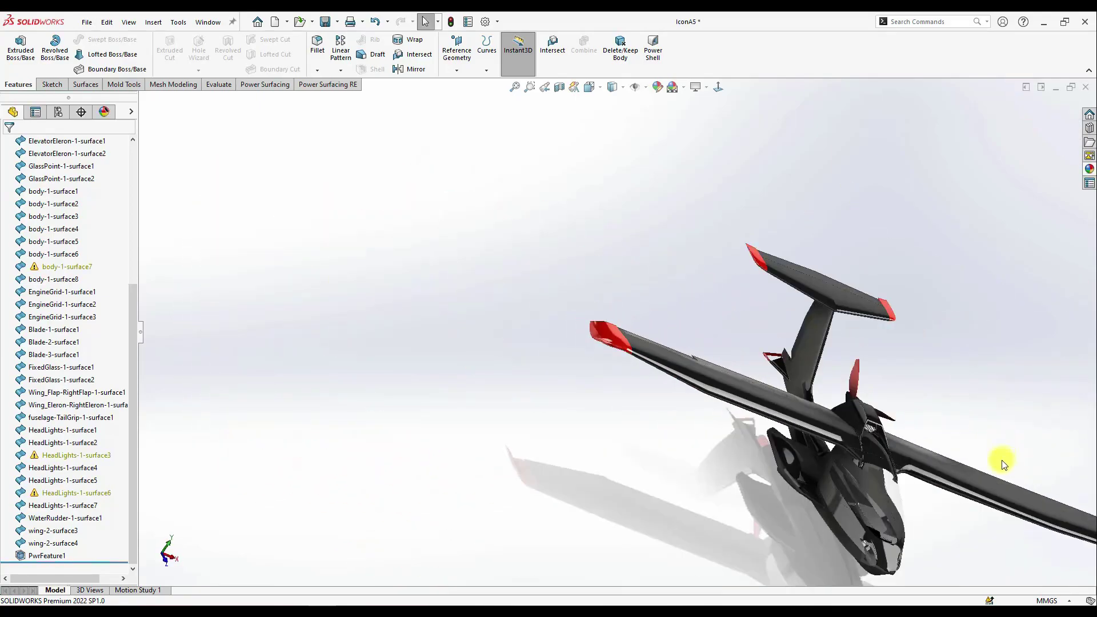
pyautogui.scroll(-4, 889, 410)
pyautogui.scroll(-5, 710, 411)
pyautogui.moveTo(710, 412); pyautogui.dragTo(800, 314, button='middle')
pyautogui.moveTo(673, 352); pyautogui.dragTo(334, 534, button='middle')
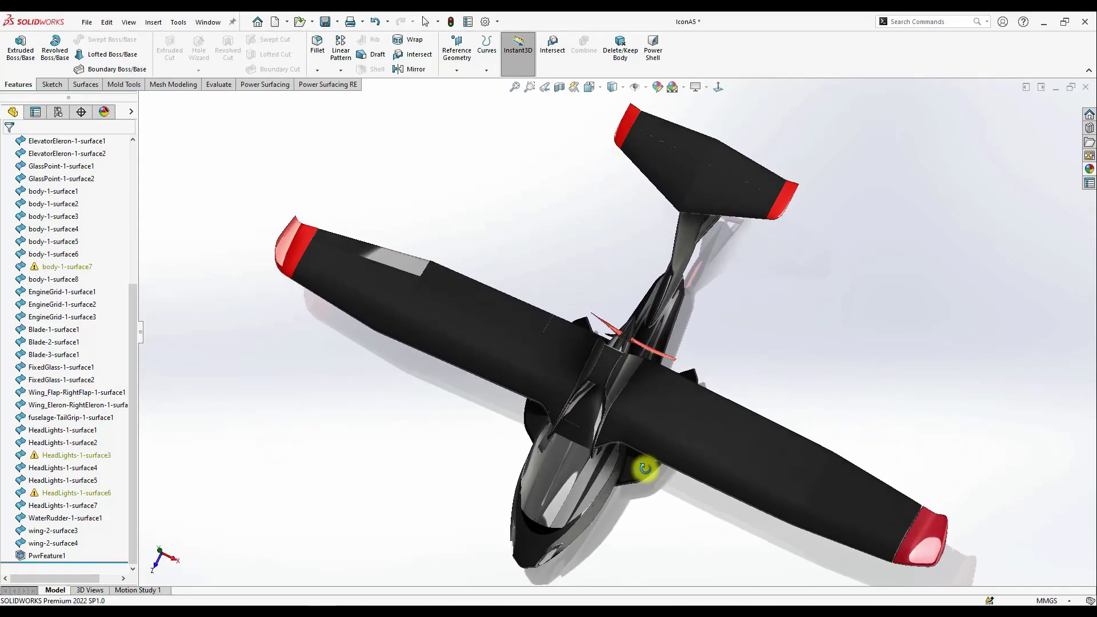
pyautogui.scroll(-8, 495, 344)
pyautogui.moveTo(453, 318); pyautogui.dragTo(482, 301)
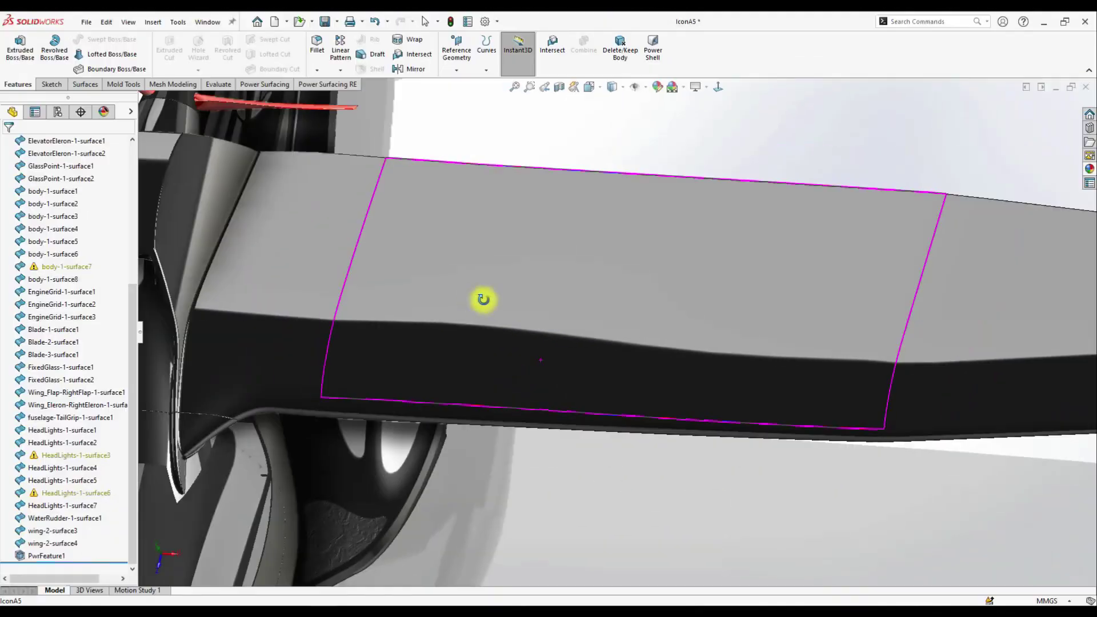
pyautogui.moveTo(482, 301); pyautogui.dragTo(517, 240, button='middle')
pyautogui.scroll(2, 570, 198)
pyautogui.scroll(2, 560, 215)
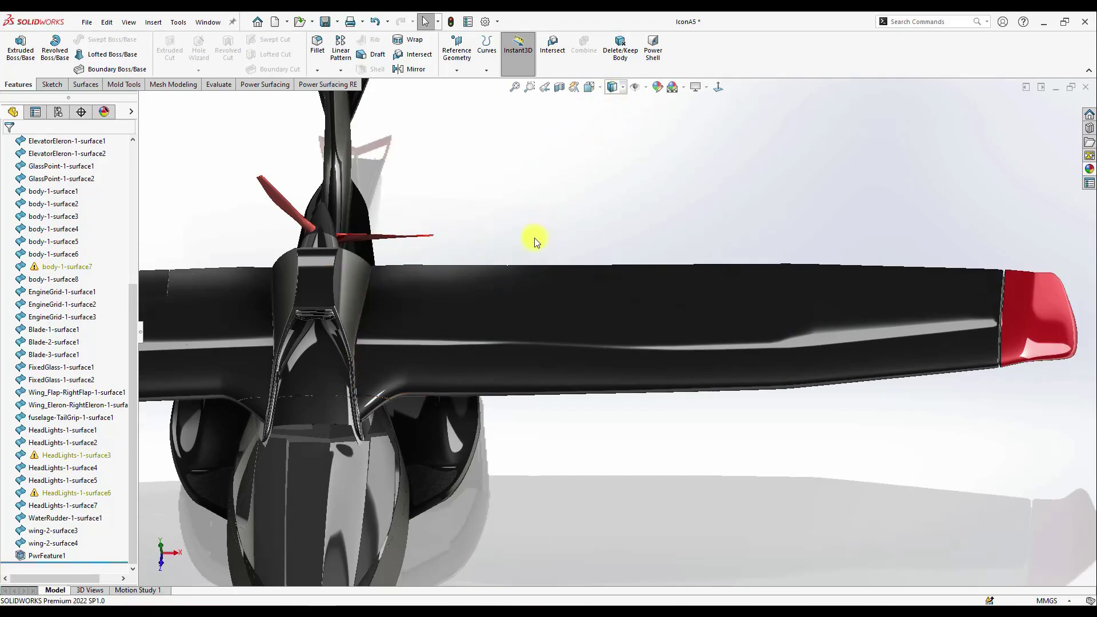
pyautogui.scroll(-2, 573, 183)
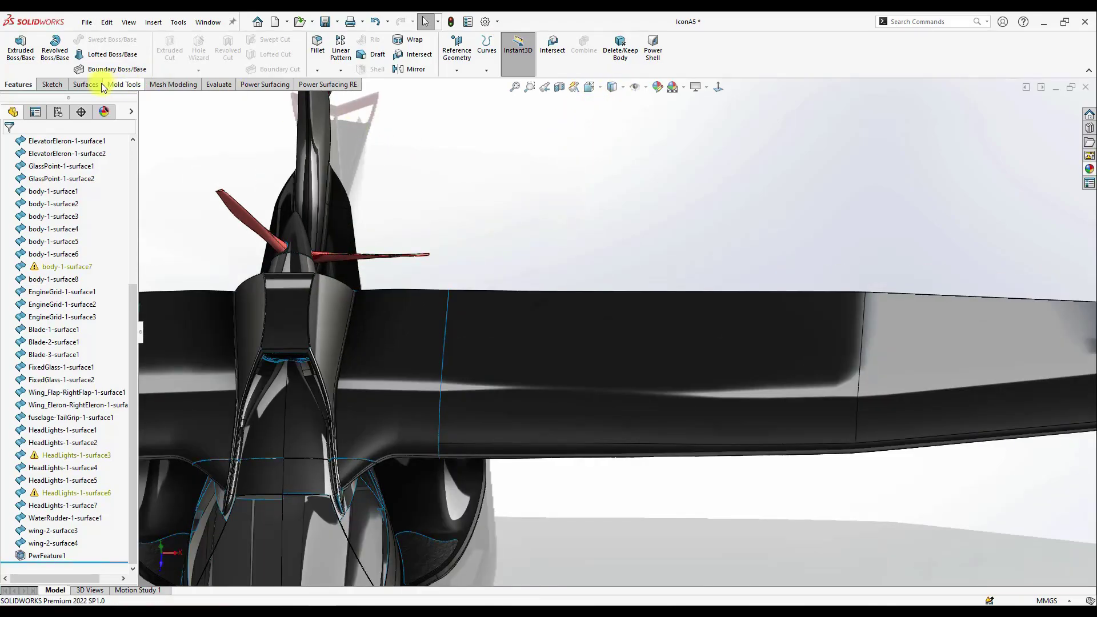
pyautogui.press('f')
pyautogui.moveTo(514, 417); pyautogui.dragTo(649, 301, button='middle')
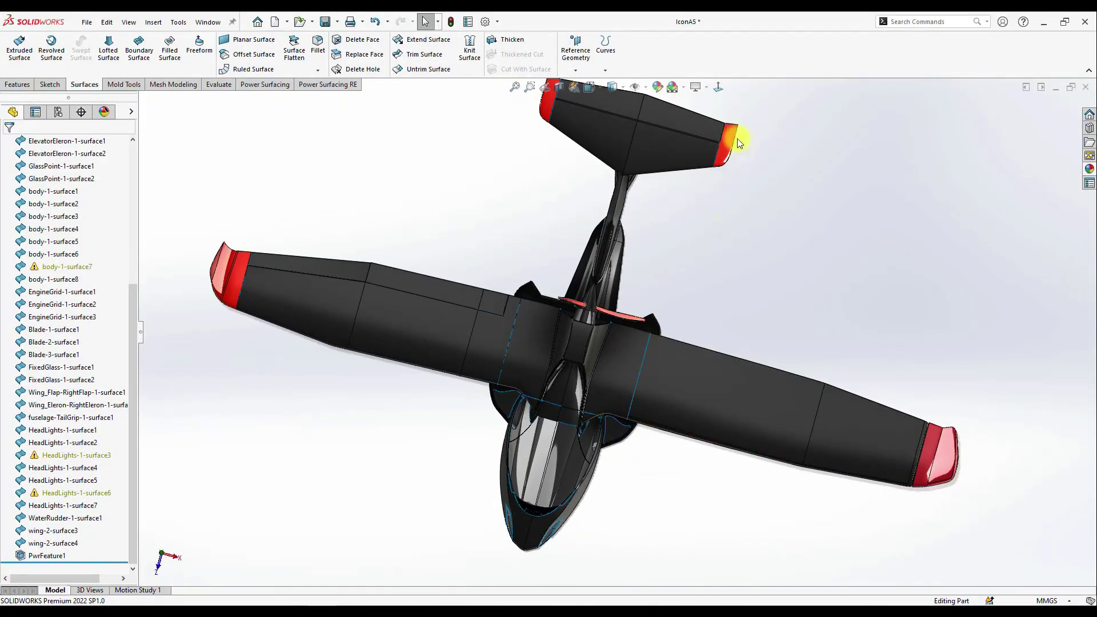
# - Sketch a closed aileron outline on the Top Plane over the new wing's trailing edge, following the wing's taper, with a tip side about 969 mm long
pyautogui.hotkey('ctrl', '5')
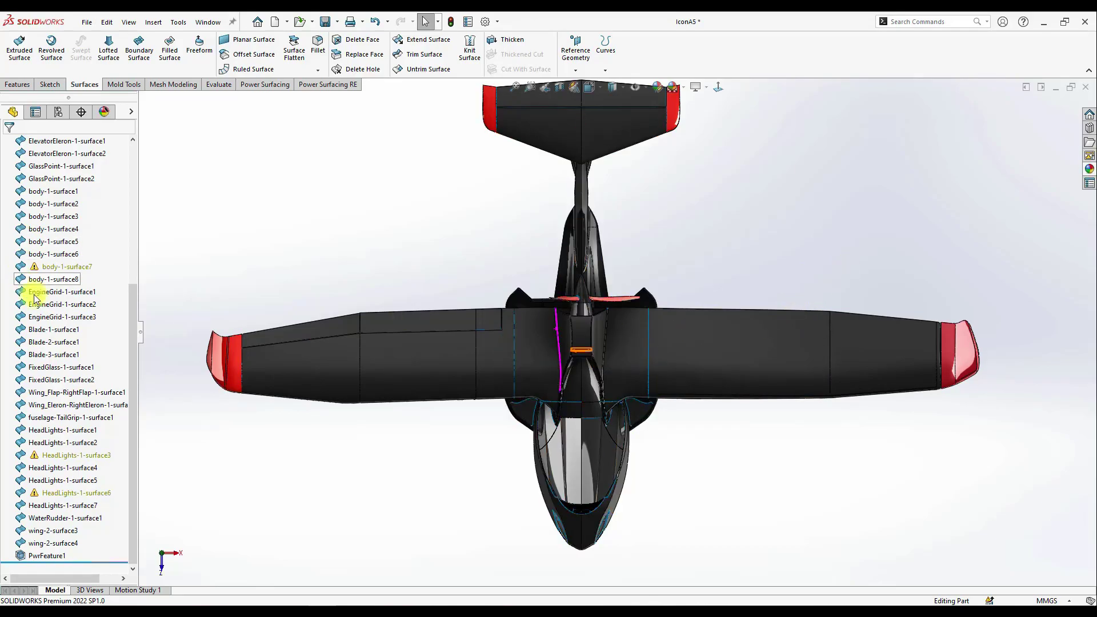
pyautogui.scroll(6, 34, 299)
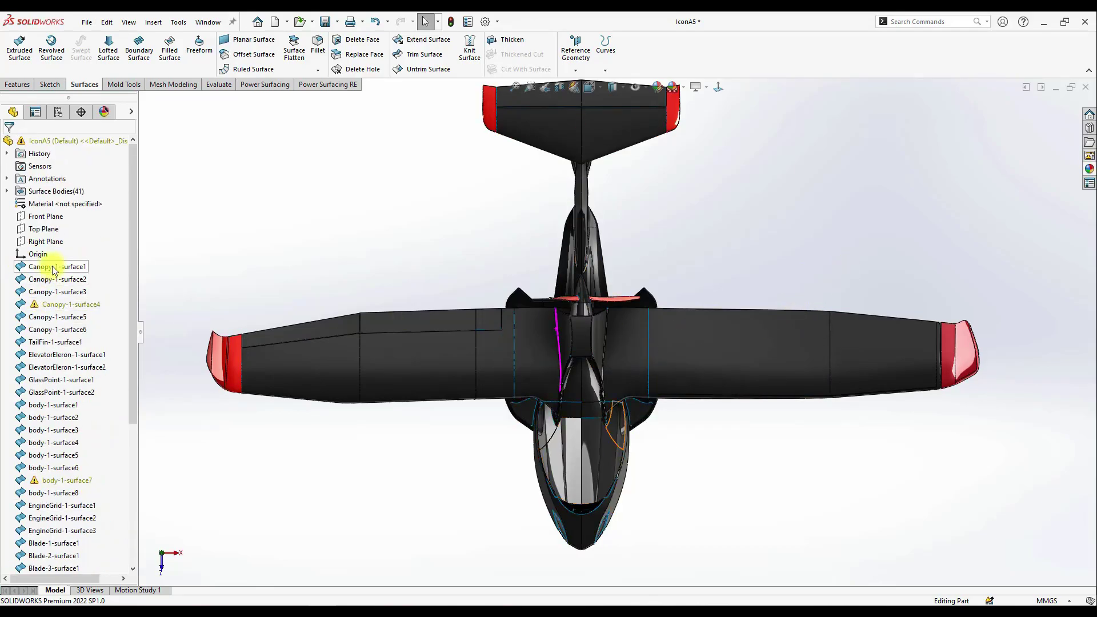
pyautogui.rightClick(35, 230)
pyautogui.click(63, 213)
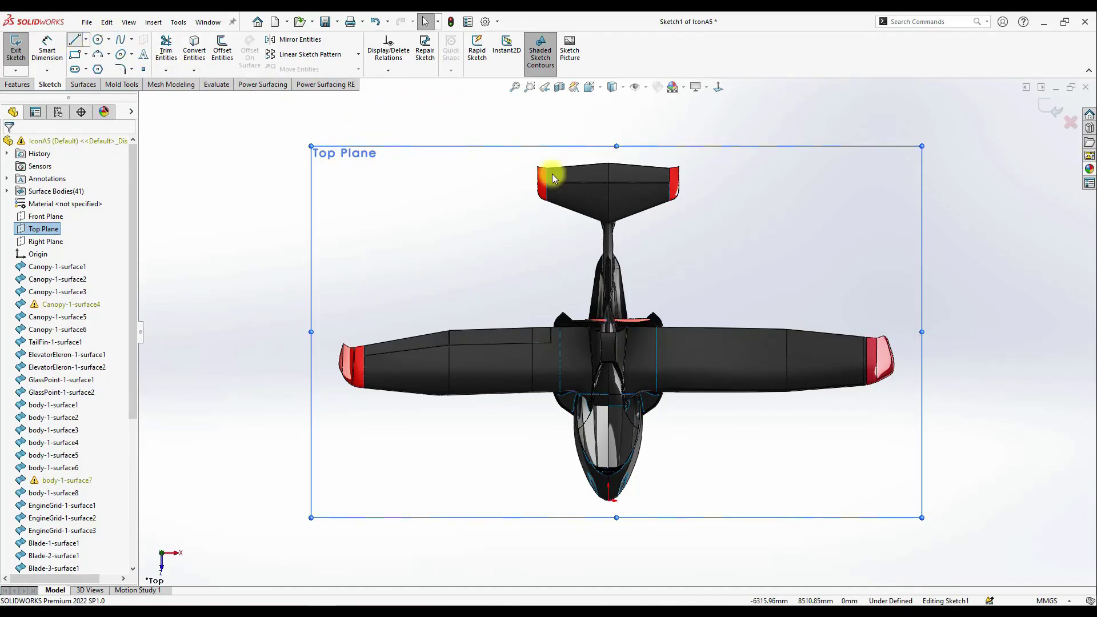
pyautogui.press('l')
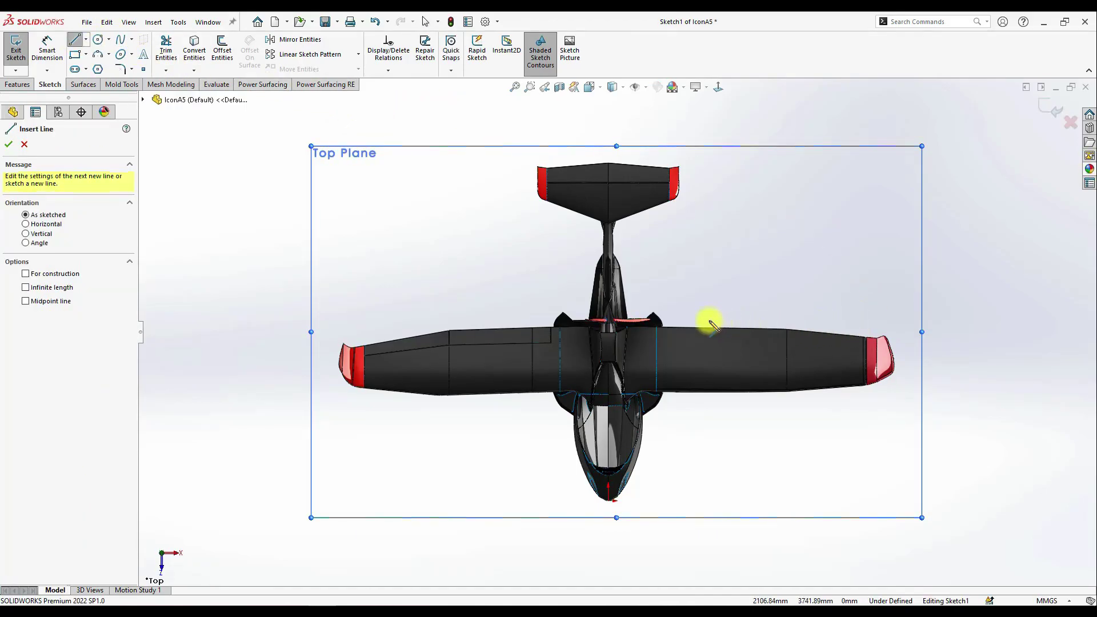
pyautogui.click(656, 325)
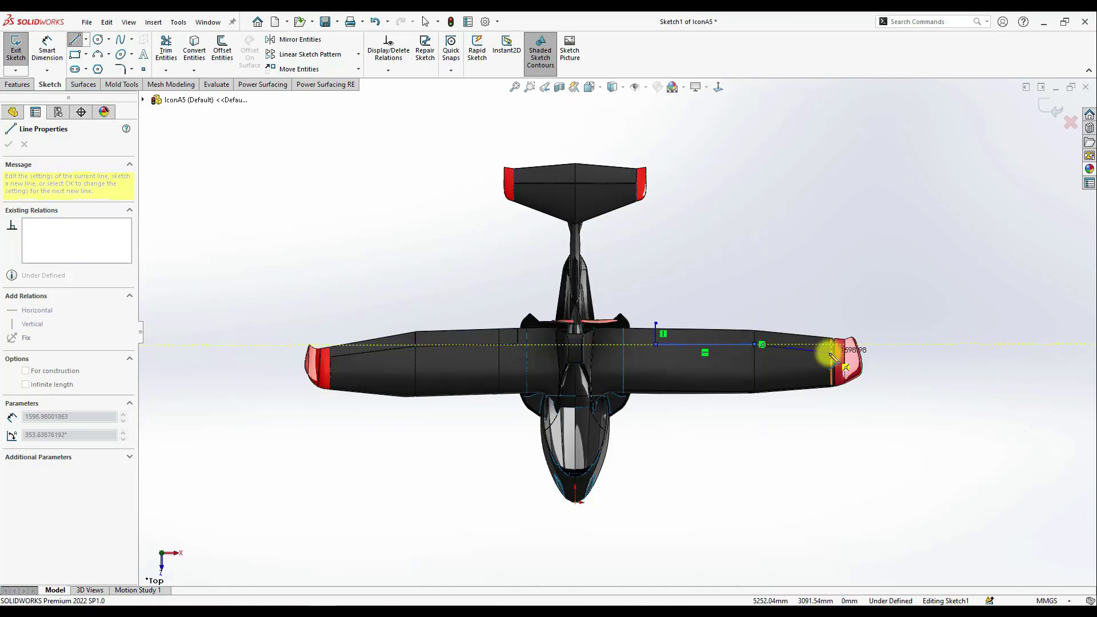
pyautogui.click(831, 352)
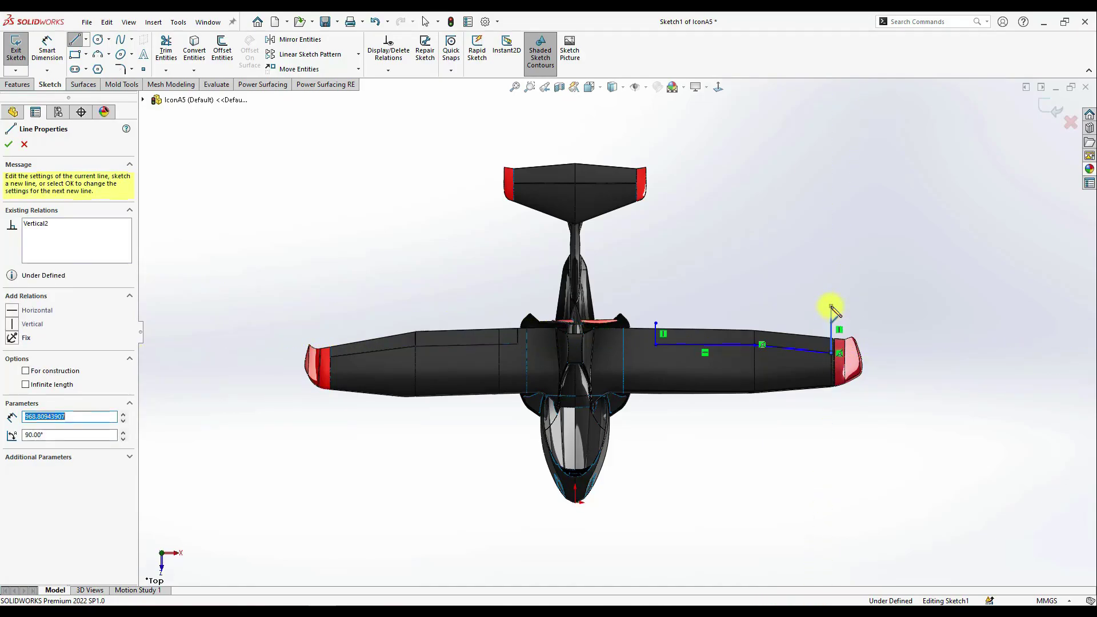
pyautogui.click(656, 307)
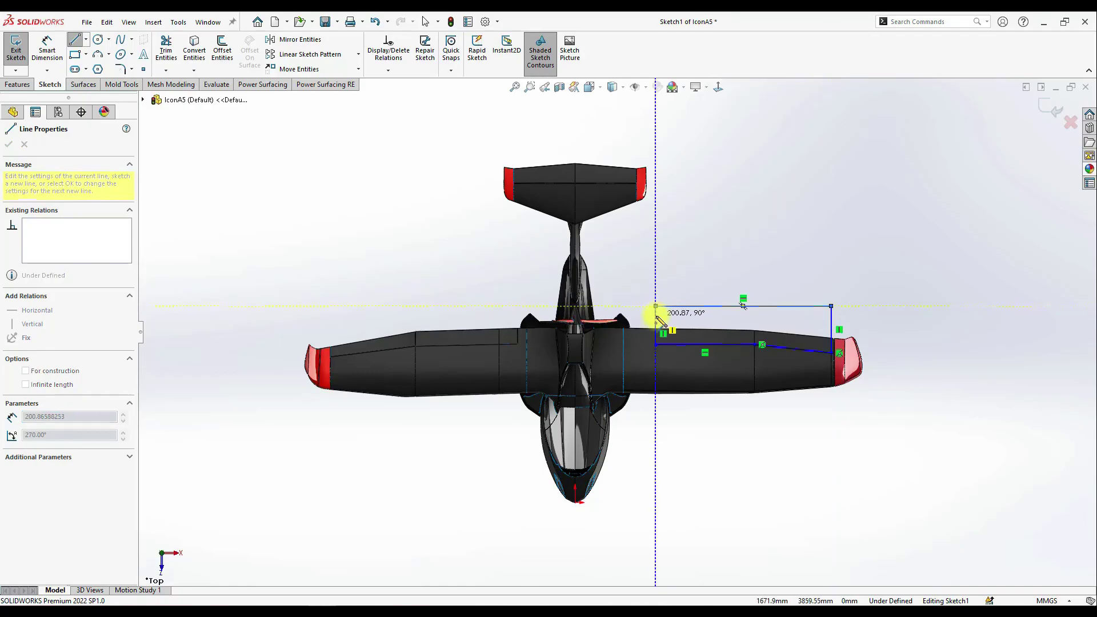
pyautogui.click(656, 345)
pyautogui.scroll(-3, 735, 343)
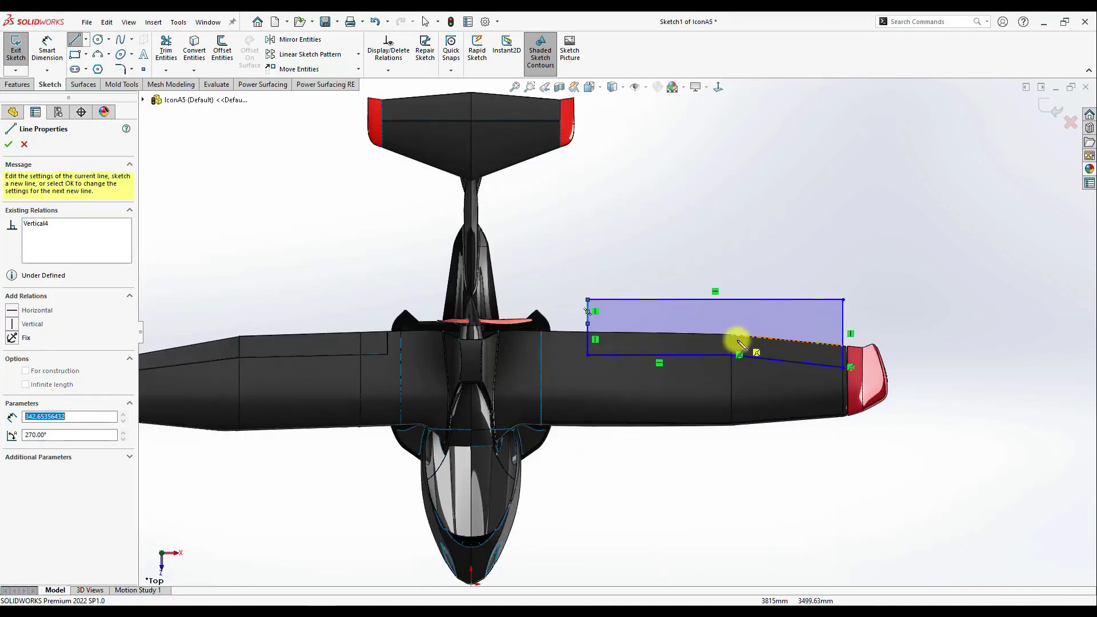
pyautogui.press('Escape')
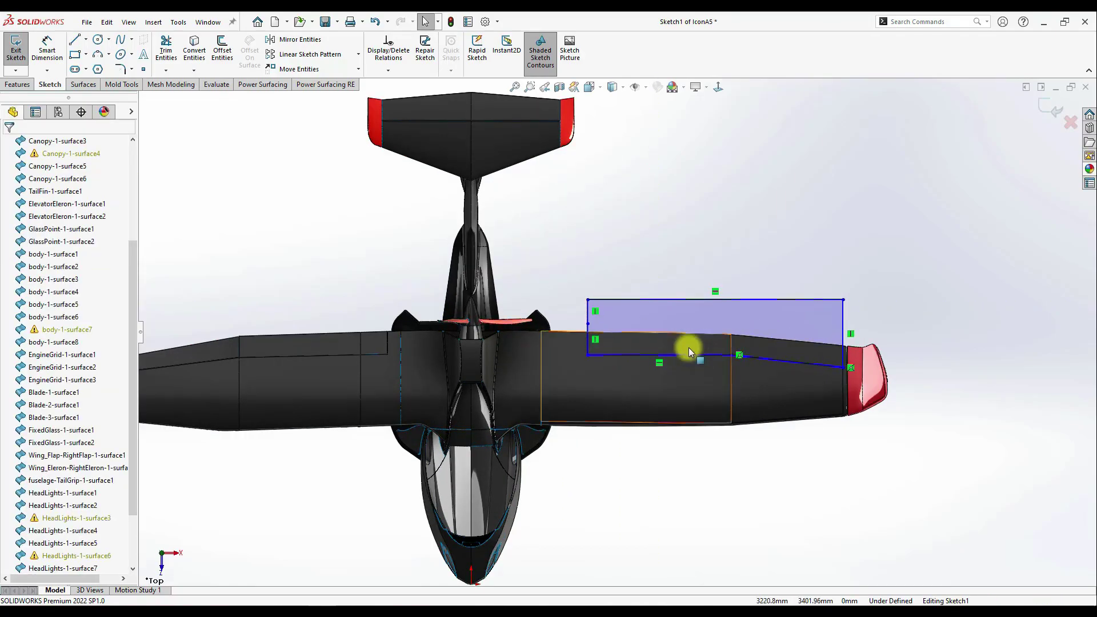
# - Offset the chain of aileron outline lines by 5 mm to form a gap
pyautogui.click(83, 86)
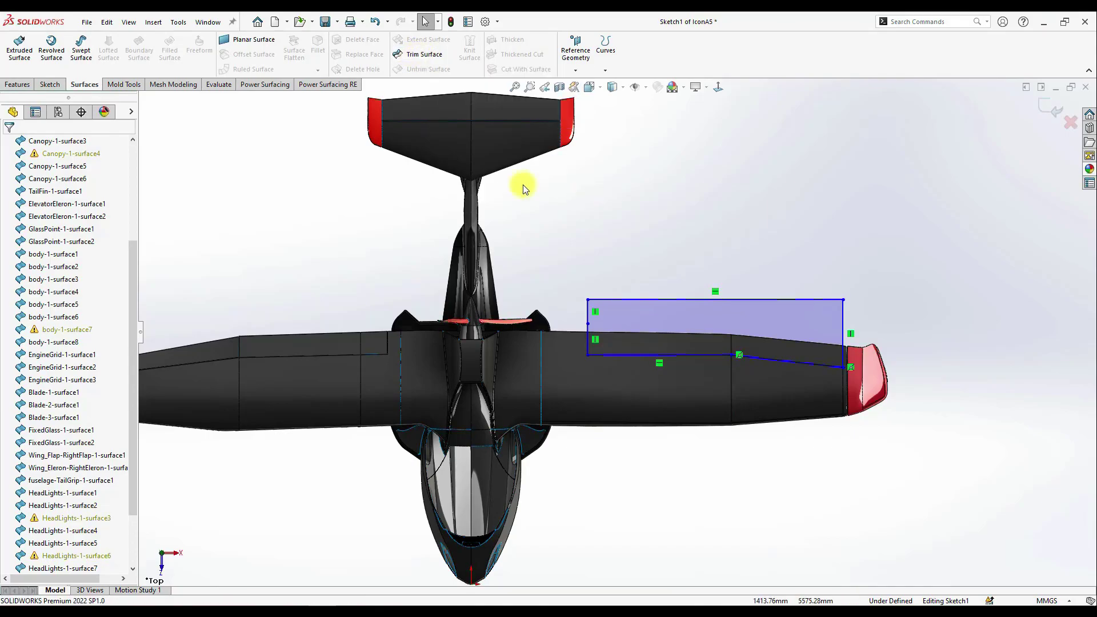
pyautogui.click(51, 85)
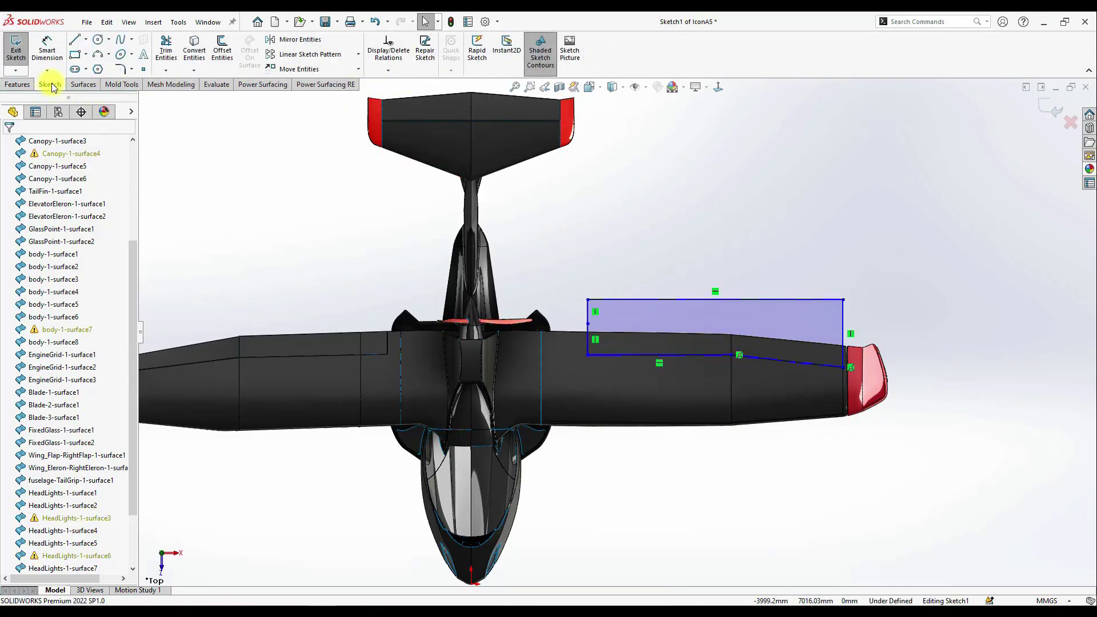
pyautogui.click(222, 51)
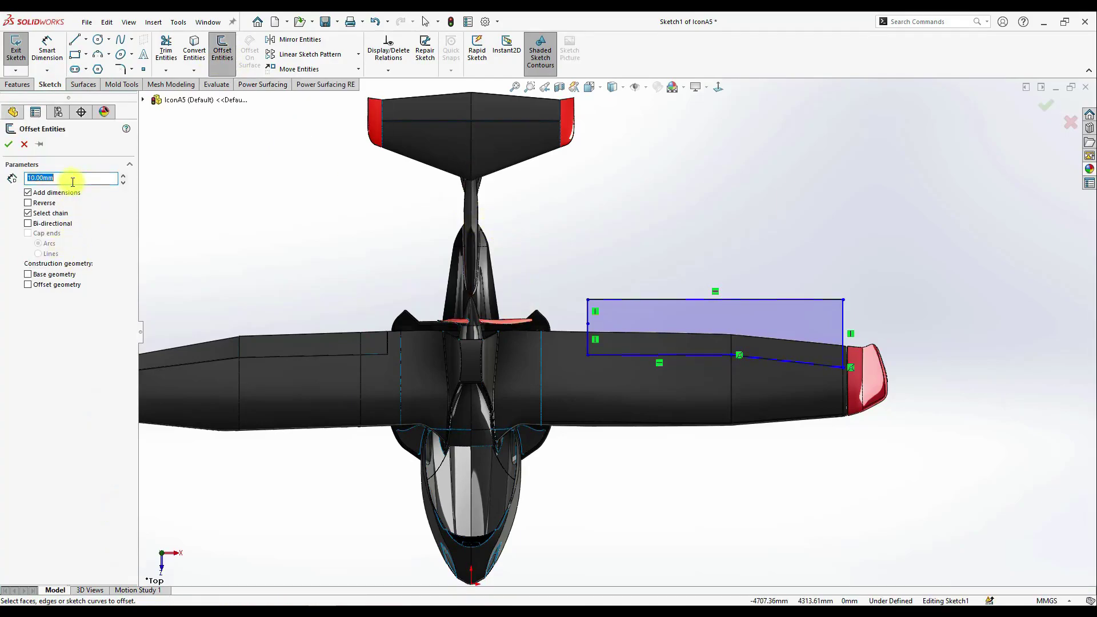
pyautogui.scroll(-10, 629, 342)
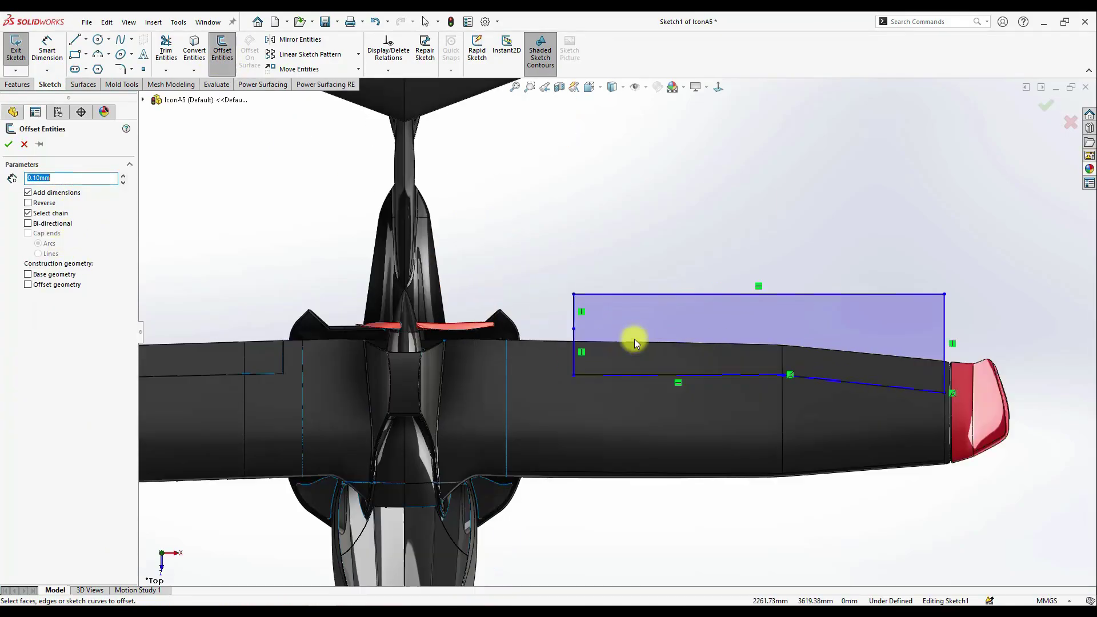
pyautogui.scroll(3, 489, 234)
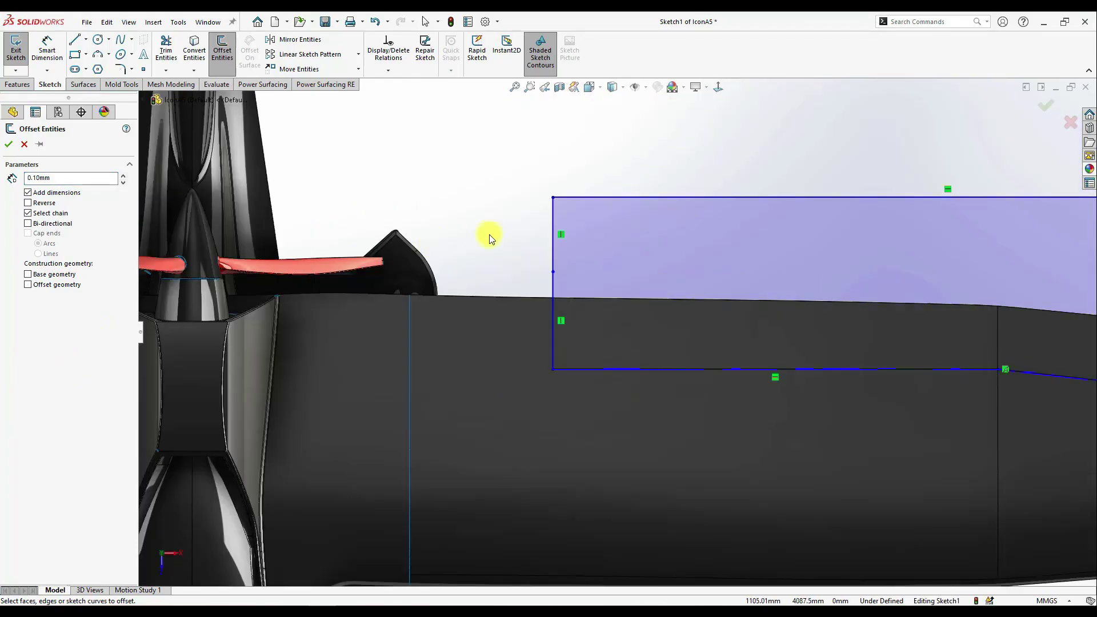
pyautogui.scroll(-7, 571, 368)
pyautogui.click(477, 355)
pyautogui.scroll(6, 440, 361)
pyautogui.scroll(-8, 987, 342)
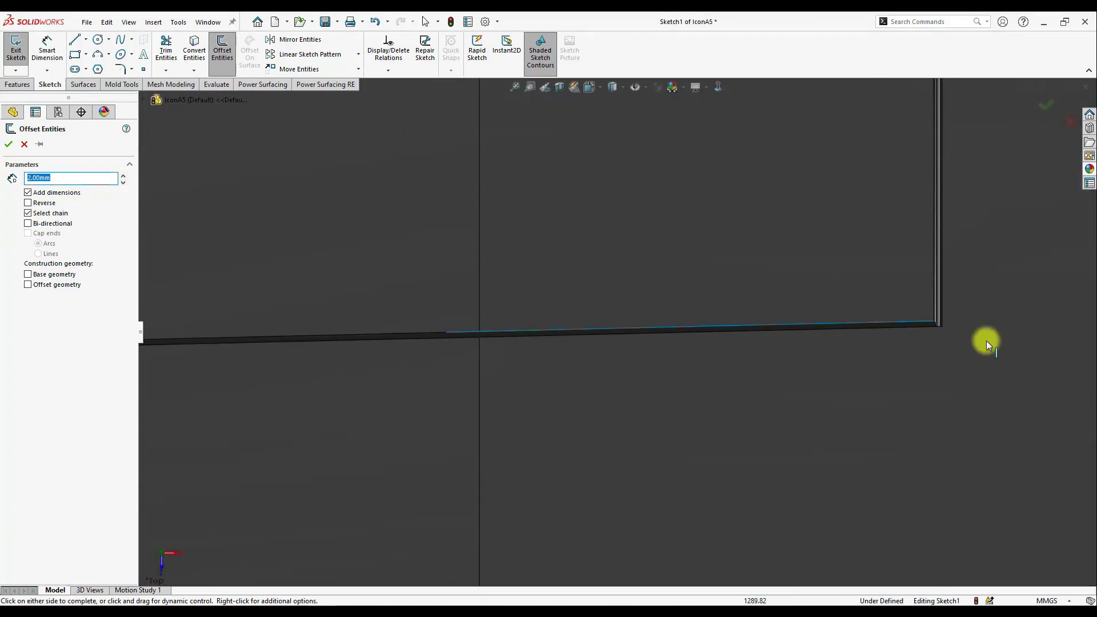
pyautogui.scroll(6, 986, 343)
pyautogui.scroll(-8, 629, 274)
pyautogui.write('5')
pyautogui.press('Return')
pyautogui.scroll(5, 361, 314)
pyautogui.click(8, 145)
# - Trim the new wing surface with the aileron sketch, keeping the main wing and the aileron pieces and dropping the narrow gap between them
pyautogui.click(84, 85)
pyautogui.click(422, 54)
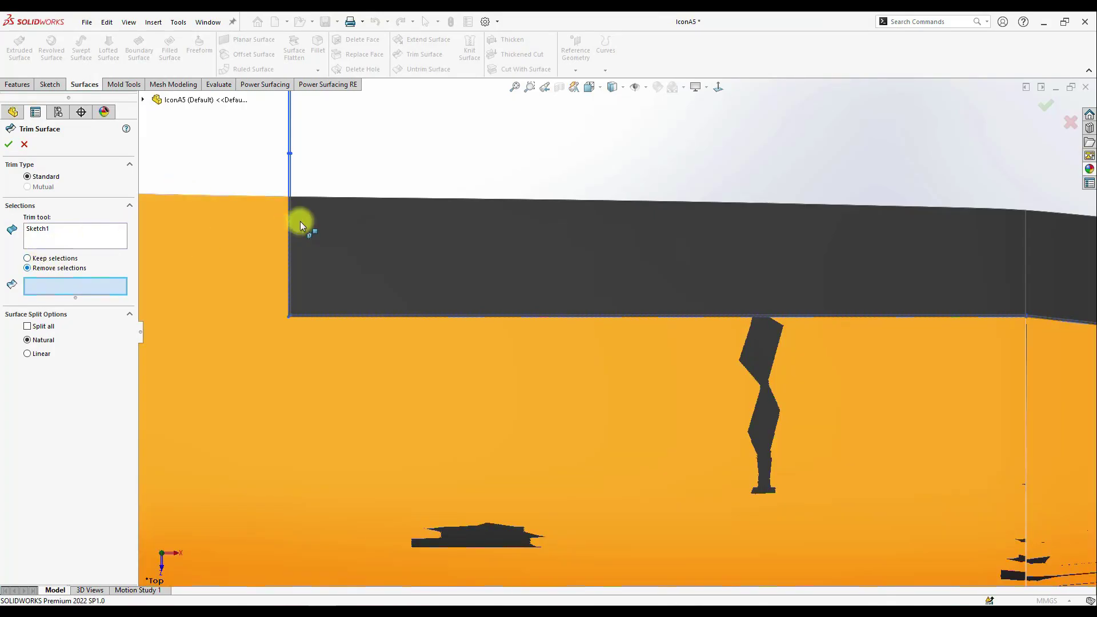
pyautogui.scroll(-6, 319, 214)
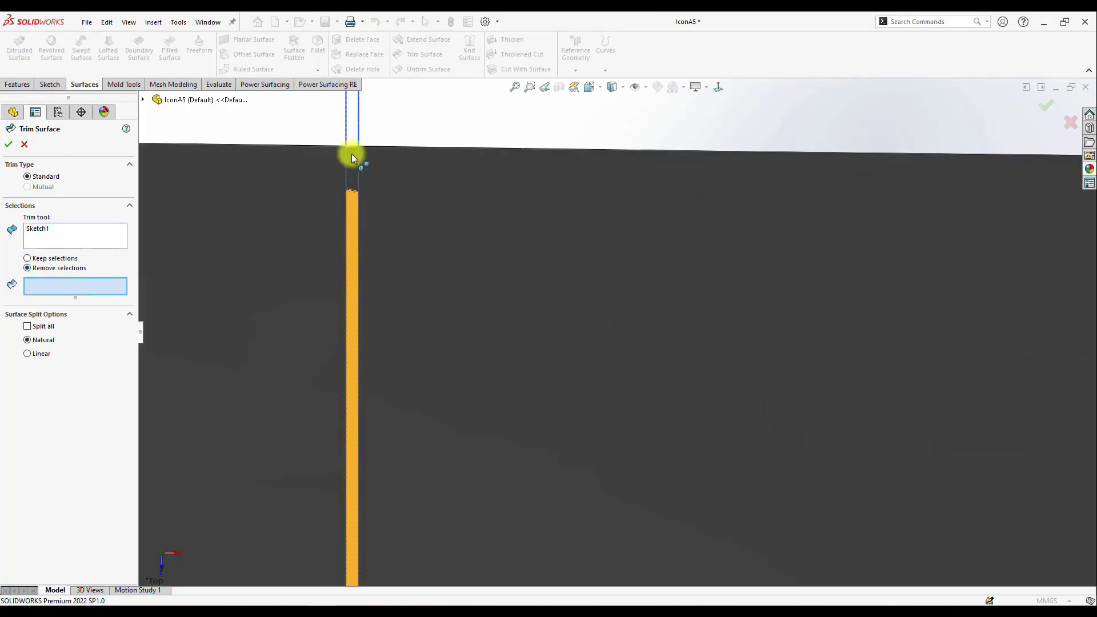
pyautogui.click(351, 156)
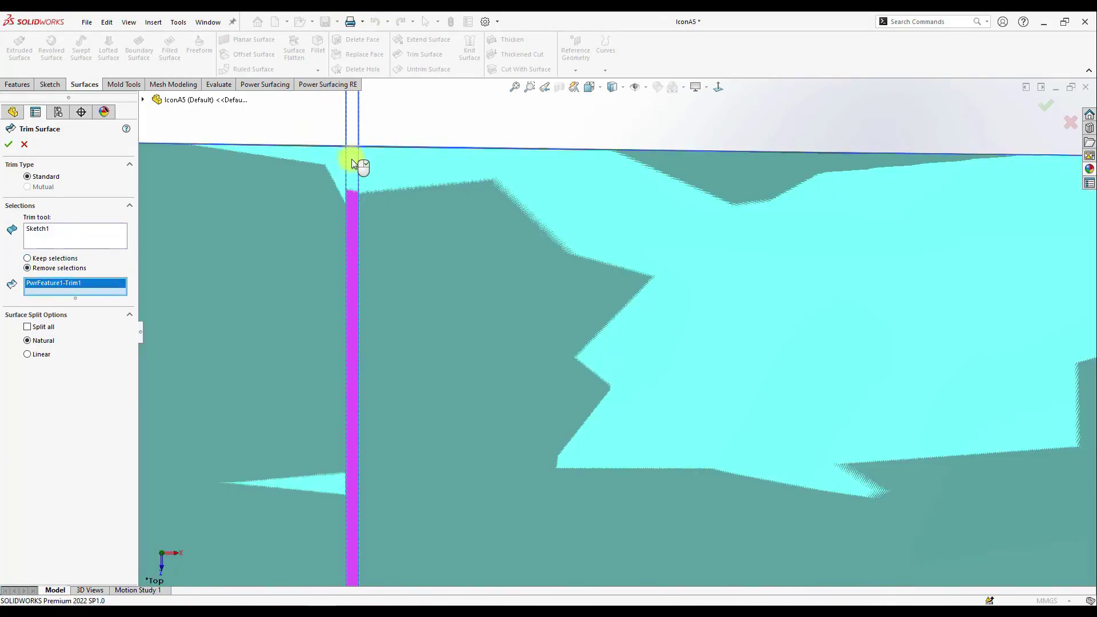
pyautogui.scroll(2, 286, 237)
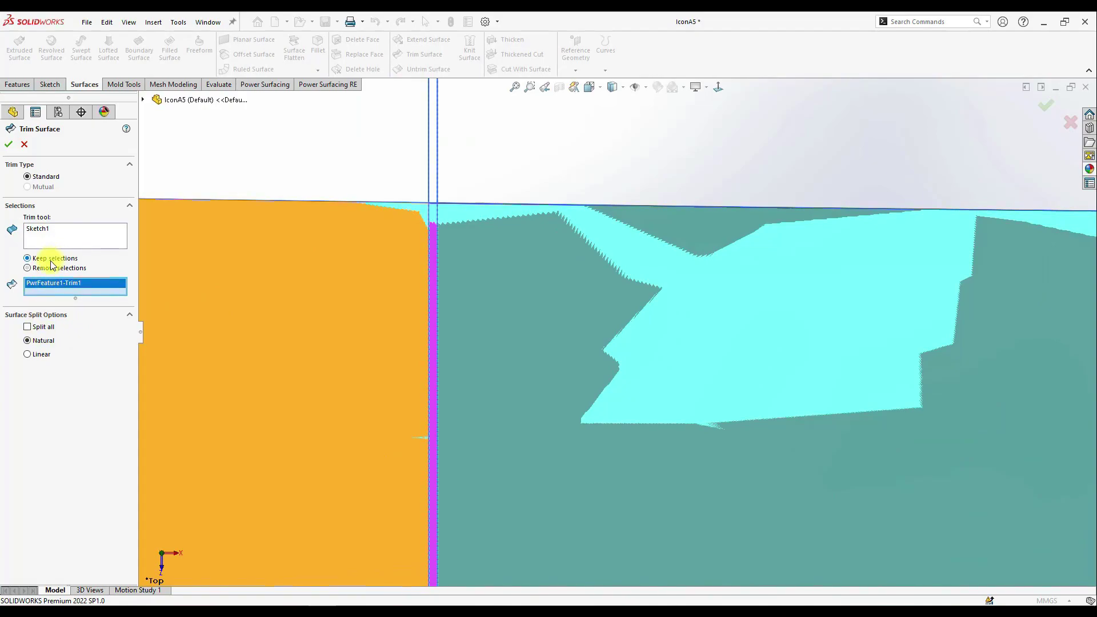
pyautogui.rightClick(86, 239)
pyautogui.click(133, 246)
pyautogui.click(321, 254)
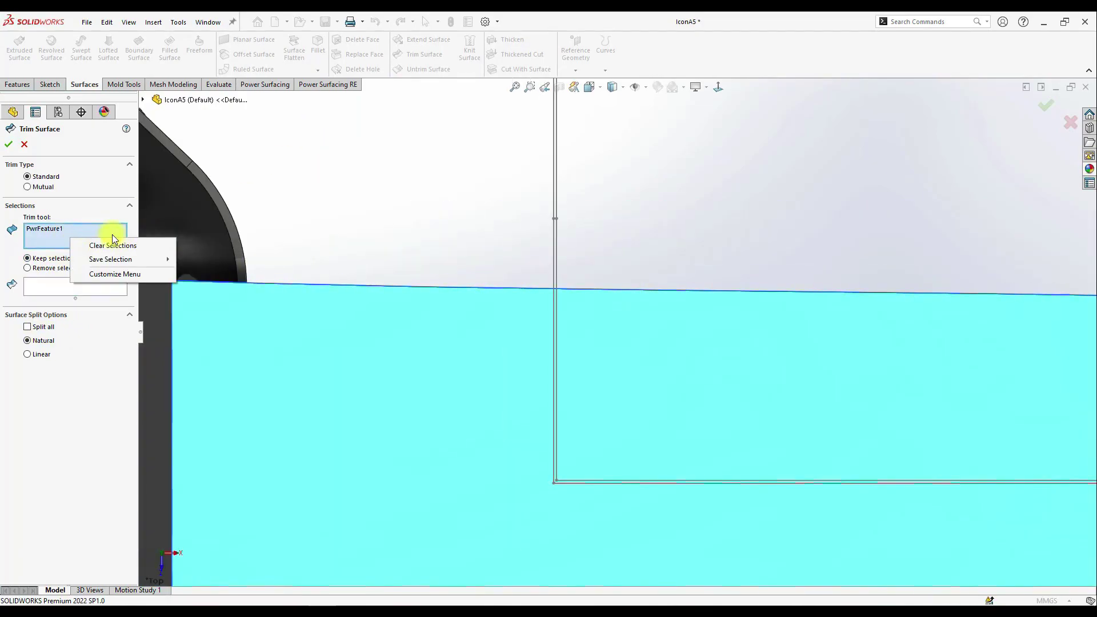
pyautogui.click(114, 245)
pyautogui.click(559, 252)
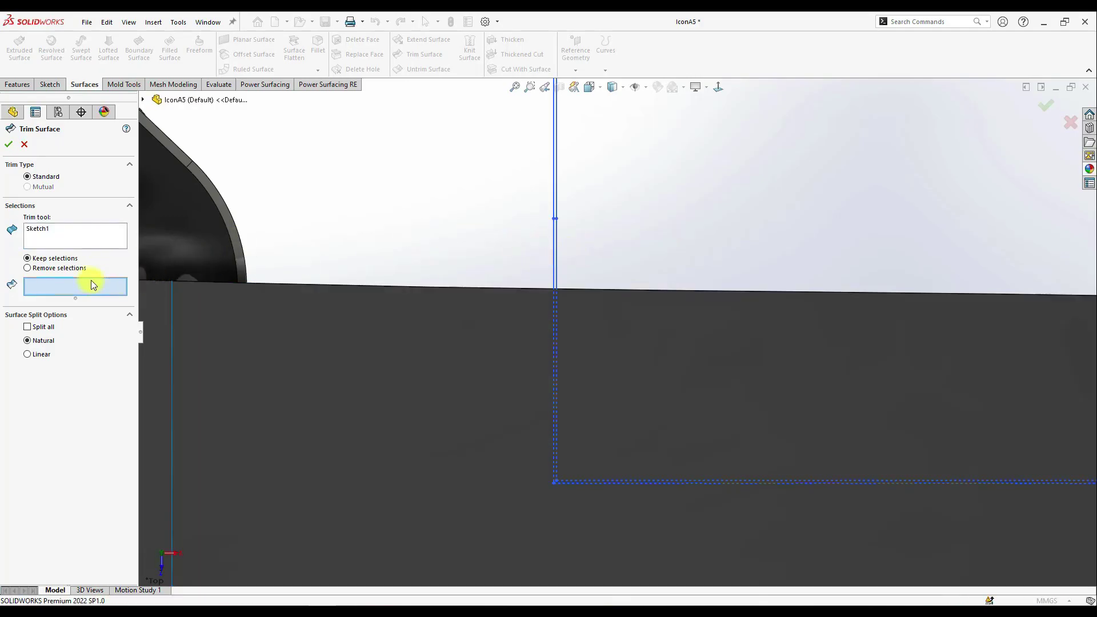
pyautogui.click(457, 376)
pyautogui.scroll(5, 447, 374)
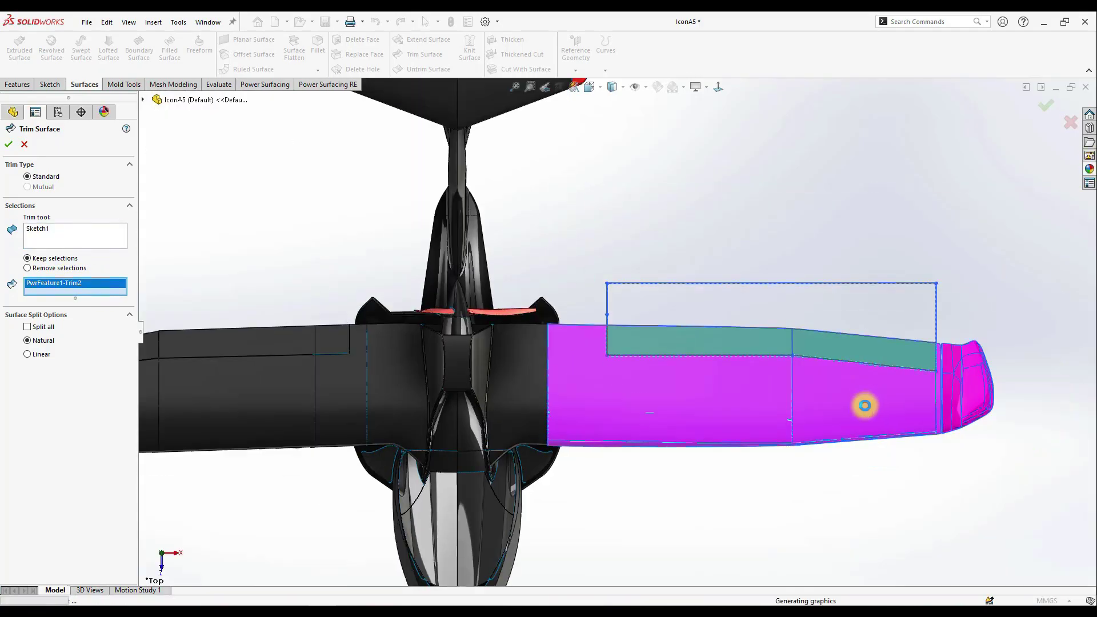
pyautogui.click(792, 337)
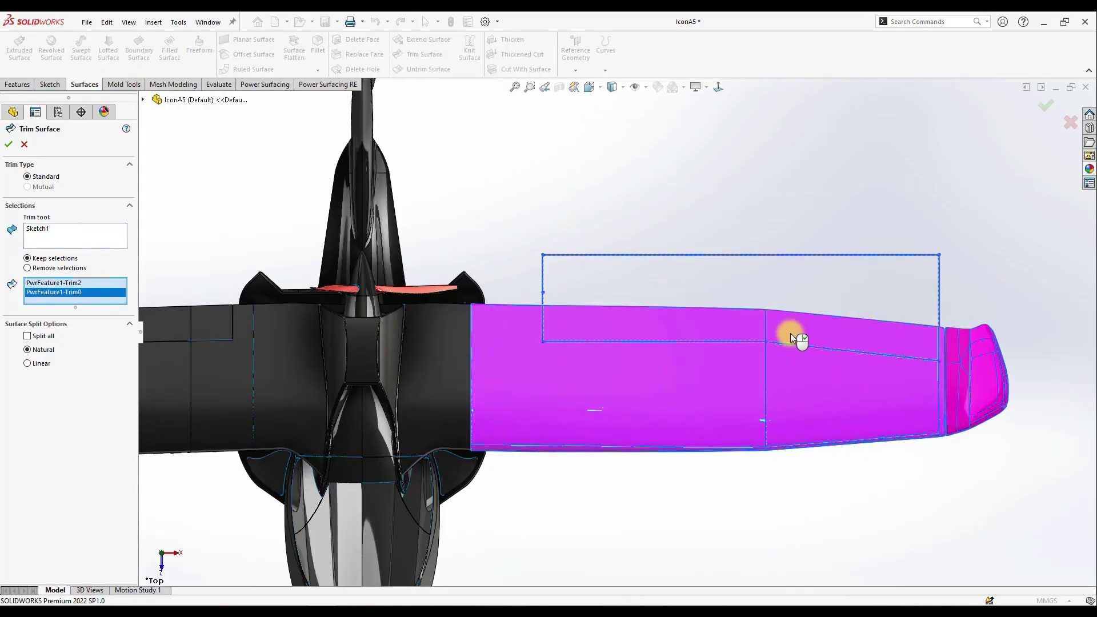
pyautogui.click(9, 147)
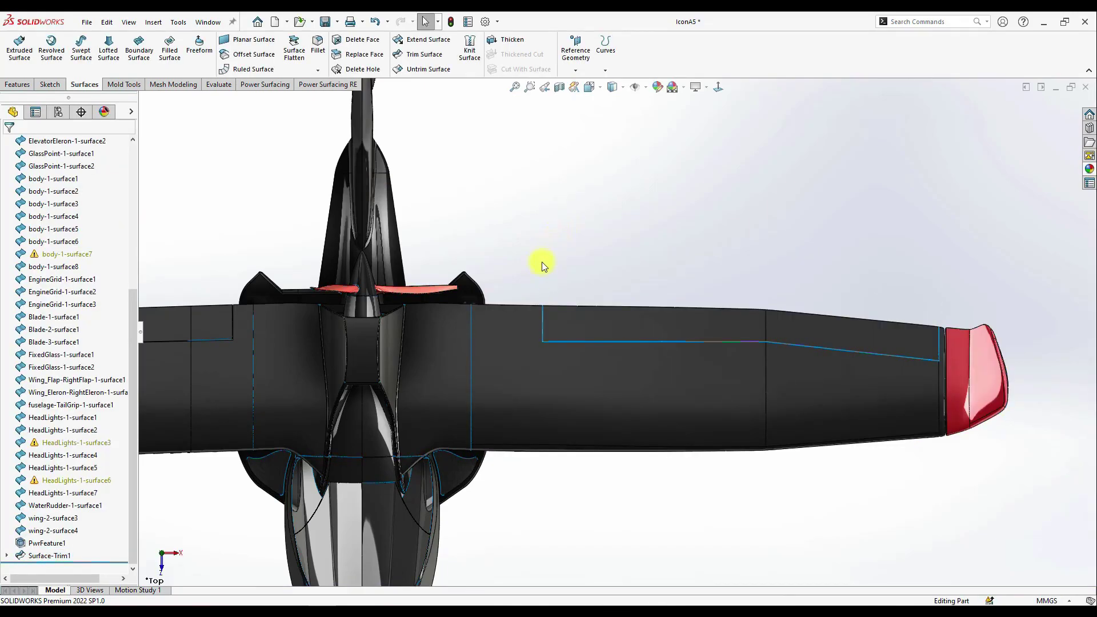
# - Examine the trimmed aileron gap on the new wing in a perspective from the front and above
pyautogui.scroll(3, 514, 331)
pyautogui.moveTo(514, 375); pyautogui.dragTo(449, 274, button='middle')
pyautogui.scroll(4, 599, 377)
pyautogui.scroll(-9, 720, 452)
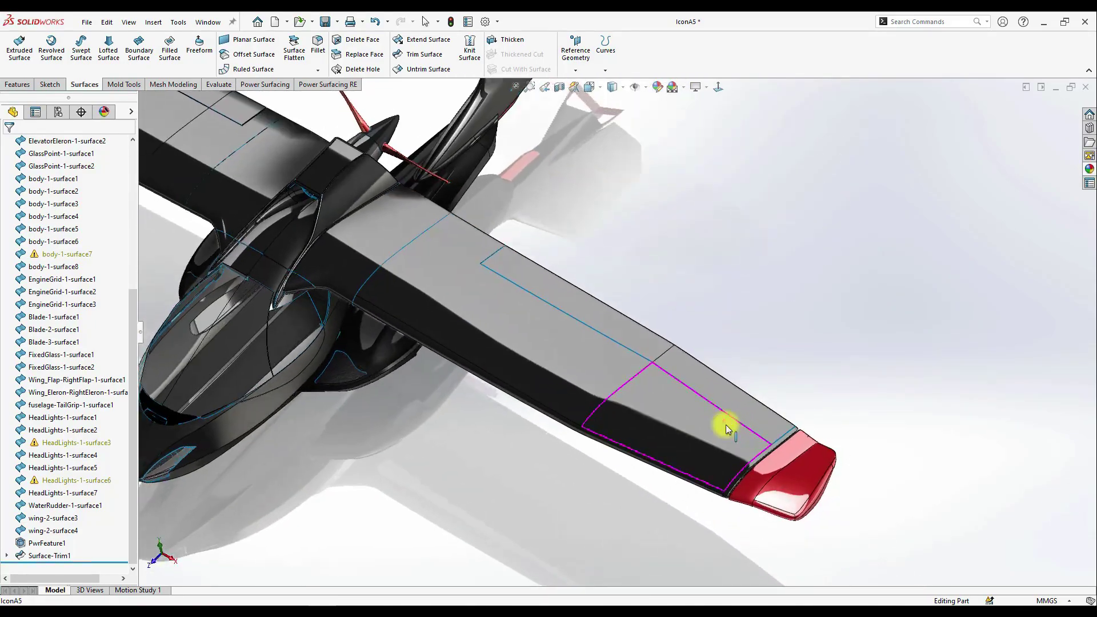
# - Start a new sketch on the Top Plane over the separated aileron on the new wing
pyautogui.moveTo(645, 376)
pyautogui.mouseDown(button='middle')
pyautogui.moveTo(613, 376)
pyautogui.moveTo(619, 416)
pyautogui.moveTo(642, 434)
pyautogui.moveTo(626, 366)
pyautogui.mouseUp(button='middle')
pyautogui.moveTo(639, 188)
pyautogui.mouseDown(button='middle')
pyautogui.moveTo(698, 307)
pyautogui.moveTo(448, 392)
pyautogui.moveTo(512, 252)
pyautogui.moveTo(594, 385)
pyautogui.moveTo(575, 382)
pyautogui.moveTo(558, 424)
pyautogui.moveTo(560, 387)
pyautogui.moveTo(540, 384)
pyautogui.moveTo(539, 404)
pyautogui.moveTo(549, 374)
pyautogui.mouseUp(button='middle')
pyautogui.click(718, 87)
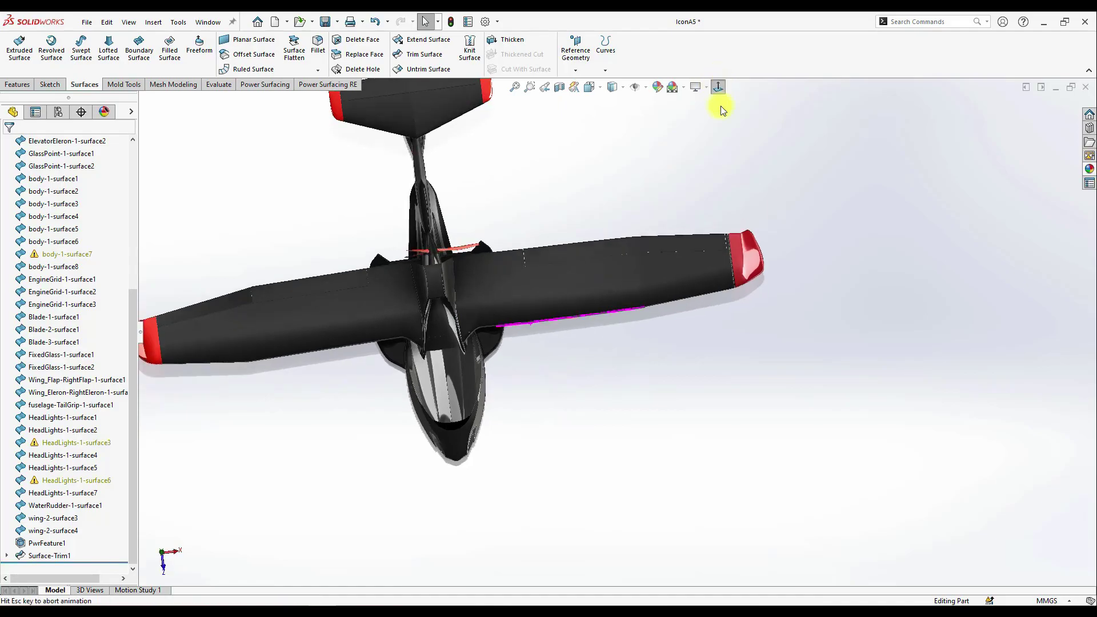
pyautogui.scroll(-7, 635, 273)
pyautogui.scroll(6, 62, 379)
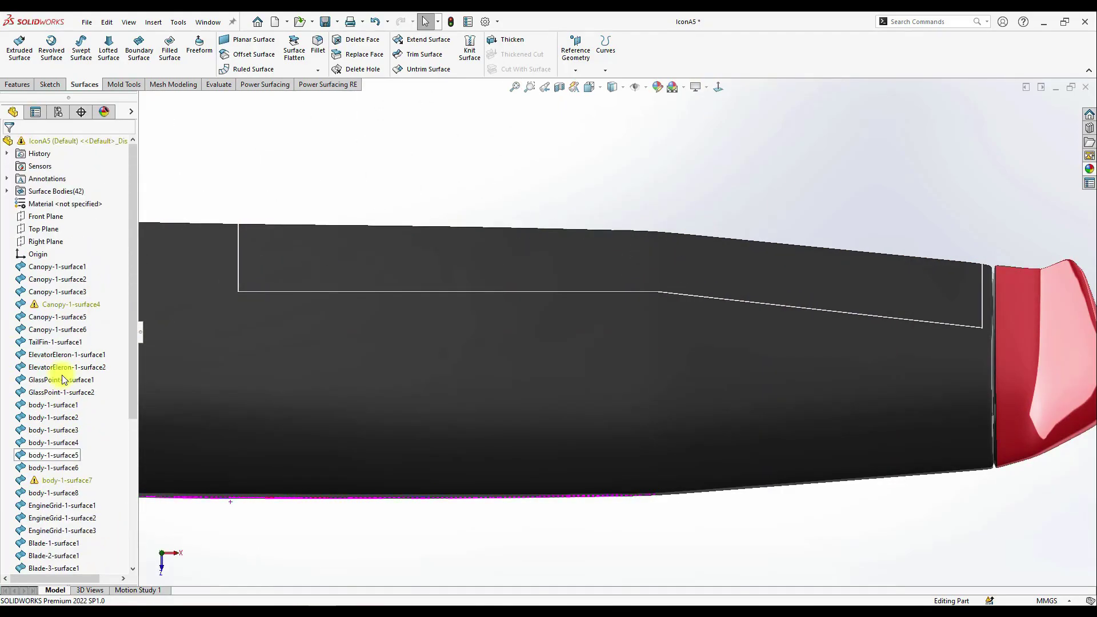
pyautogui.rightClick(46, 233)
pyautogui.click(57, 215)
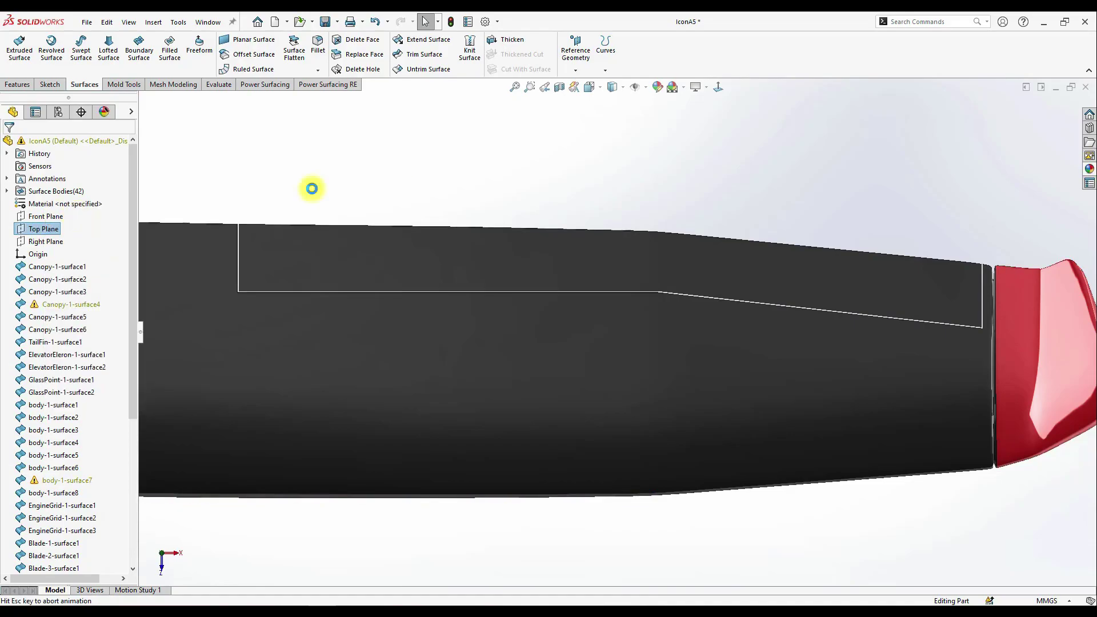
pyautogui.click(77, 43)
pyautogui.scroll(-5, 813, 350)
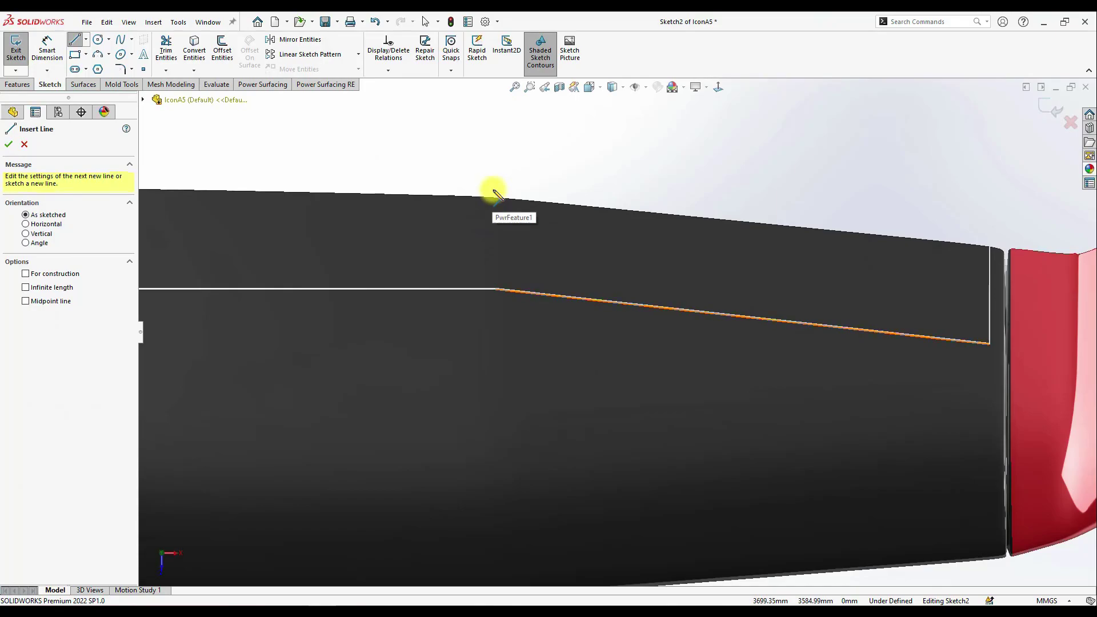
pyautogui.click(494, 193)
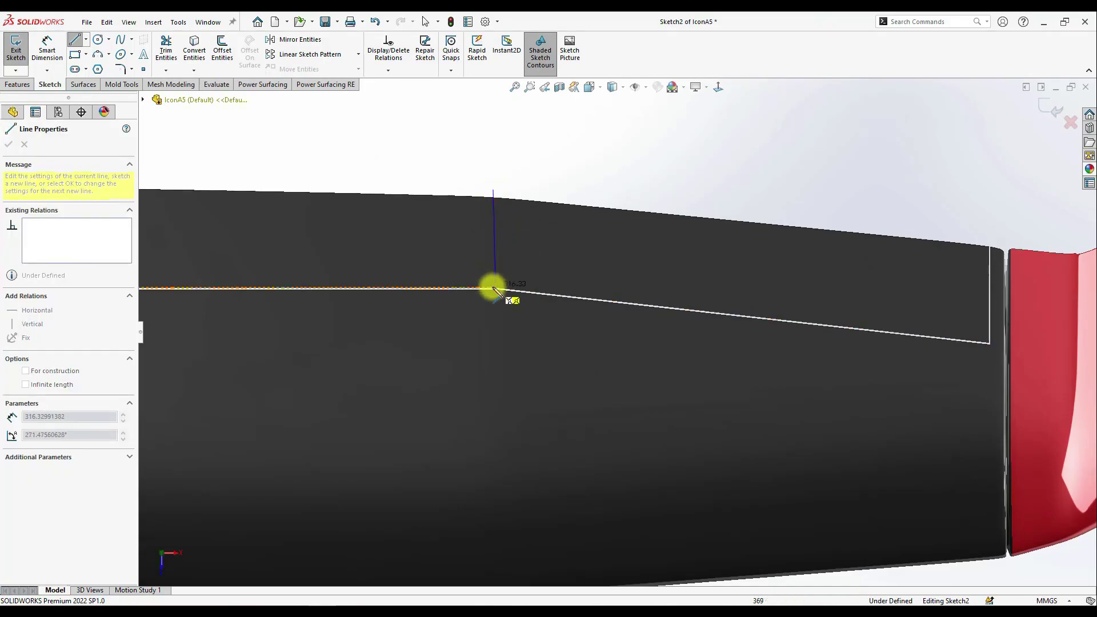
pyautogui.scroll(-2, 495, 290)
pyautogui.press('Escape')
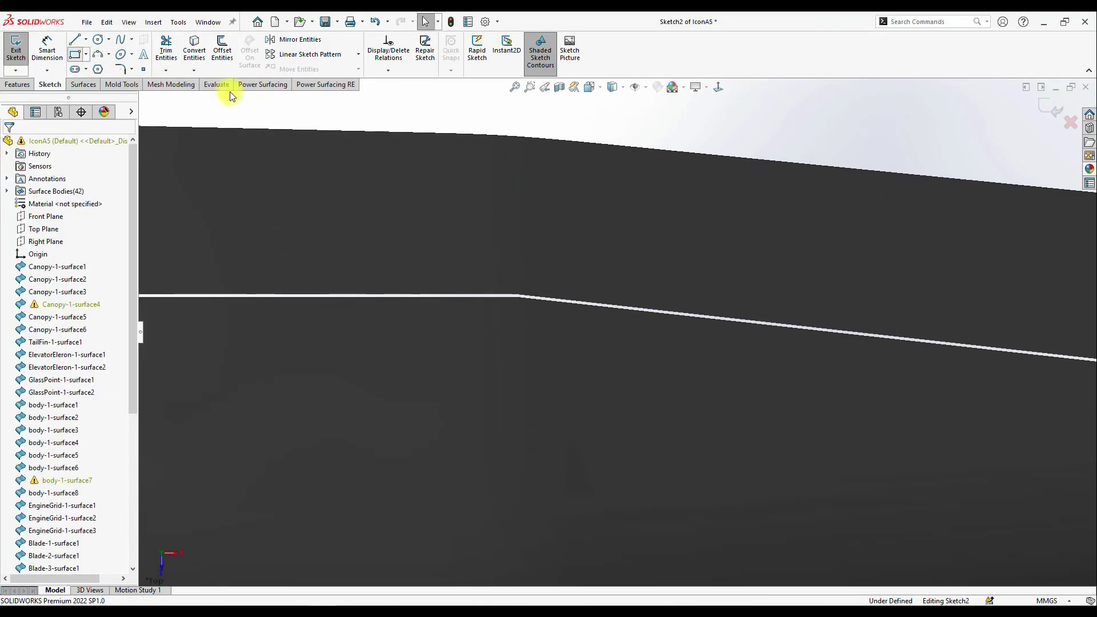
# - Sketch a narrow corner rectangle across the aileron at the trailing-edge kink, about 10 mm wide and 305 mm long
pyautogui.press('r')
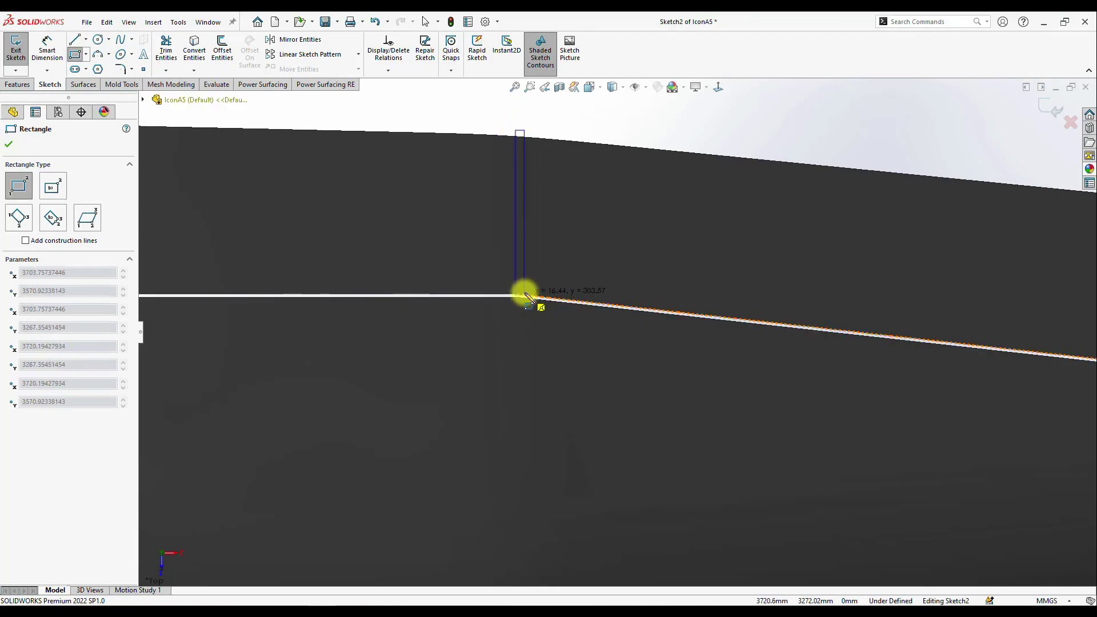
pyautogui.scroll(-3, 528, 296)
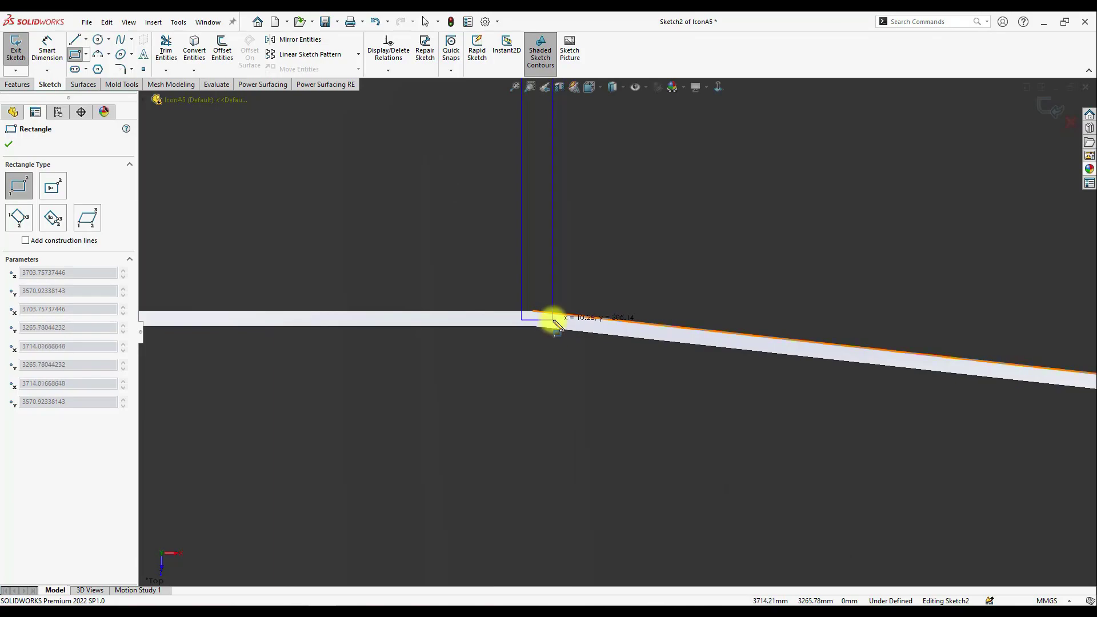
pyautogui.click(552, 317)
pyautogui.scroll(5, 595, 277)
# - Trim the aileron surface with the rectangle sketch, keeping the inboard and outboard pieces and dropping the narrow strip between them
pyautogui.click(82, 87)
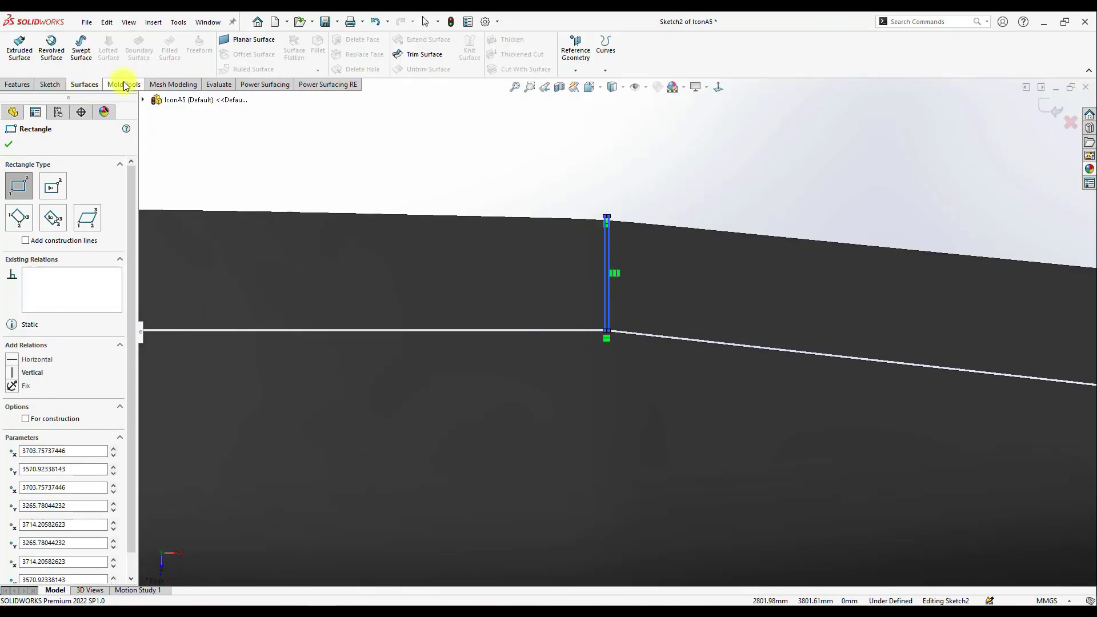
pyautogui.click(416, 62)
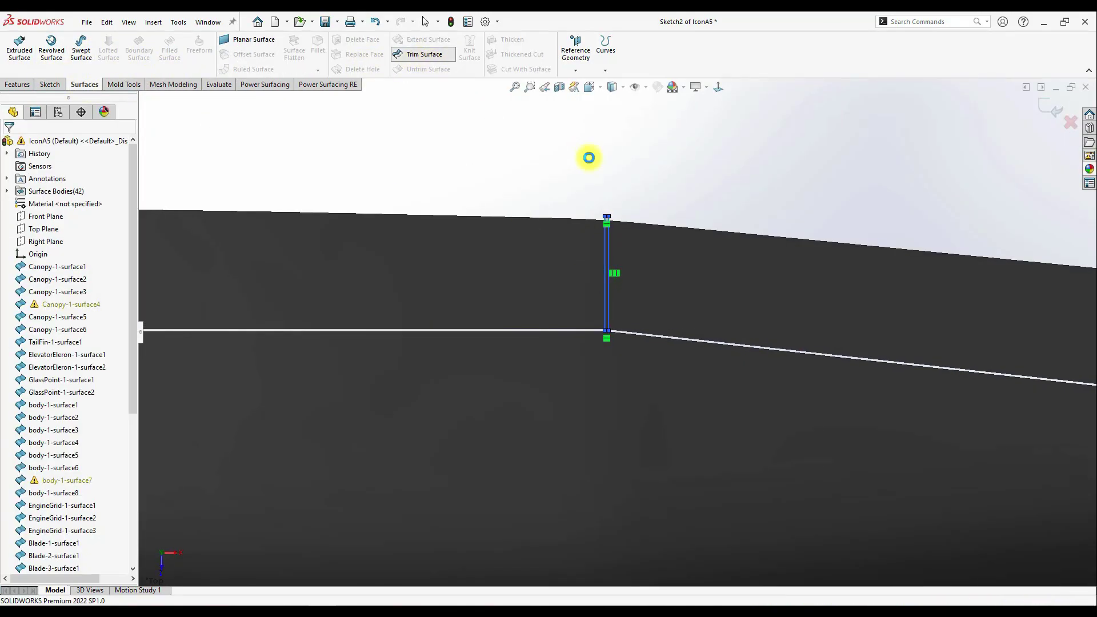
pyautogui.click(588, 266)
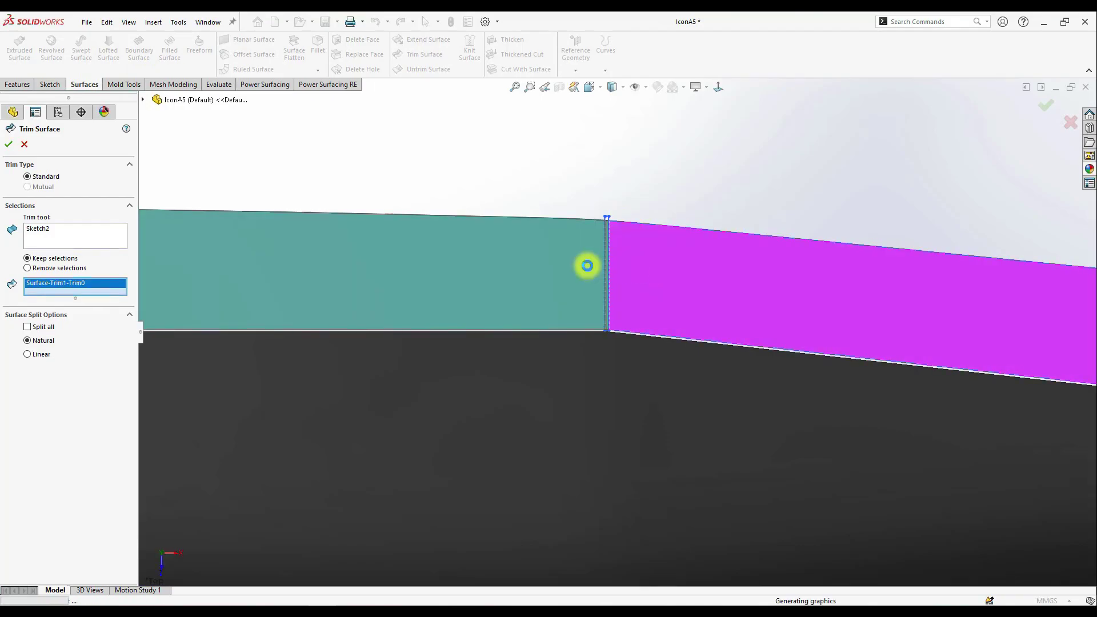
pyautogui.click(15, 143)
# - Reposition the outboard aileron section using Move/Copy Body, without making a copy
pyautogui.scroll(10, 417, 159)
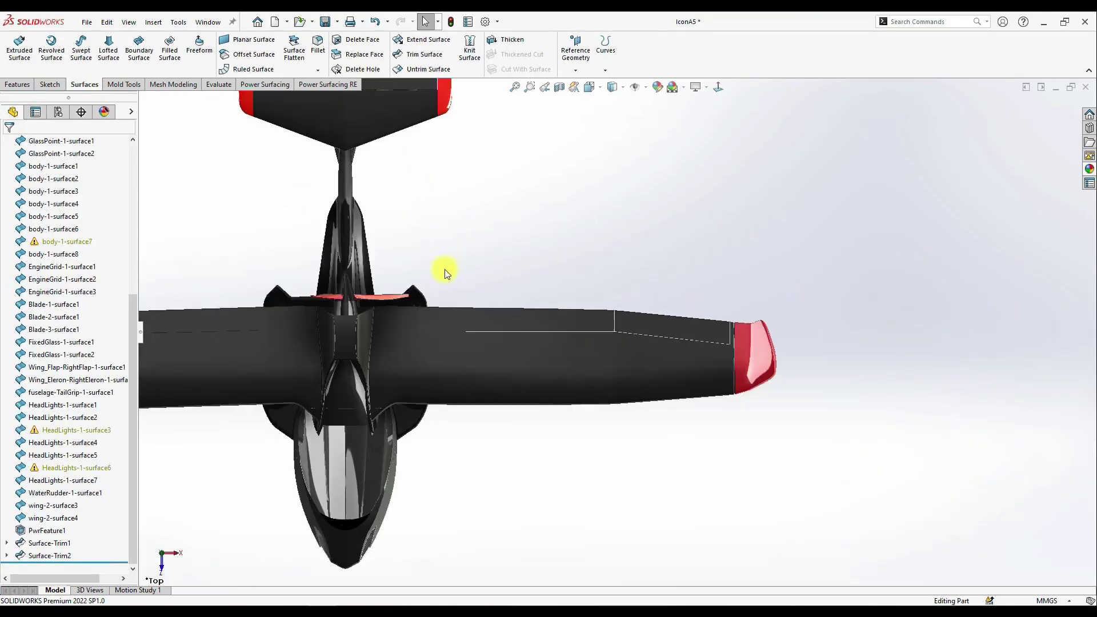
pyautogui.scroll(-2, 346, 313)
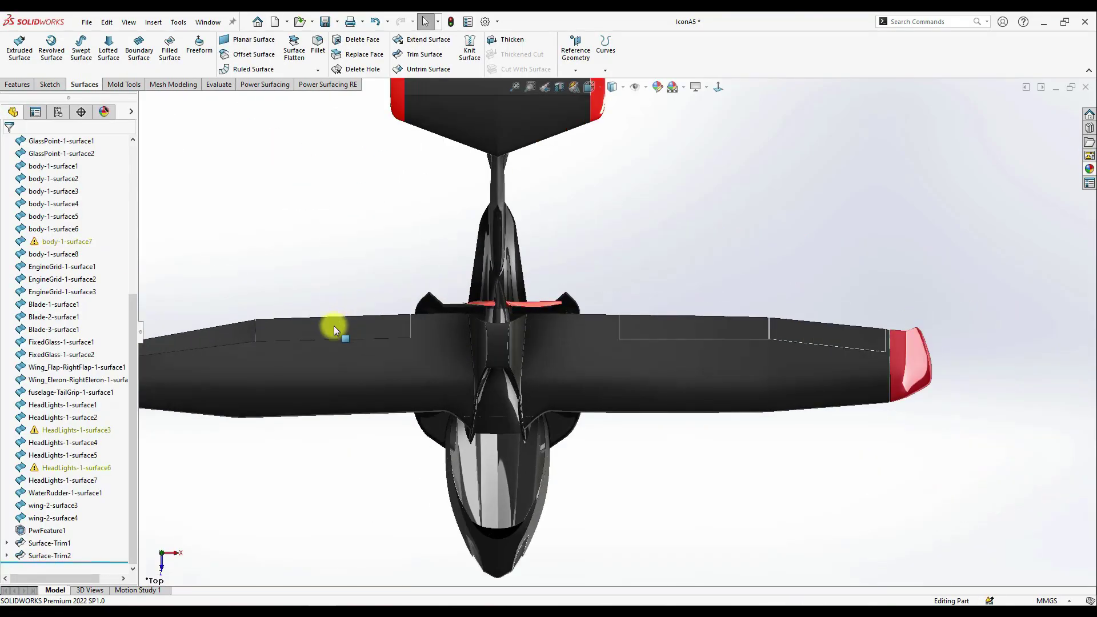
pyautogui.click(179, 23)
pyautogui.click(179, 23)
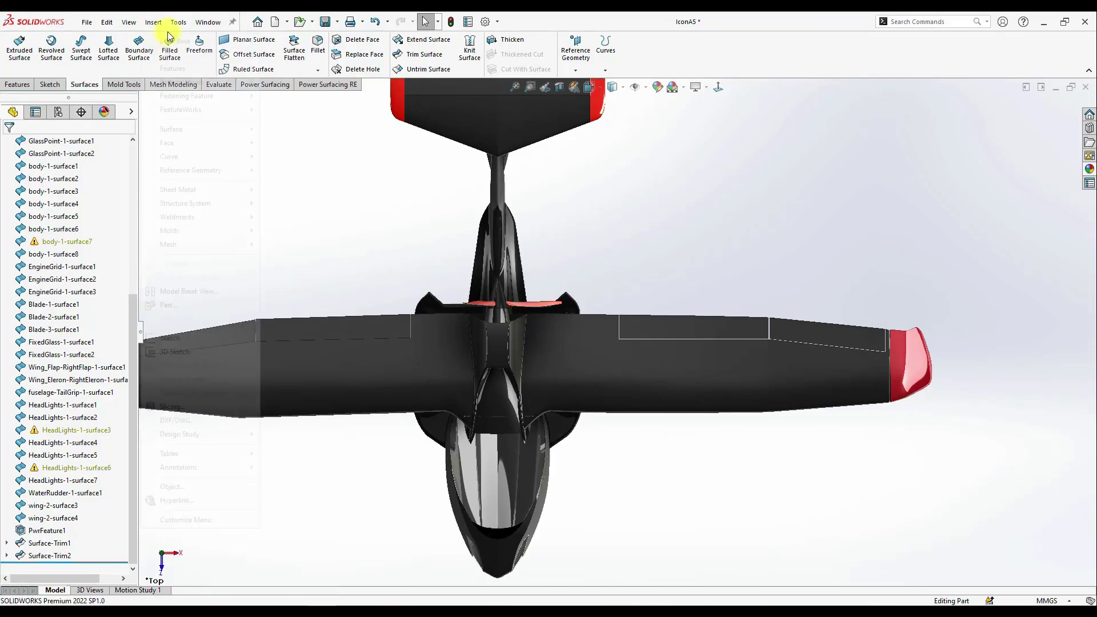
pyautogui.click(177, 23)
pyautogui.click(155, 23)
pyautogui.moveTo(231, 69)
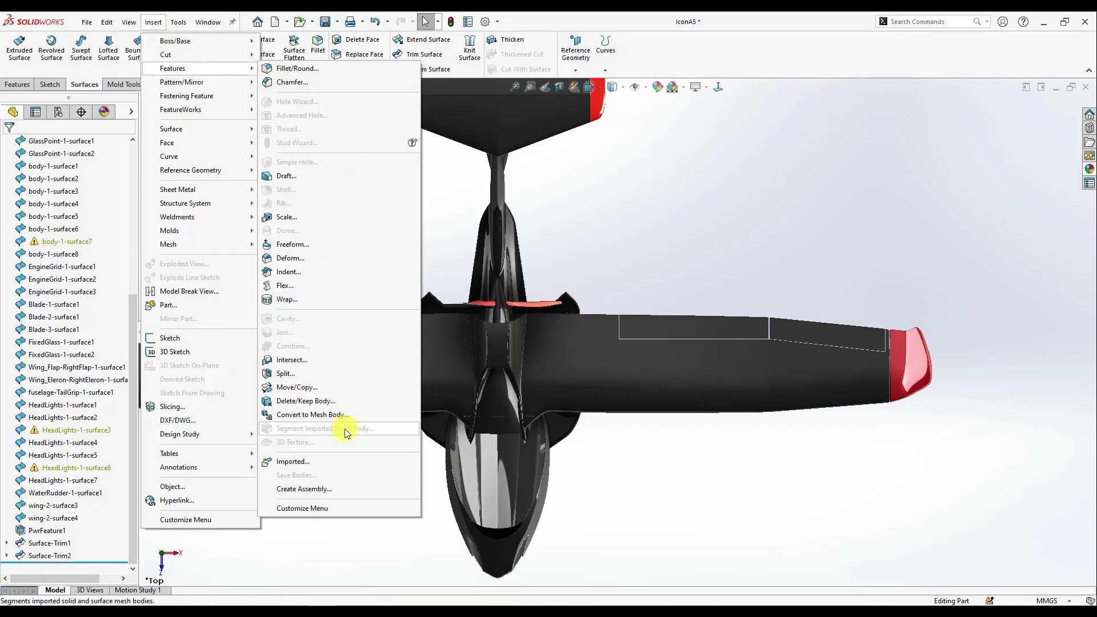
pyautogui.click(296, 388)
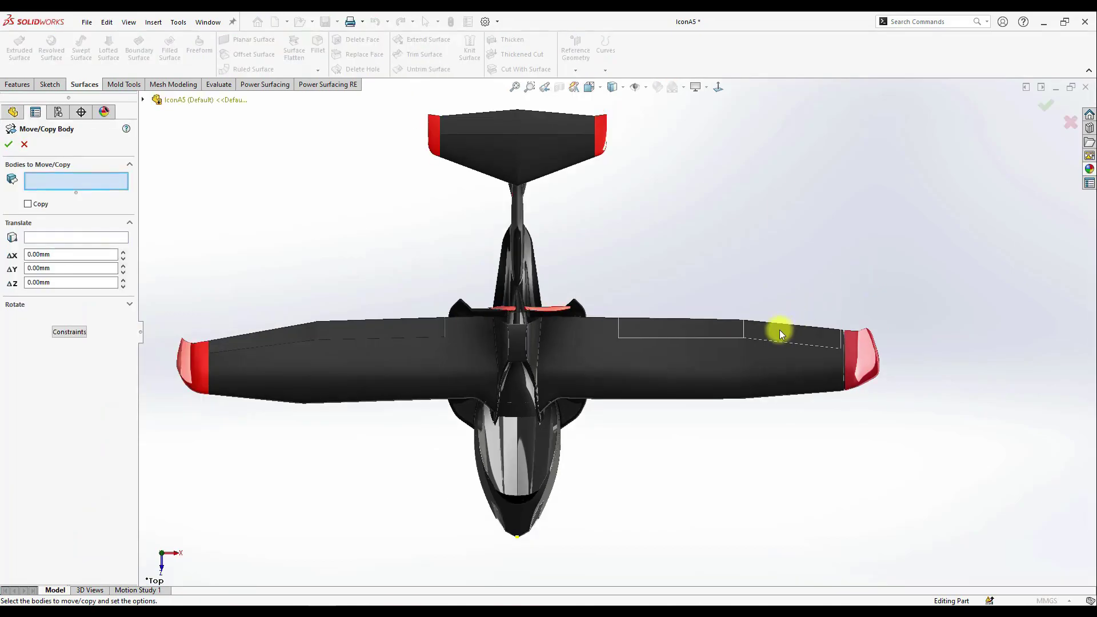
pyautogui.click(783, 334)
pyautogui.moveTo(783, 333); pyautogui.dragTo(753, 343, button='middle')
pyautogui.scroll(-5, 605, 320)
pyautogui.scroll(-3, 638, 458)
pyautogui.moveTo(753, 343); pyautogui.dragTo(761, 337)
pyautogui.click(8, 145)
# - Shift the same outboard aileron section downward along the Y axis with a second Move/Copy Body feature
pyautogui.moveTo(748, 343); pyautogui.dragTo(634, 183, button='middle')
pyautogui.scroll(-3, 631, 189)
pyautogui.click(153, 22)
pyautogui.click(297, 343)
pyautogui.click(595, 303)
pyautogui.moveTo(595, 303); pyautogui.dragTo(737, 366, button='middle')
pyautogui.moveTo(857, 381); pyautogui.dragTo(867, 372)
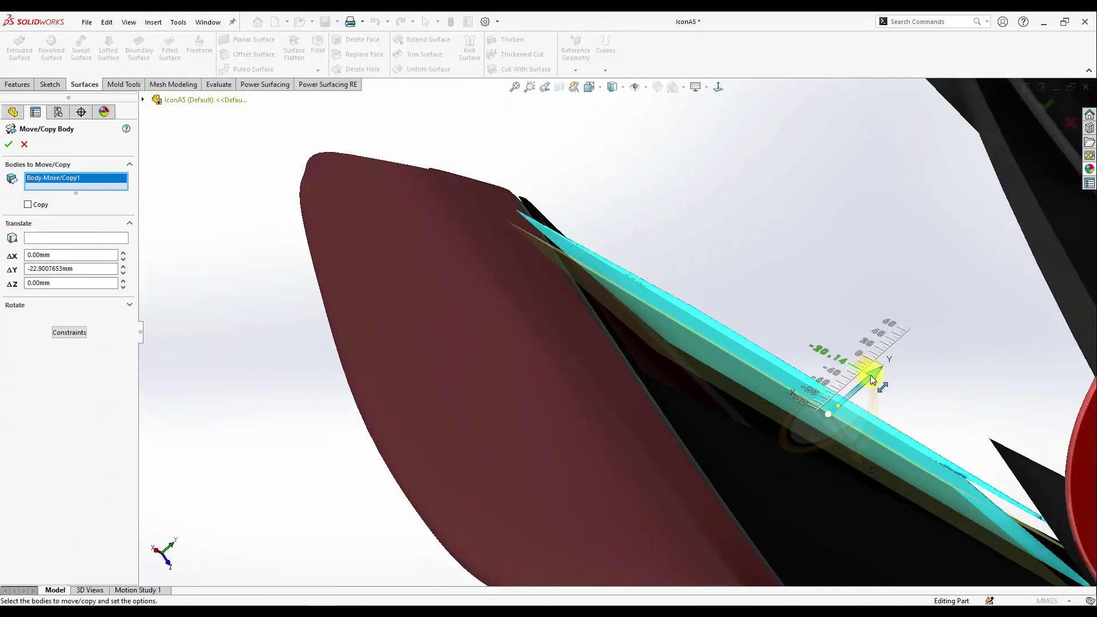
pyautogui.moveTo(867, 373); pyautogui.dragTo(942, 425, button='middle')
pyautogui.moveTo(577, 265); pyautogui.dragTo(586, 279)
pyautogui.press('Return')
# - Delete both surface trims and both body moves, keeping the untrimmed Power Surfacing wing and the sketches
pyautogui.moveTo(610, 207); pyautogui.dragTo(753, 415, button='middle')
pyautogui.moveTo(6, 559); pyautogui.dragTo(25, 555)
pyautogui.click(226, 513)
pyautogui.rightClick(55, 550)
pyautogui.click(82, 452)
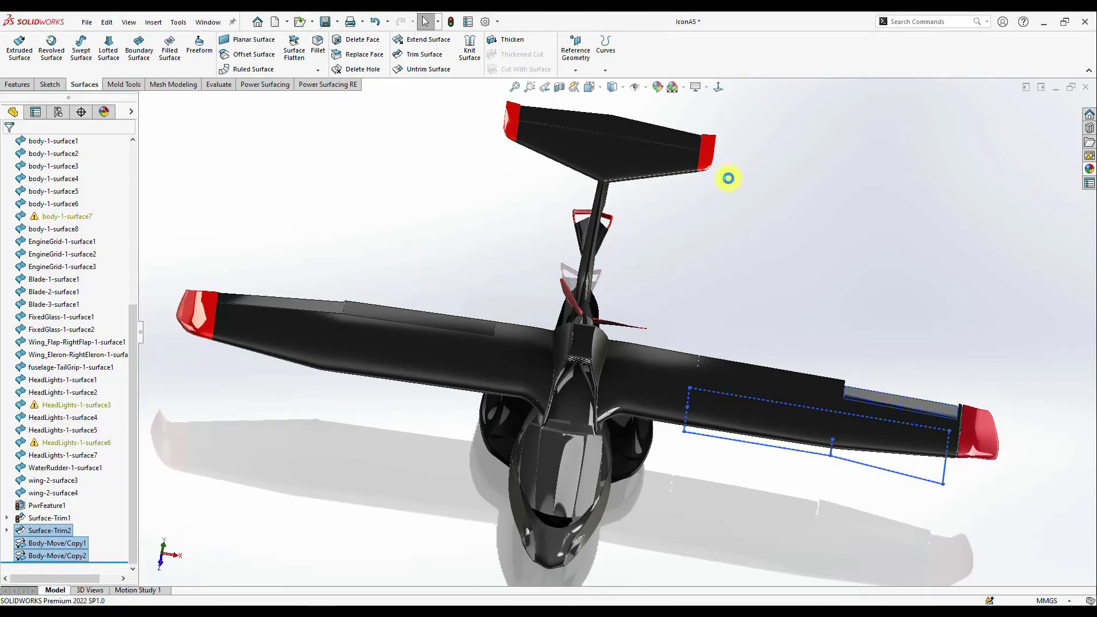
# - Open the Power Surfacing wing for editing, select its vertices from the kink outward, and shift and rotate them to bend the outer wing
pyautogui.click(718, 86)
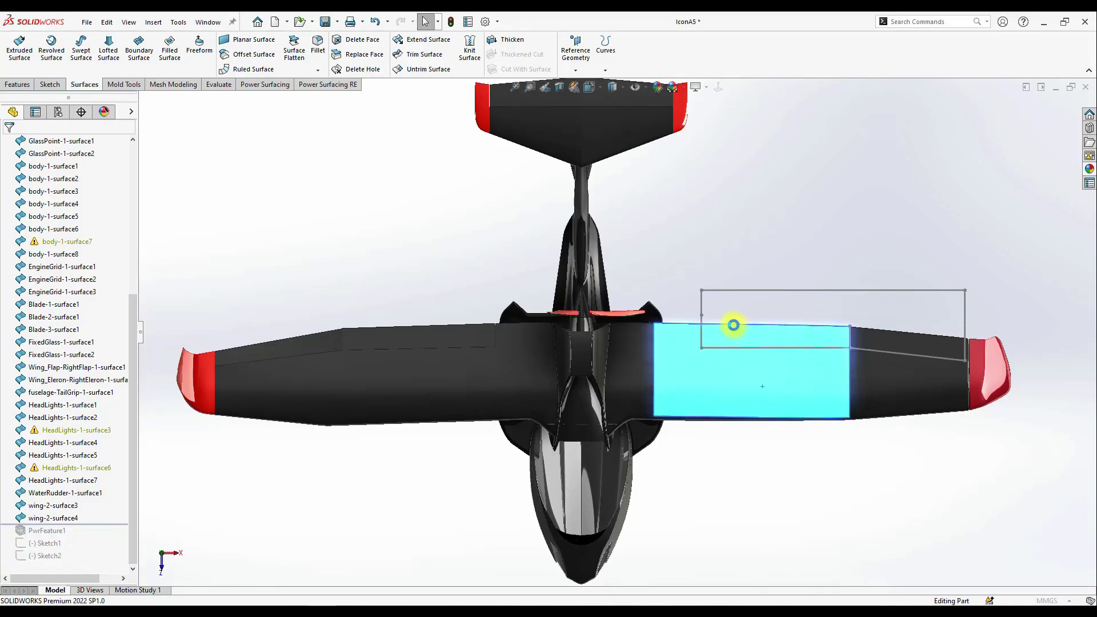
pyautogui.click(734, 325)
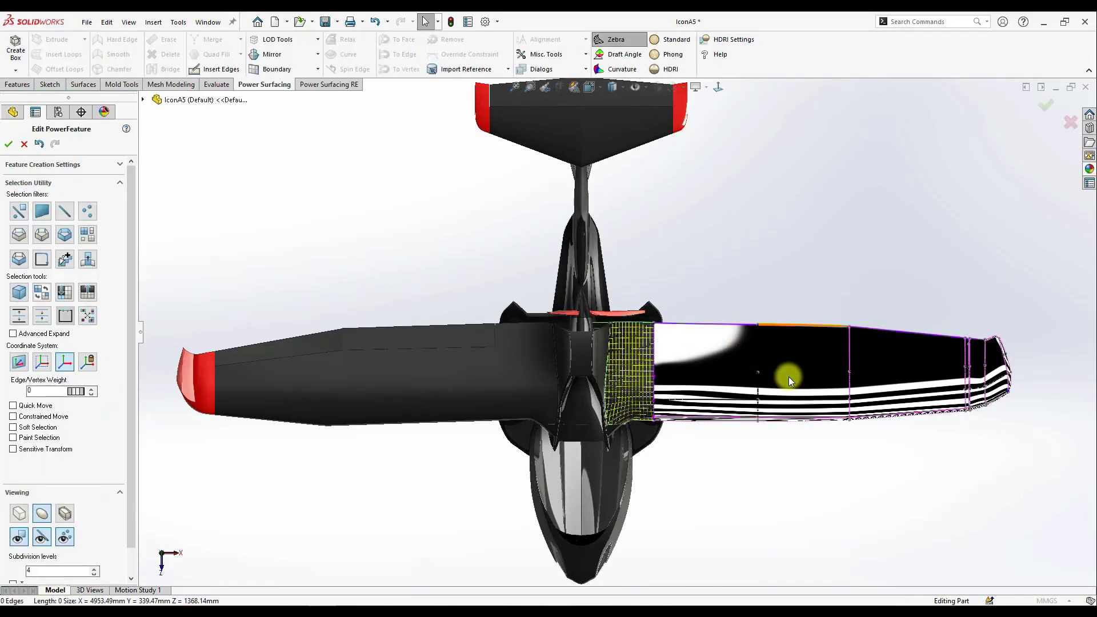
pyautogui.scroll(-2, 788, 376)
pyautogui.scroll(2, 705, 354)
pyautogui.scroll(-1, 601, 338)
pyautogui.scroll(3, 601, 338)
pyautogui.scroll(-3, 876, 328)
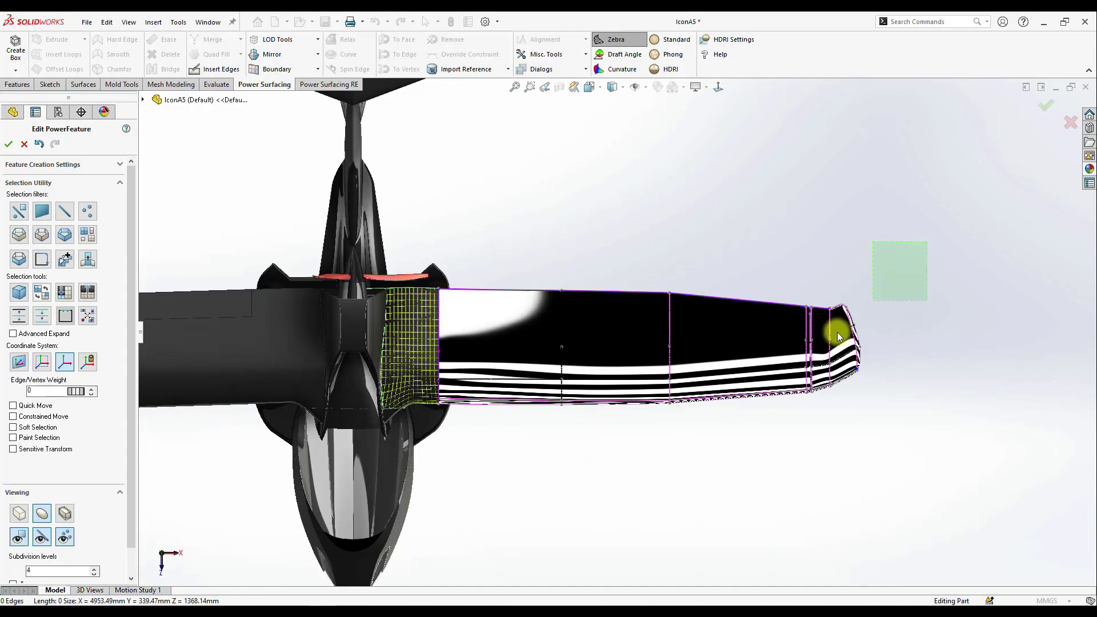
pyautogui.moveTo(837, 331); pyautogui.dragTo(644, 447)
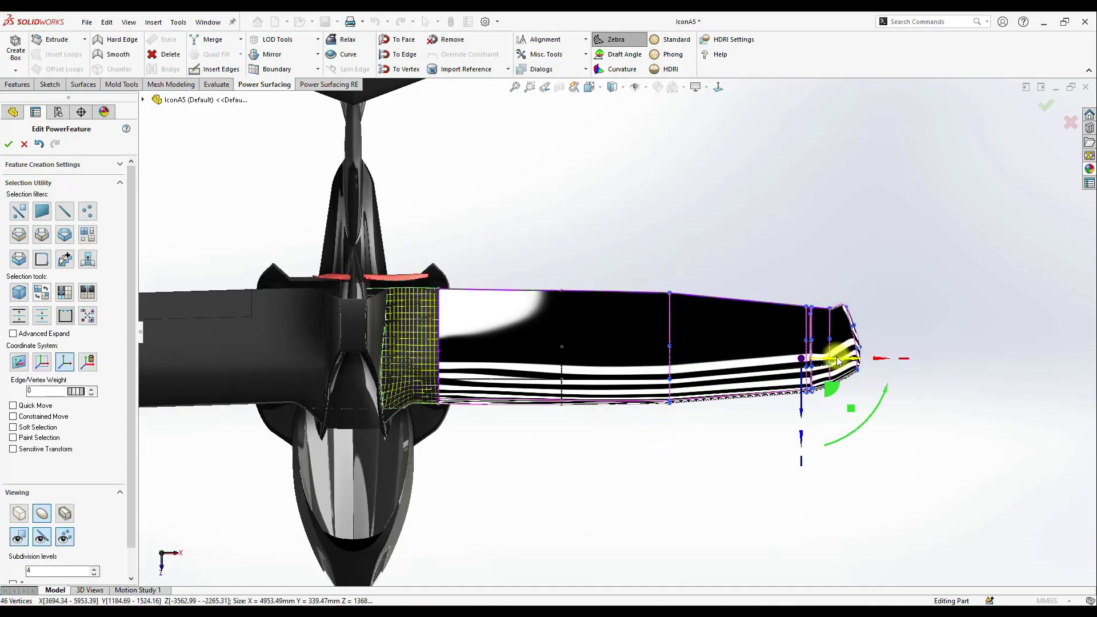
pyautogui.moveTo(831, 369); pyautogui.dragTo(797, 370)
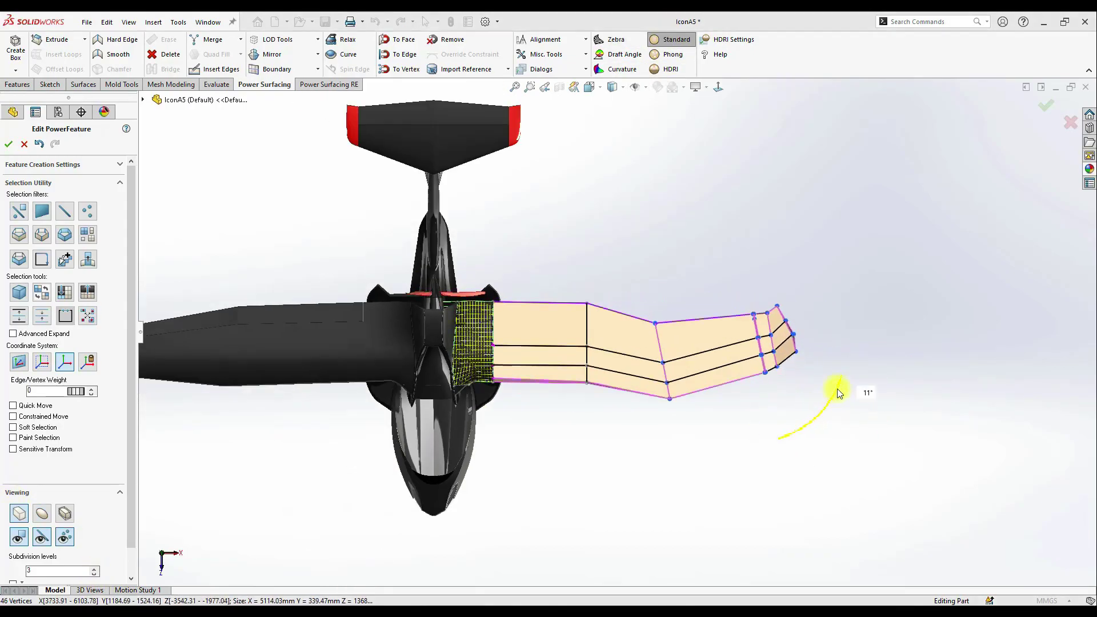
pyautogui.moveTo(819, 364); pyautogui.dragTo(818, 358)
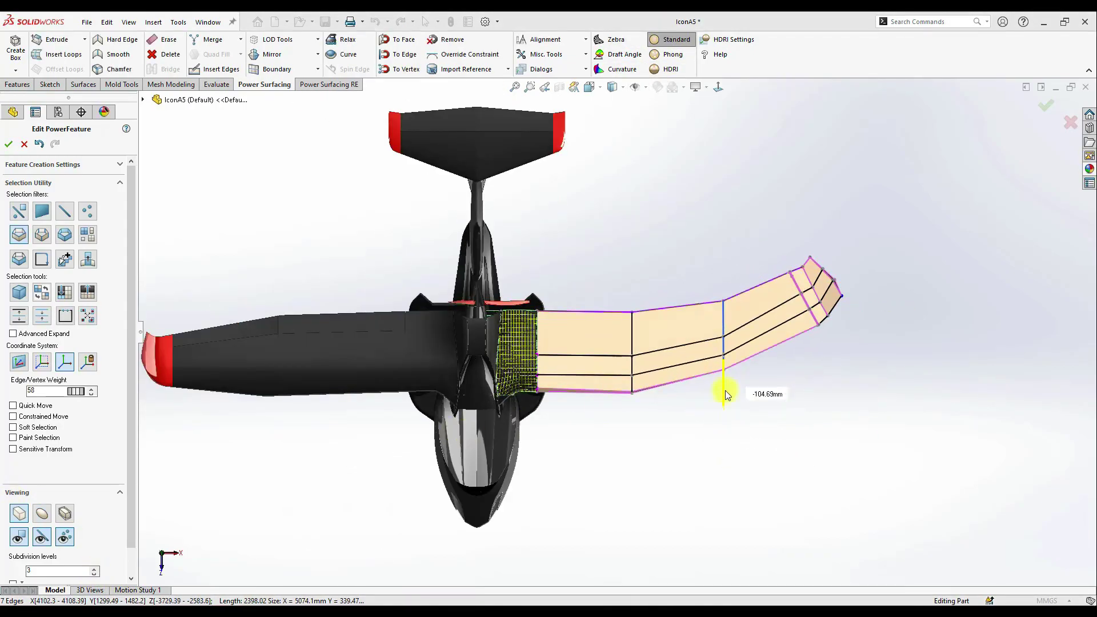
# - Adjust the kink edge loop and the mid-wing and outboard vertices to curve the wing's planform, and finish the edit
pyautogui.moveTo(724, 390); pyautogui.dragTo(725, 383)
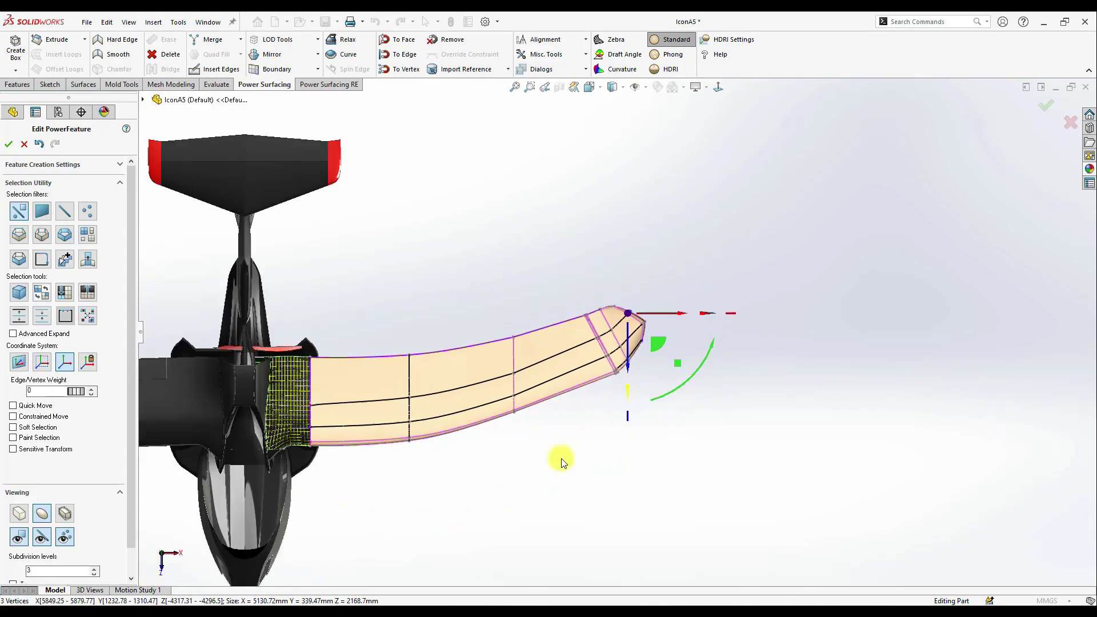
pyautogui.moveTo(662, 474); pyautogui.dragTo(599, 352)
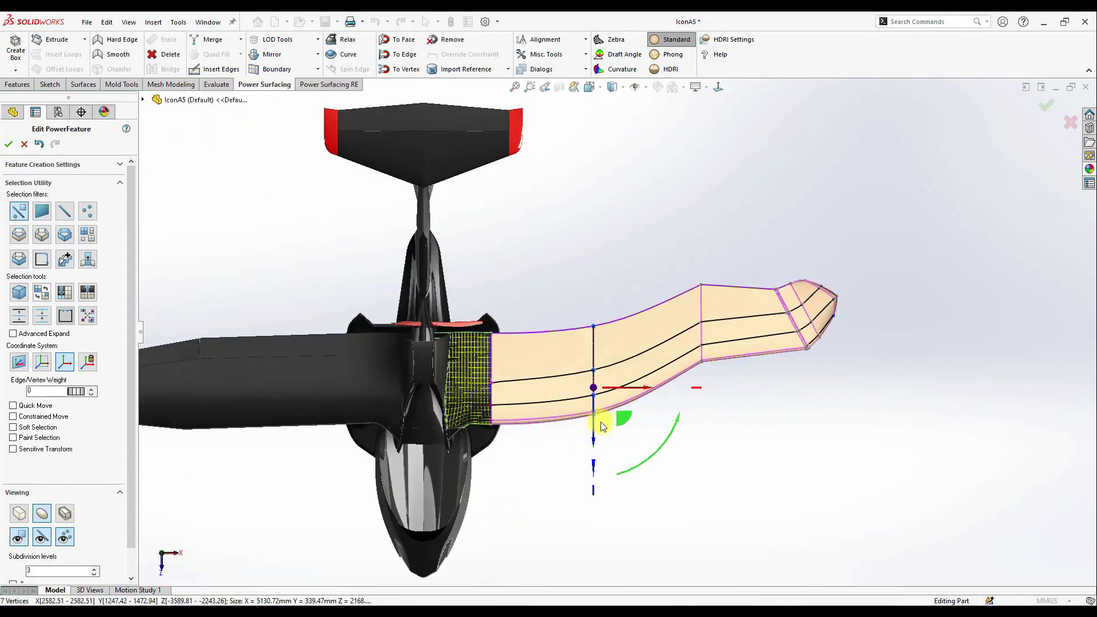
pyautogui.moveTo(617, 422); pyautogui.dragTo(548, 450)
pyautogui.moveTo(77, 389); pyautogui.dragTo(228, 401)
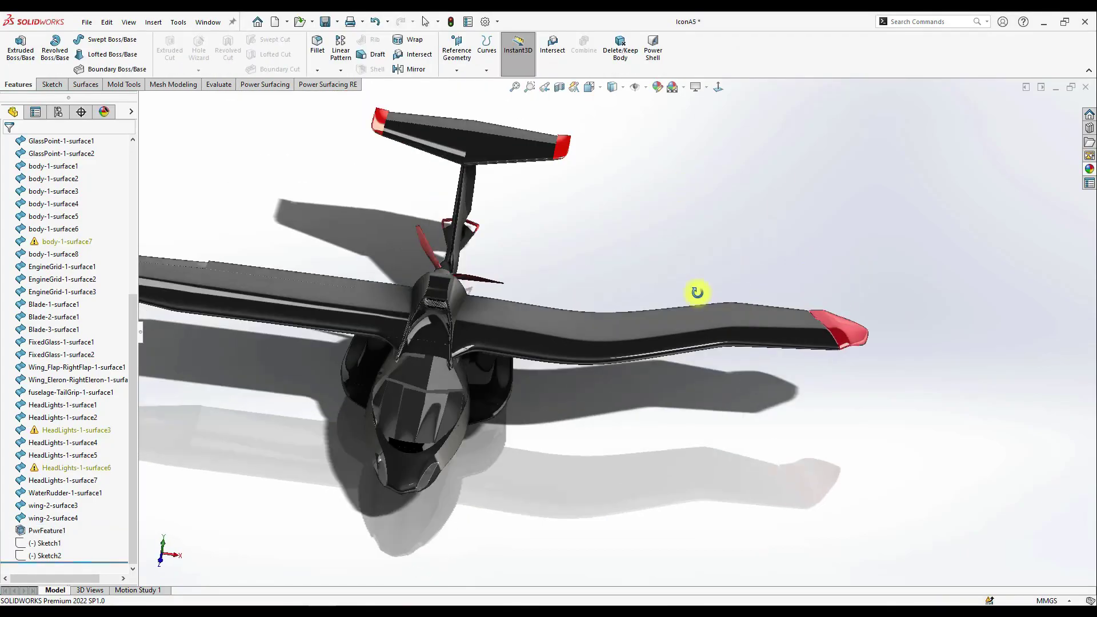
# - Edit the Power Surfacing wing again, moving edge chains on its outboard section and leading edge to reshape the bent tip area
pyautogui.moveTo(698, 289); pyautogui.dragTo(517, 364, button='middle')
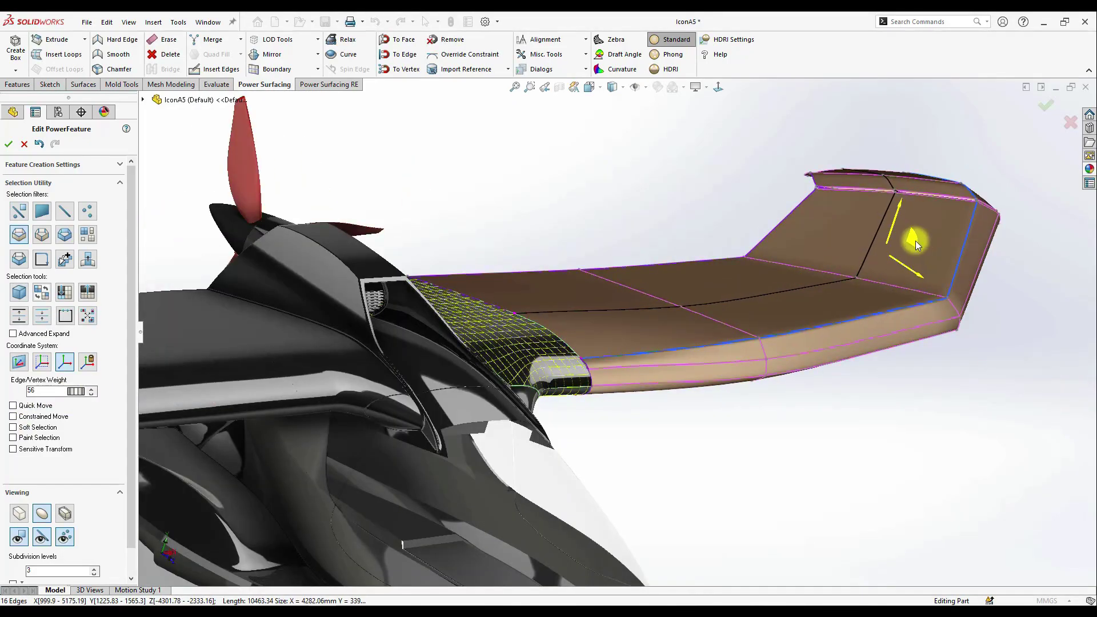
pyautogui.moveTo(916, 245); pyautogui.dragTo(852, 322, button='middle')
pyautogui.scroll(-5, 824, 361)
pyautogui.scroll(8, 824, 361)
pyautogui.moveTo(823, 361); pyautogui.dragTo(577, 286, button='middle')
pyautogui.scroll(5, 577, 286)
pyautogui.moveTo(531, 280); pyautogui.dragTo(542, 272)
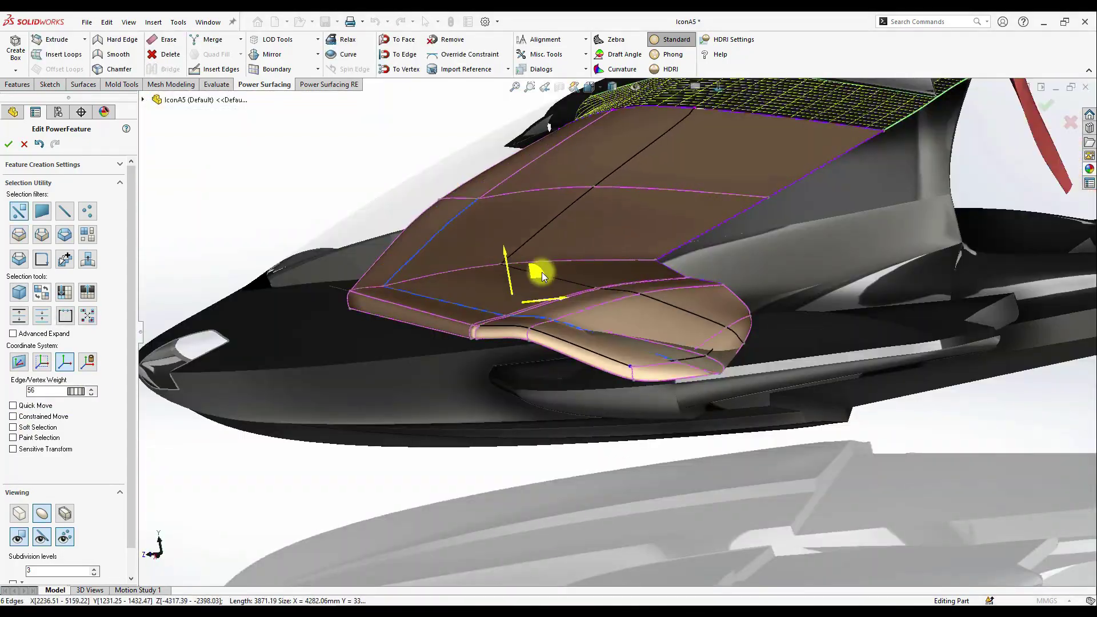
pyautogui.moveTo(542, 272); pyautogui.dragTo(538, 224, button='middle')
pyautogui.moveTo(684, 204); pyautogui.dragTo(691, 200)
pyautogui.moveTo(683, 147); pyautogui.dragTo(649, 173)
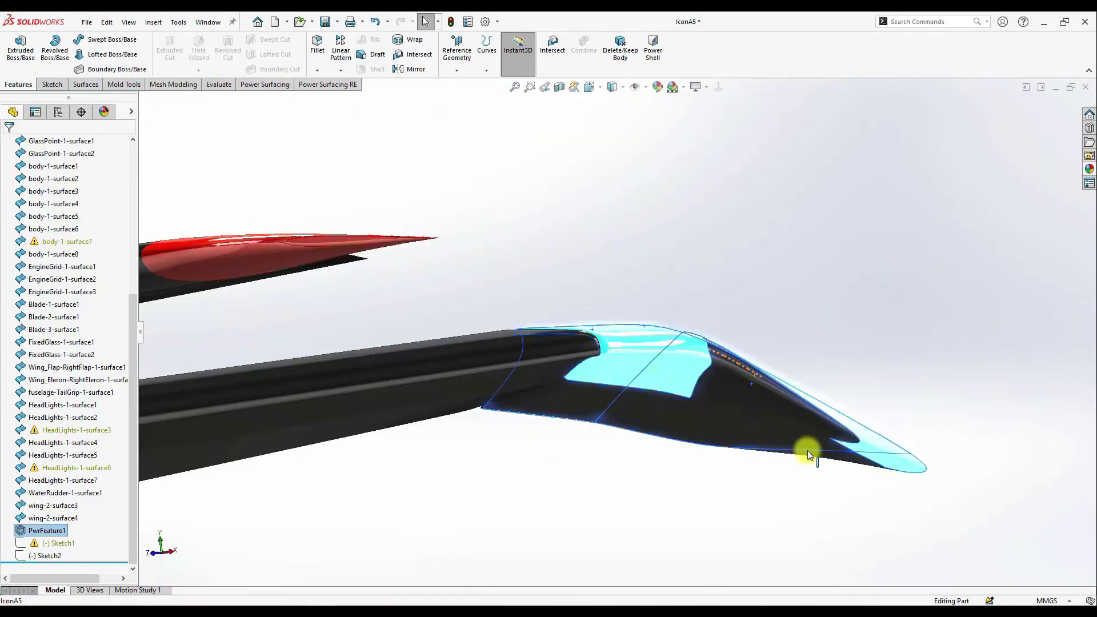
# - Delete the main wing surface and the flap surface of the old opposite wing
pyautogui.moveTo(584, 395); pyautogui.dragTo(923, 196, button='middle')
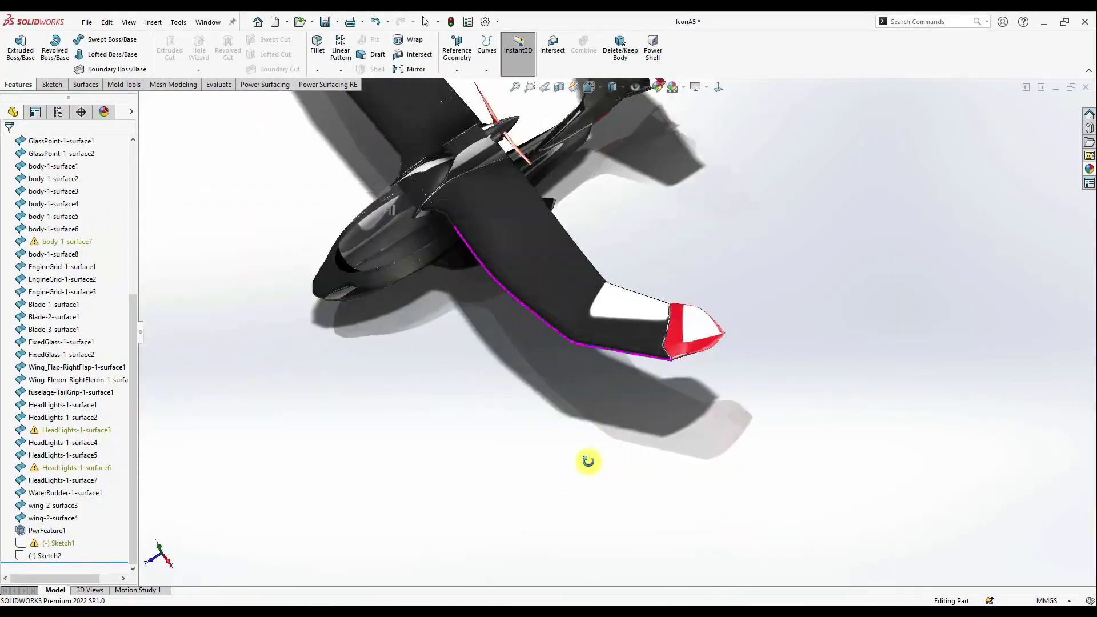
pyautogui.moveTo(587, 460); pyautogui.dragTo(721, 86, button='middle')
pyautogui.click(721, 86)
pyautogui.rightClick(358, 390)
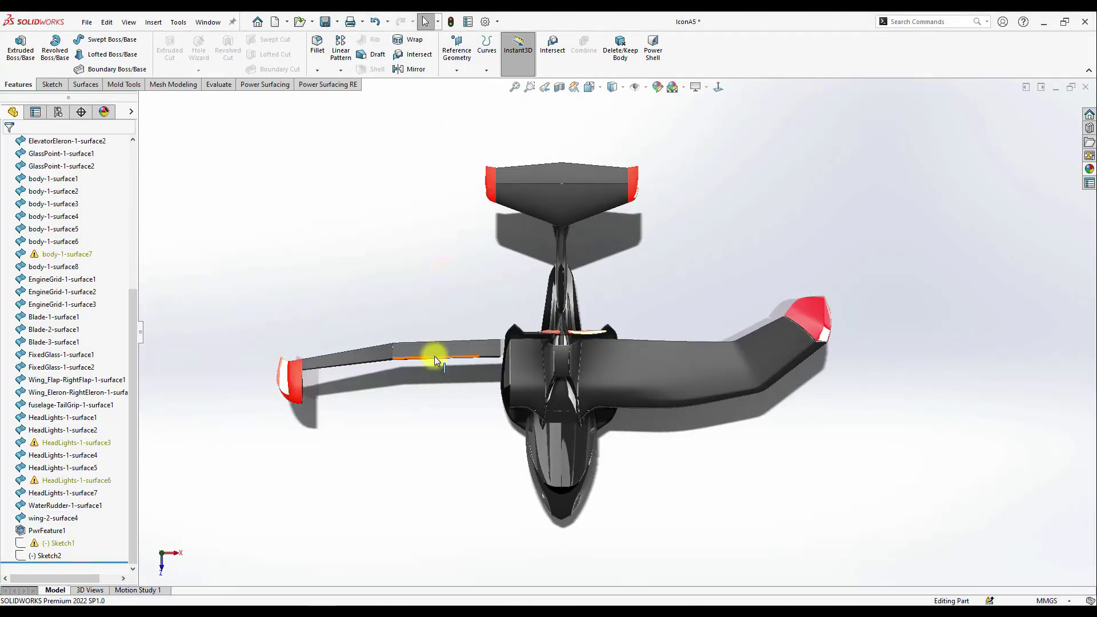
pyautogui.rightClick(438, 353)
pyautogui.click(491, 486)
pyautogui.click(437, 135)
# - Delete the remaining aileron surface and wingtip surface of the old opposite wing
pyautogui.rightClick(334, 366)
pyautogui.click(388, 474)
pyautogui.click(437, 135)
pyautogui.rightClick(299, 378)
pyautogui.click(354, 486)
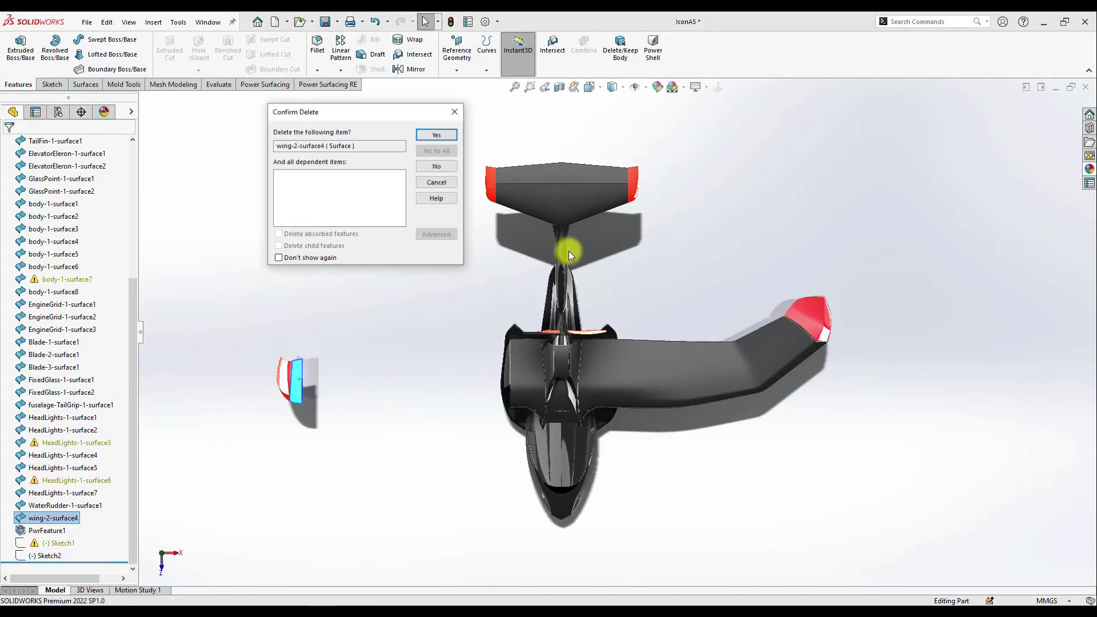
pyautogui.press('Return')
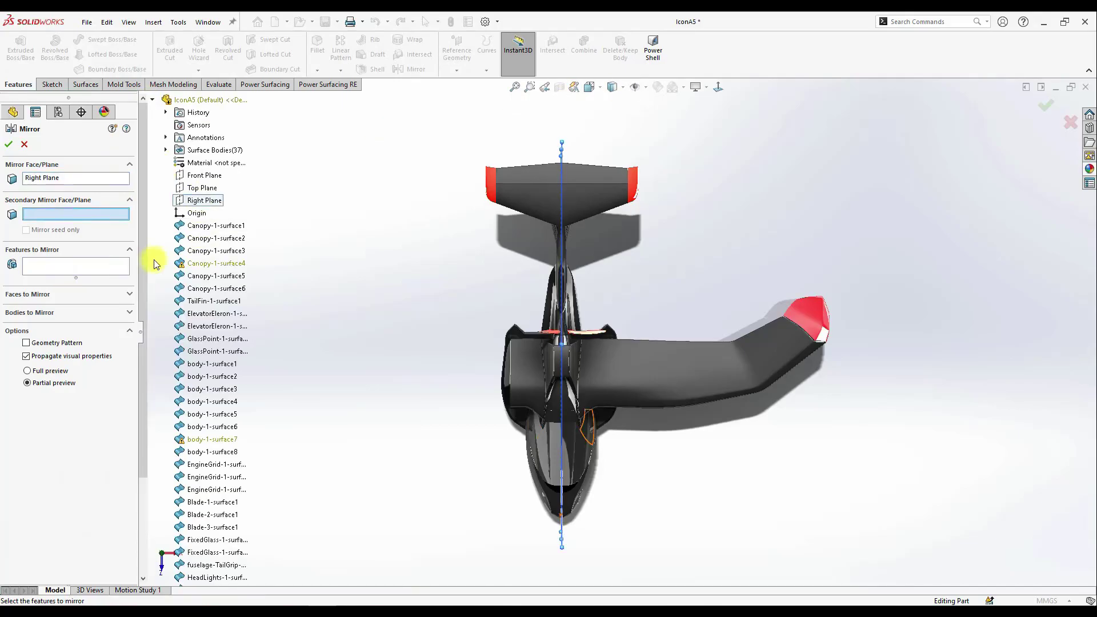
# - Mirror the reshaped wing body across the Right Plane to create the opposite wing
pyautogui.click(75, 313)
pyautogui.click(663, 371)
pyautogui.click(9, 144)
pyautogui.scroll(-1, 428, 317)
pyautogui.scroll(-2, 687, 362)
pyautogui.moveTo(657, 519); pyautogui.dragTo(422, 362, button='middle')
pyautogui.scroll(3, 686, 362)
pyautogui.scroll(-1, 468, 379)
# - Switch between several background scenes and examine the aircraft with both reshaped wings from different angles
pyautogui.click(673, 91)
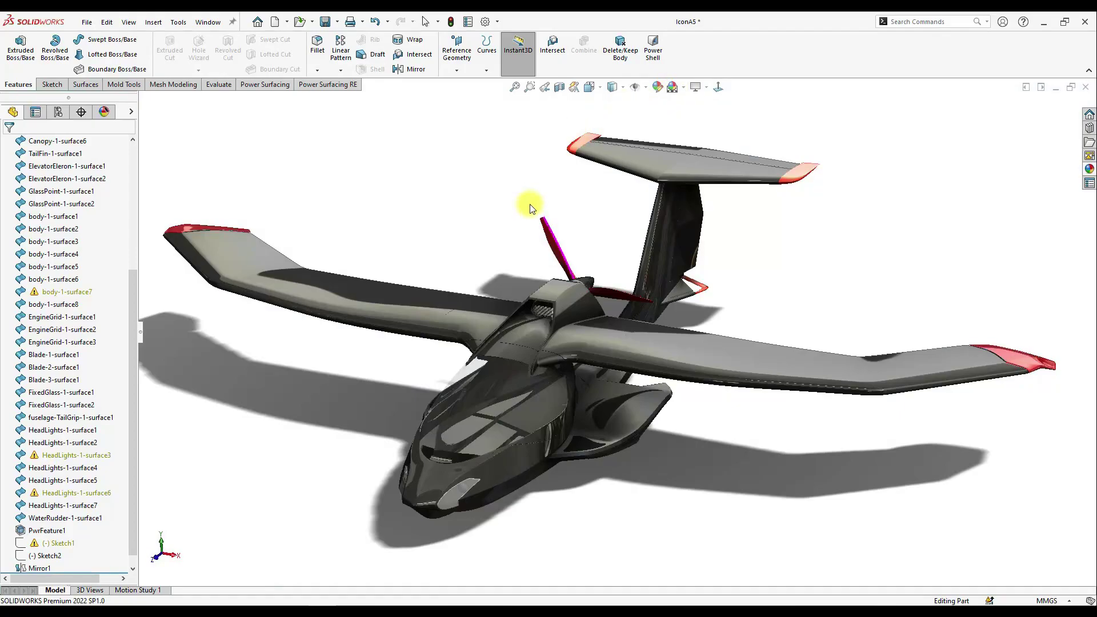
pyautogui.moveTo(530, 205); pyautogui.dragTo(539, 212, button='middle')
pyautogui.click(683, 88)
pyautogui.click(735, 276)
pyautogui.moveTo(674, 285); pyautogui.dragTo(593, 244, button='middle')
pyautogui.moveTo(435, 277)
pyautogui.mouseDown(button='middle')
pyautogui.moveTo(336, 181)
pyautogui.moveTo(348, 88)
pyautogui.moveTo(335, 230)
pyautogui.moveTo(362, 277)
pyautogui.moveTo(421, 318)
pyautogui.moveTo(509, 448)
pyautogui.moveTo(522, 444)
pyautogui.mouseUp(button='middle')
pyautogui.click(684, 88)
pyautogui.click(732, 261)
pyautogui.moveTo(731, 260); pyautogui.dragTo(688, 475, button='middle')
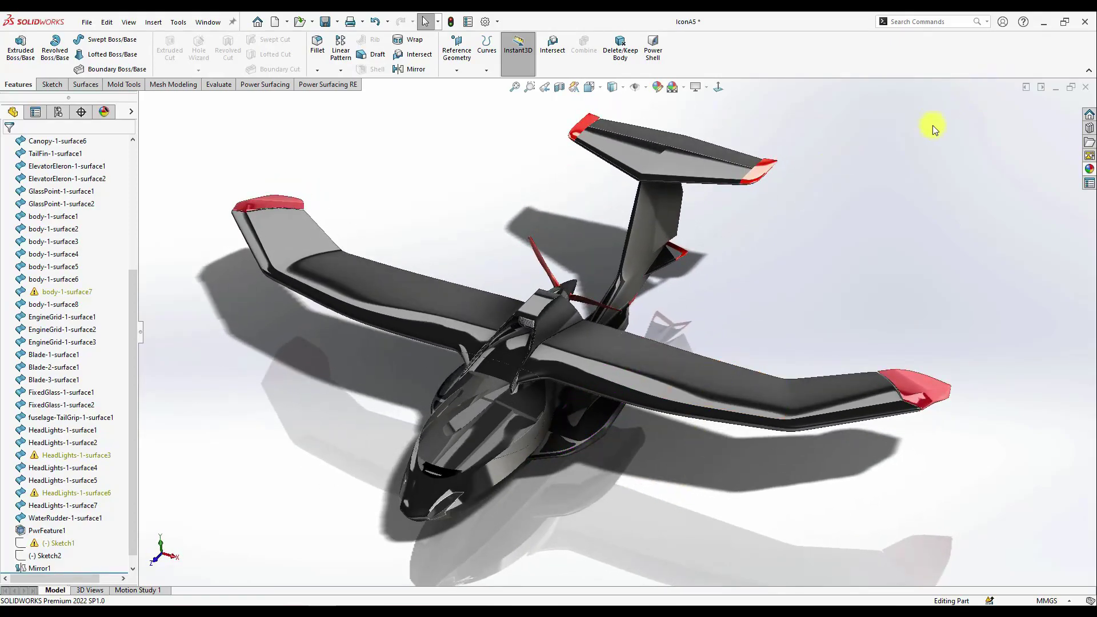